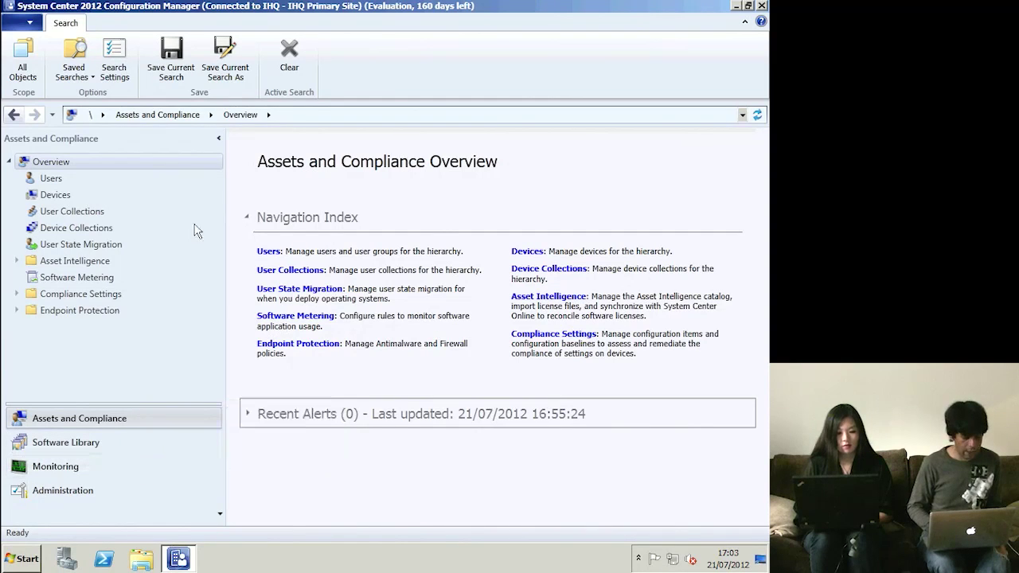
- Browse via Users to the Assets and Compliance Devices list of 21 devices
click(68, 419)
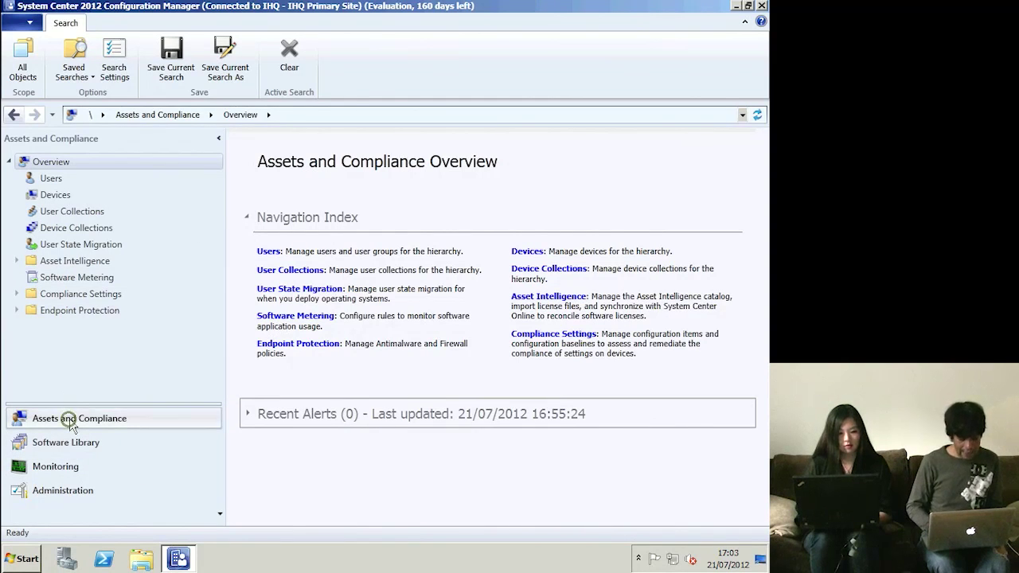
click(53, 181)
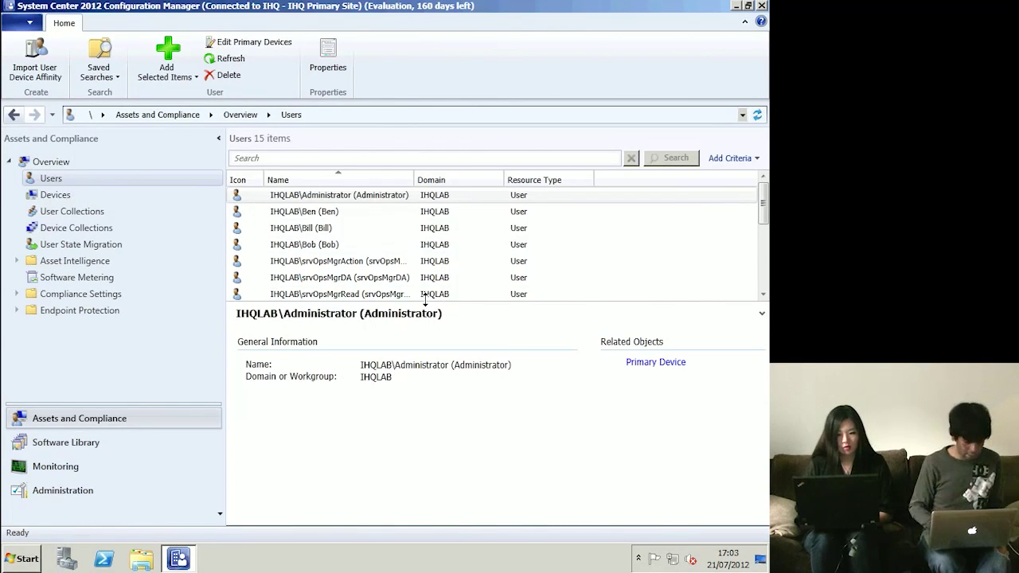
click(62, 198)
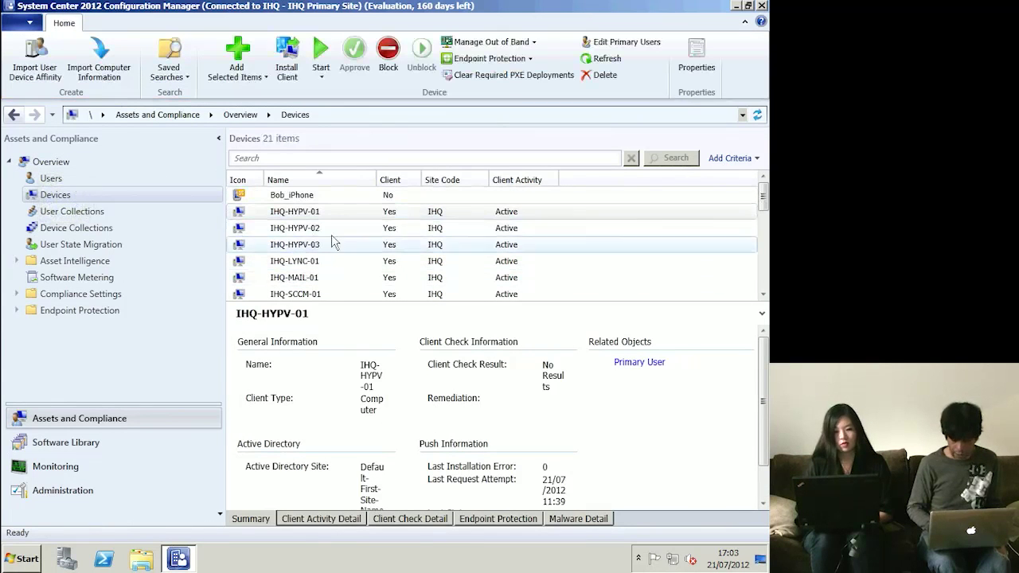
- Launch Resource Explorer for device IHQ-HYPV-03 from its Start context menu
click(325, 210)
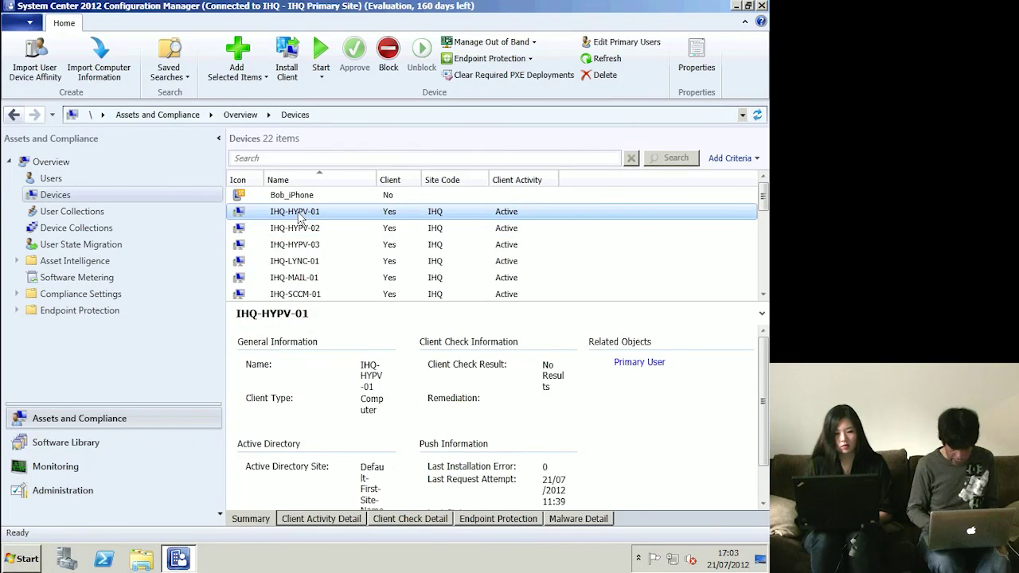
click(326, 248)
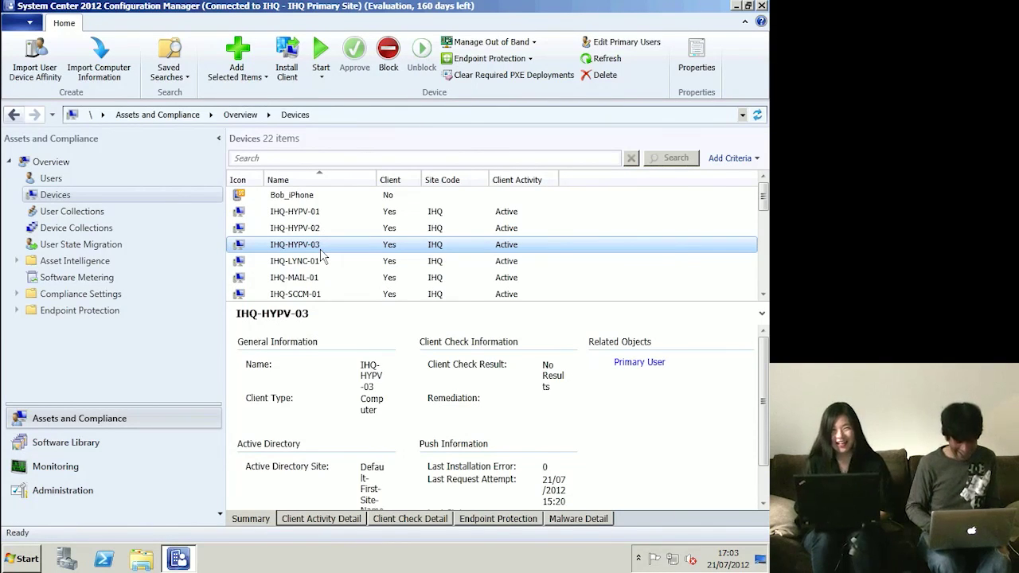
right_click(322, 253)
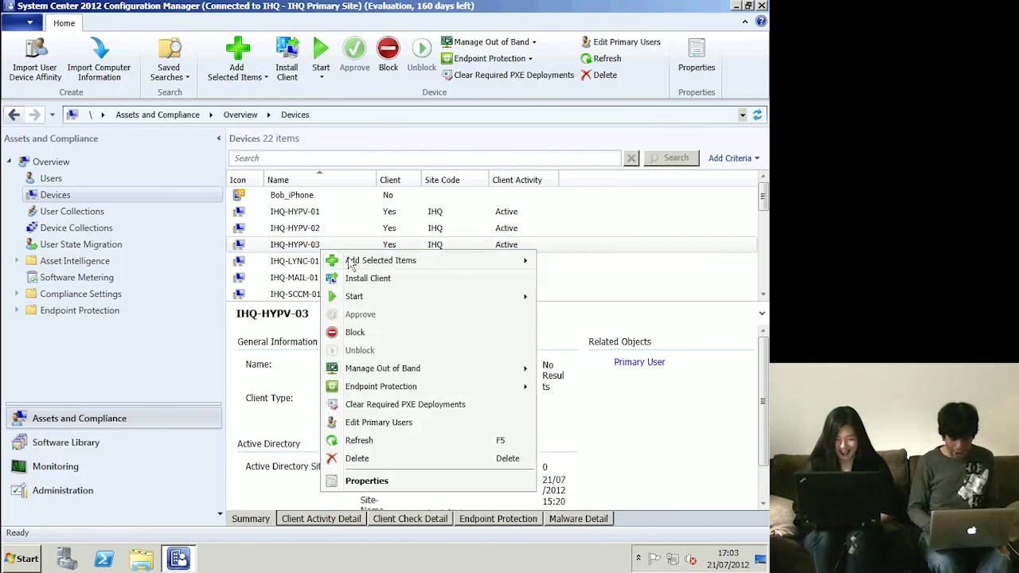
mouse_move(408, 304)
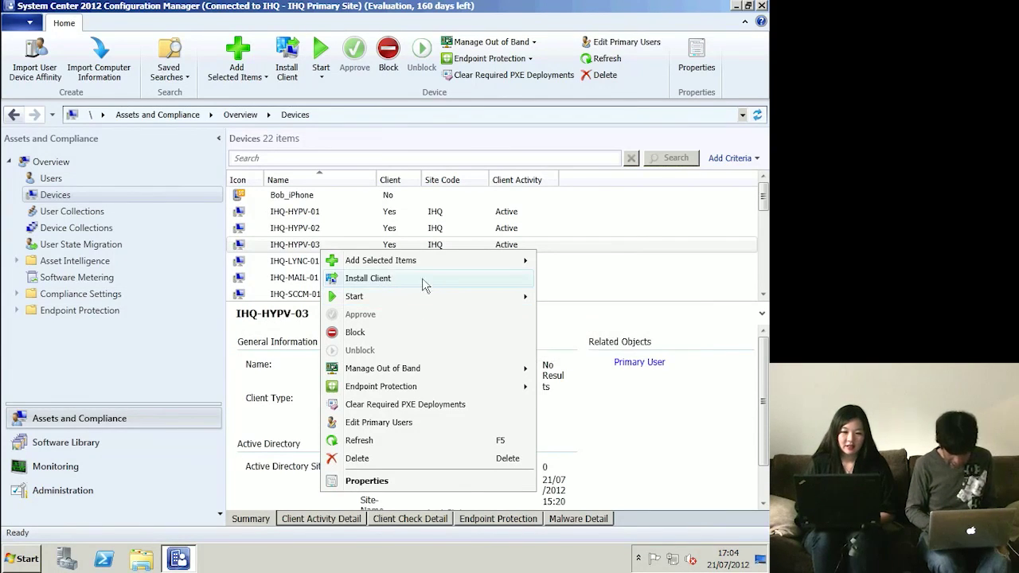
click(439, 298)
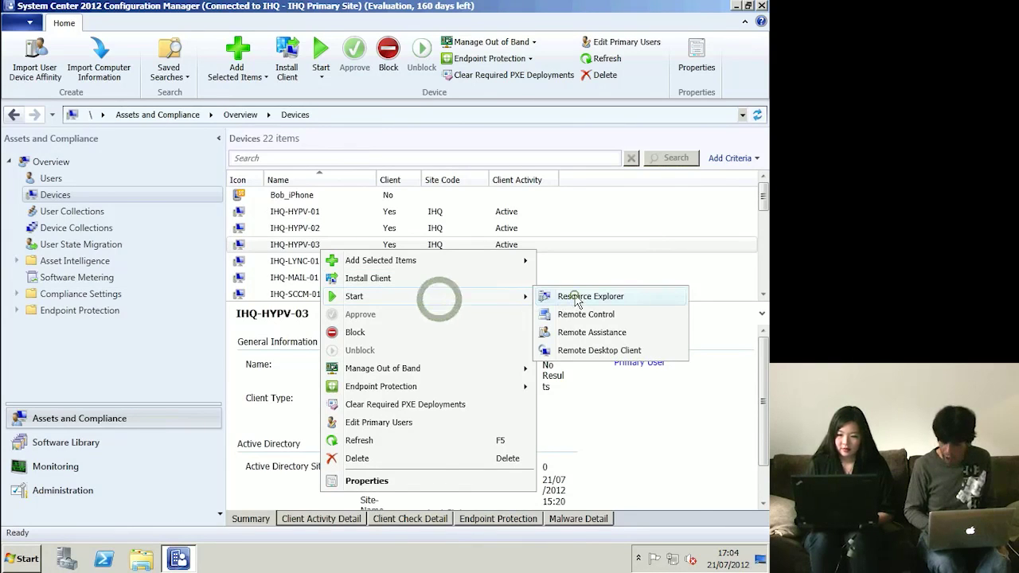
click(571, 299)
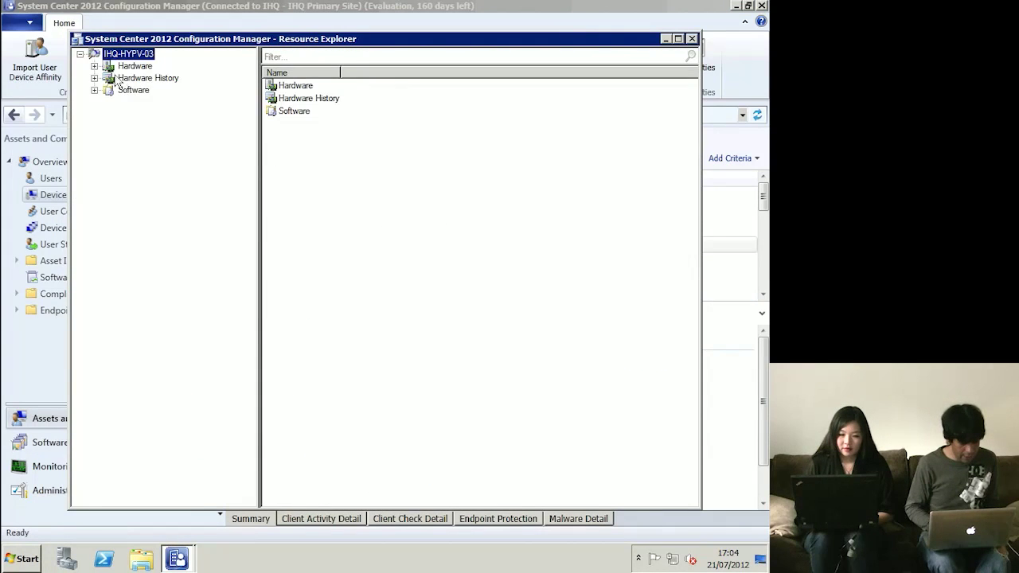
- Review IHQ-HYPV-03's Desktop Monitor, Logical Disk and Memory hardware inventory
click(94, 66)
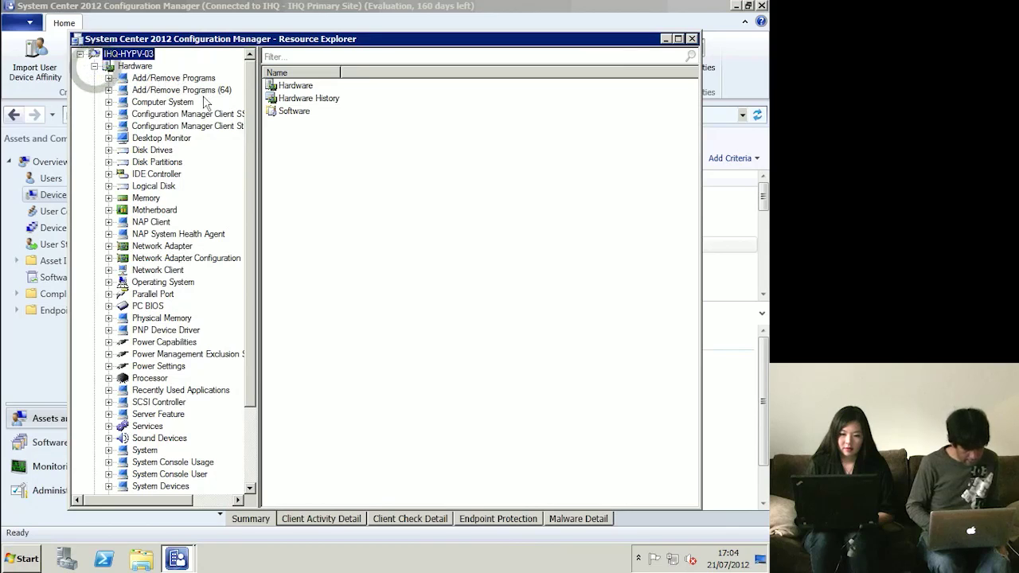
click(168, 139)
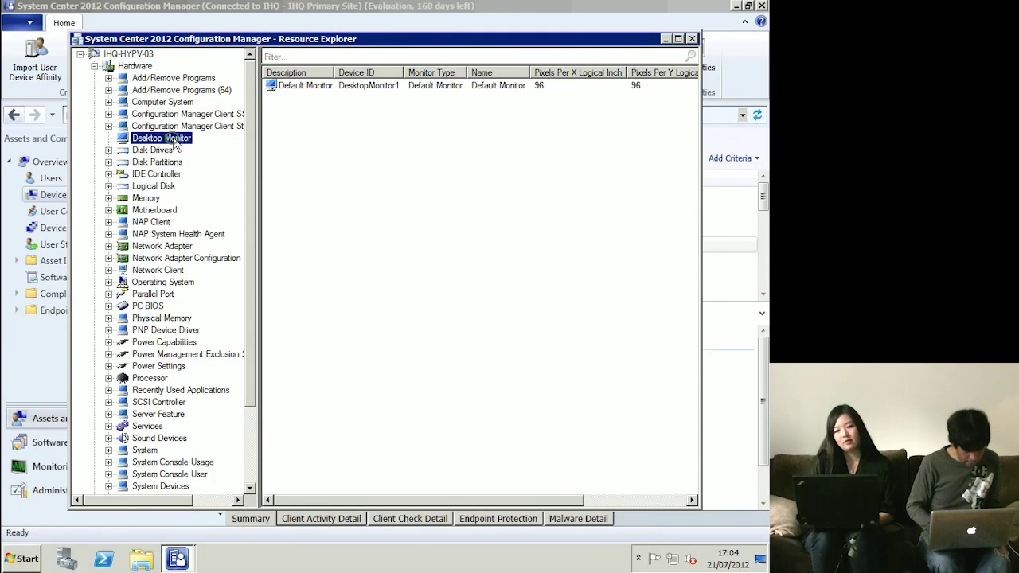
click(164, 186)
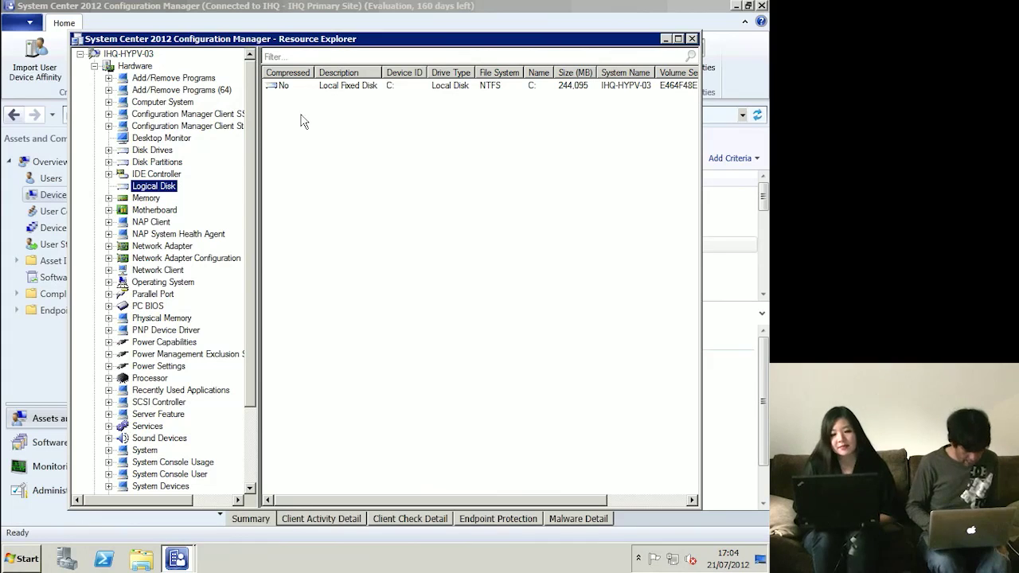
click(147, 197)
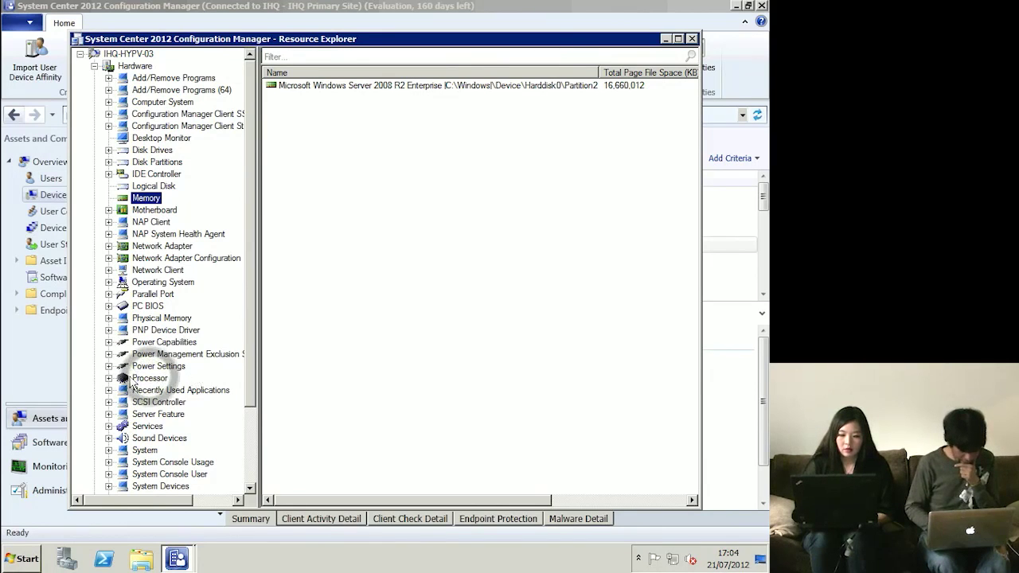
- Show the Processor inventory and reveal the Core i5-2500K 3.30GHz CPU name
click(131, 381)
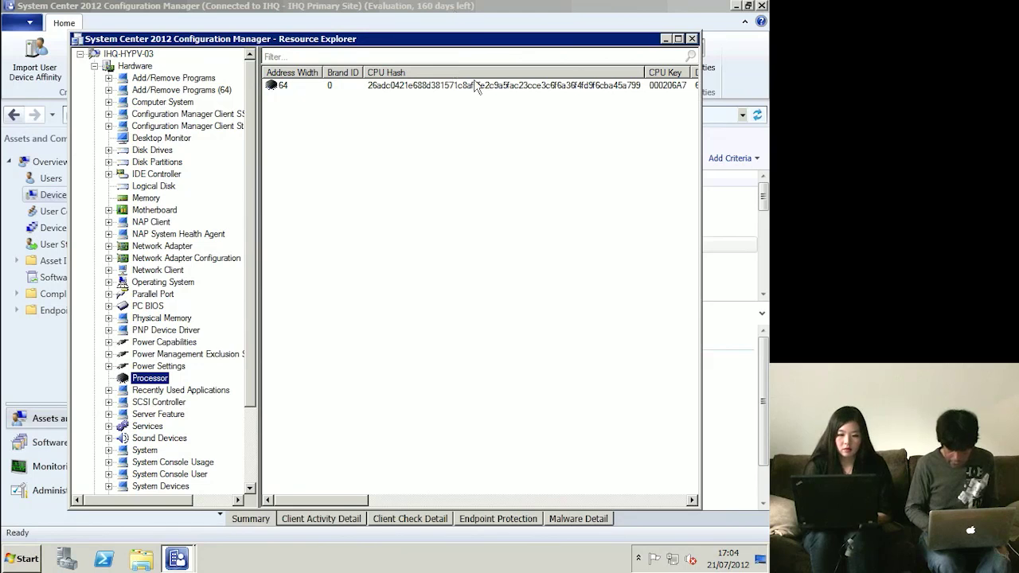
click(512, 90)
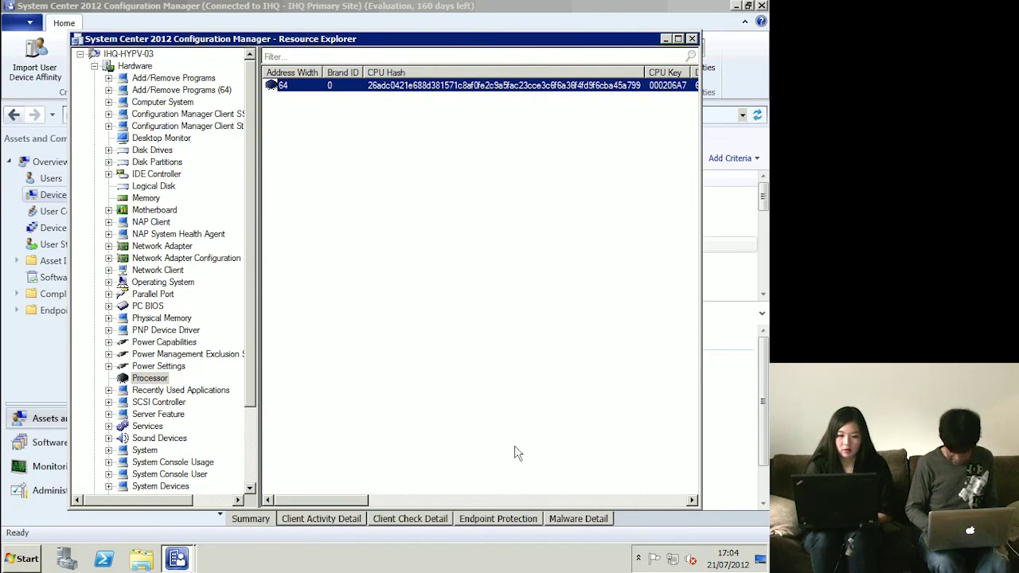
click(495, 501)
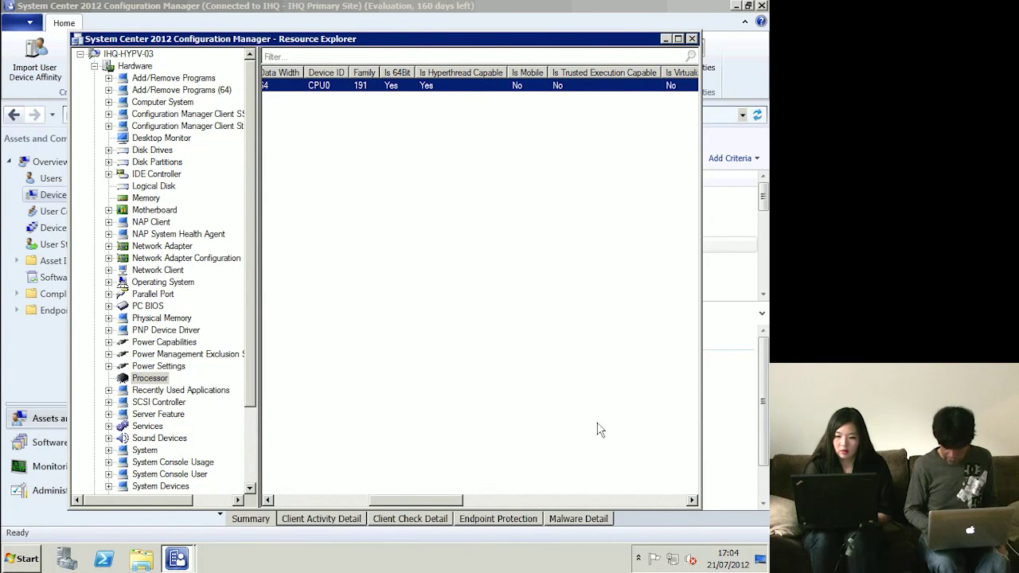
drag(423, 501, 520, 500)
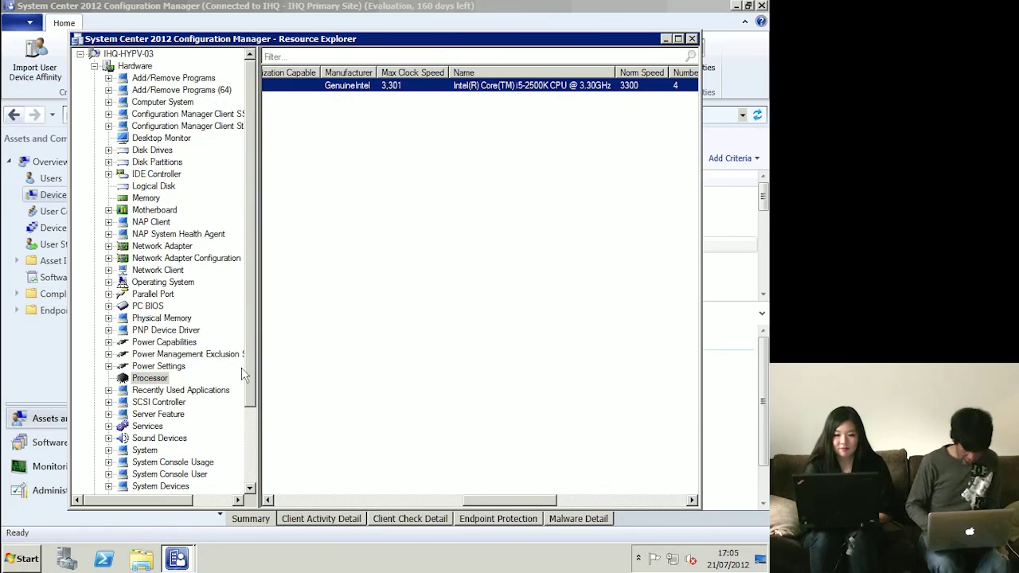
drag(249, 376, 249, 452)
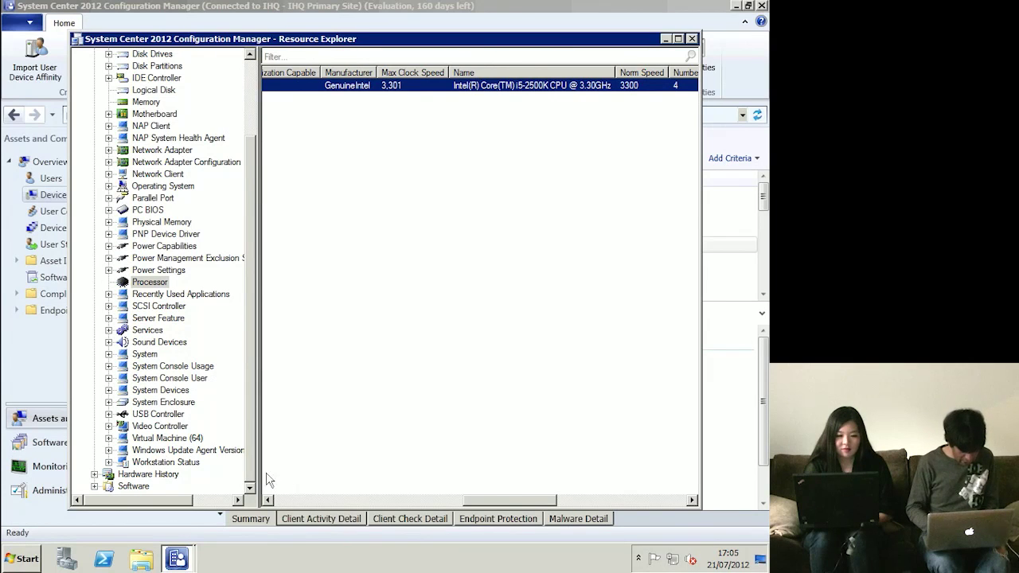
click(249, 97)
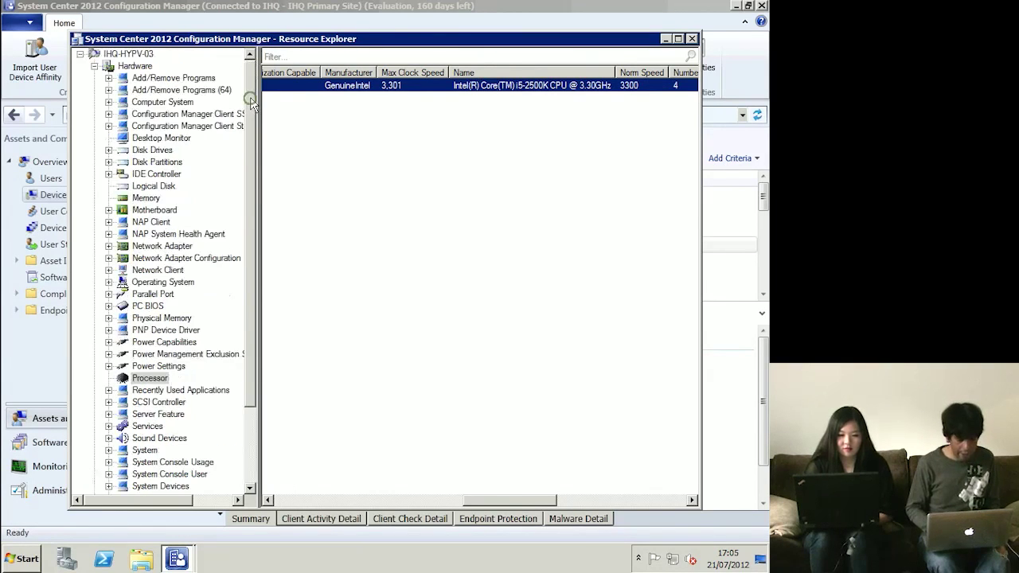
- Check Add/Remove Programs, then Software's Last Software Scan, File Details, Collected Files and Product Details
click(184, 79)
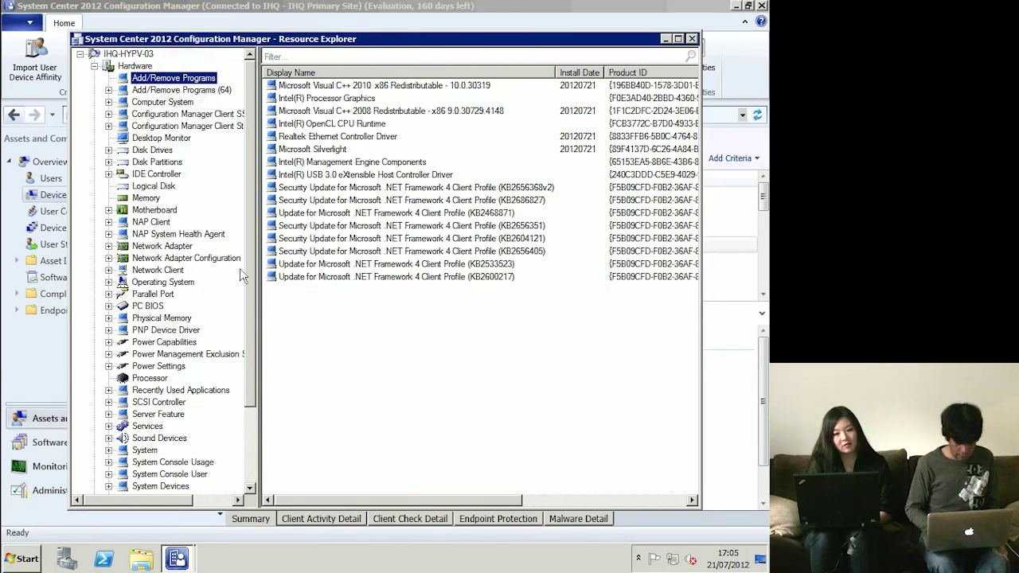
click(252, 440)
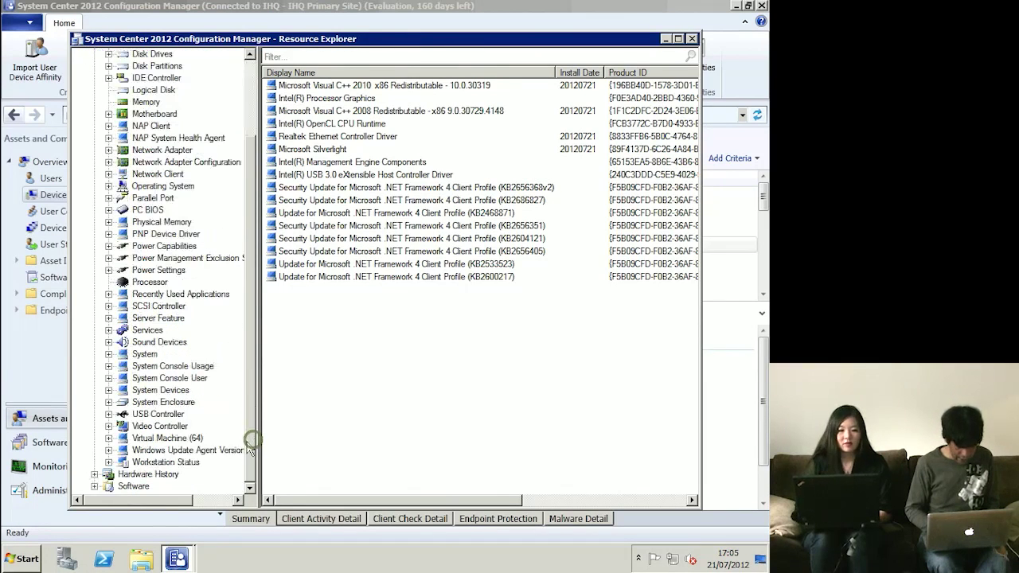
double_click(132, 487)
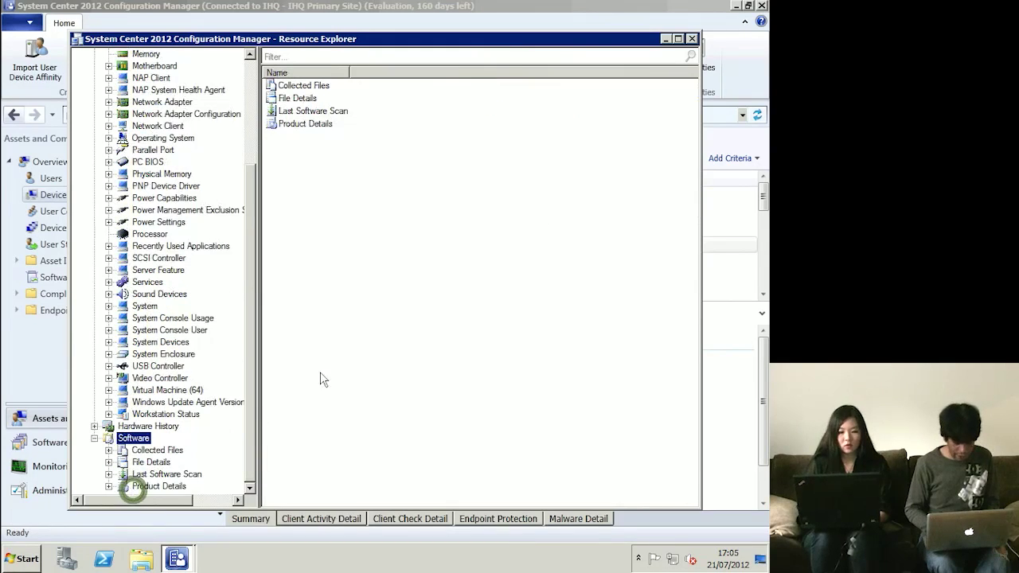
click(181, 475)
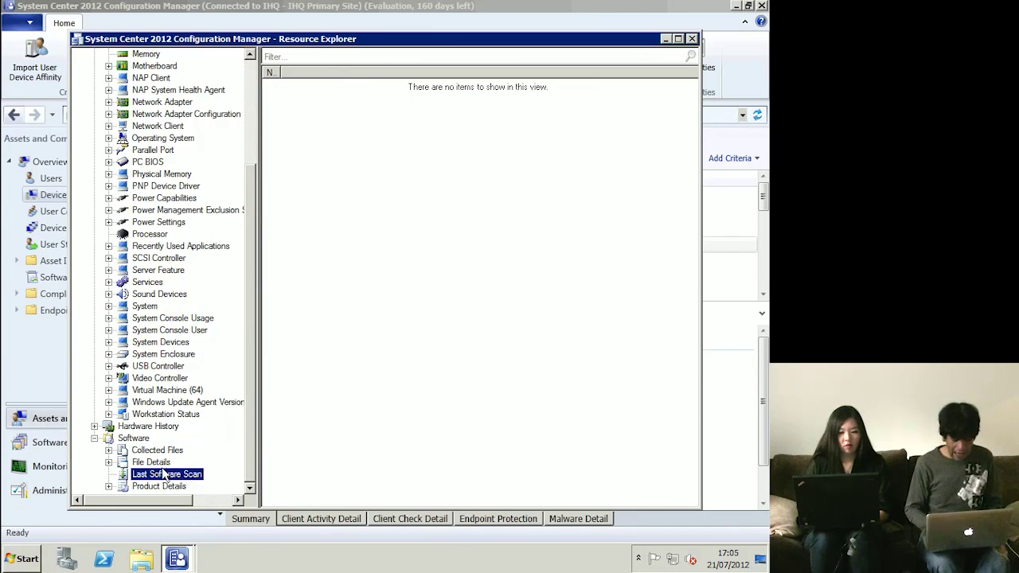
click(156, 462)
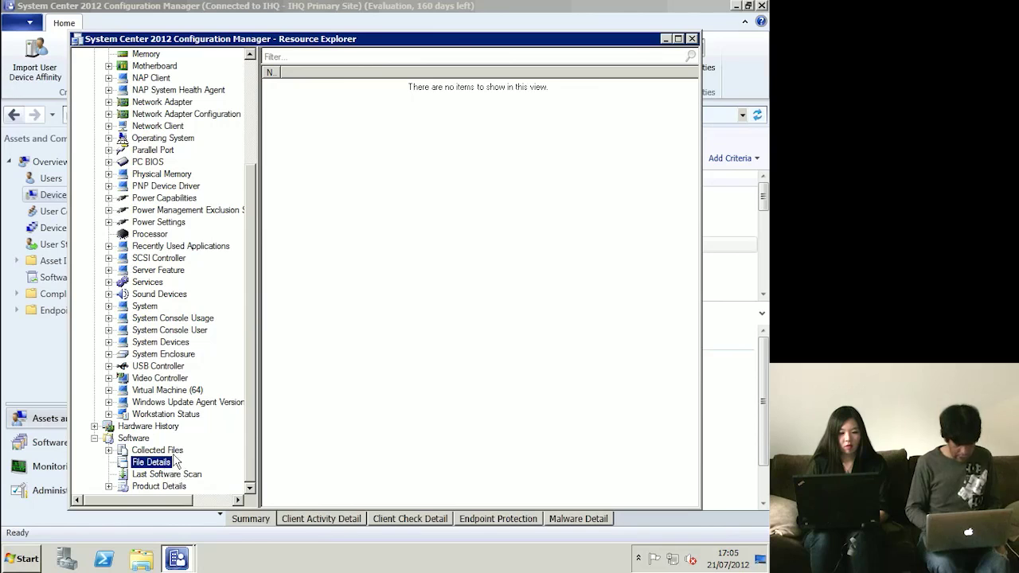
click(170, 451)
click(183, 476)
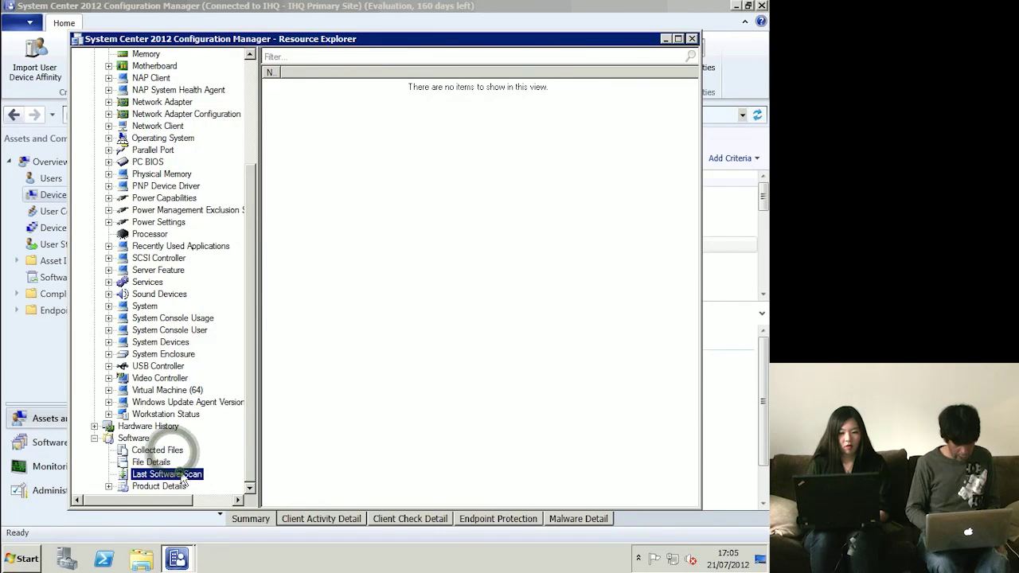
click(180, 486)
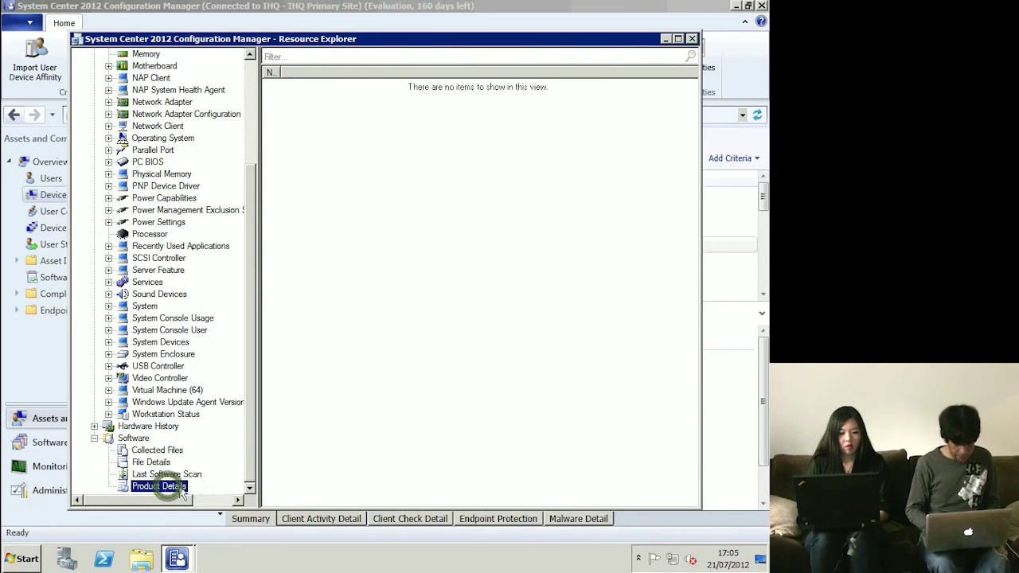
click(251, 488)
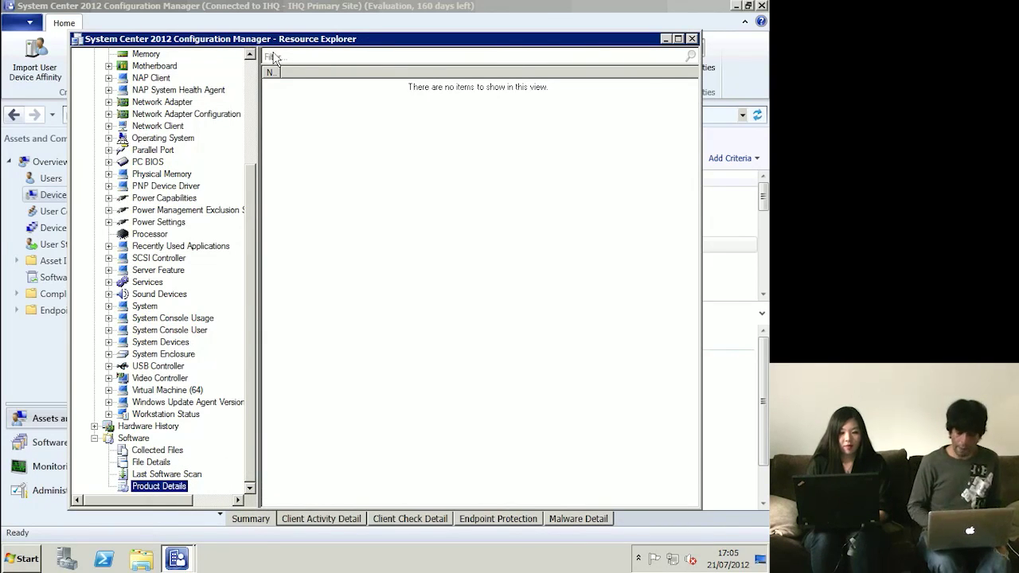
click(252, 76)
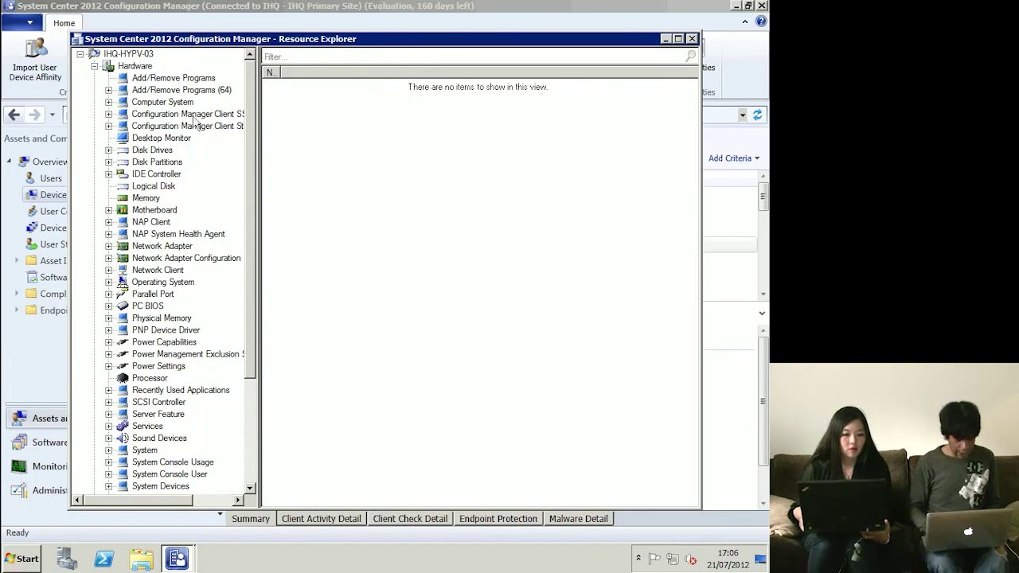
- Revisit the Memory and Logical Disk inventory, then close Resource Explorer
drag(248, 334, 253, 392)
click(150, 114)
click(164, 103)
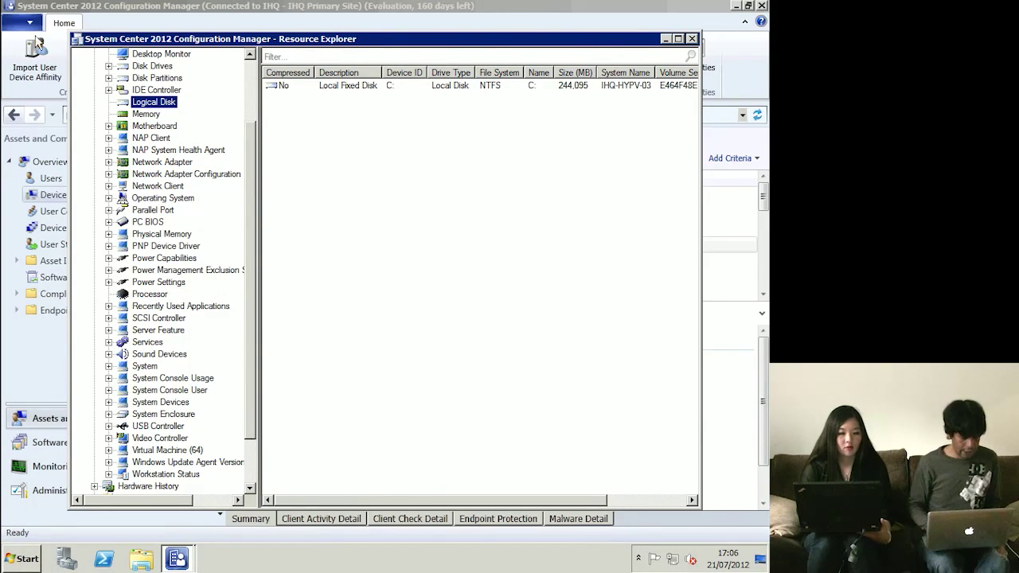
click(77, 38)
click(97, 132)
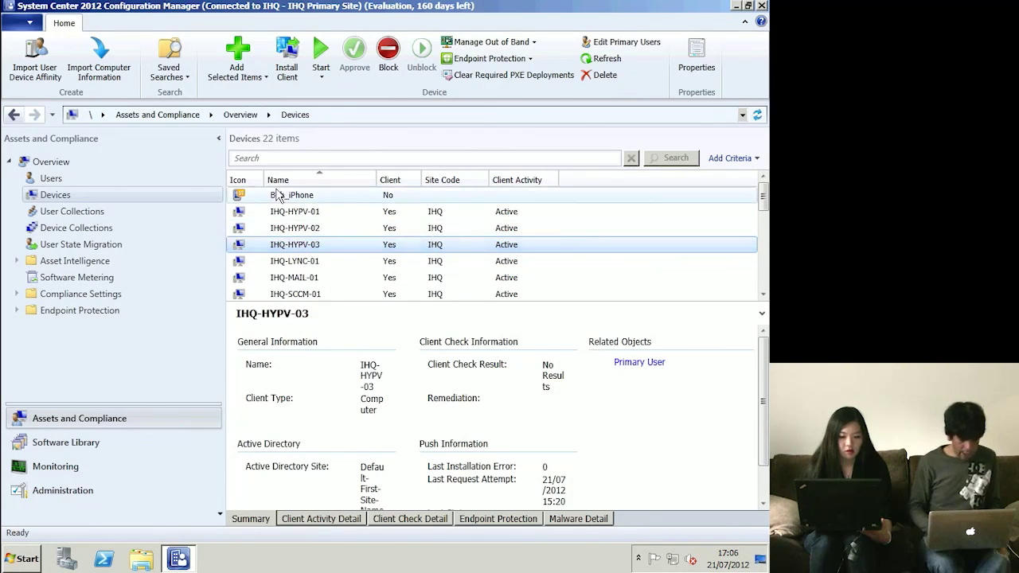
- Peek at the empty build and capture collection, then return to all 22 devices
click(81, 231)
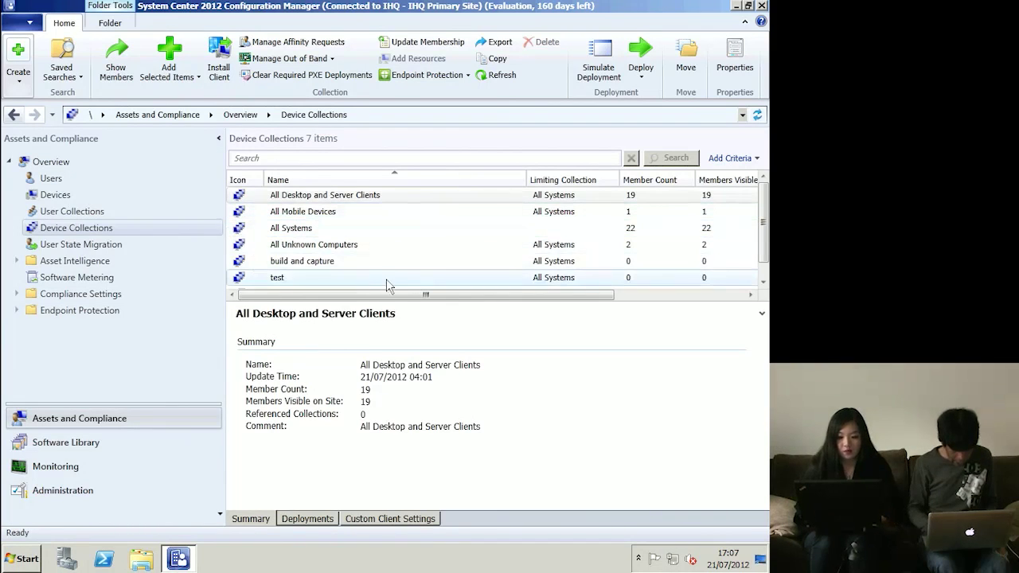
double_click(320, 262)
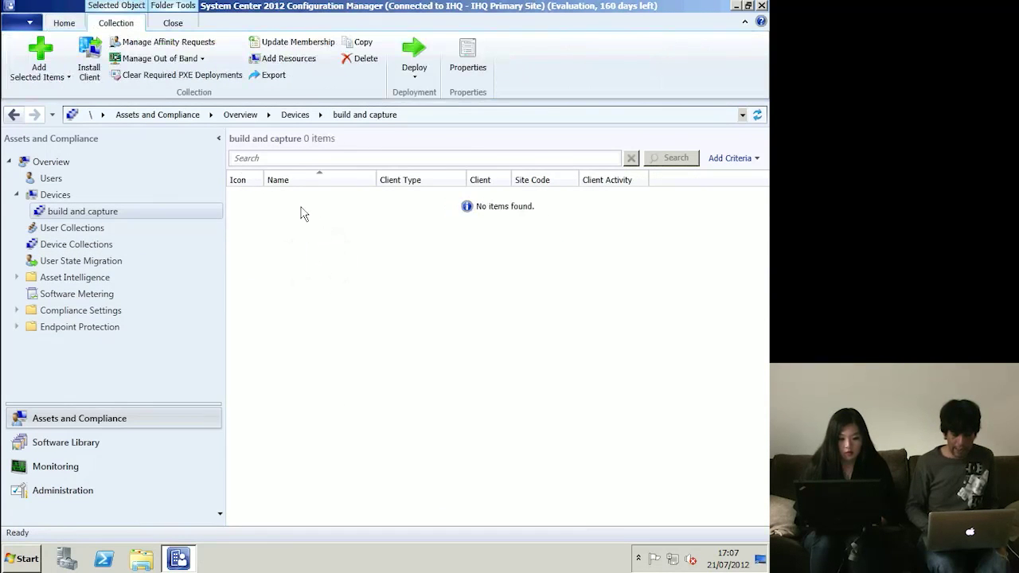
click(61, 198)
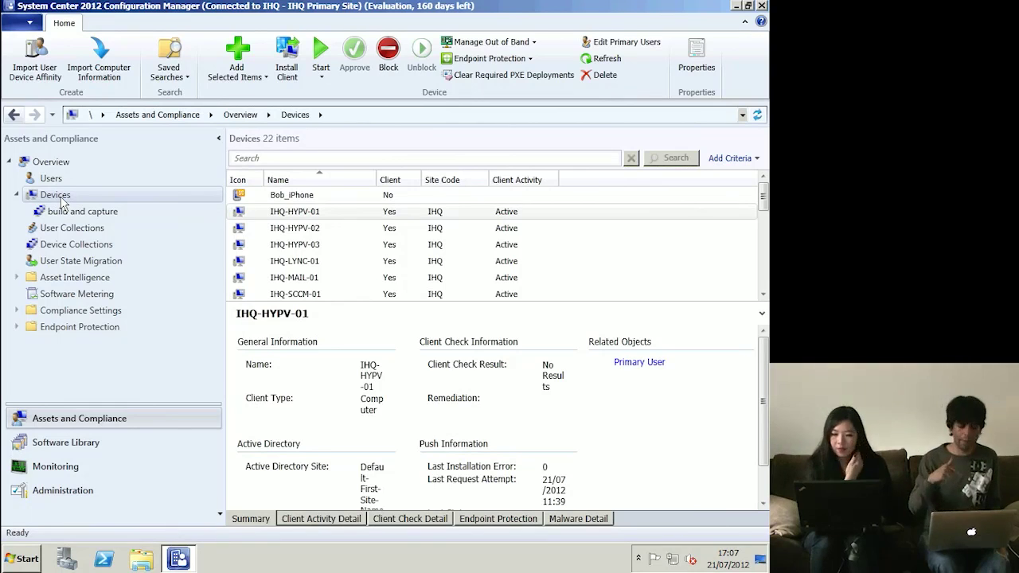
click(18, 195)
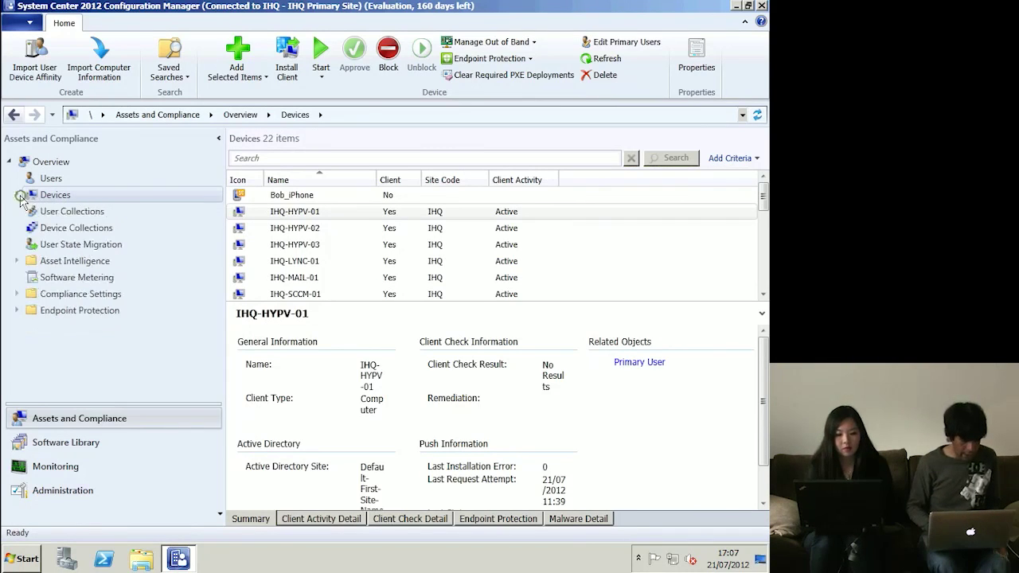
double_click(67, 197)
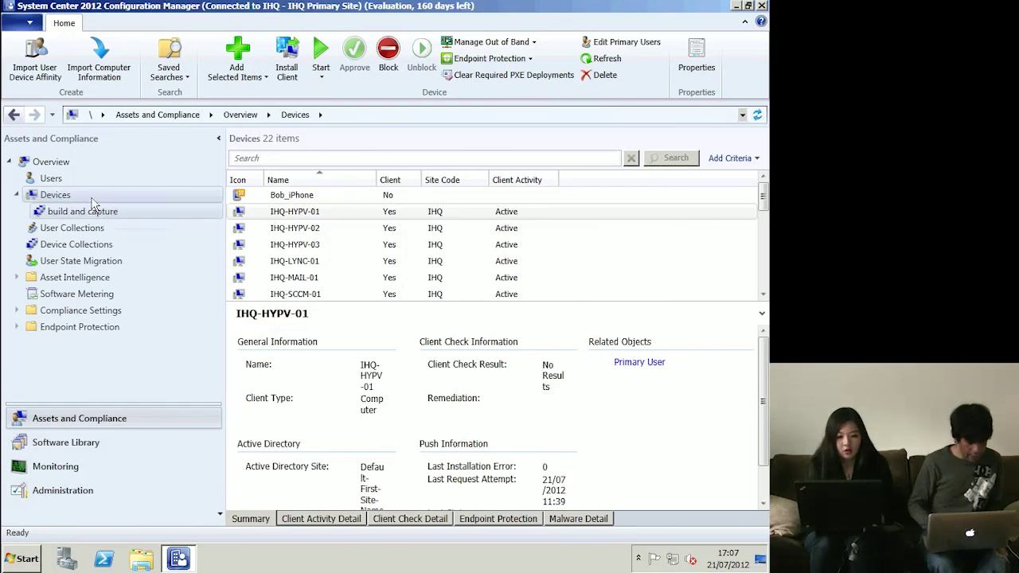
- Check IHQ-HYPV-01 and Bob_iPhone details and Asset Intelligence, ending on the 15-account Users list
click(309, 212)
click(307, 197)
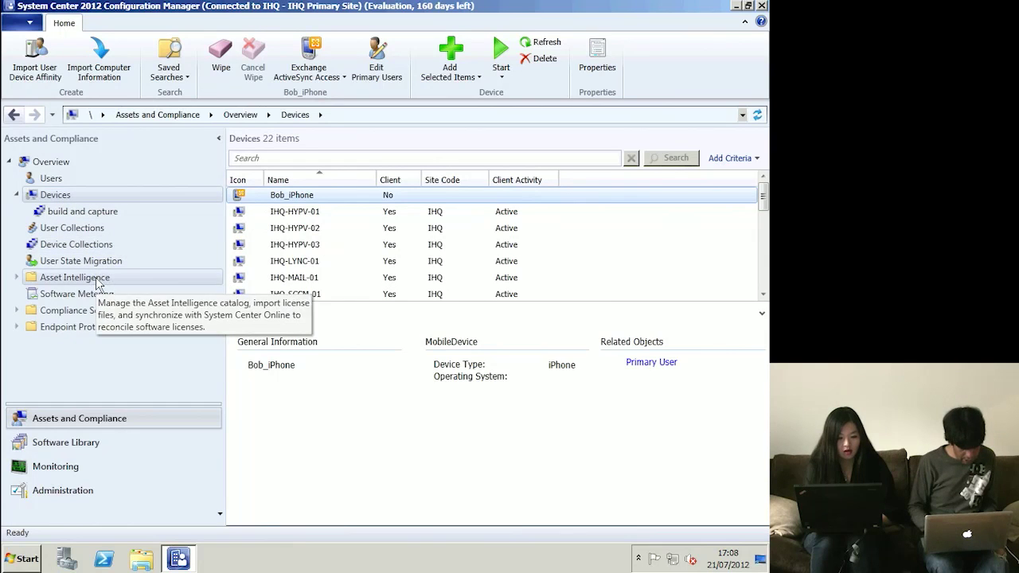
click(98, 281)
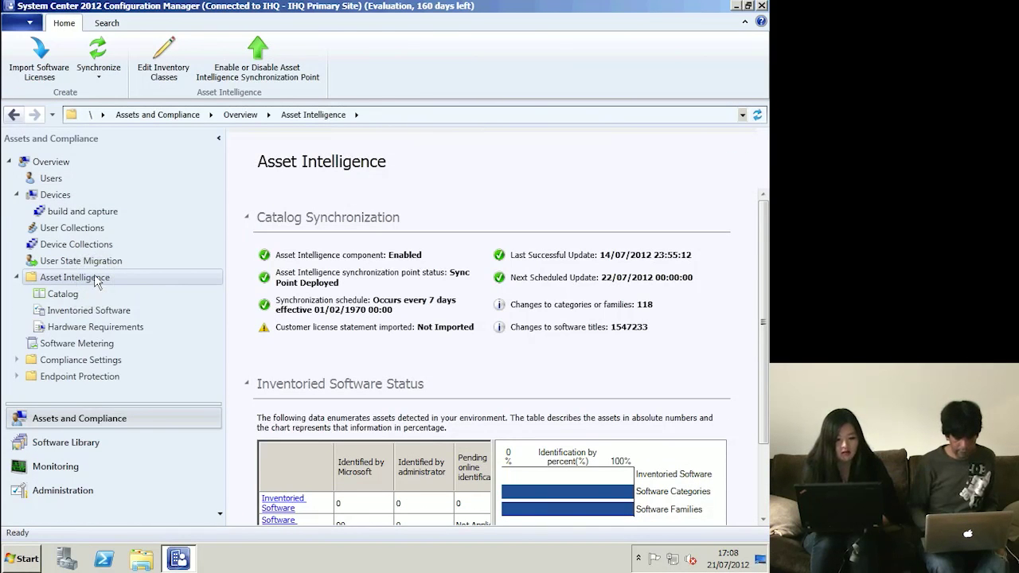
click(50, 179)
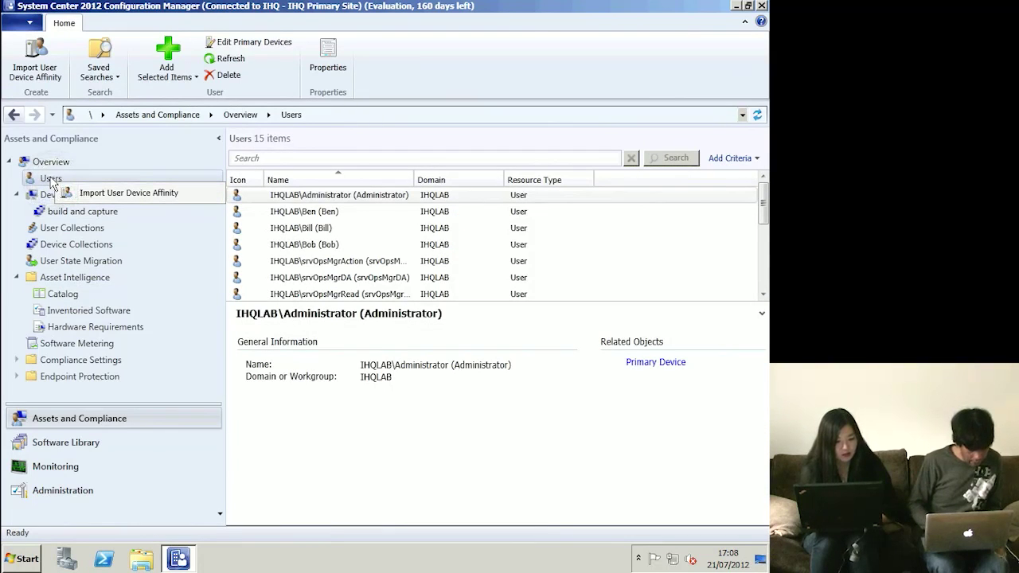
- Draft a 'Sales Users' user collection limited to All Users, reaching the membership rule options
click(68, 229)
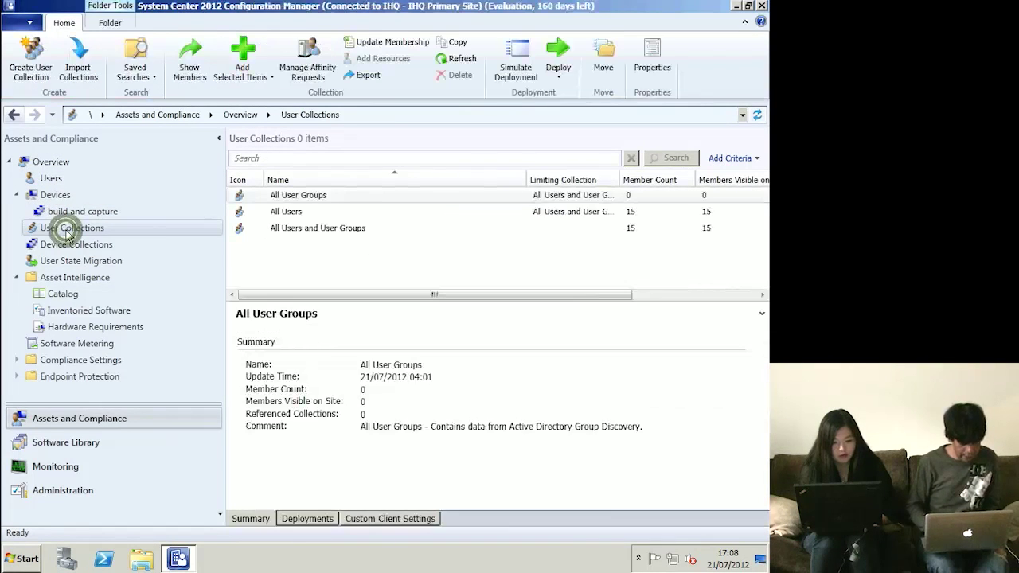
right_click(68, 233)
click(132, 243)
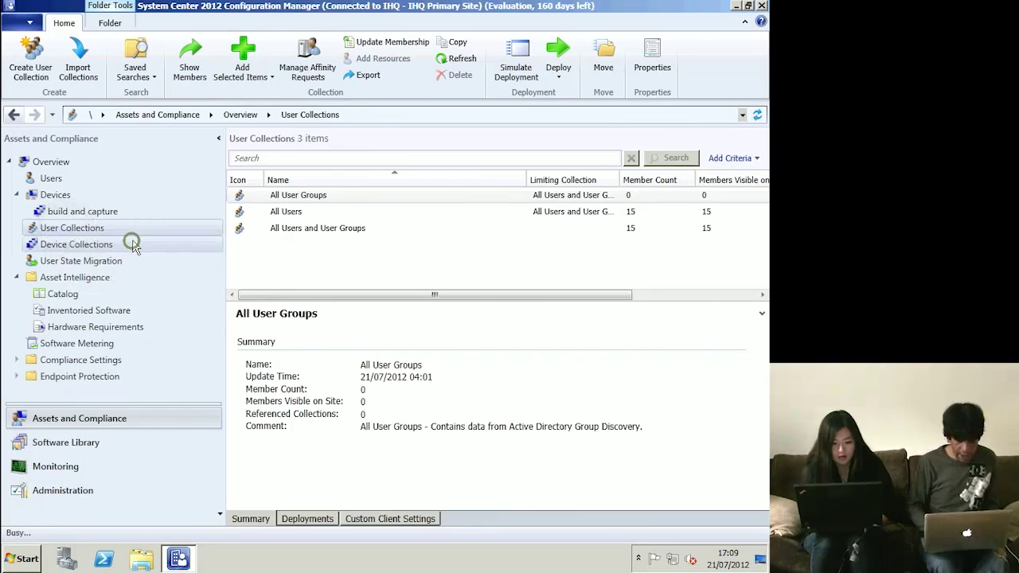
text(Sales Users)
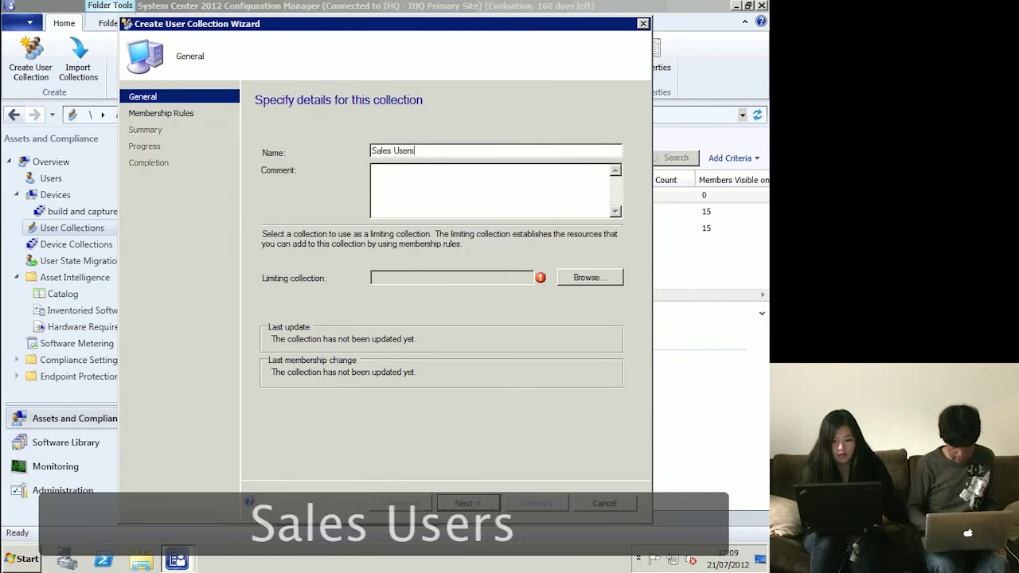
click(596, 281)
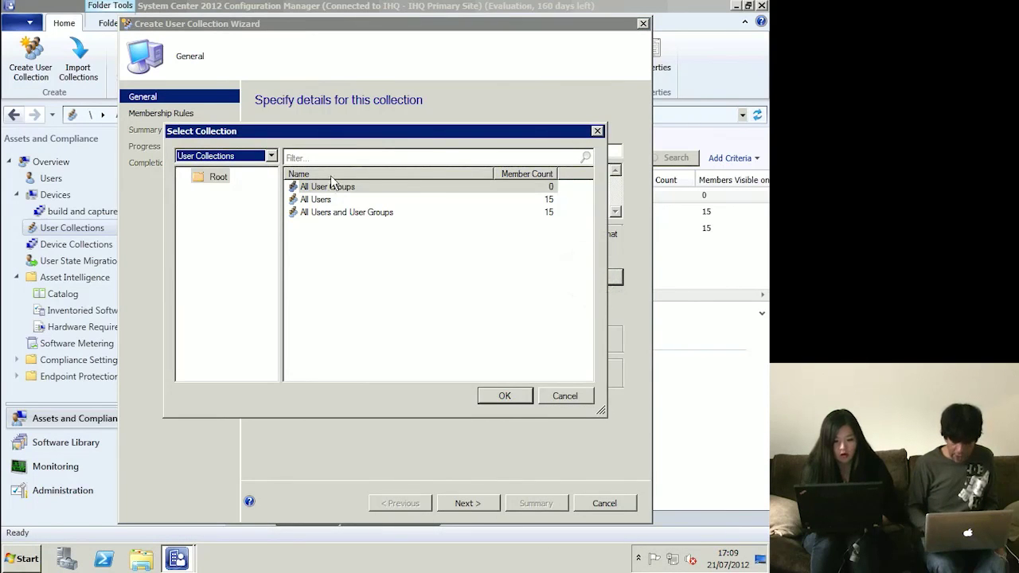
double_click(323, 203)
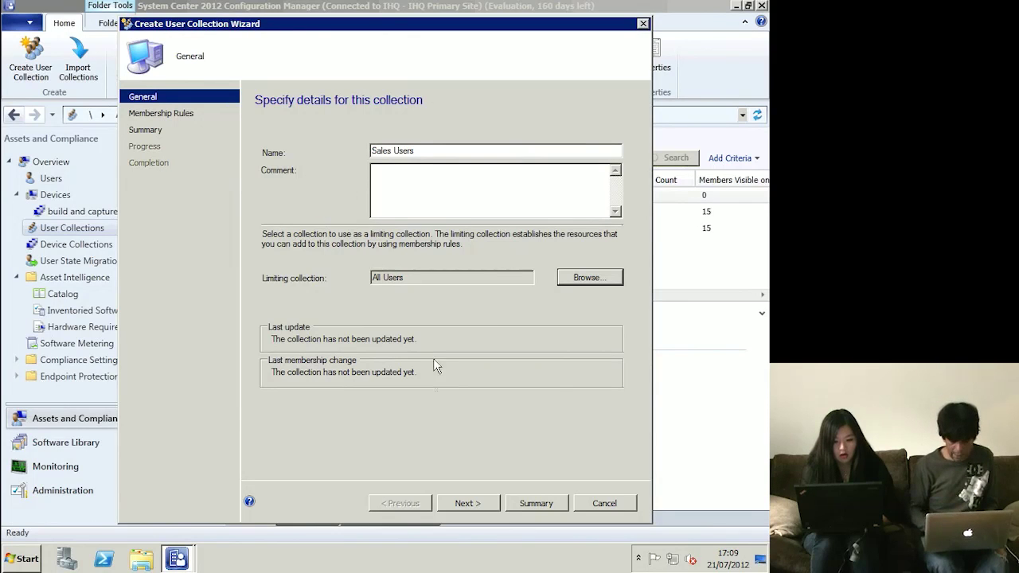
click(468, 504)
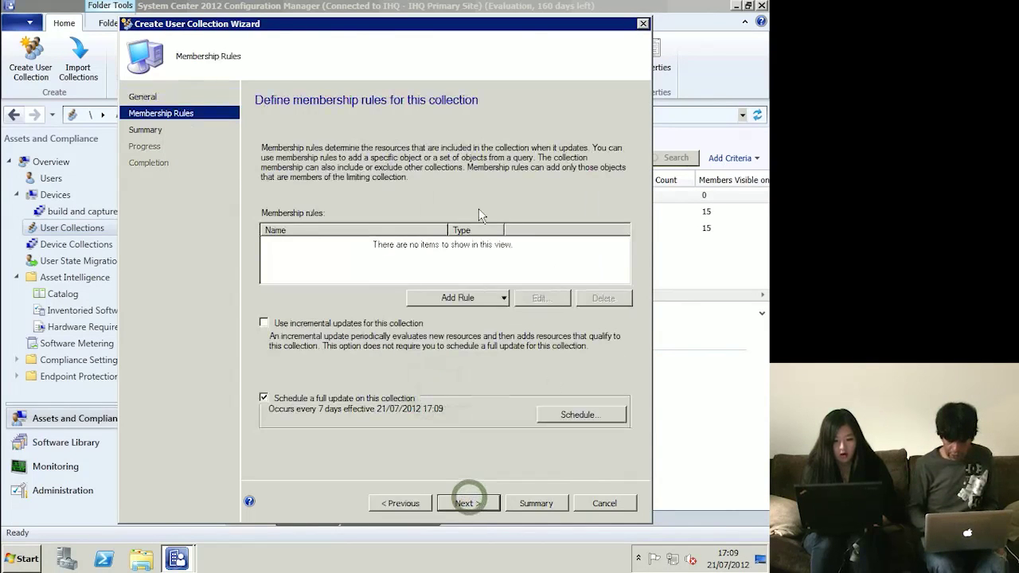
click(489, 297)
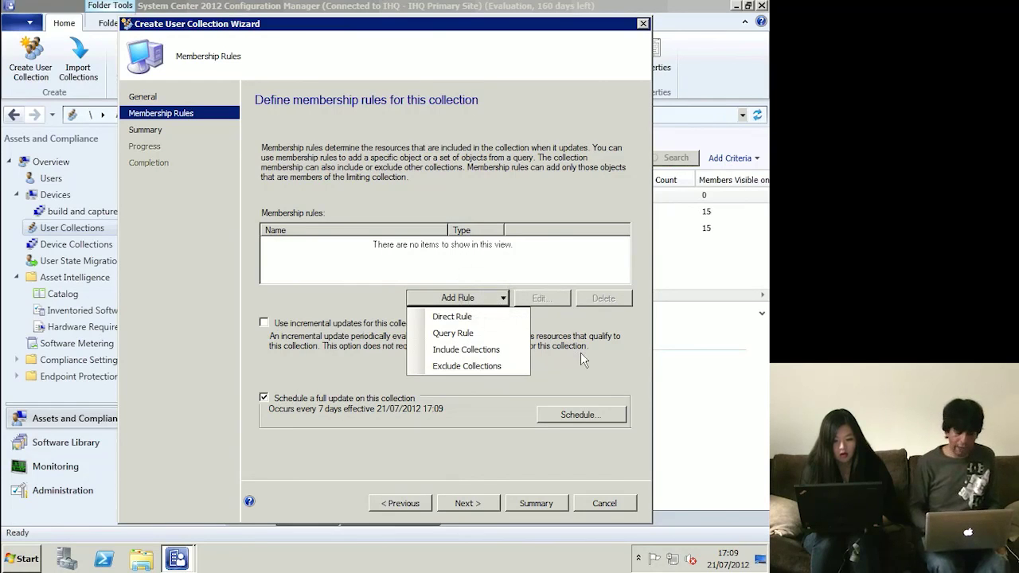
- Discard the unsaved Sales Users collection and return to the Devices list
key(Escape)
key(Escape)
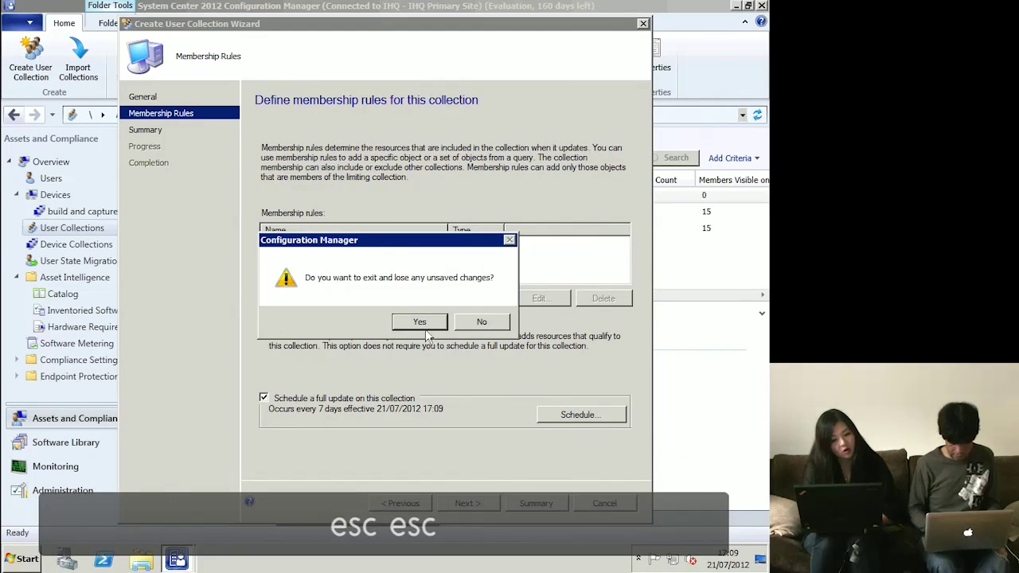
click(414, 322)
click(55, 196)
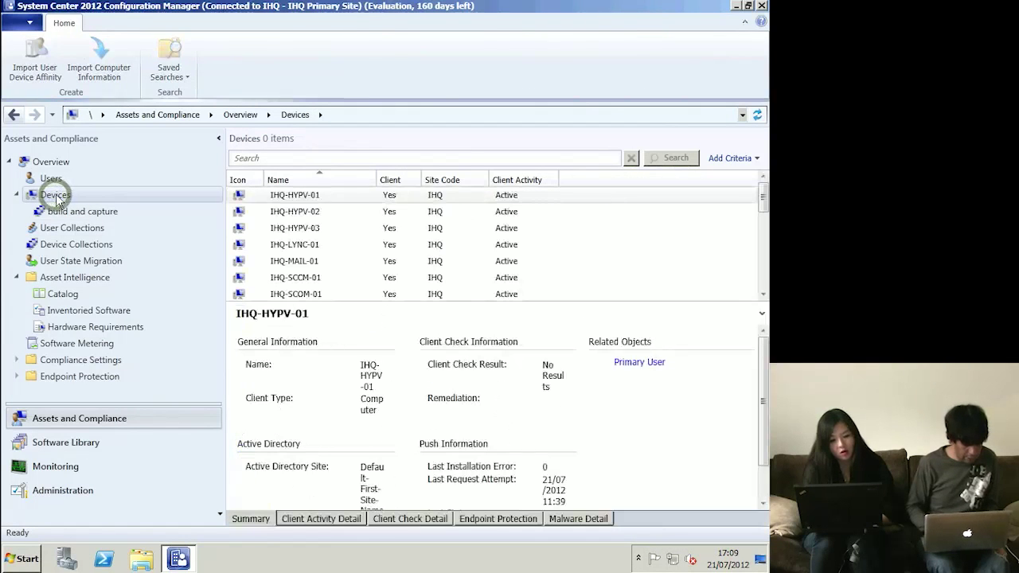
- Start a device collection named 'Windows 7 Machines' limited to All Systems
right_click(56, 195)
click(77, 247)
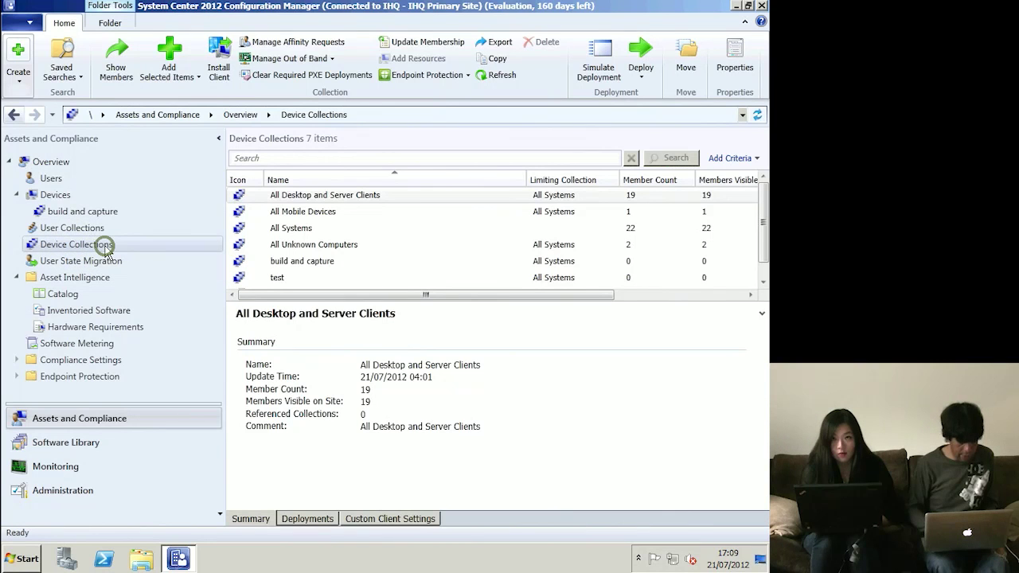
right_click(106, 252)
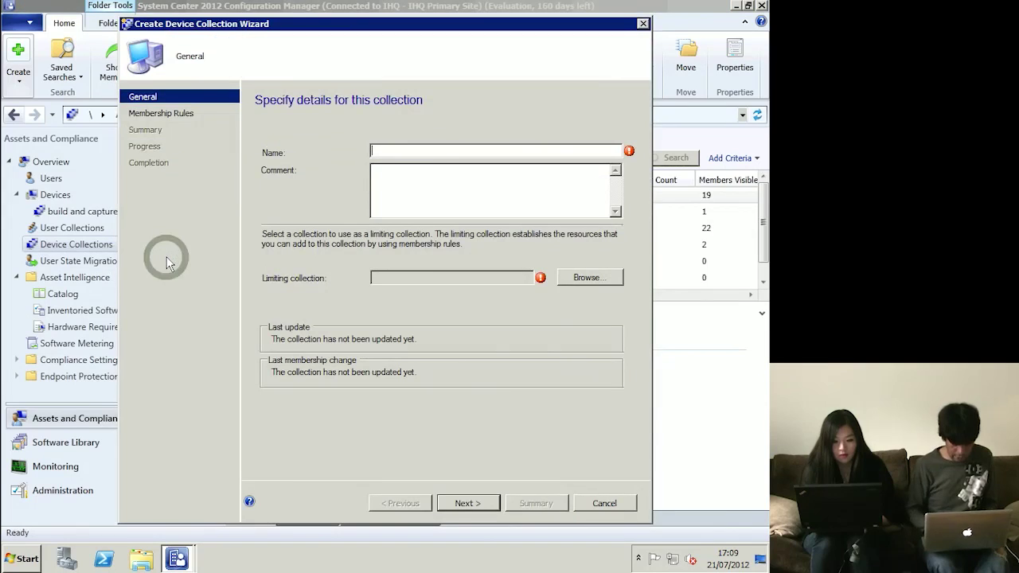
text(Windows)
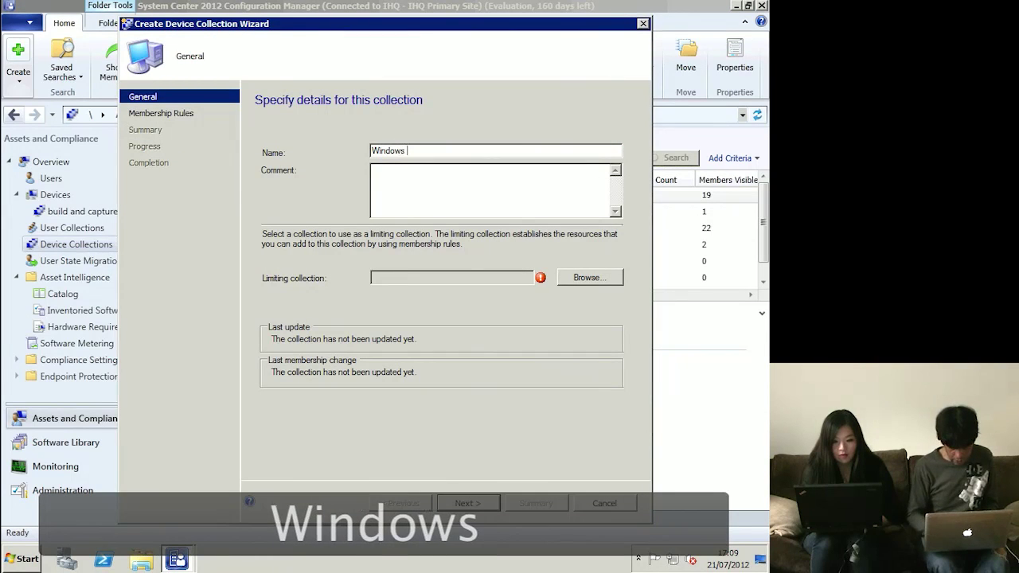
text( 7 Machines)
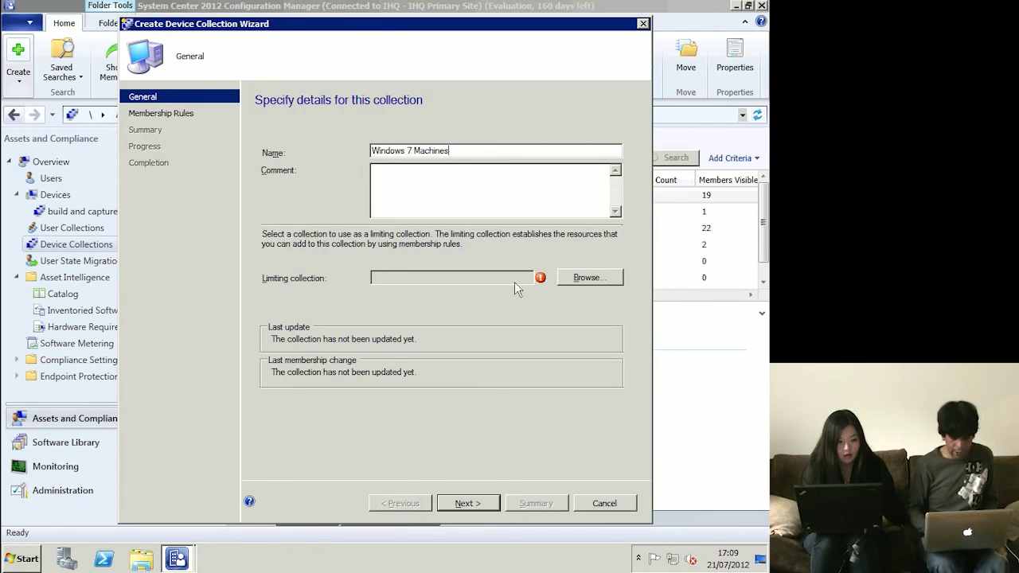
click(583, 275)
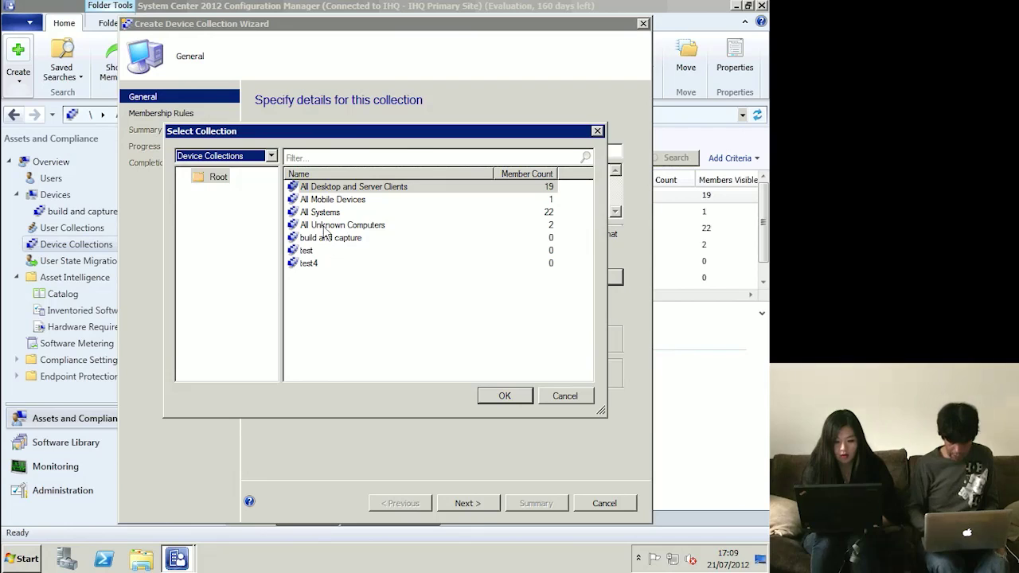
double_click(326, 213)
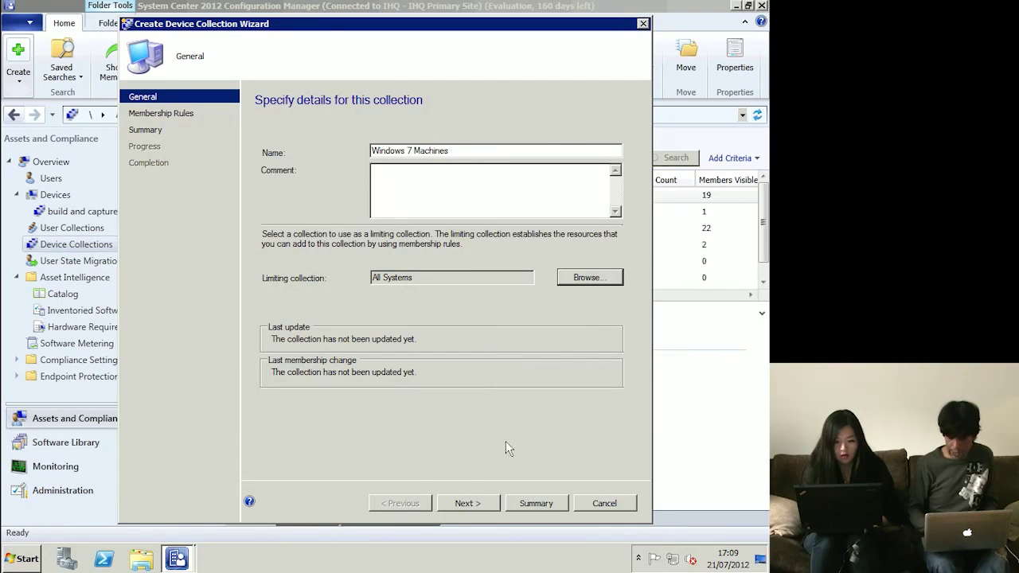
- Advance to membership rules and add a query-based rule
click(475, 503)
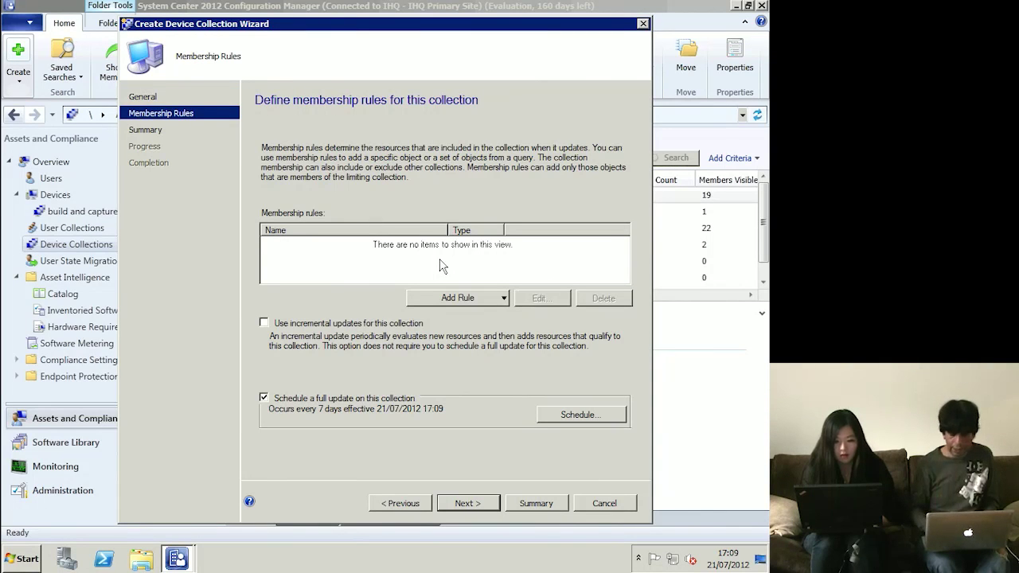
click(479, 299)
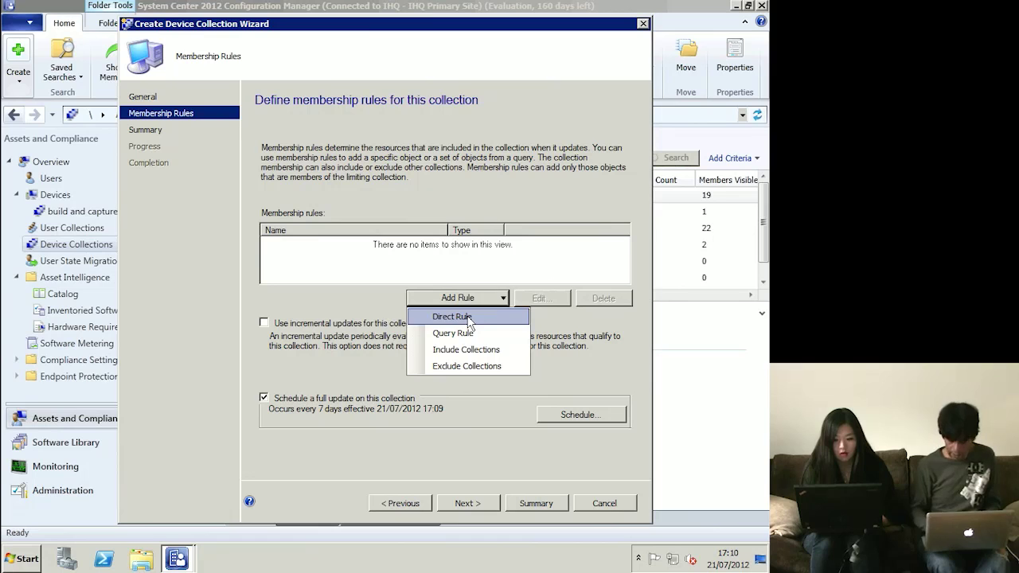
click(469, 339)
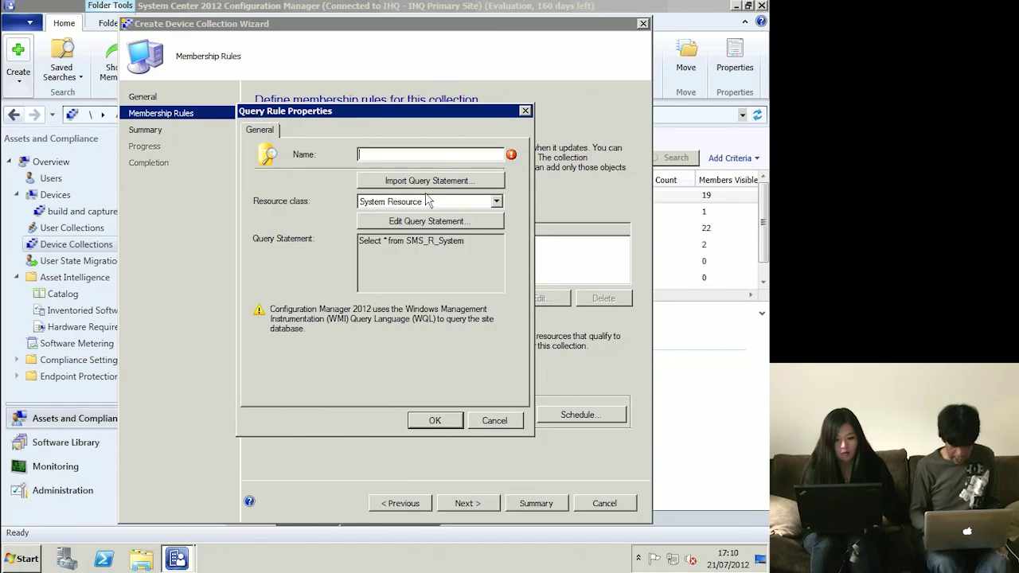
- Name the query rule 'Query for Win7' and begin a new criterion in its statement
text(Query )
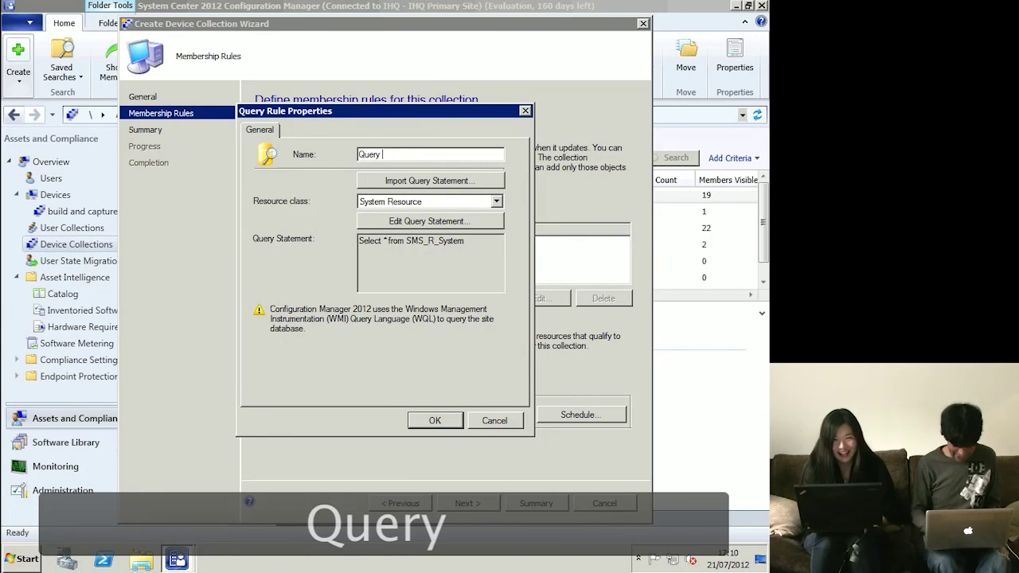
text(for Win7)
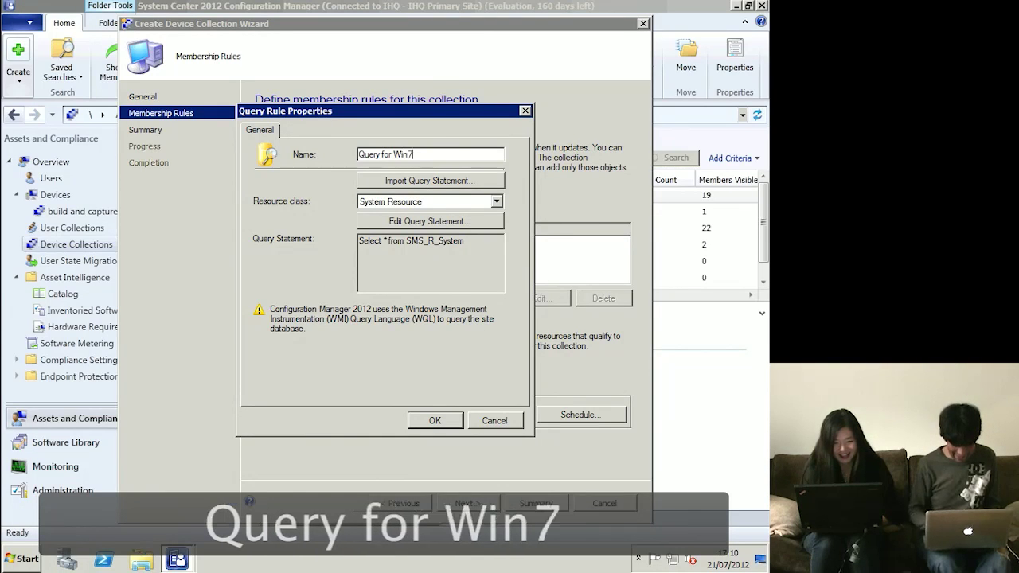
click(431, 221)
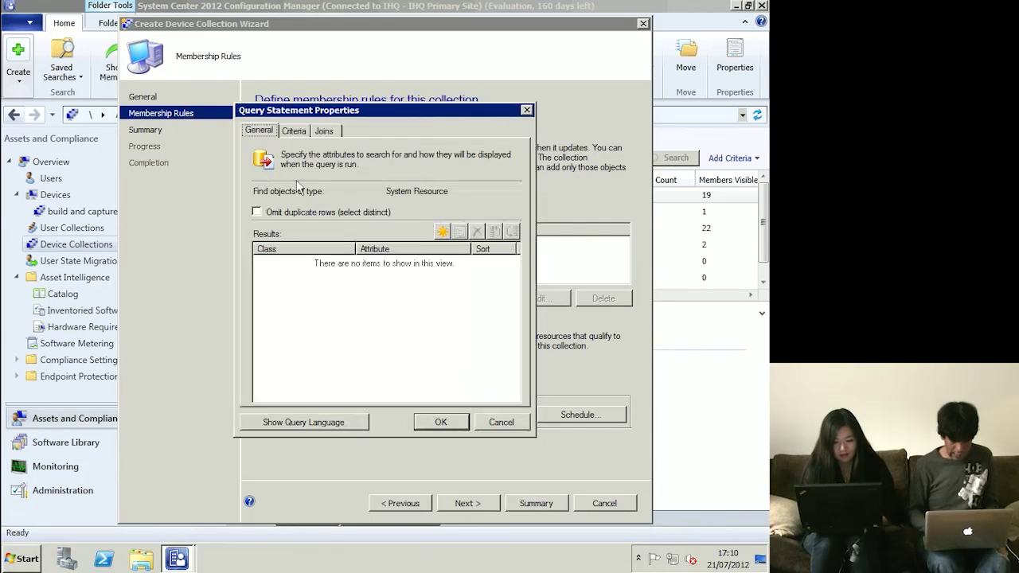
click(293, 131)
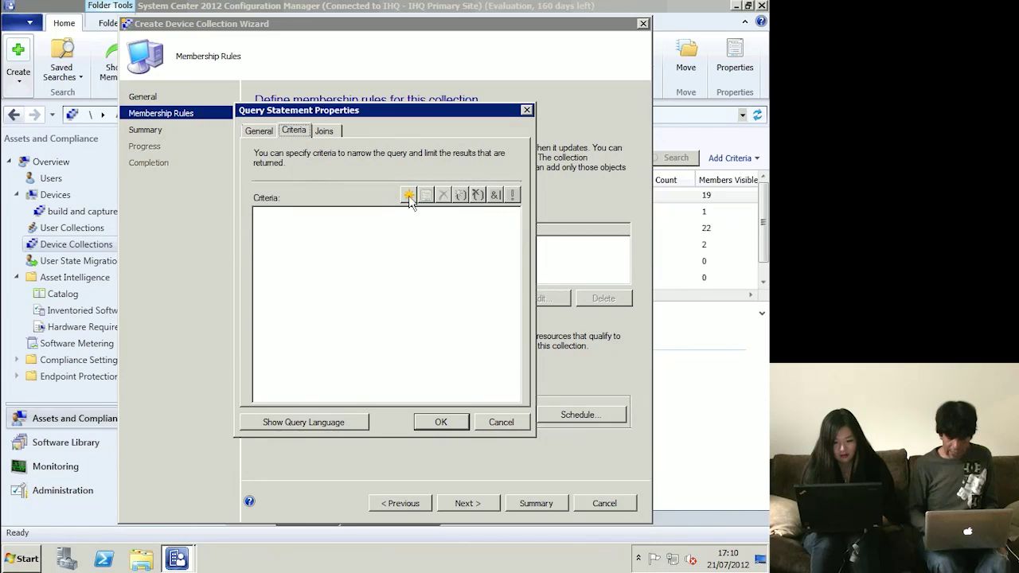
click(405, 198)
- Set the criterion attribute to System Resource – Operating System Name and Version
click(453, 243)
click(473, 231)
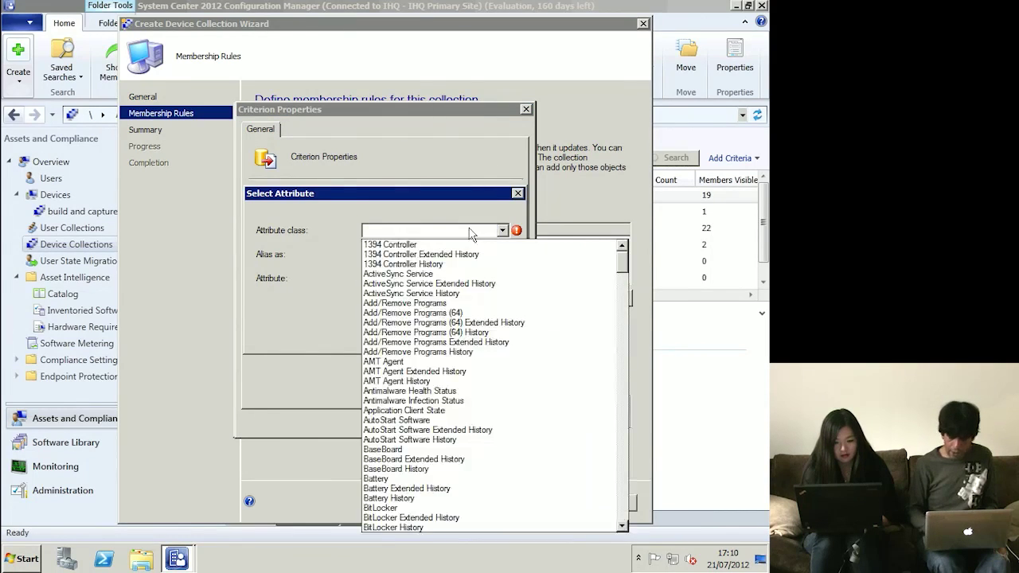
scroll(460, 419, down, 20)
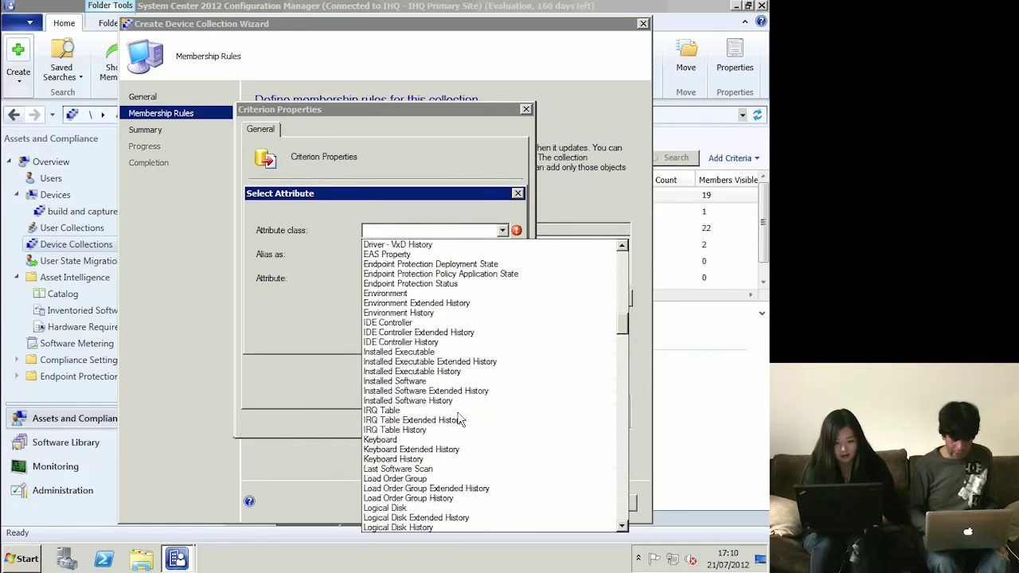
scroll(438, 326, down, 10)
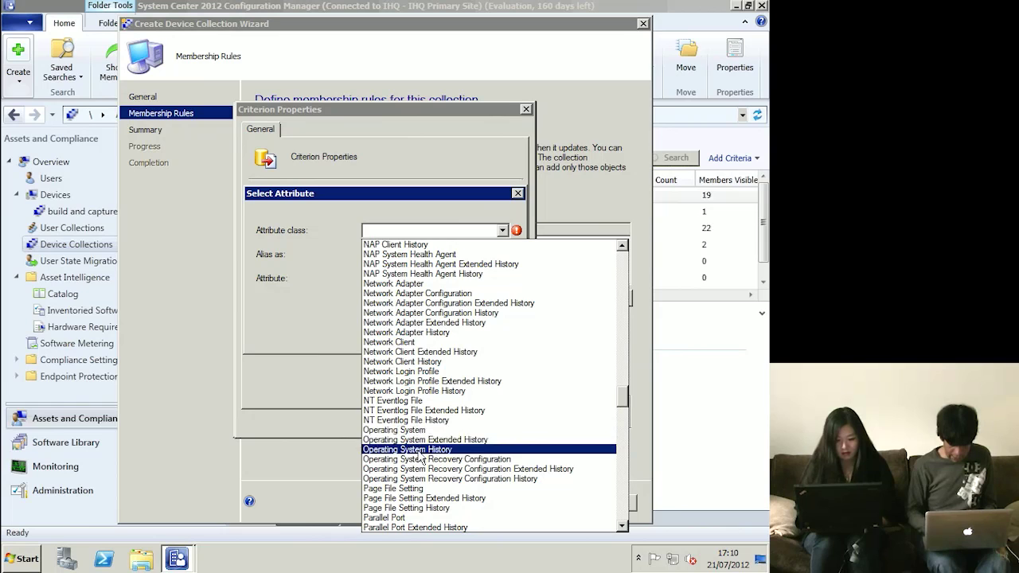
text(sy)
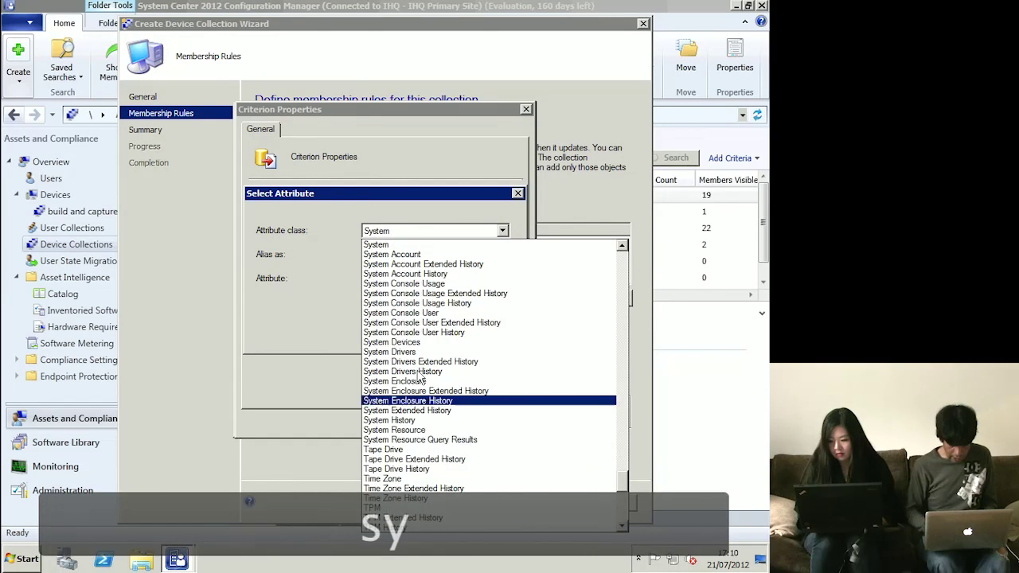
click(420, 430)
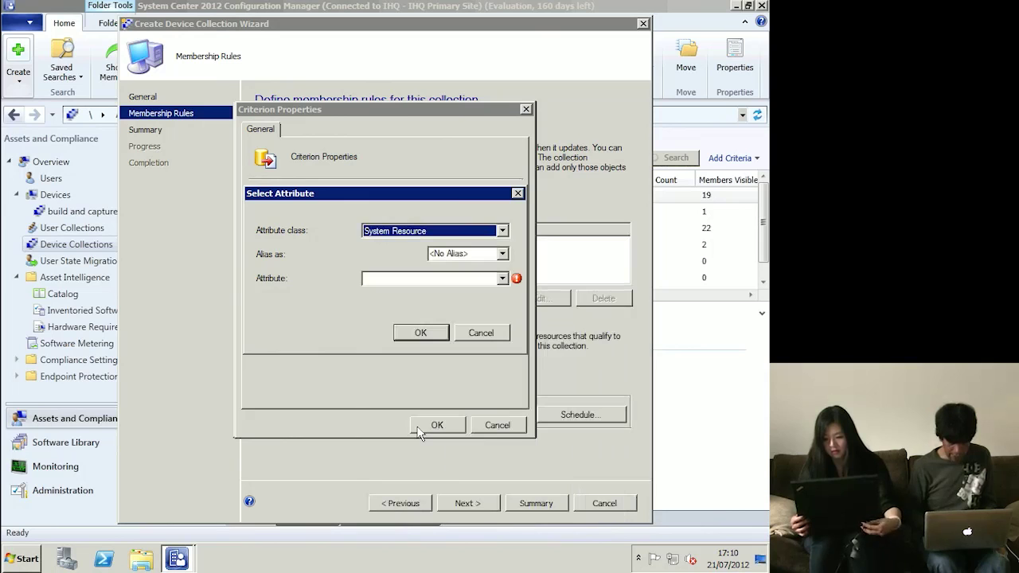
click(410, 285)
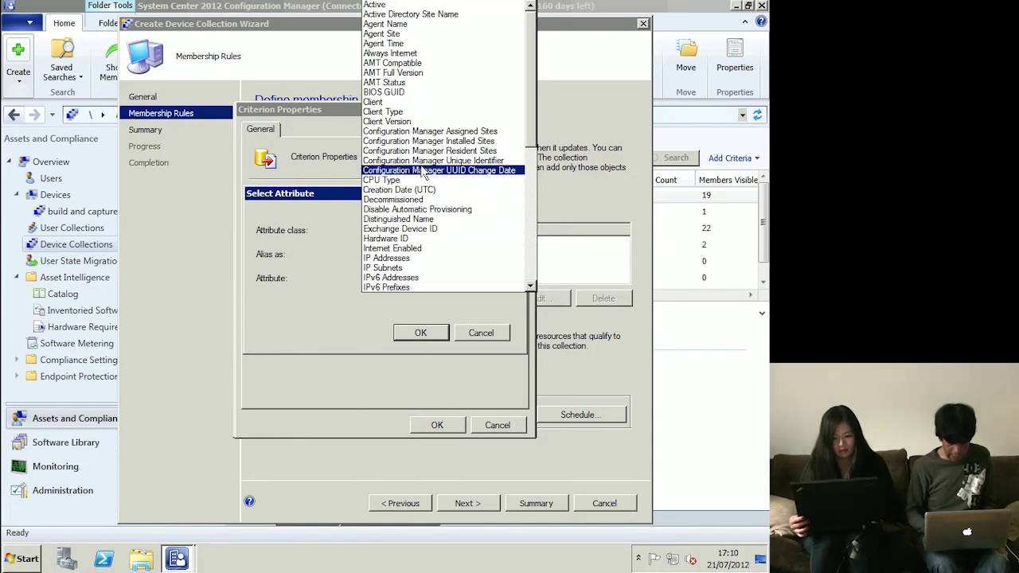
scroll(430, 232, down, 10)
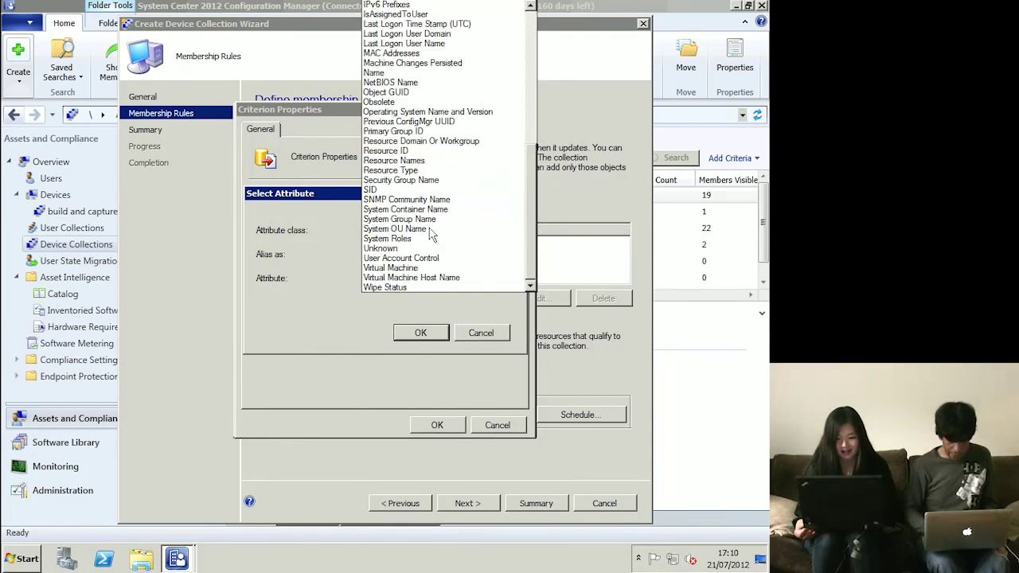
click(420, 216)
key(o)
key(p)
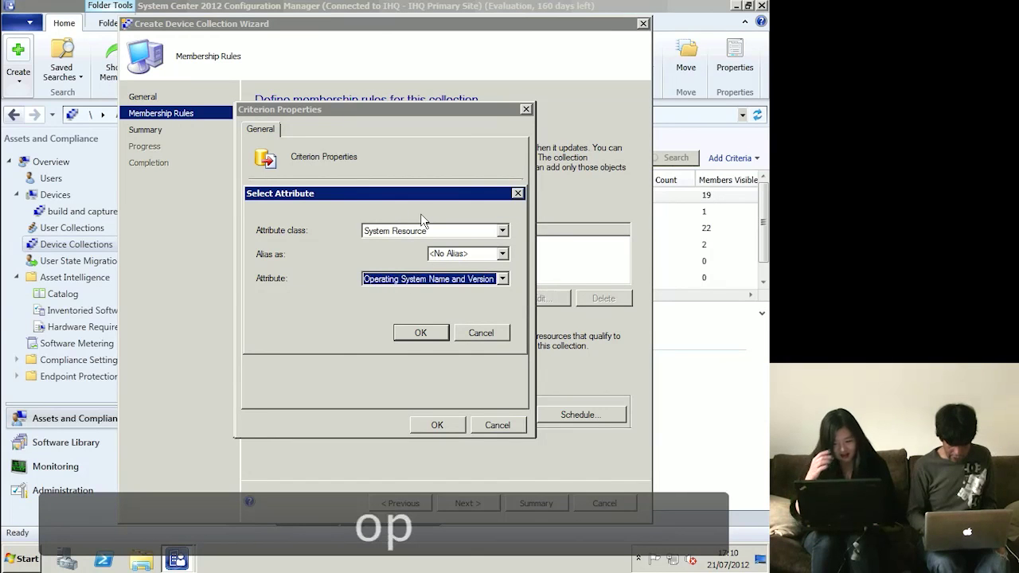
click(435, 326)
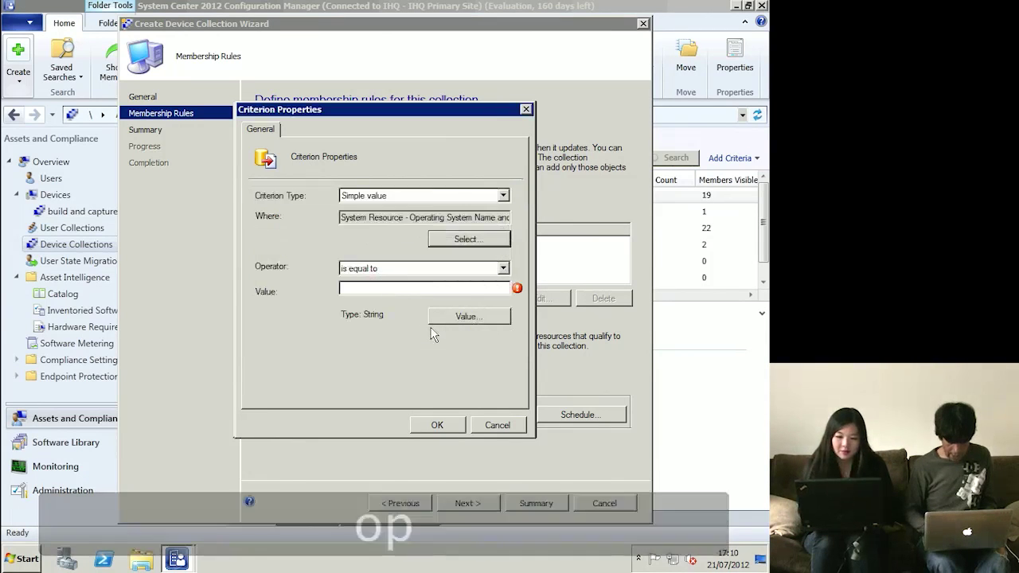
- Set the value to Microsoft Windows NT Workstation 6.1 and confirm the criterion and query
click(450, 316)
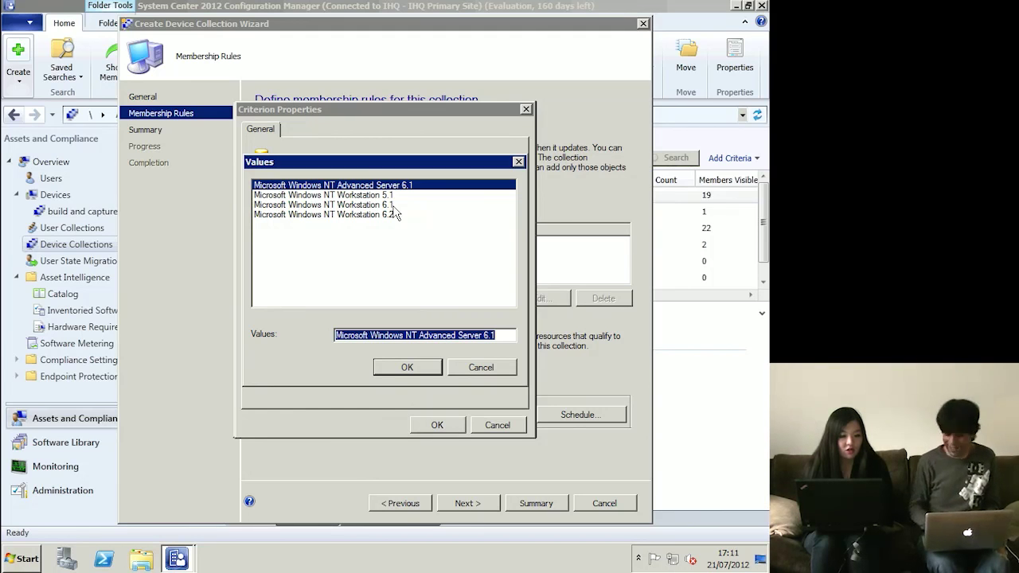
click(394, 205)
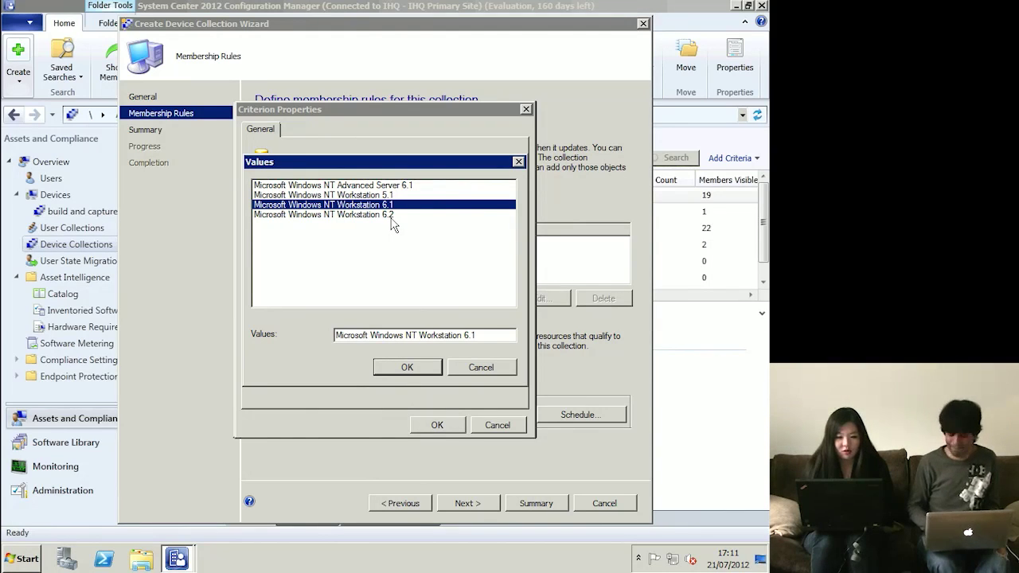
click(423, 369)
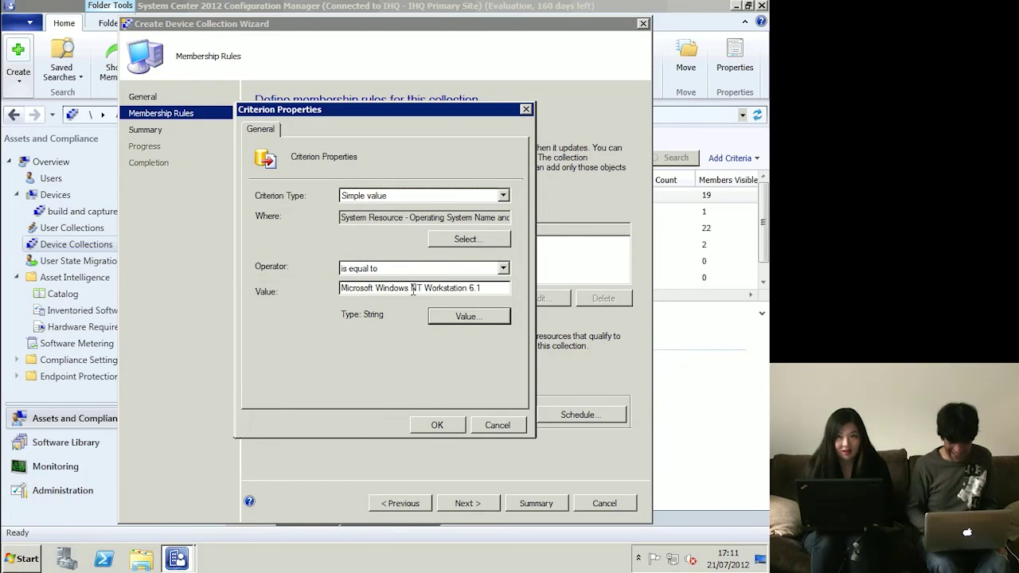
click(443, 424)
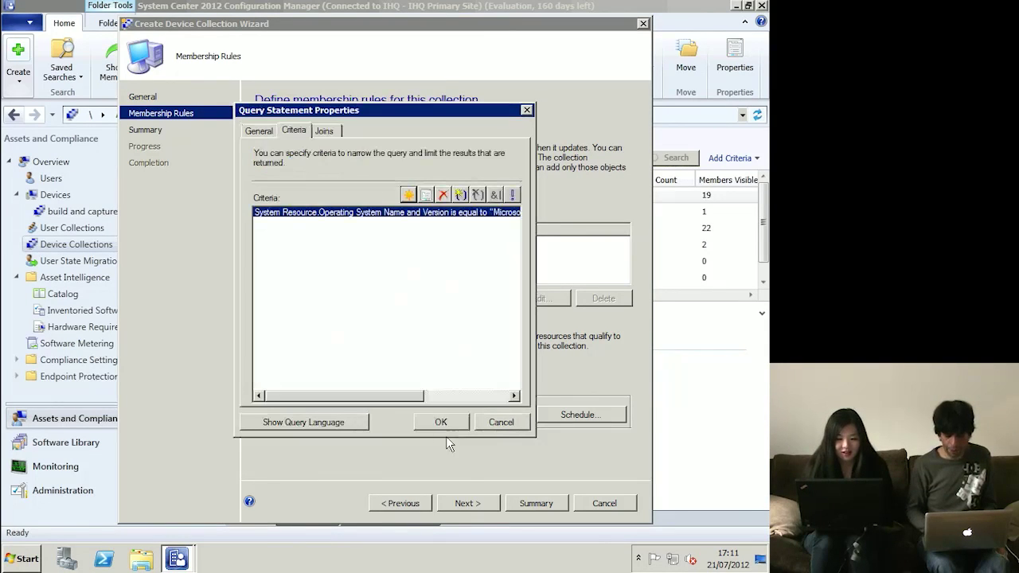
click(448, 423)
- Add the Query for Win7 membership rule and finish creating the Windows 7 Machines collection
click(448, 426)
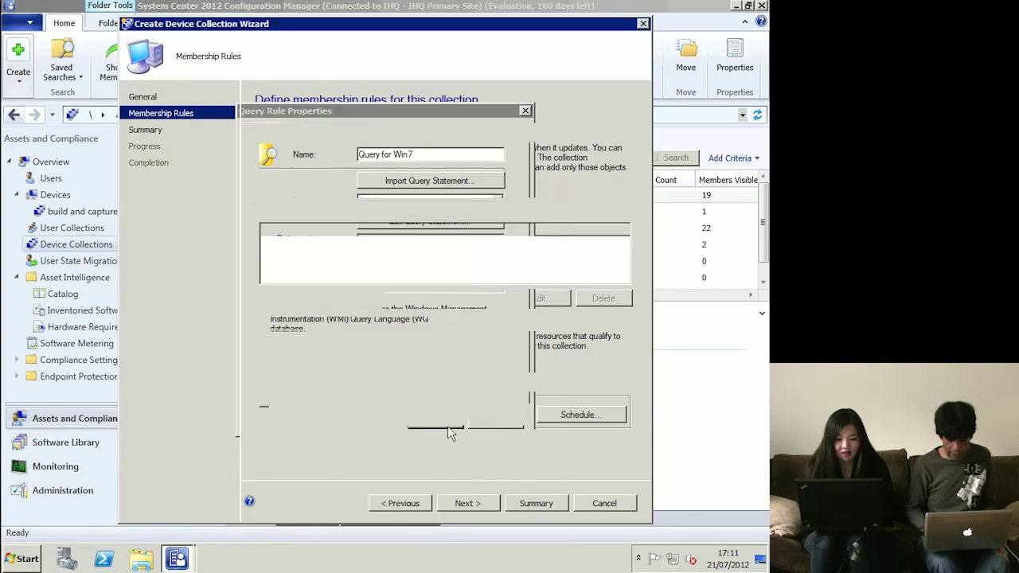
click(470, 502)
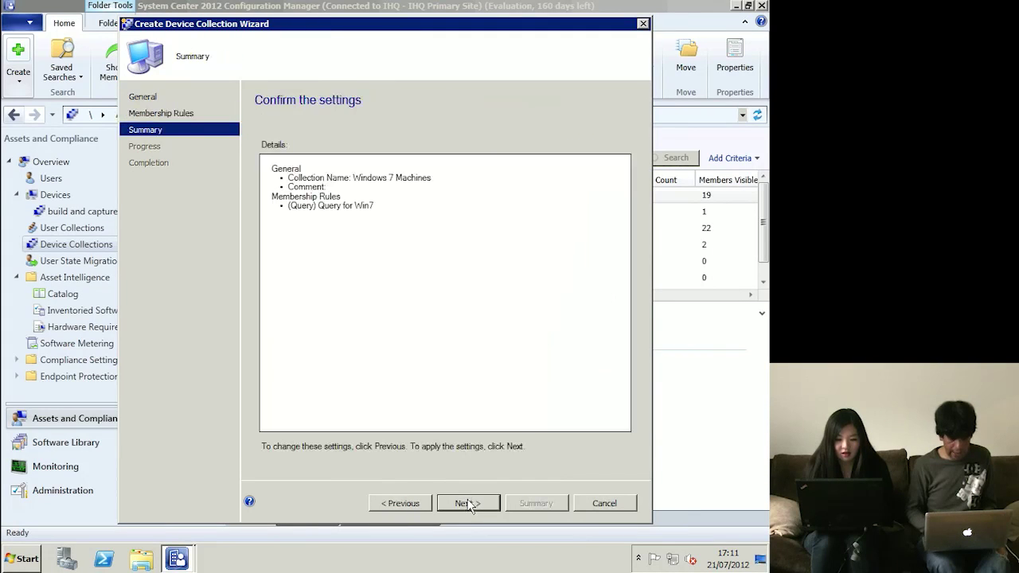
click(462, 508)
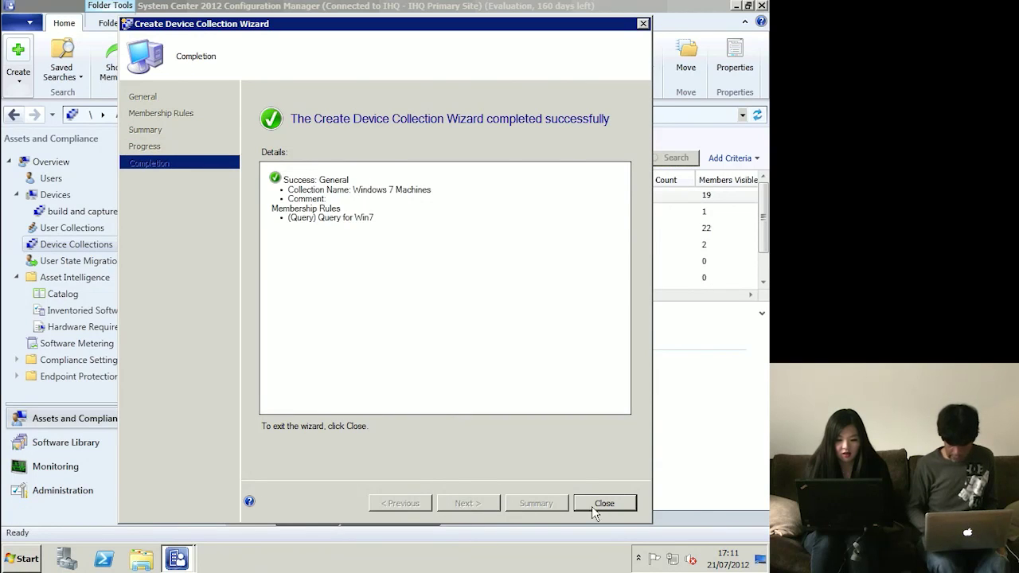
click(613, 504)
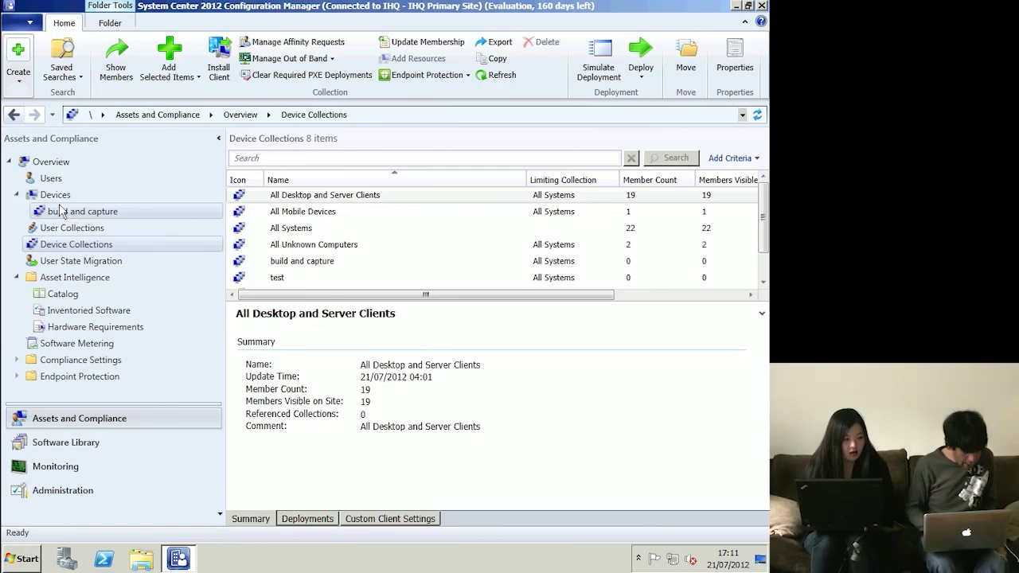
click(80, 246)
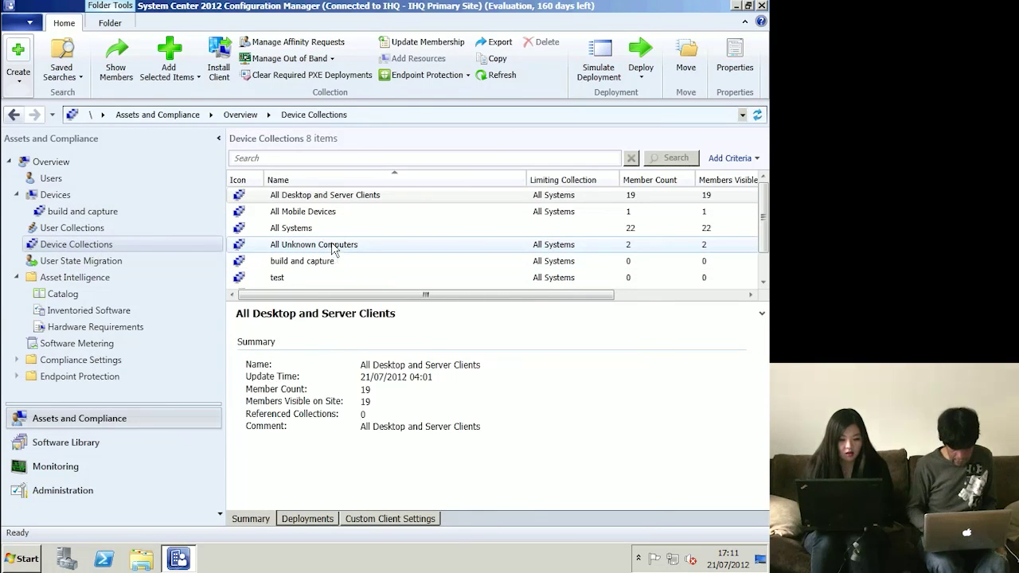
- Show the two member computers of the Windows 7 Machines collection
click(335, 245)
scroll(333, 249, down, 1)
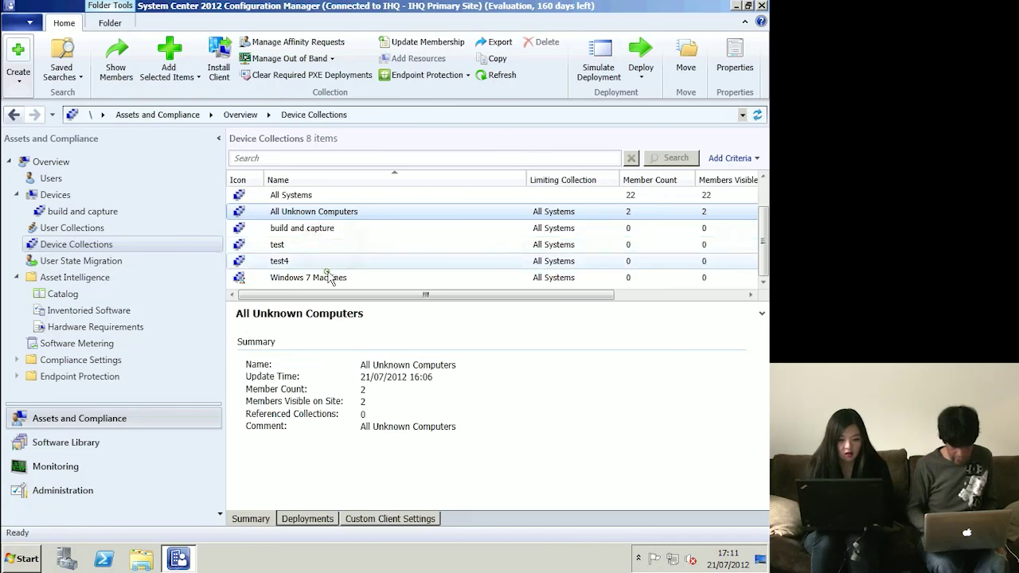
click(326, 278)
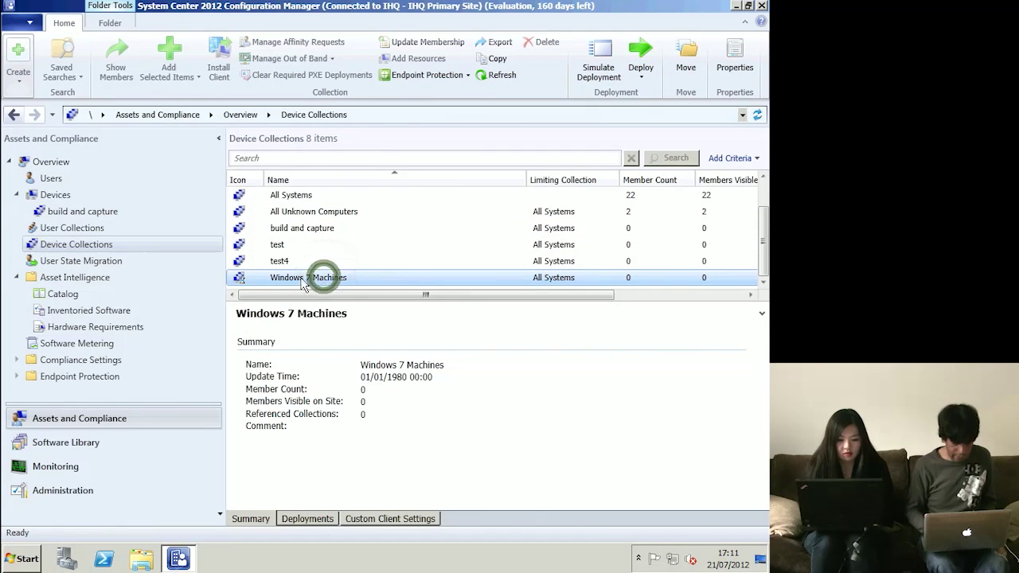
double_click(326, 278)
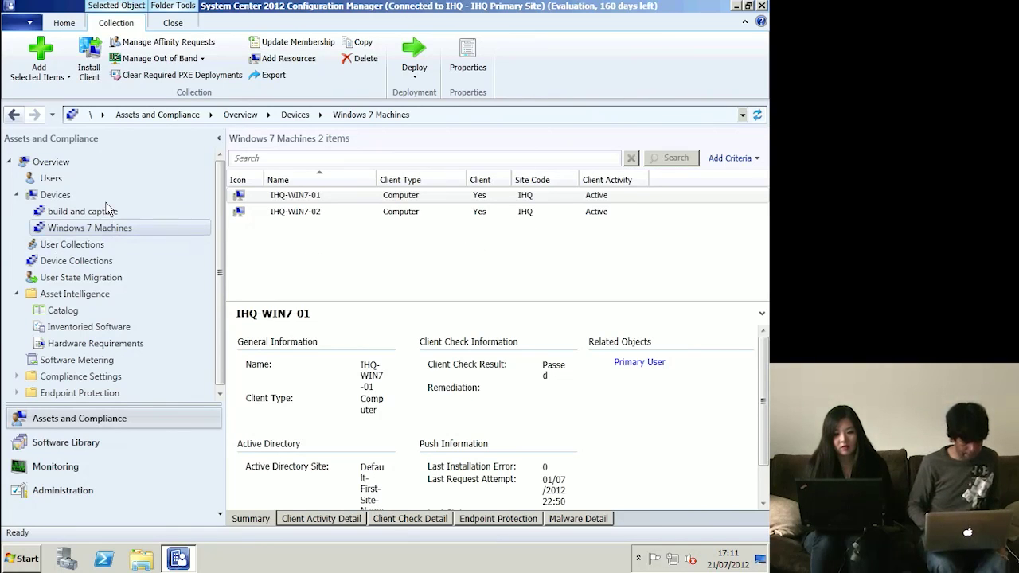
- Look at the build and capture collection, the full Devices list, then User State Migration
click(82, 212)
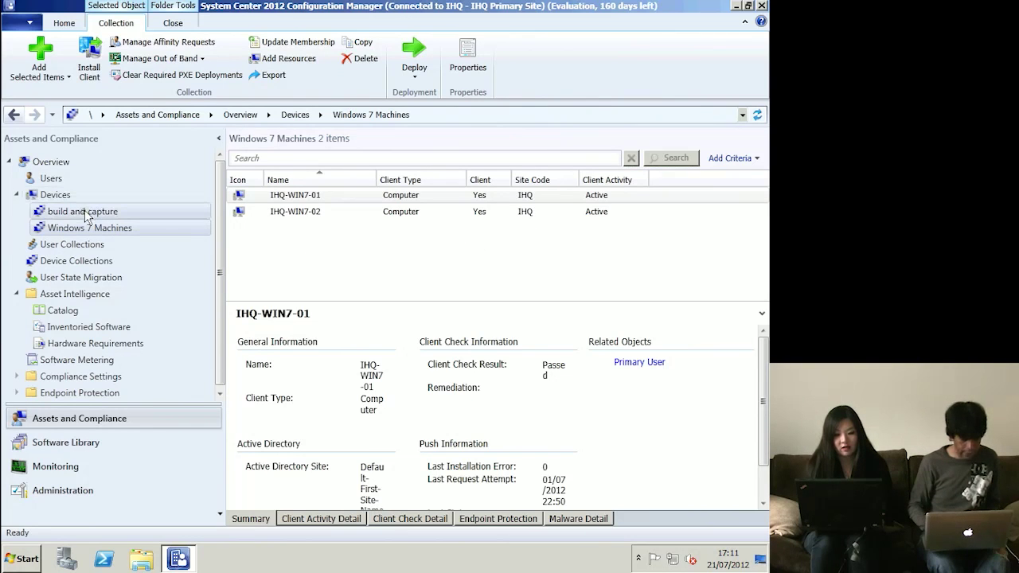
click(17, 194)
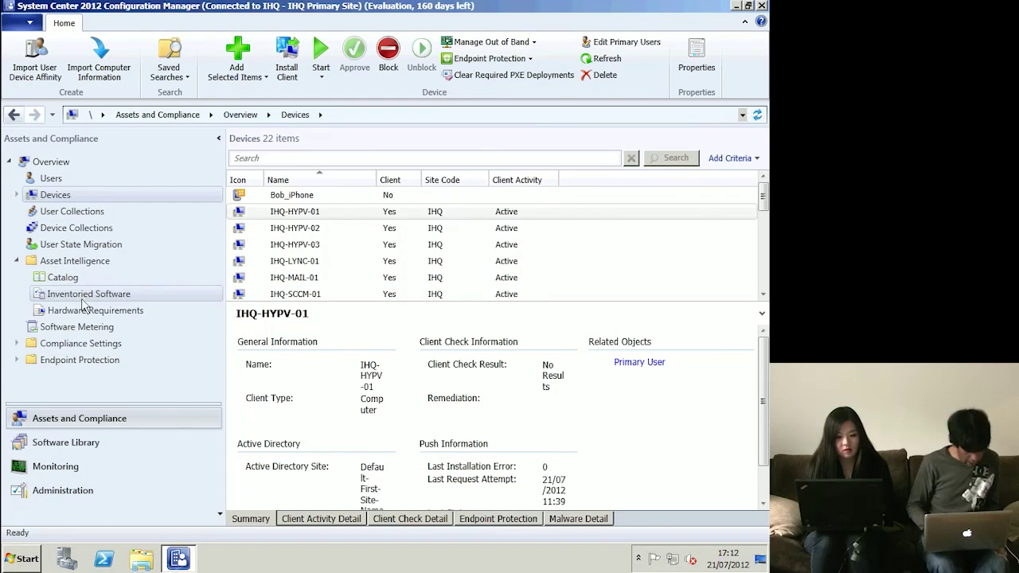
click(68, 252)
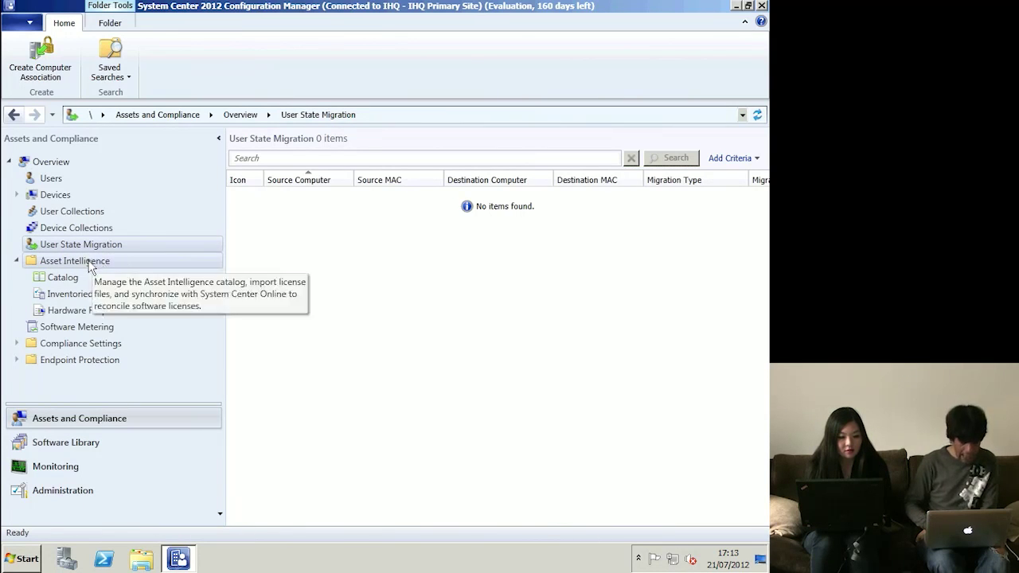
- Look at the Asset Intelligence and Compliance Settings overviews, then return to Asset Intelligence
double_click(88, 261)
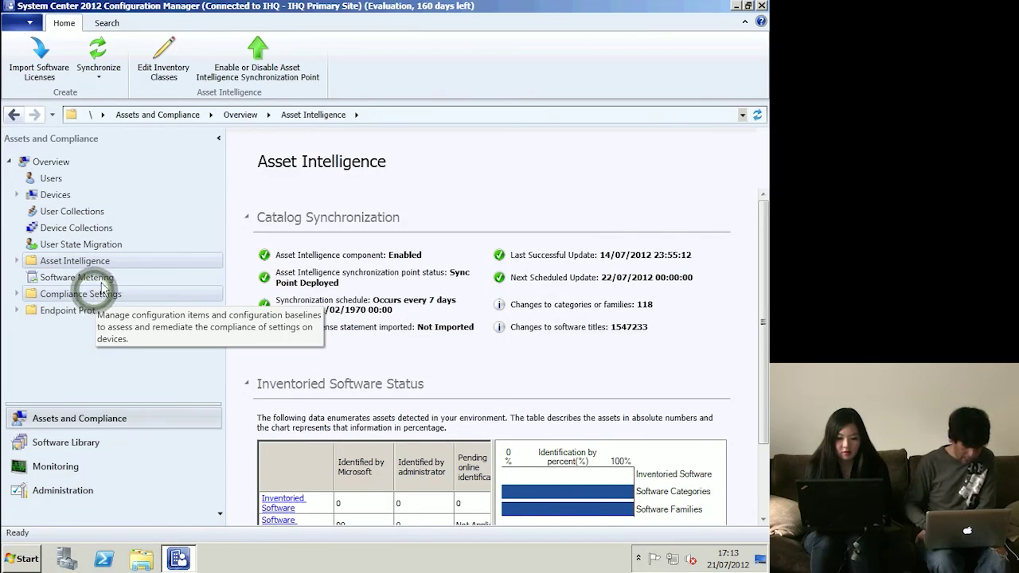
double_click(93, 295)
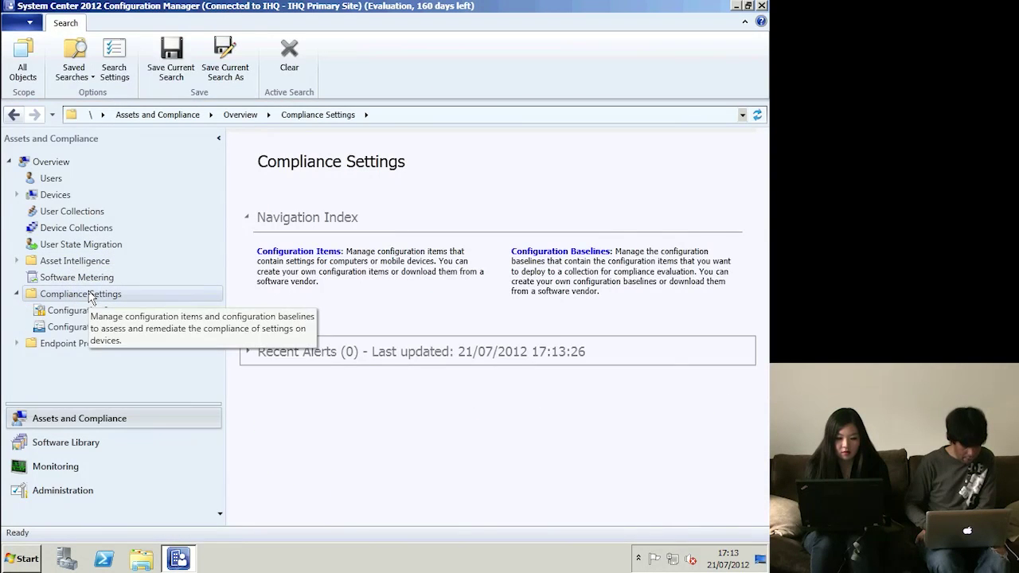
double_click(88, 294)
click(80, 261)
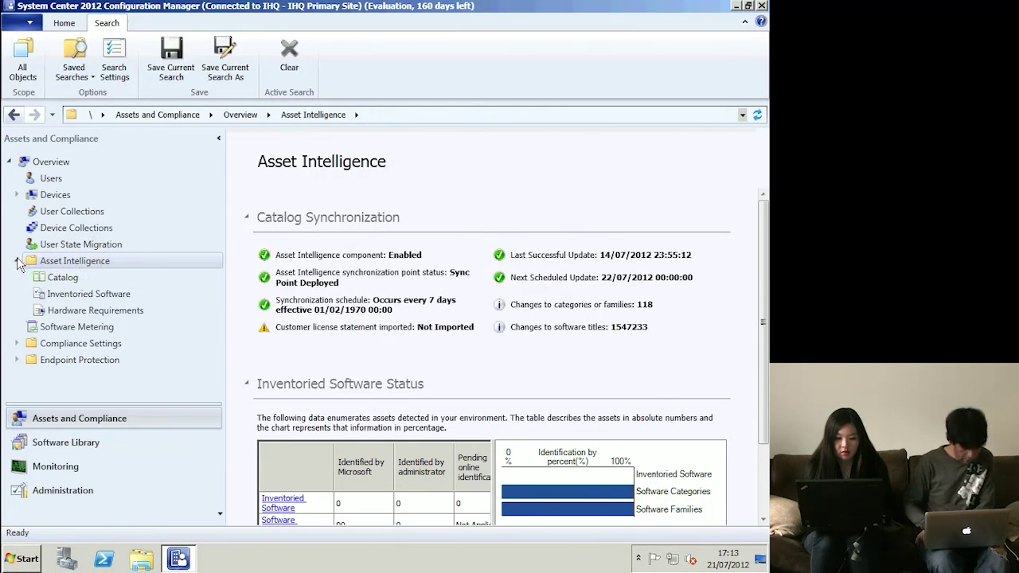
- Browse the Asset Intelligence catalog and inspect the Ambiguous category's properties without changes
click(64, 278)
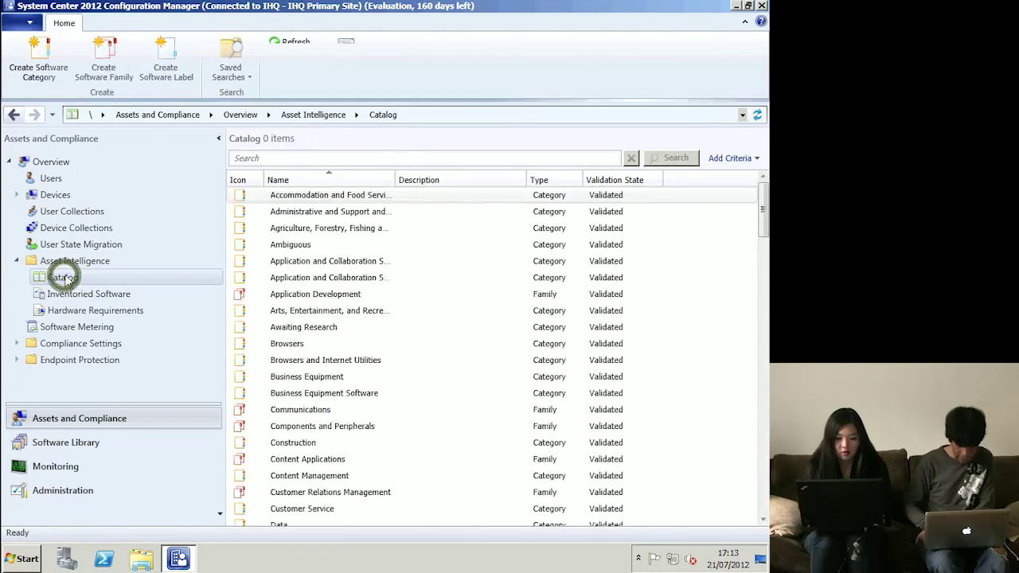
double_click(301, 247)
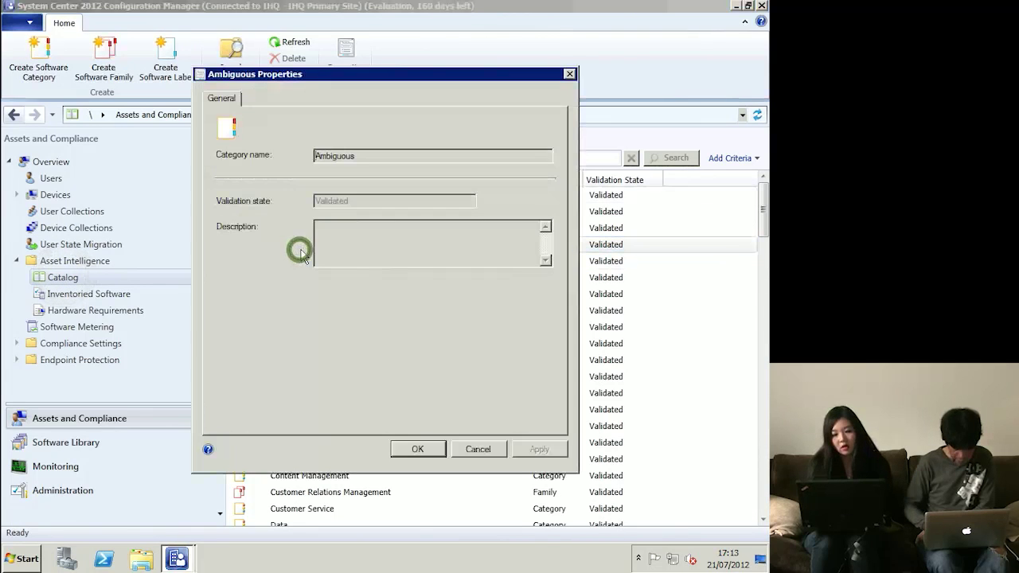
click(477, 449)
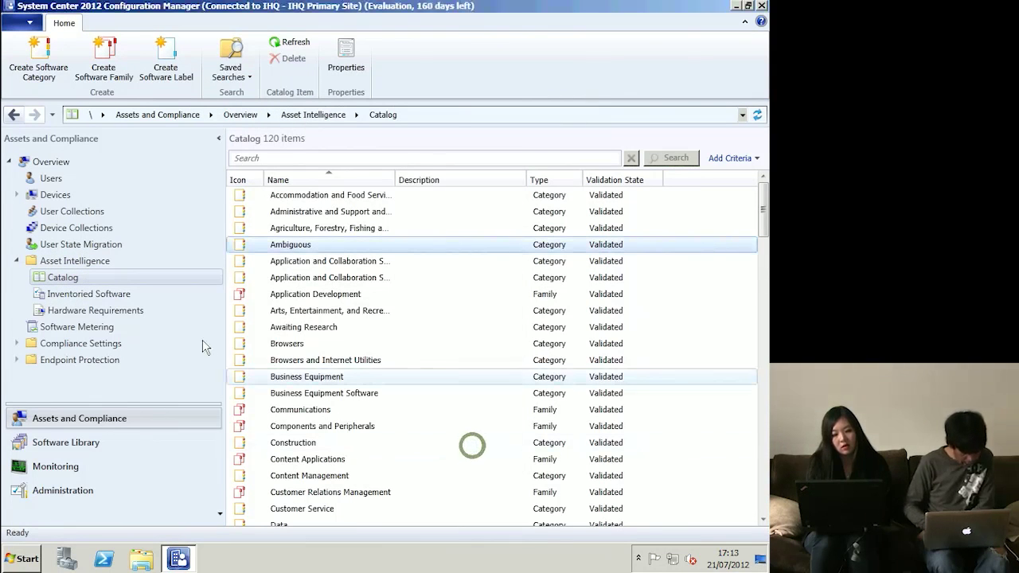
click(114, 298)
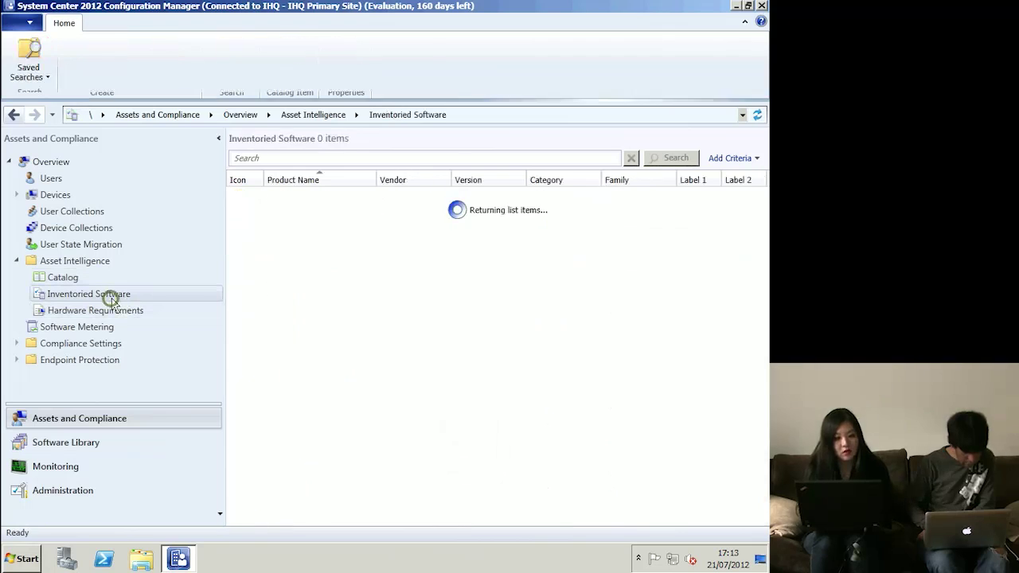
click(76, 279)
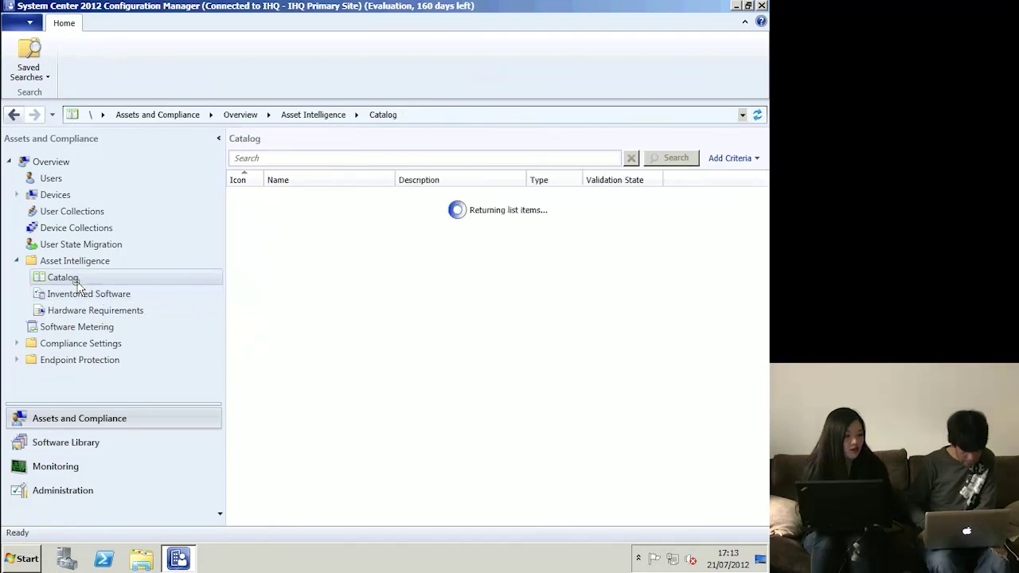
- Select the Browsers catalog entry, check Inventoried Software, and return to the Asset Intelligence overview
click(295, 348)
scroll(299, 356, down, 3)
scroll(298, 356, down, 20)
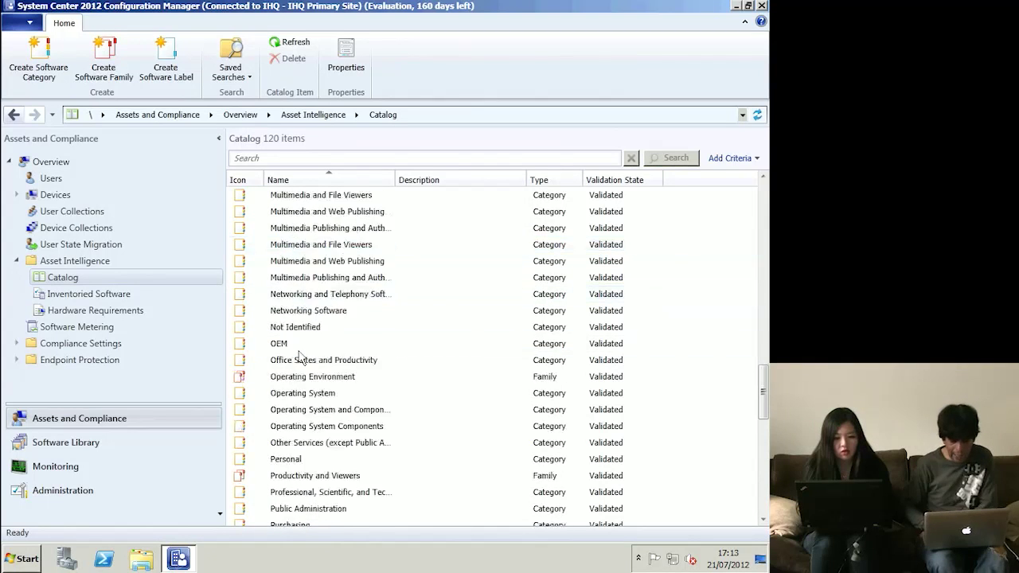
scroll(299, 354, down, 4)
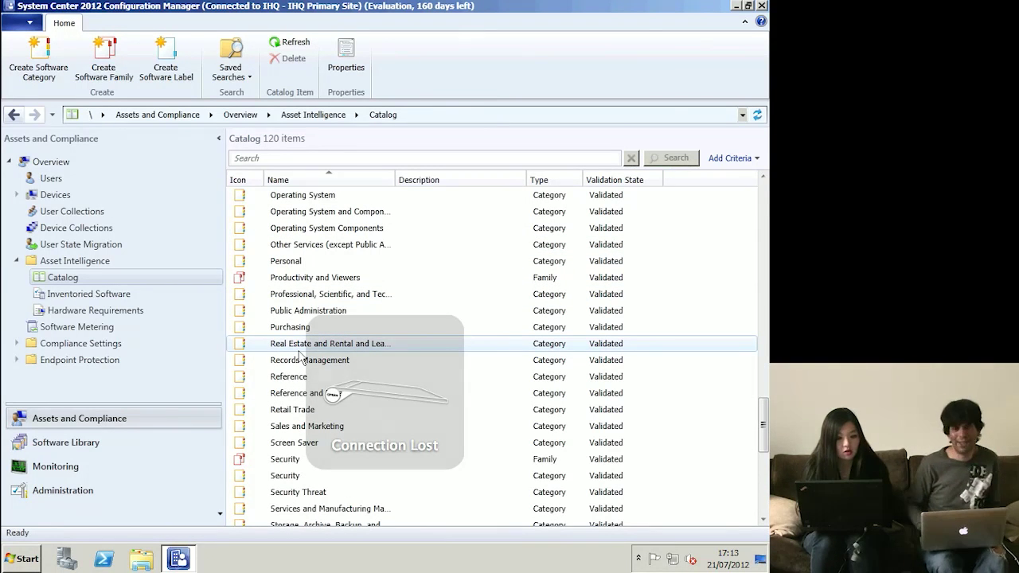
scroll(300, 356, down, 1)
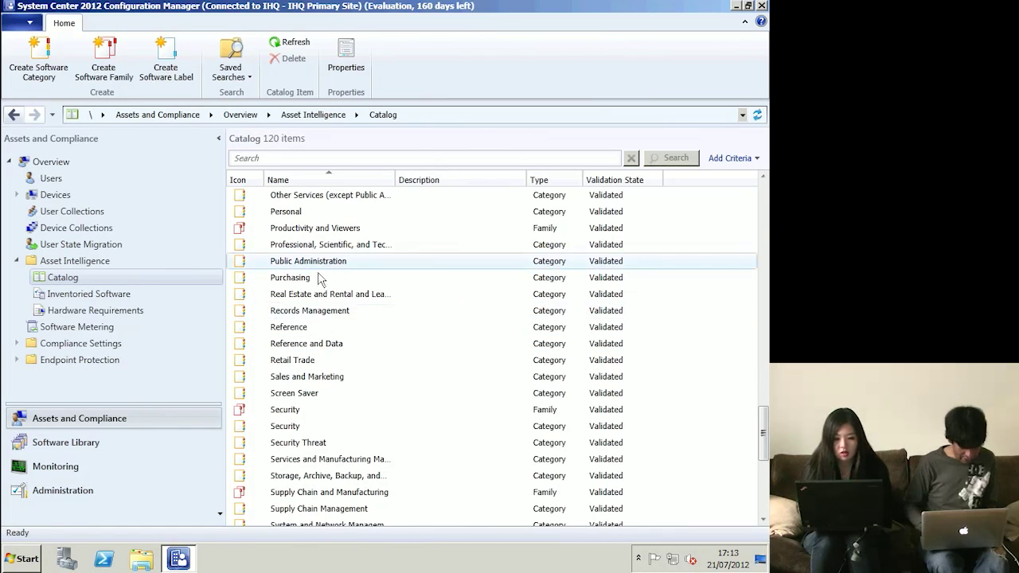
click(80, 296)
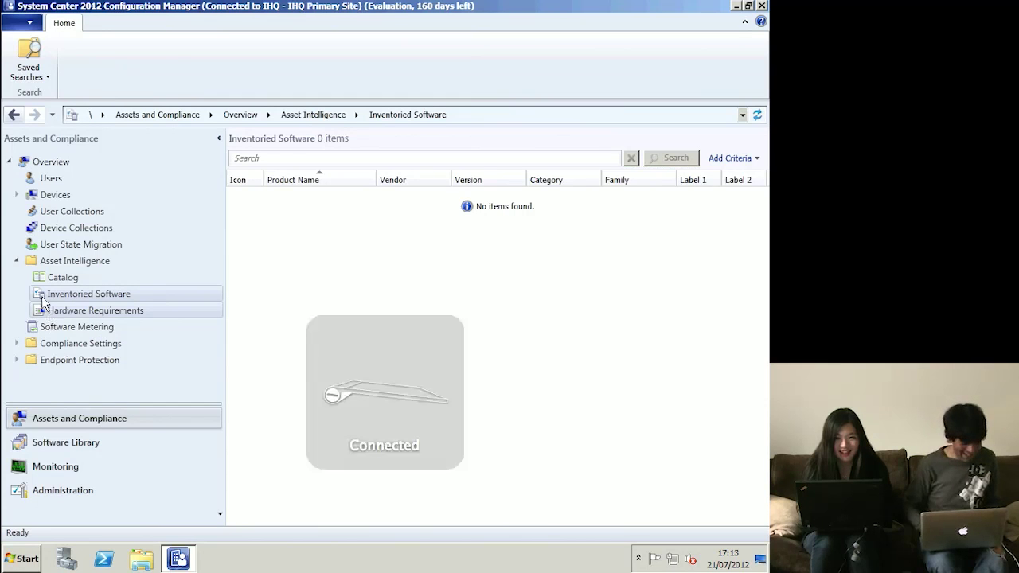
click(17, 263)
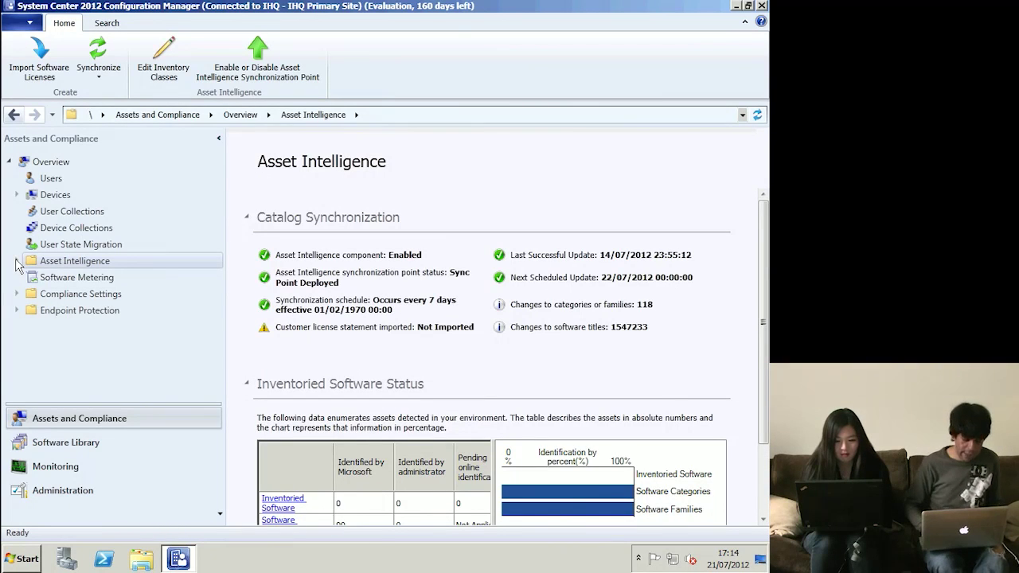
- Review the software metering rules, then go to the Endpoint Protection overview
click(41, 278)
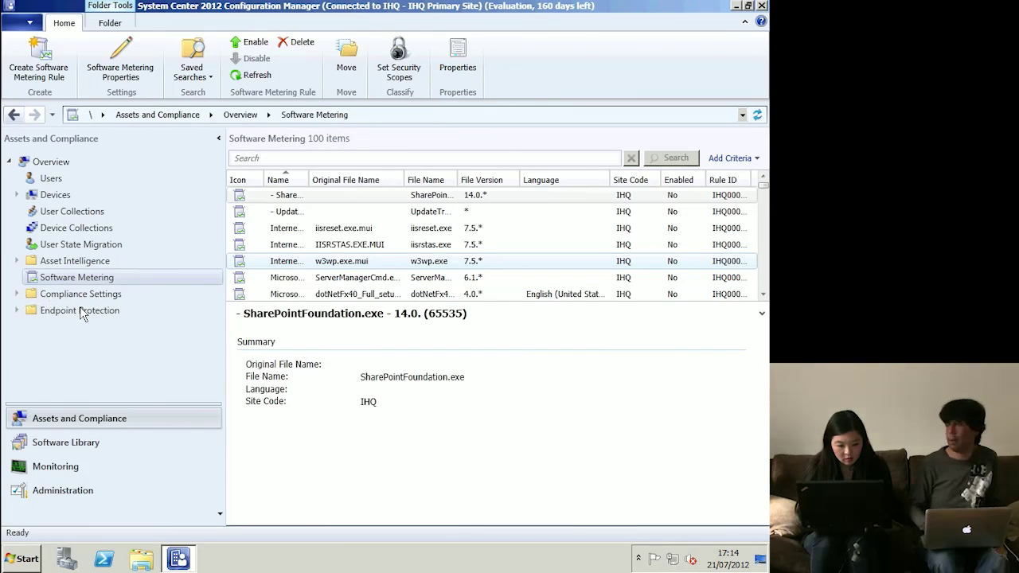
click(81, 309)
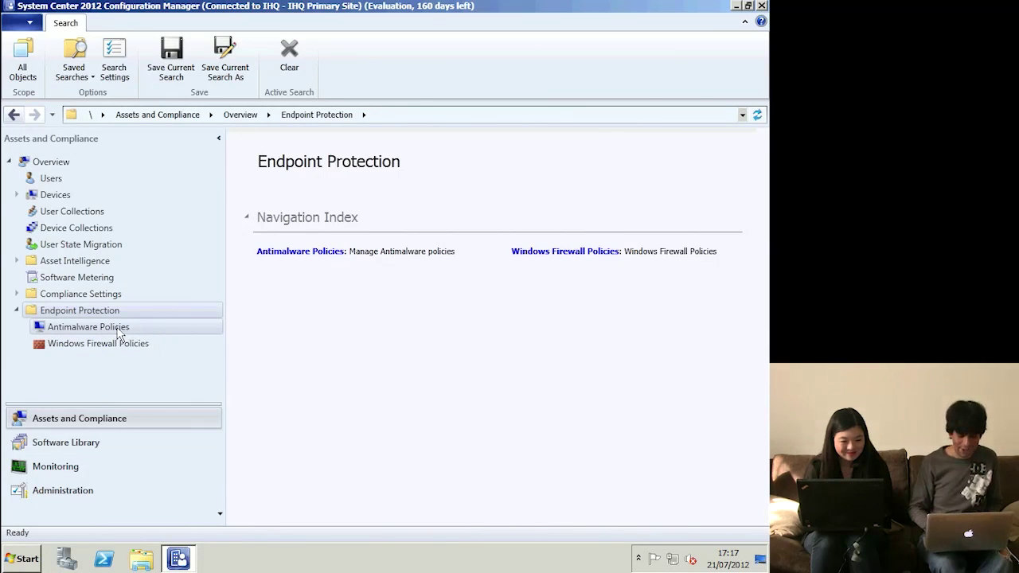
- Set Enable real-time protection to False in the Default Client Antimalware Policy and save
click(89, 328)
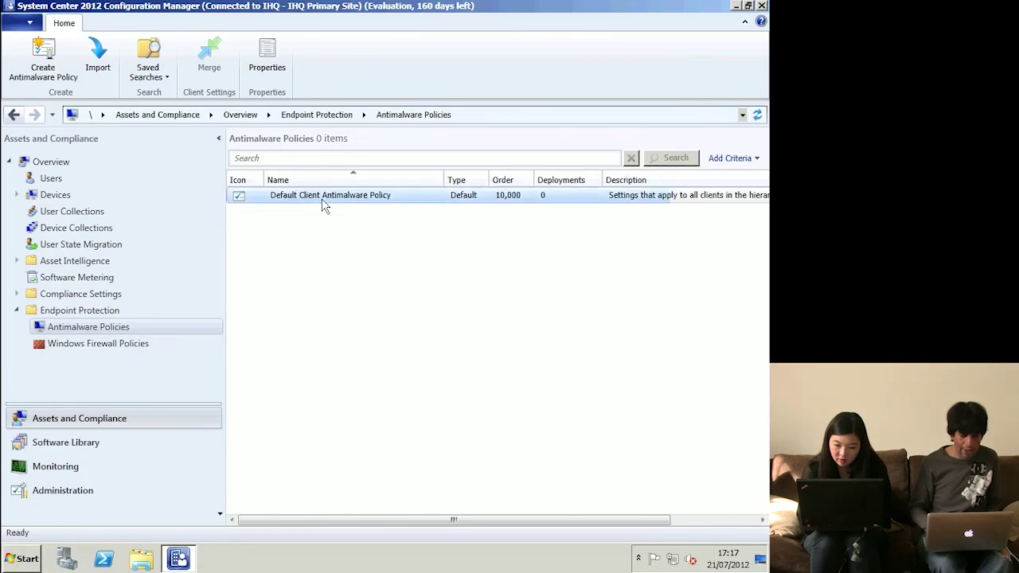
right_click(325, 206)
click(355, 234)
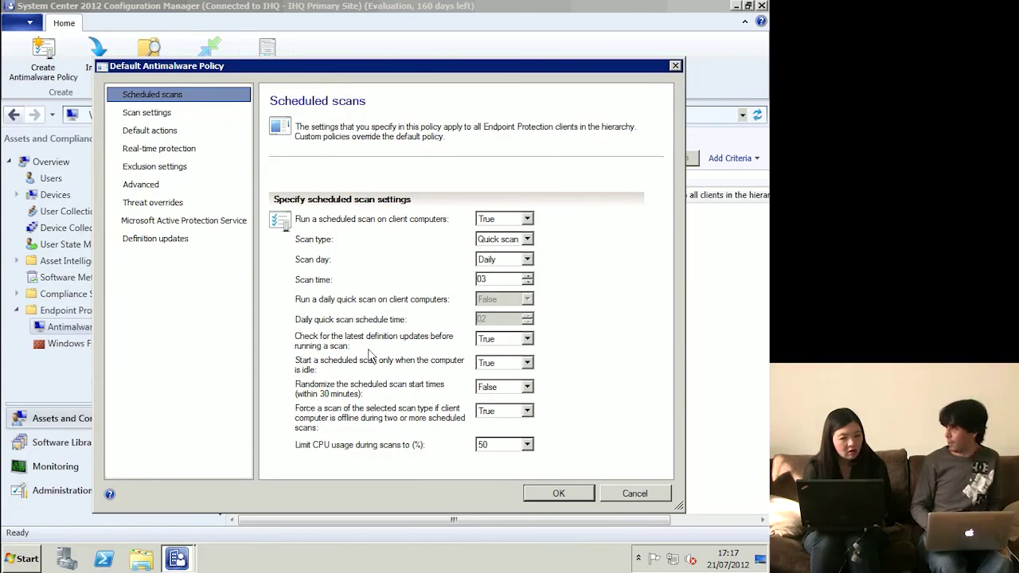
click(155, 117)
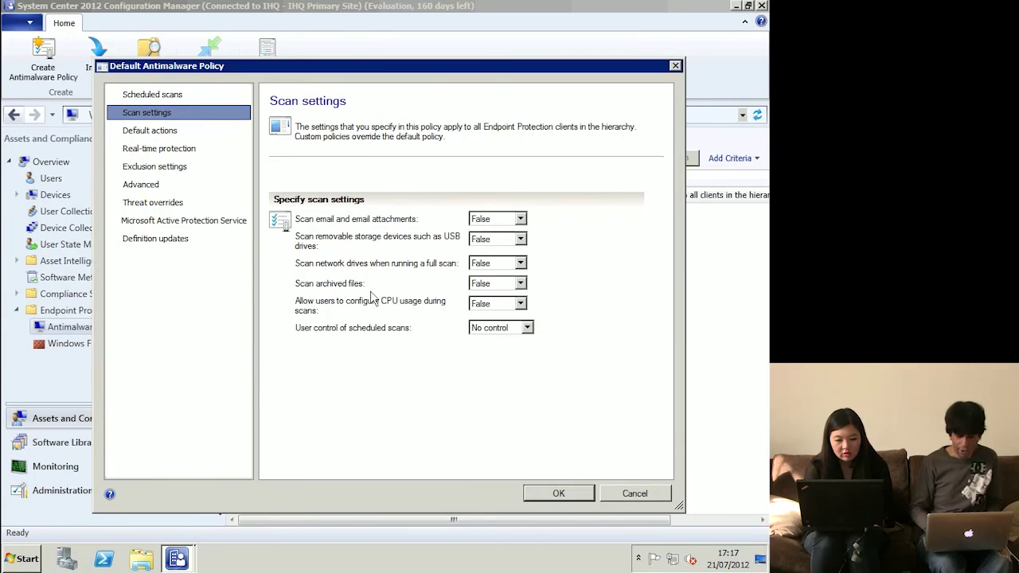
click(191, 150)
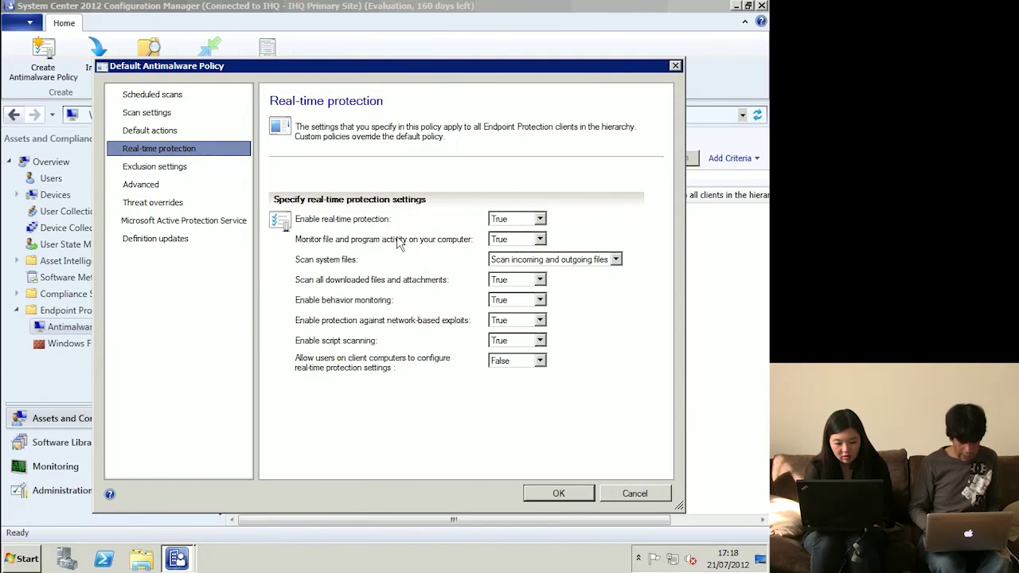
click(539, 219)
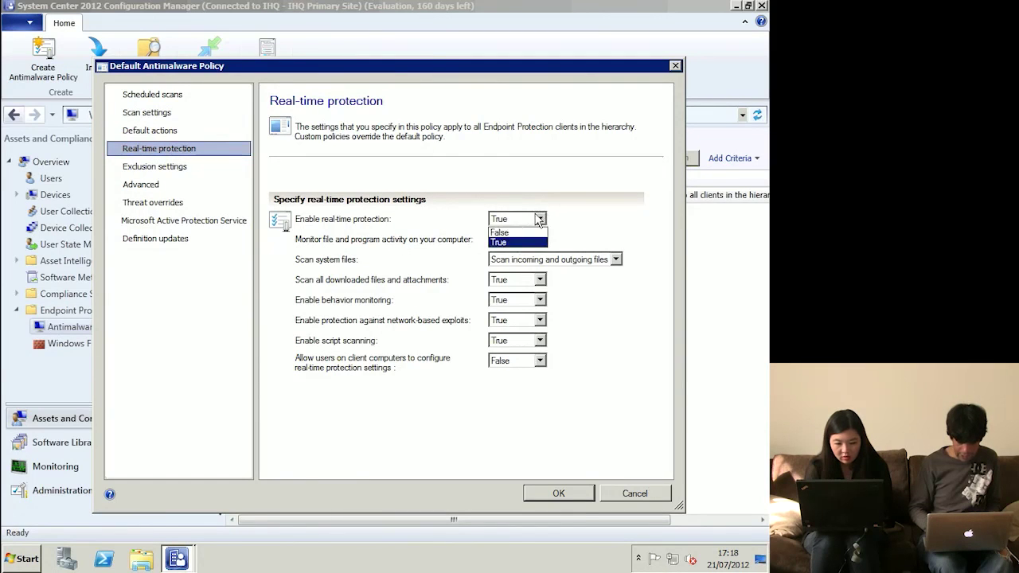
click(502, 232)
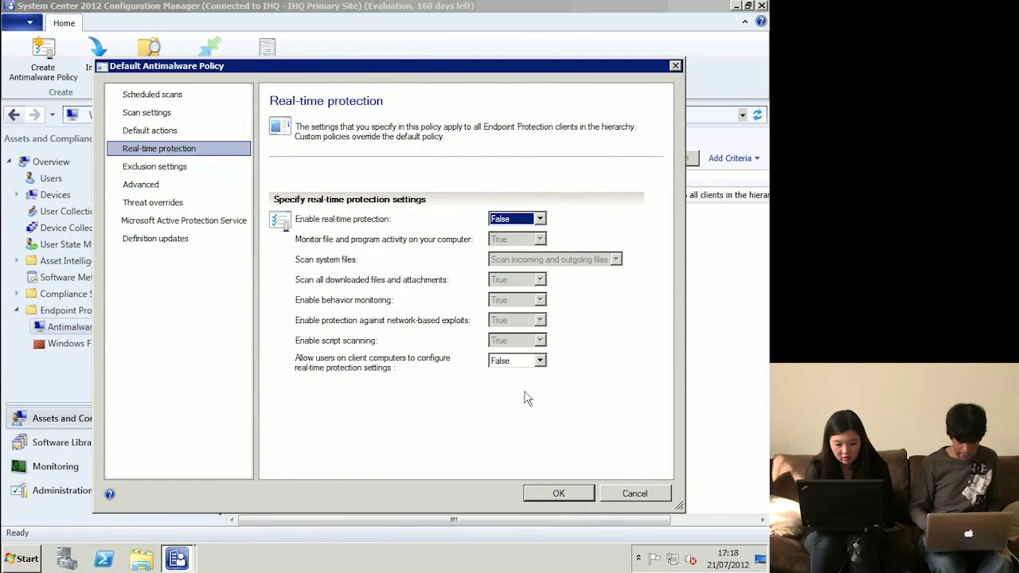
click(544, 490)
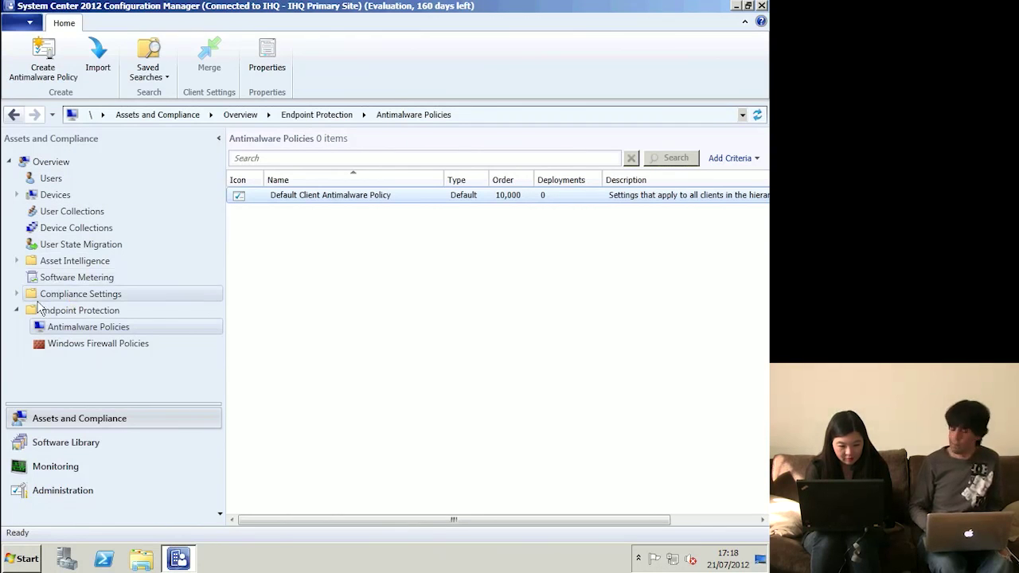
- Collapse Assets and Compliance and show Administration > Hierarchy Configuration > Discovery Methods
click(9, 163)
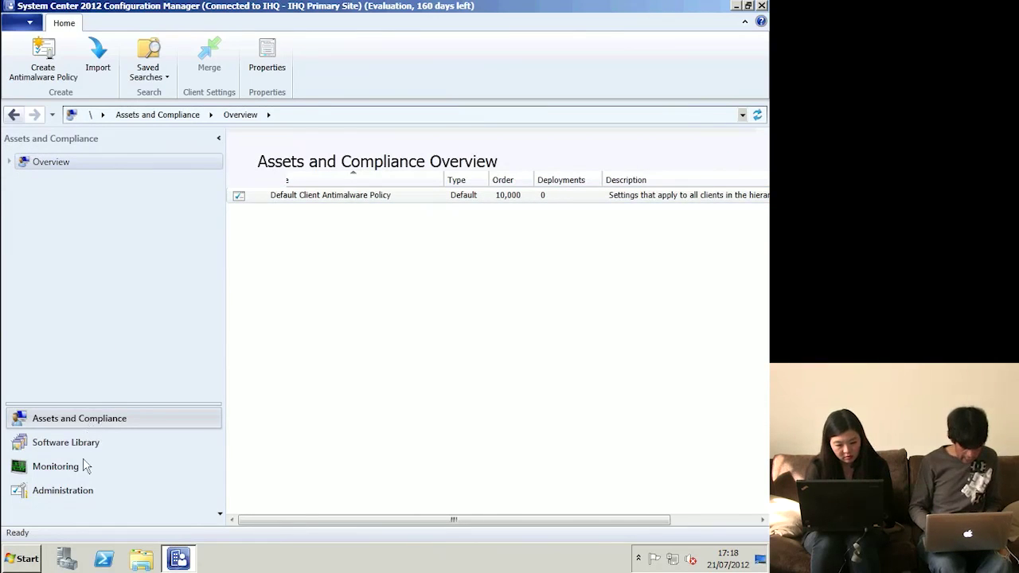
click(84, 489)
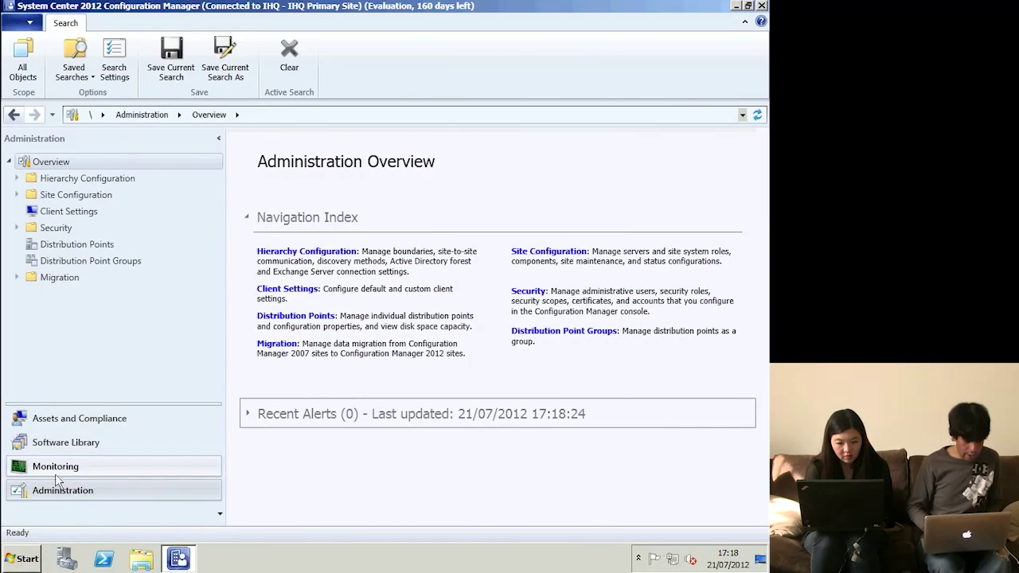
click(64, 162)
click(72, 180)
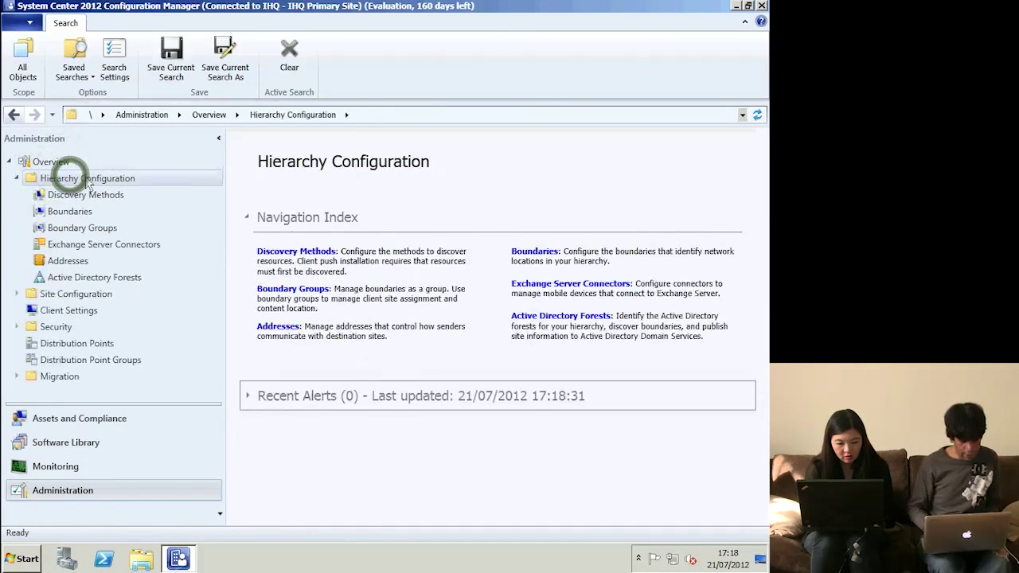
click(113, 199)
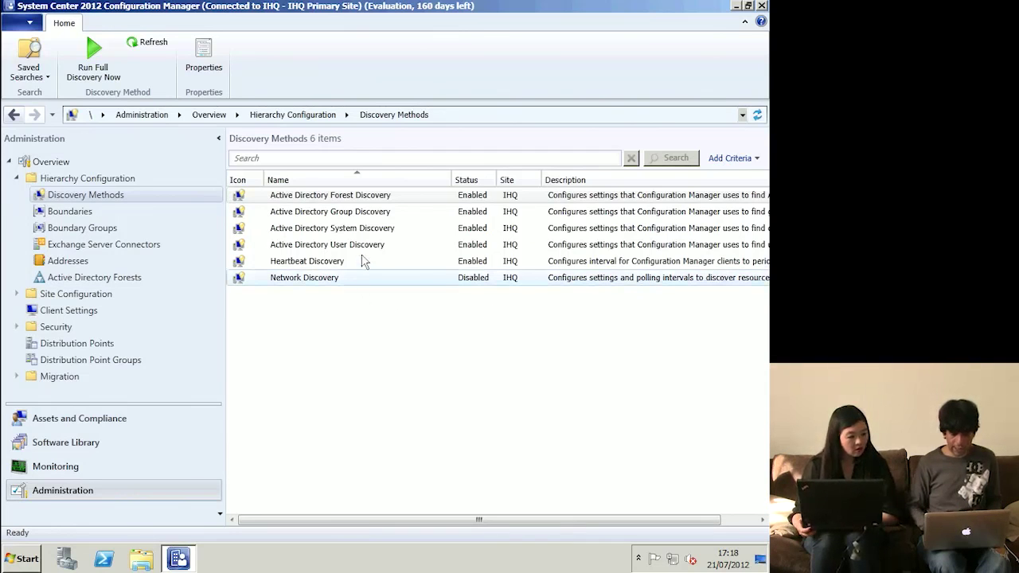
- Review the Active Directory Forest Discovery and User Discovery settings, including the user polling schedule
double_click(366, 199)
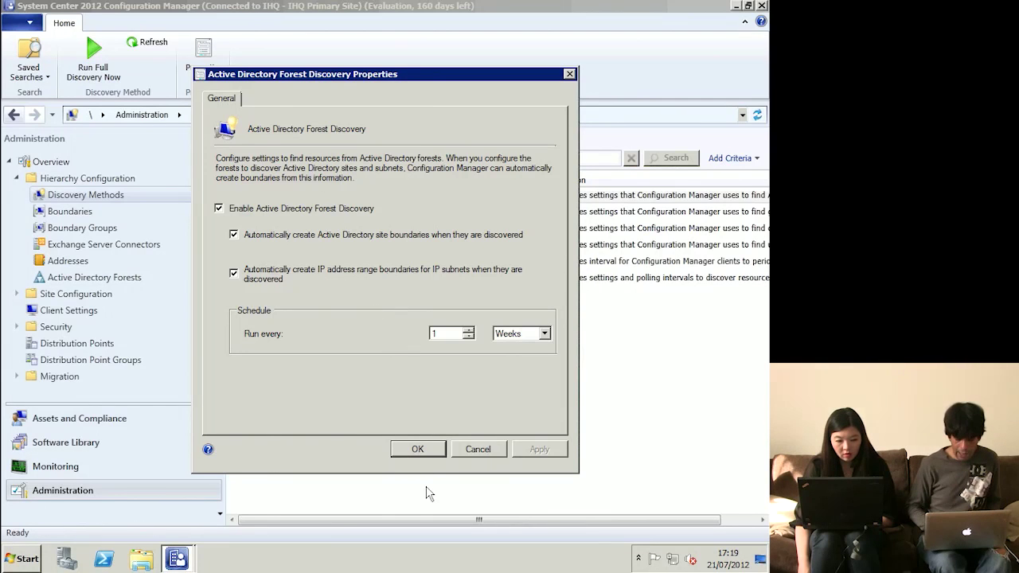
click(431, 450)
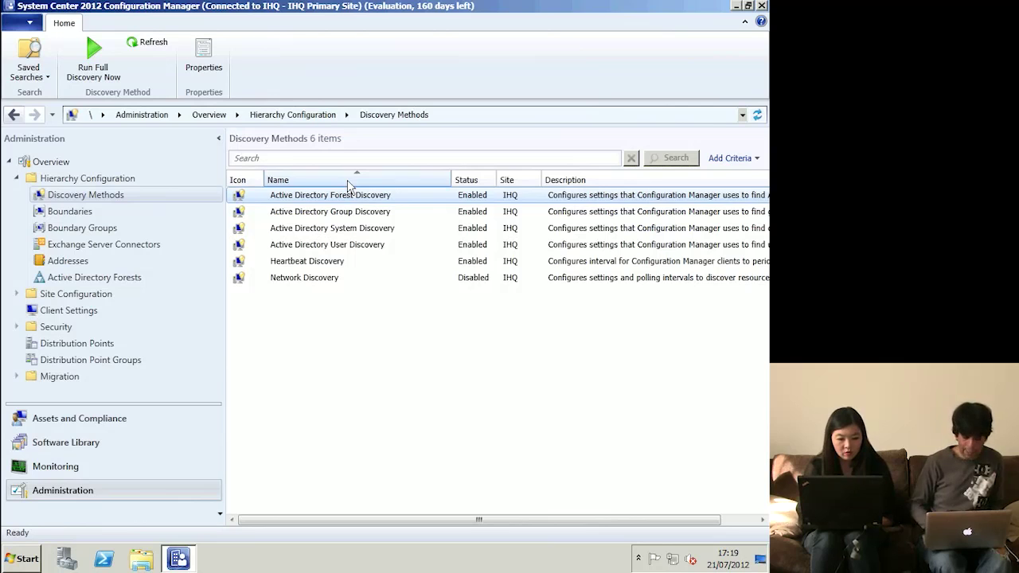
double_click(347, 242)
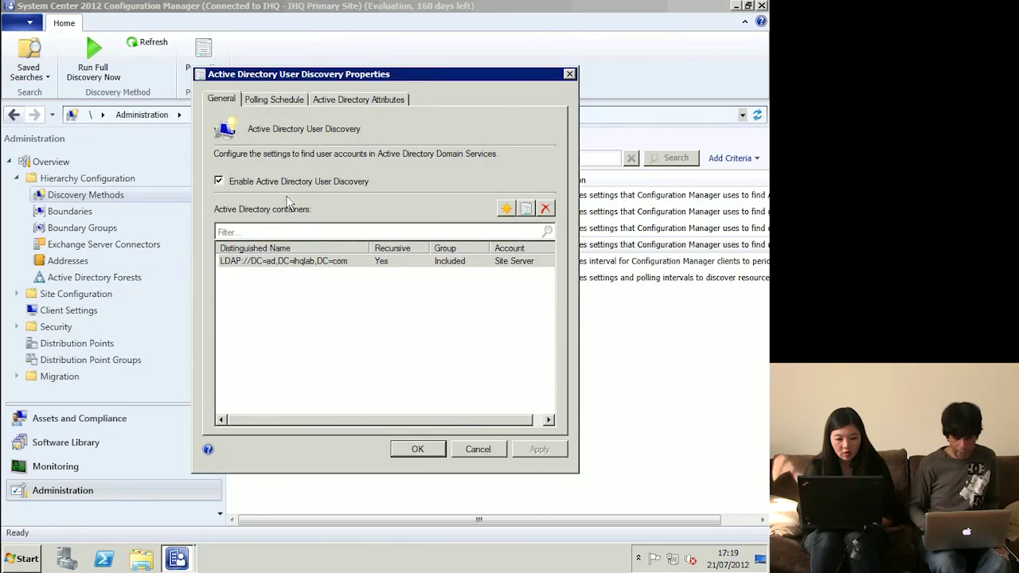
click(280, 100)
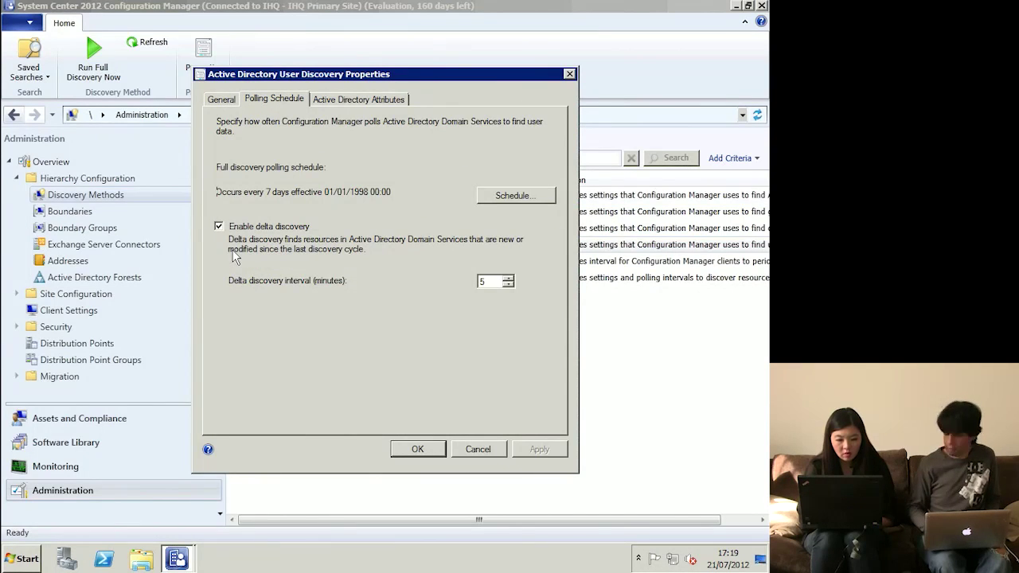
click(415, 450)
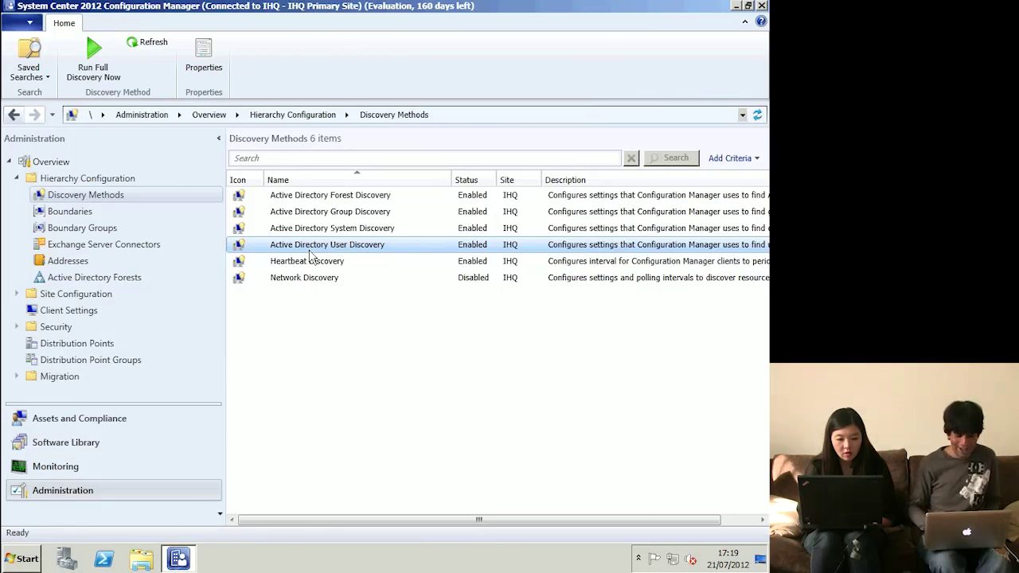
- Review the System Discovery polling schedule, then show the Boundaries list
double_click(311, 228)
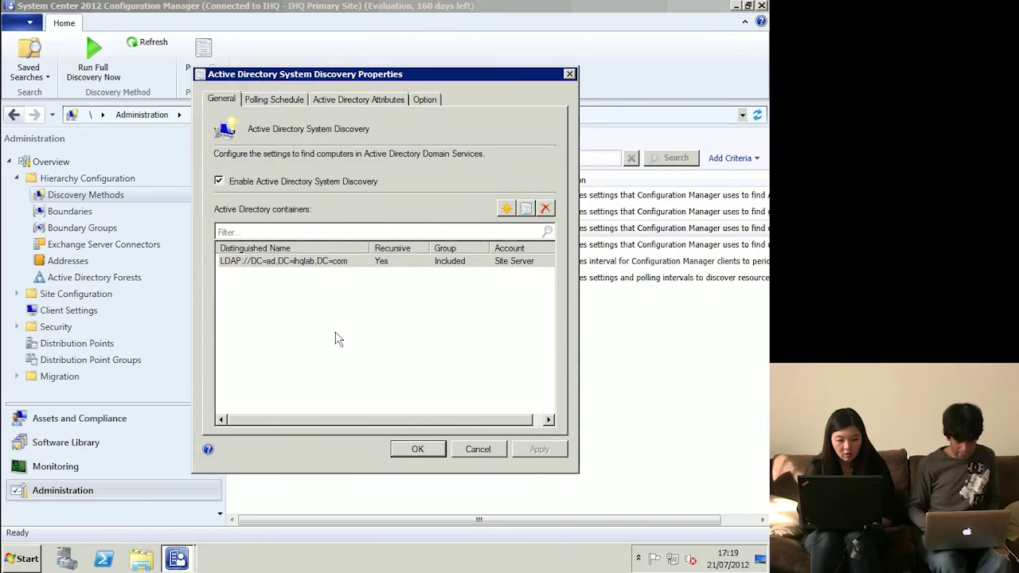
click(285, 99)
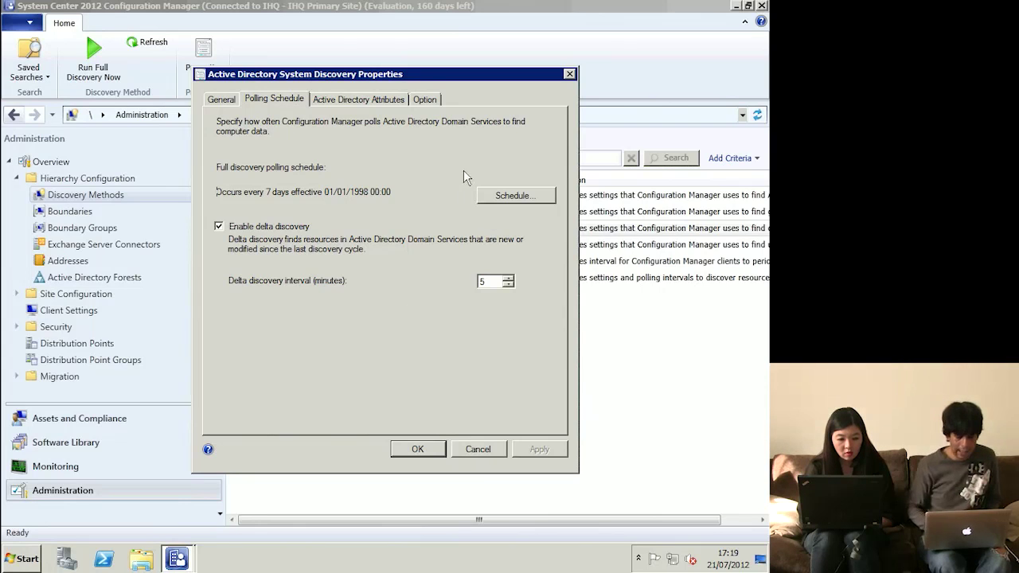
click(417, 449)
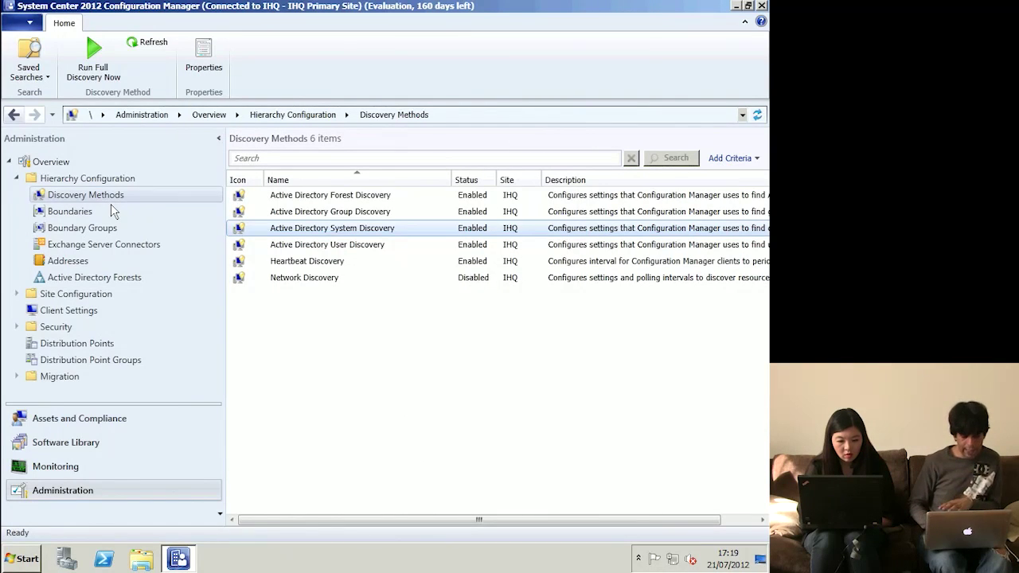
click(92, 214)
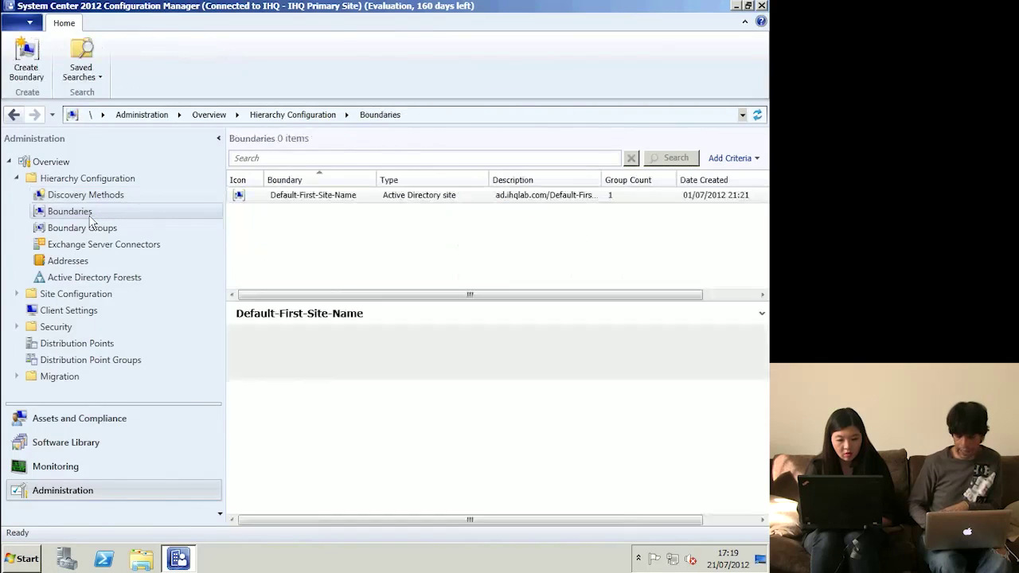
double_click(337, 199)
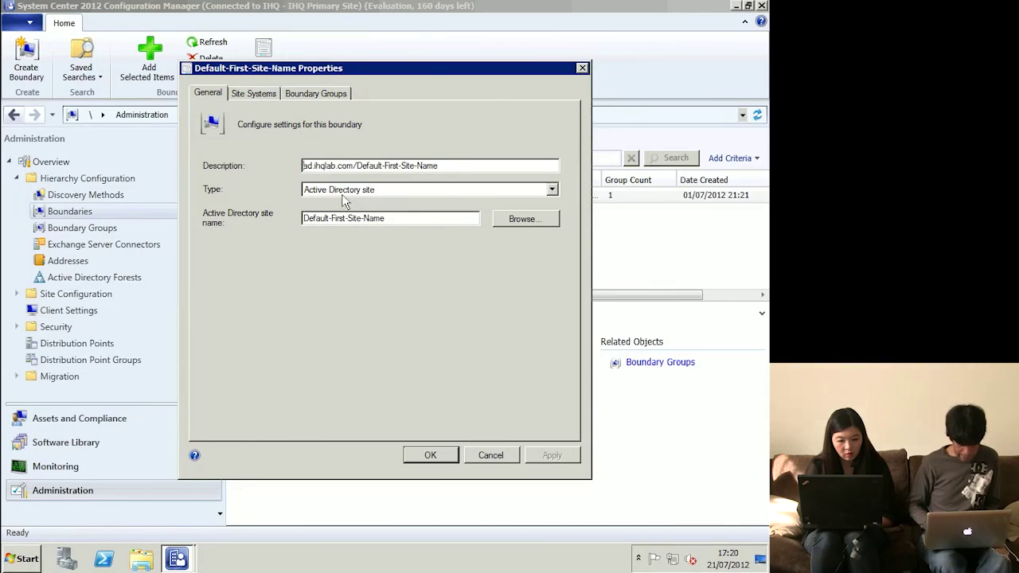
click(254, 93)
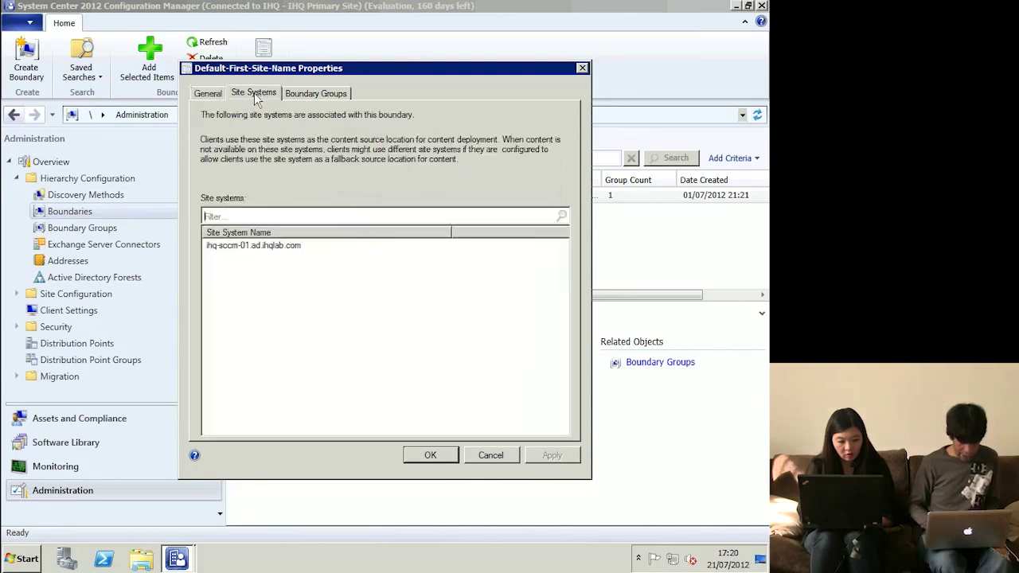
click(234, 246)
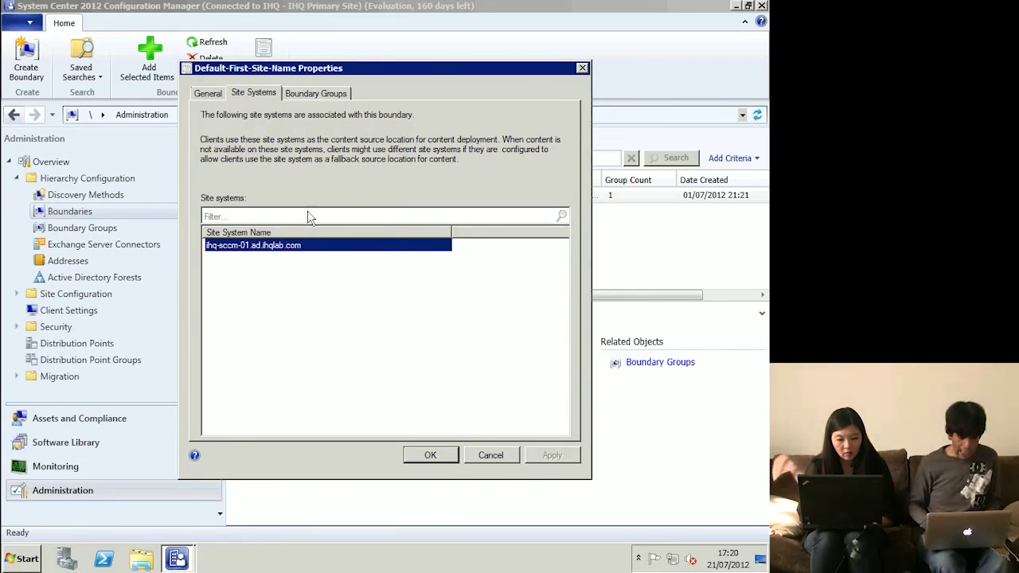
click(305, 95)
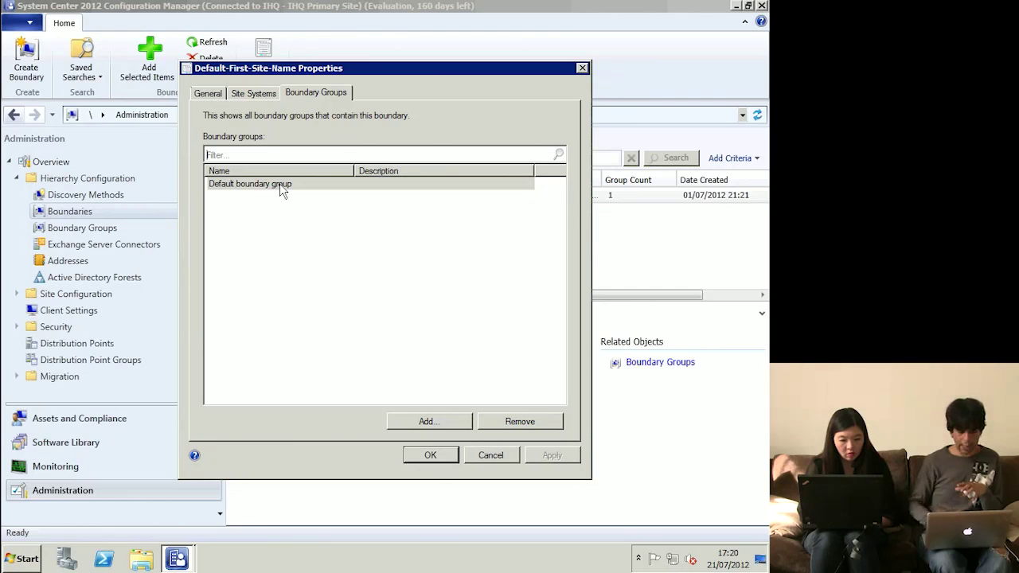
click(253, 94)
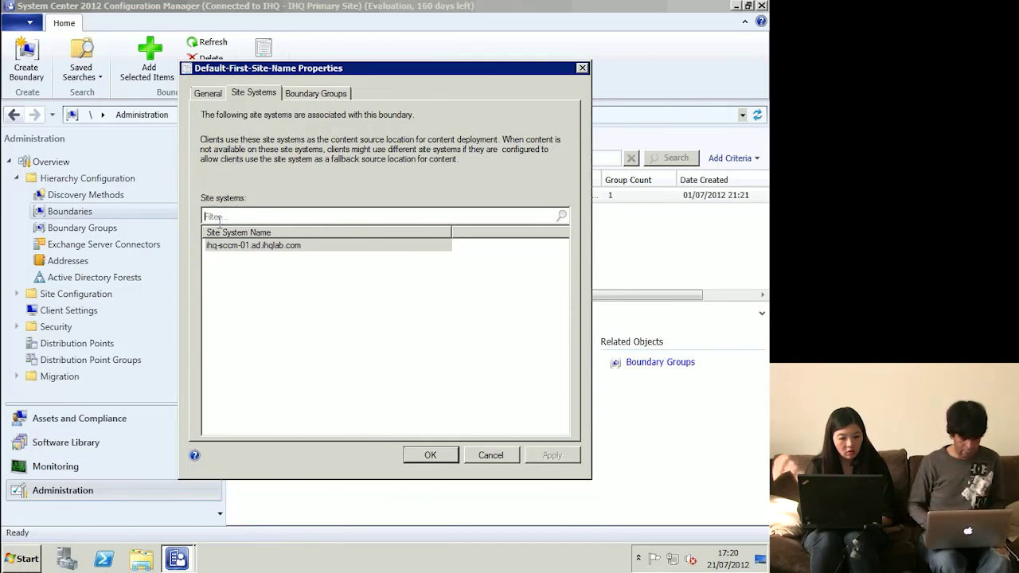
click(488, 454)
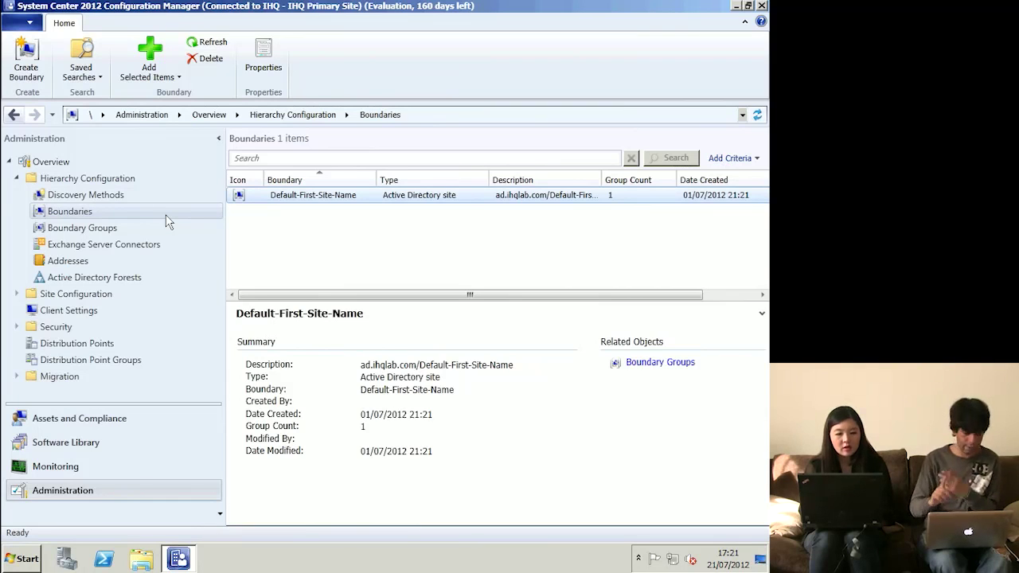
- Browse the Boundary Groups, Exchange Server Connectors and Addresses lists
click(97, 230)
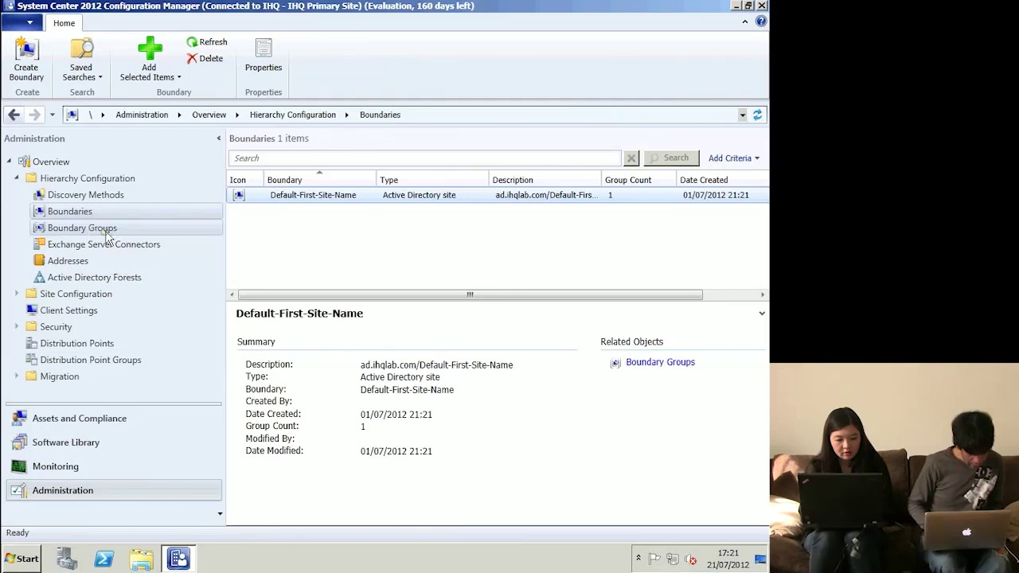
click(111, 251)
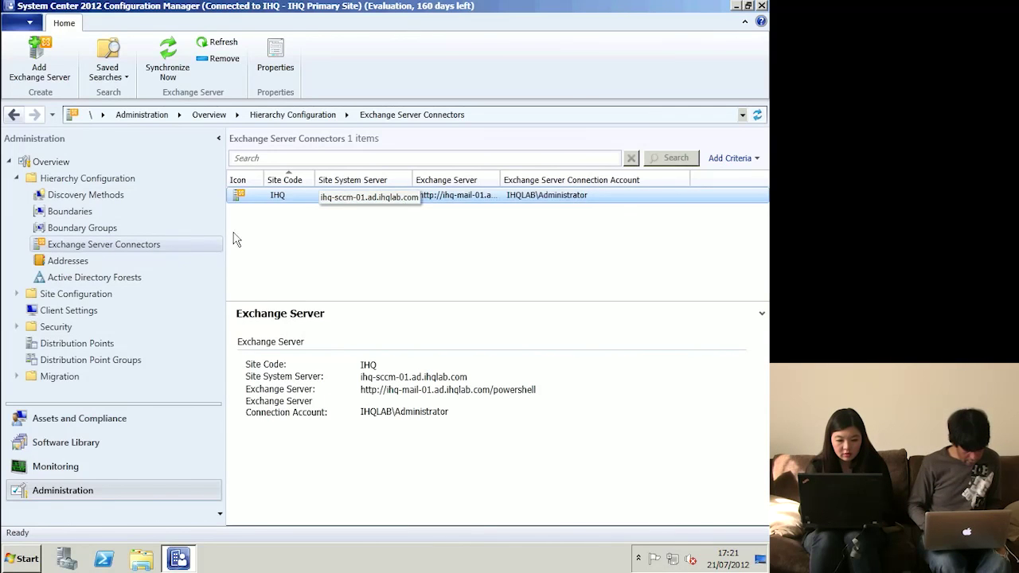
click(72, 261)
click(53, 261)
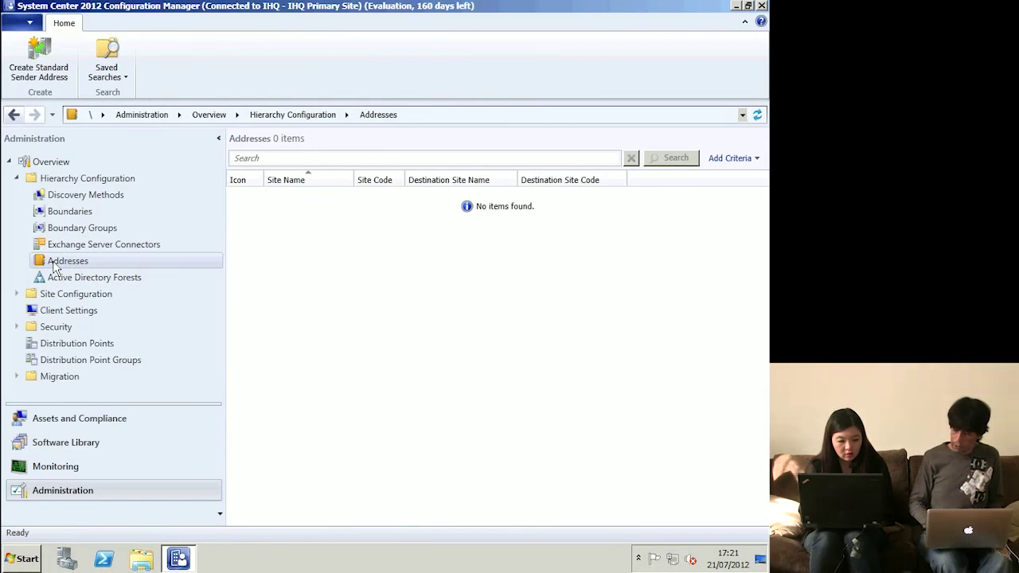
- Check the Active Directory Forests, then select Default Client Settings under Client Settings
click(94, 277)
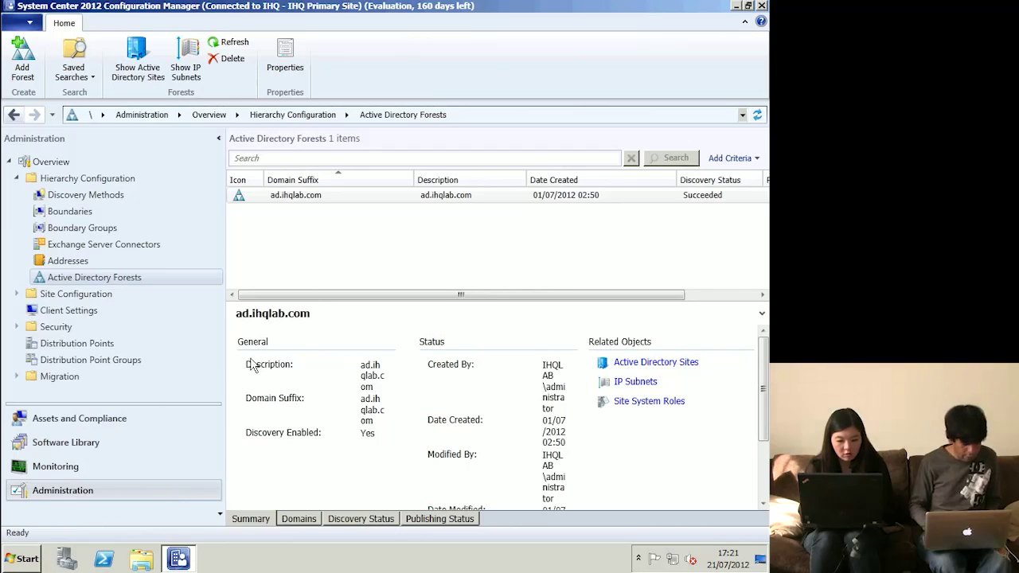
click(73, 310)
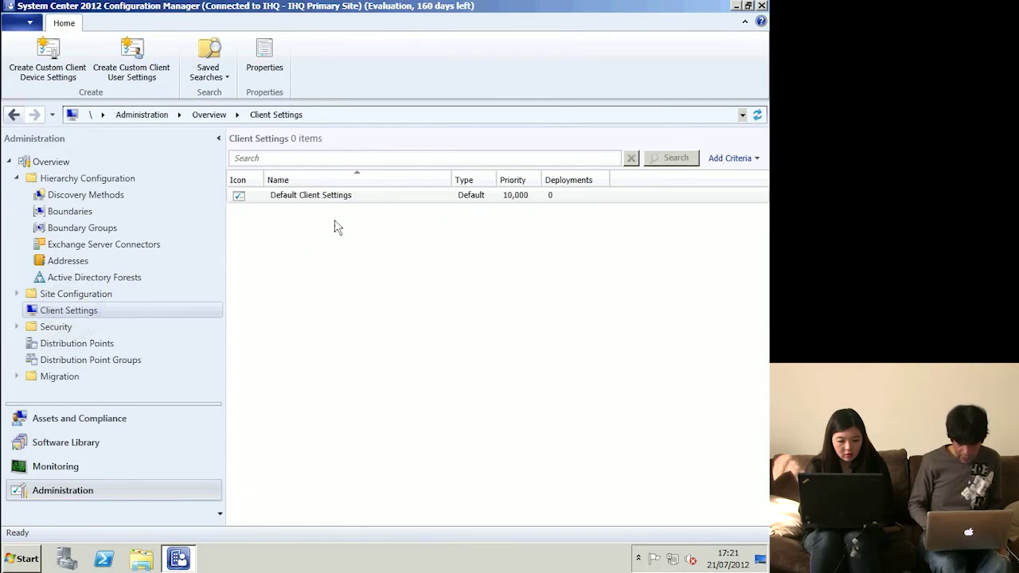
click(336, 199)
- Change the Default Client Settings hardware inventory schedule from every 7 days to every 2 days
double_click(336, 199)
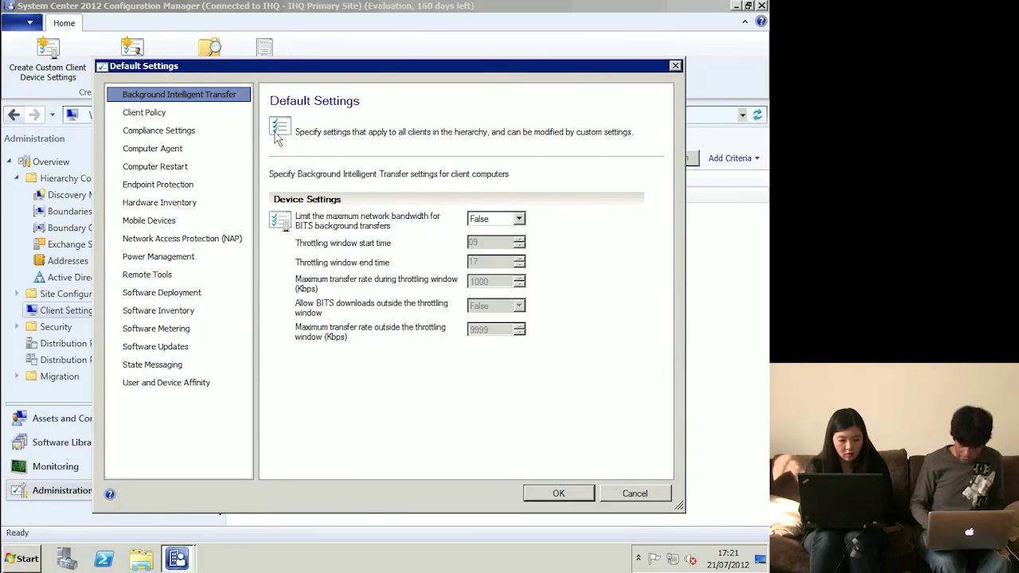
click(171, 118)
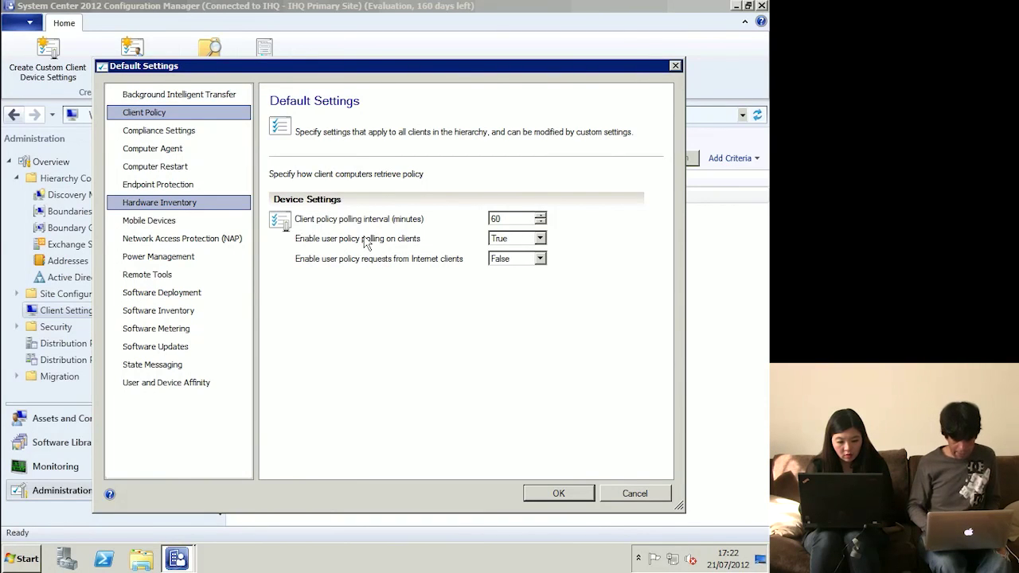
click(190, 204)
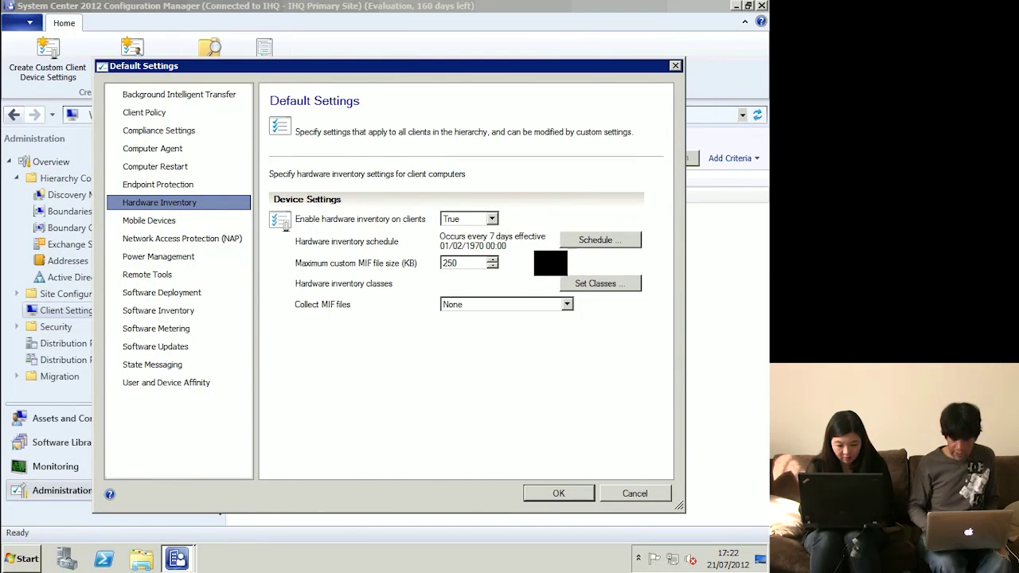
click(574, 249)
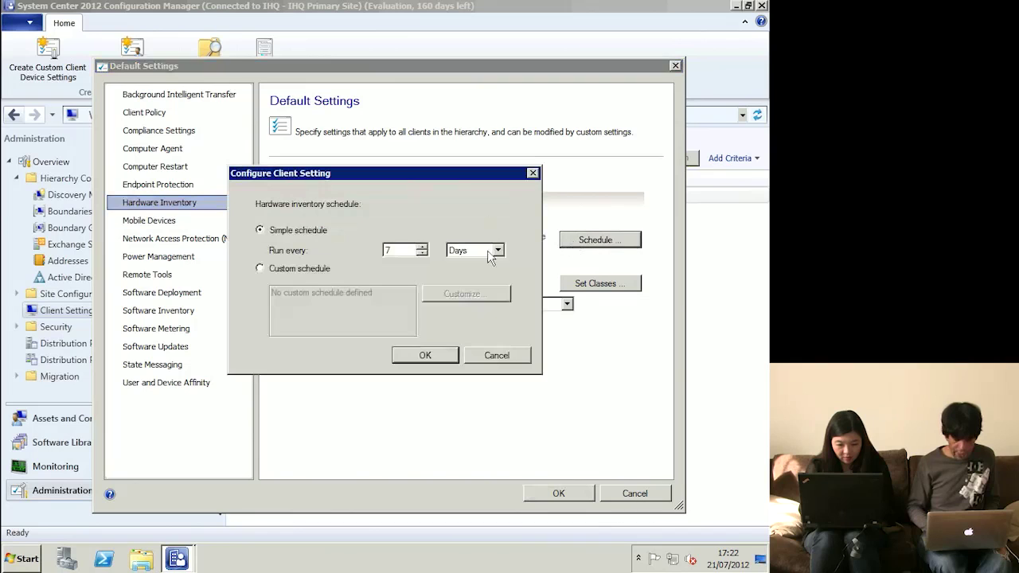
scroll(426, 256, down, 5)
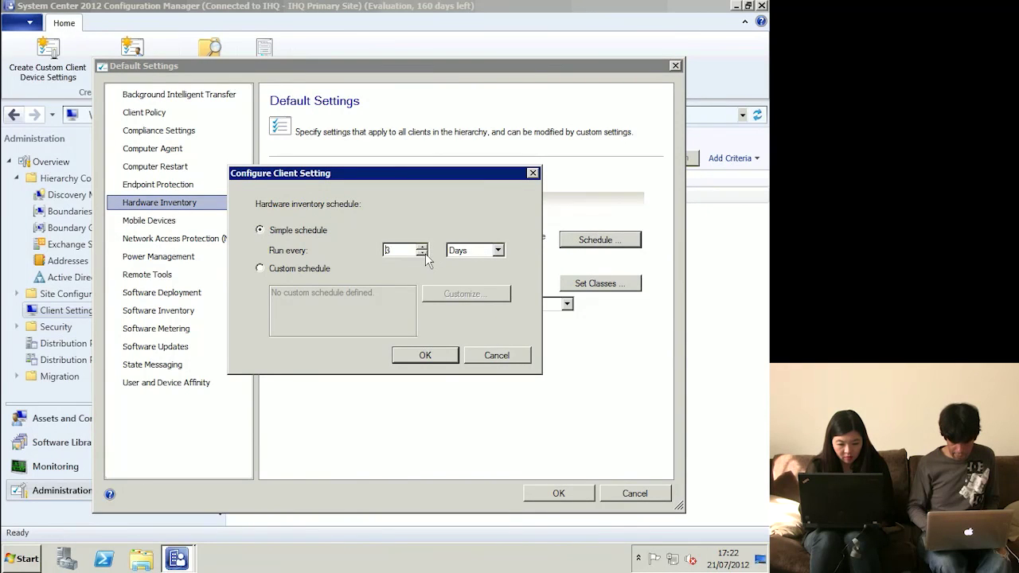
click(425, 354)
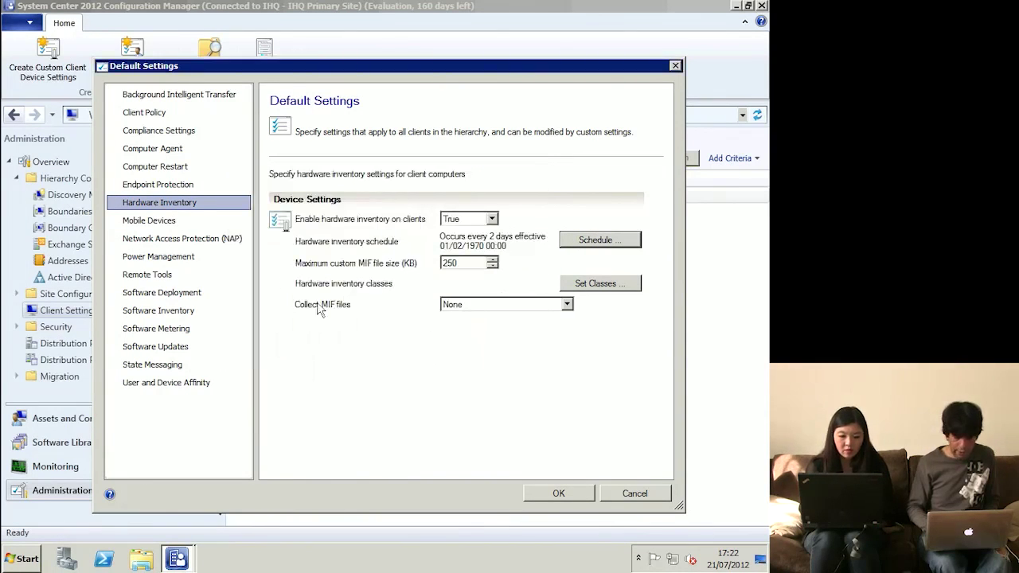
click(149, 113)
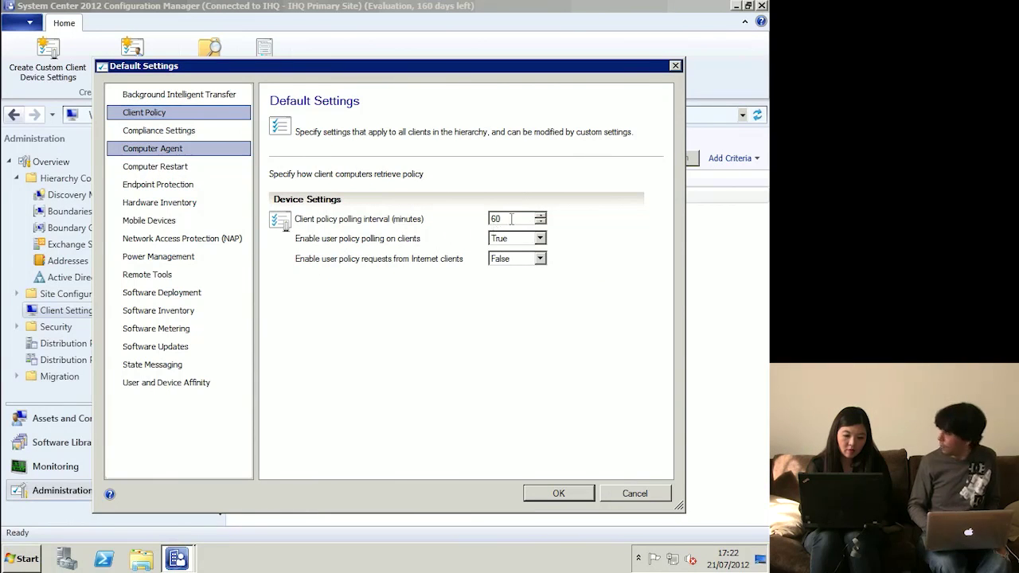
- Check the 60-minute client polling interval, hardware inventory and power management pages, ending on Remote Tools
drag(511, 218, 475, 225)
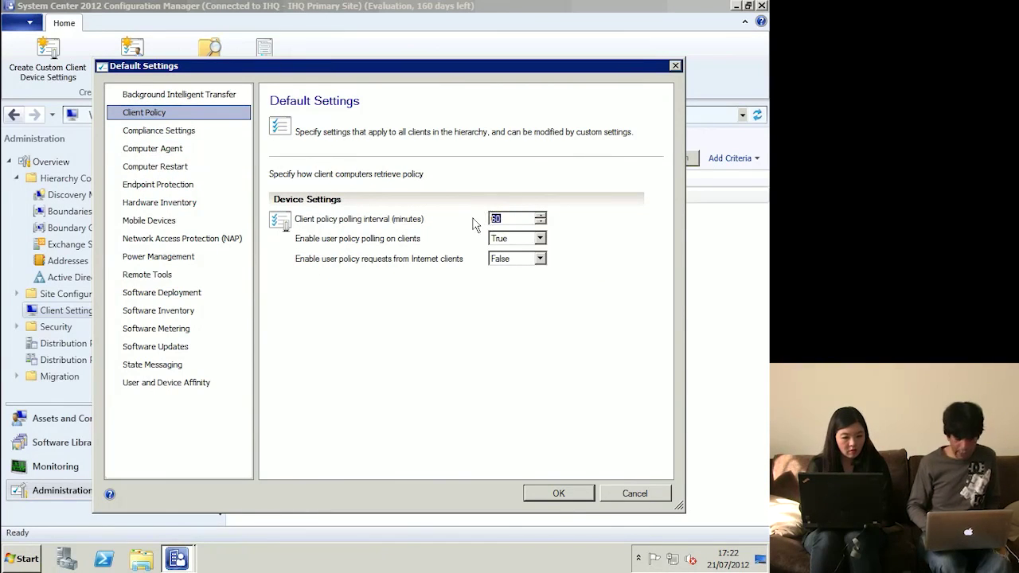
click(146, 207)
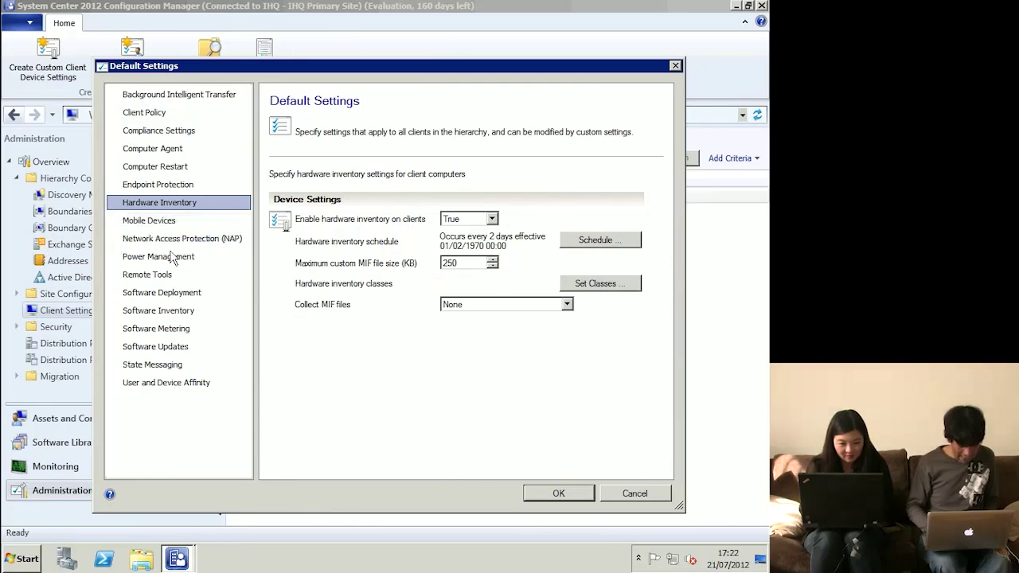
click(173, 263)
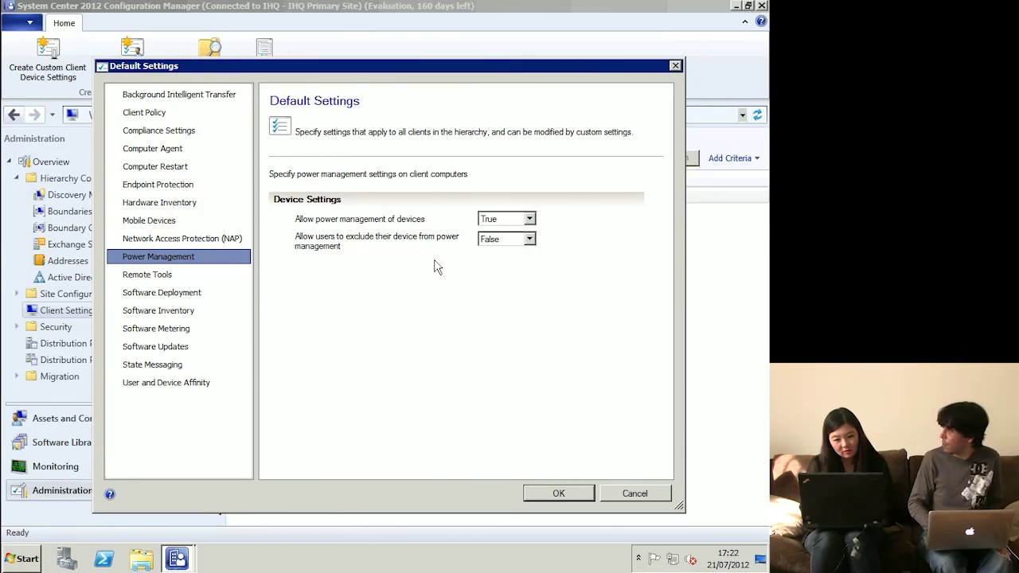
click(201, 278)
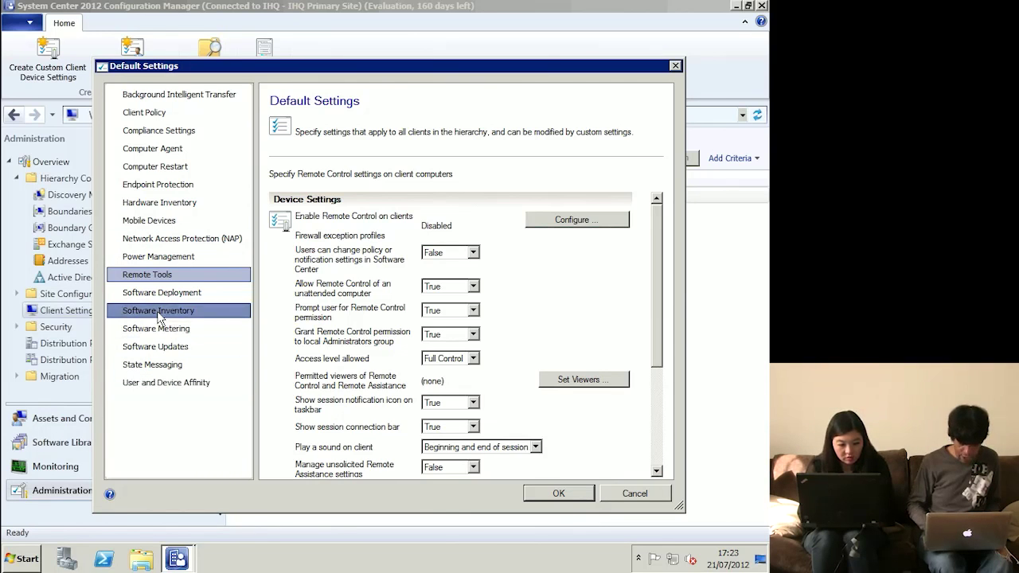
- Review the Software Inventory, Software Metering, Software Updates and User and Device Affinity client settings
click(212, 312)
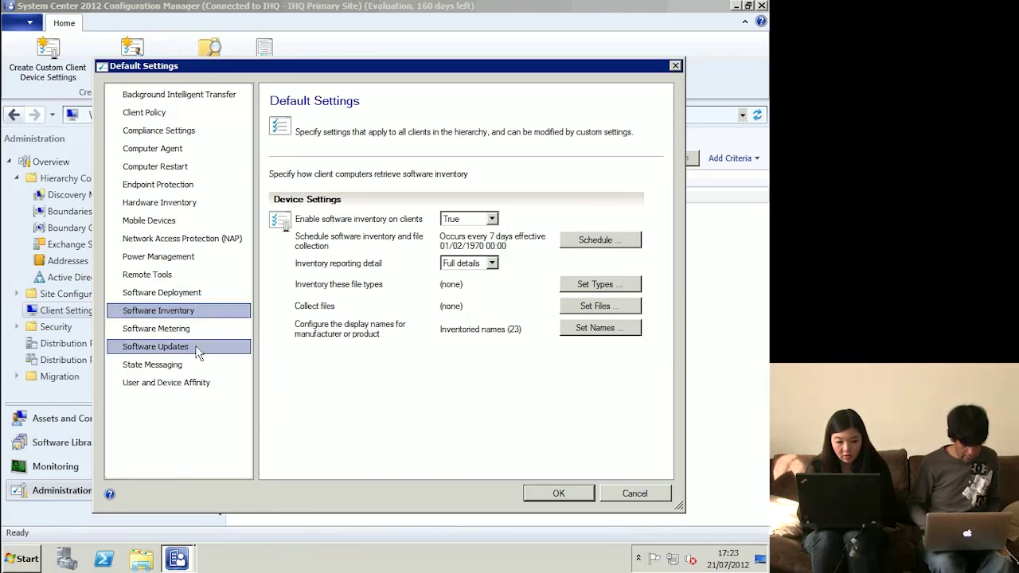
click(237, 330)
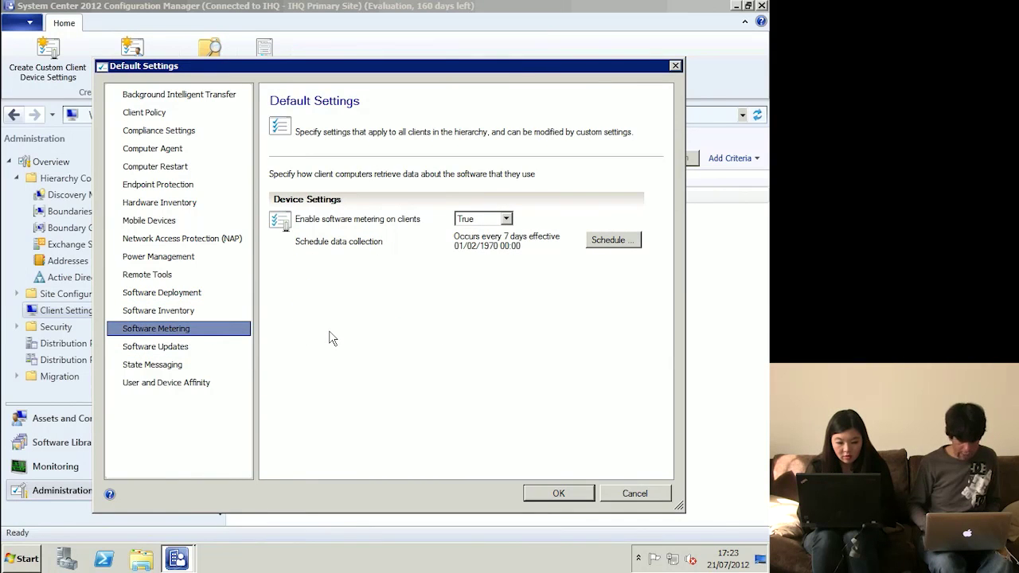
click(195, 349)
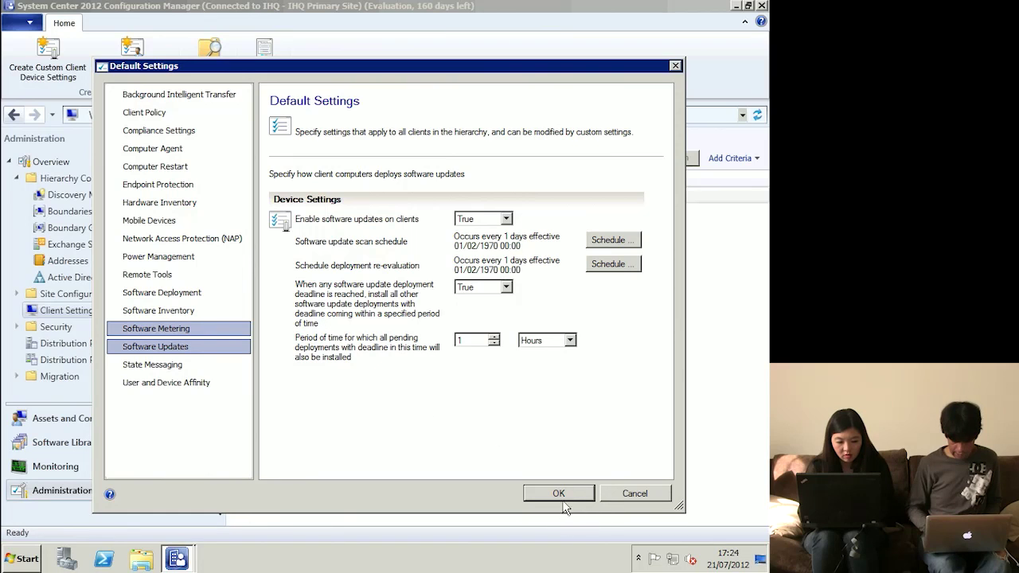
click(180, 384)
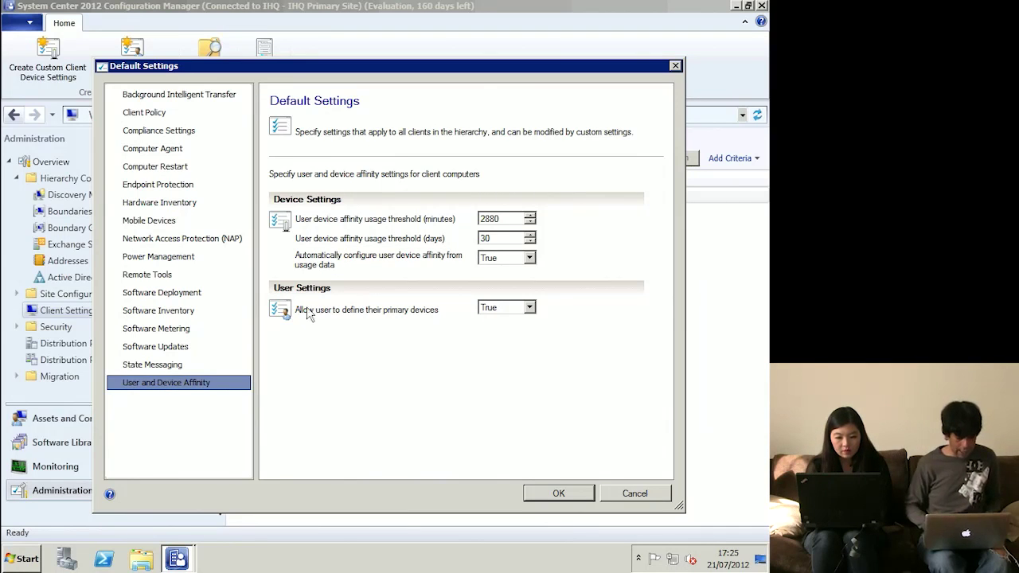
- Accept the Default Settings with OK to save and close them
click(571, 495)
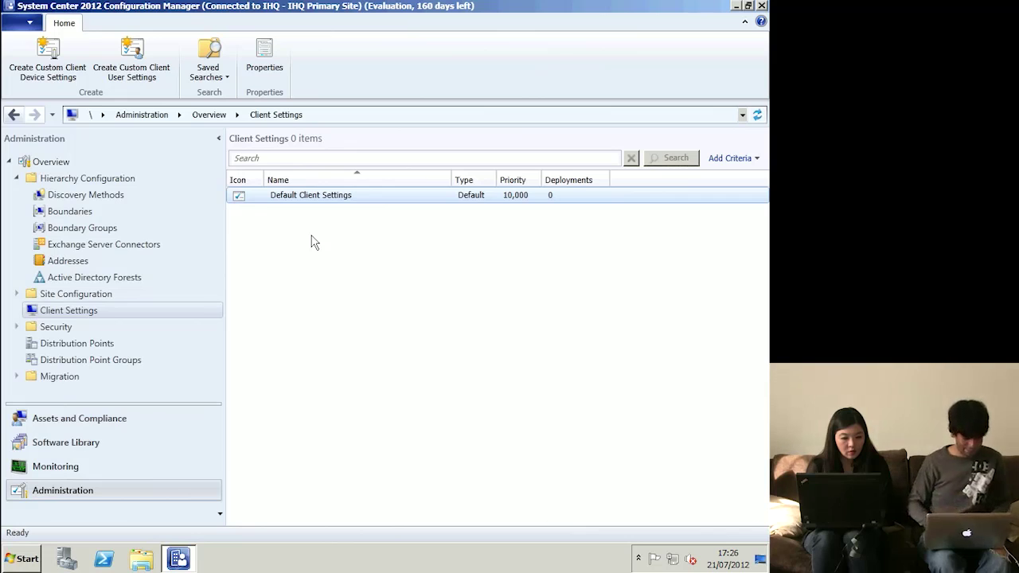
- Browse Security's Administrative Users and the 14 Security Roles, then return to the Security overview
click(64, 329)
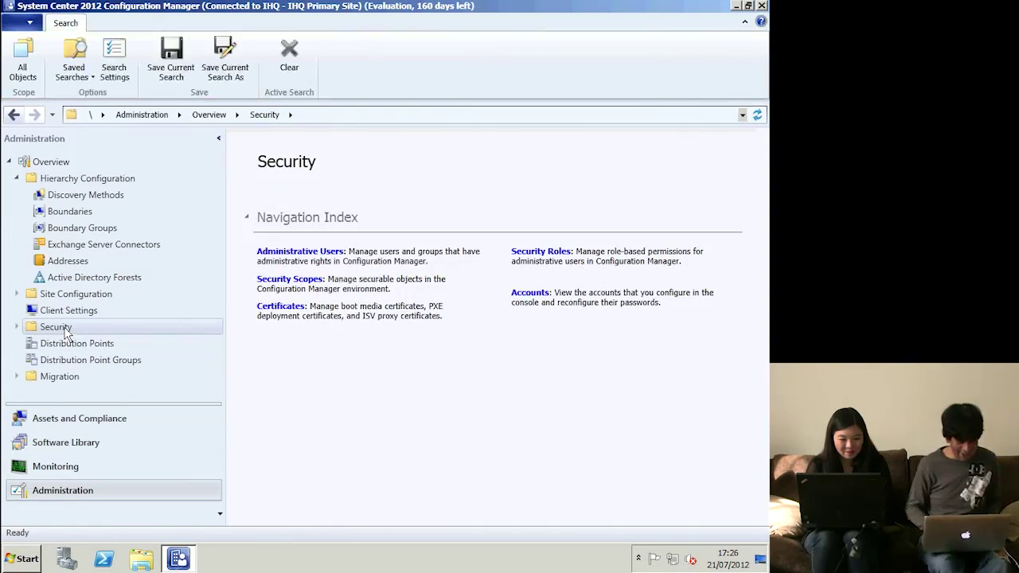
double_click(66, 330)
click(80, 344)
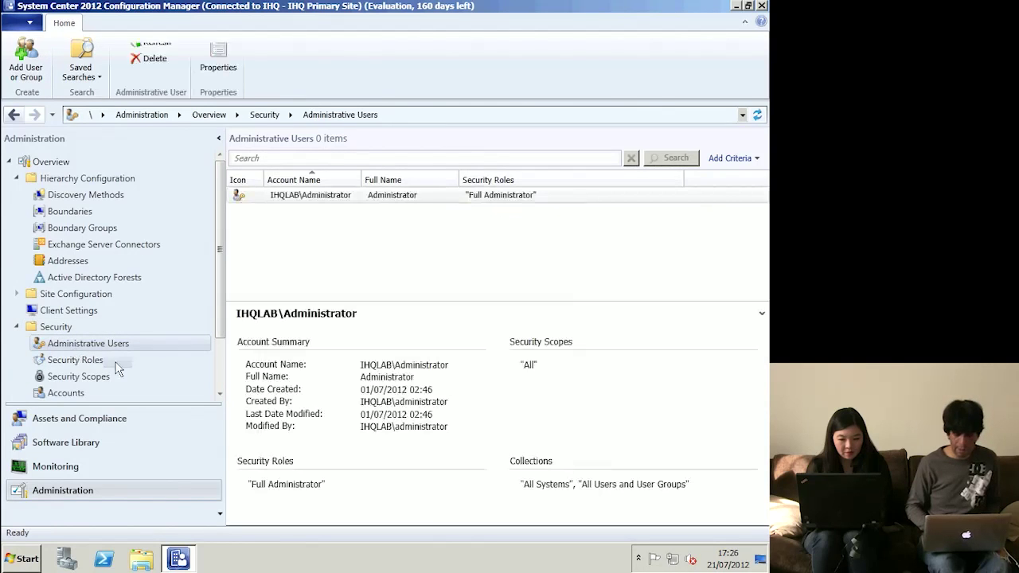
click(66, 363)
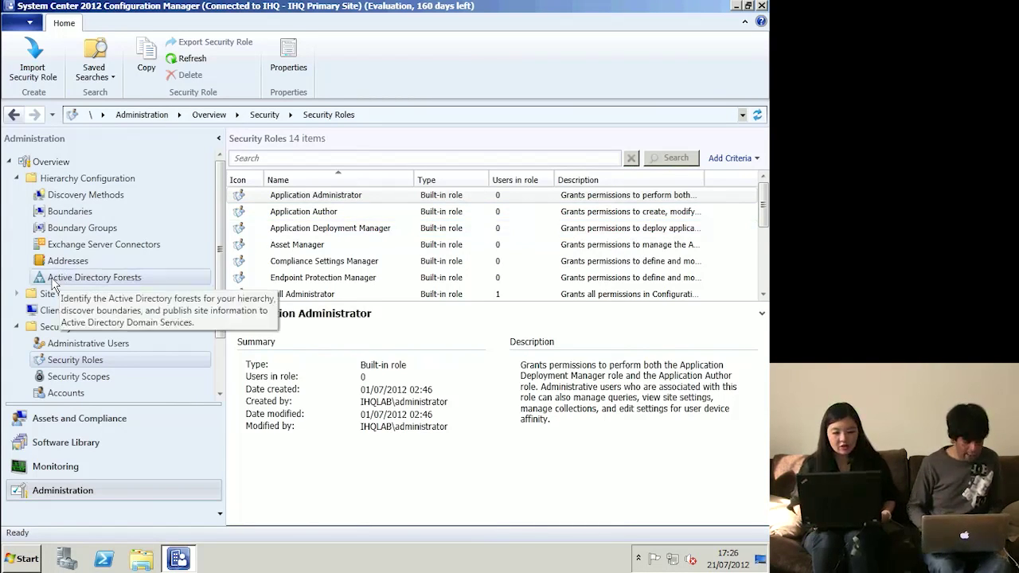
scroll(79, 367, down, 2)
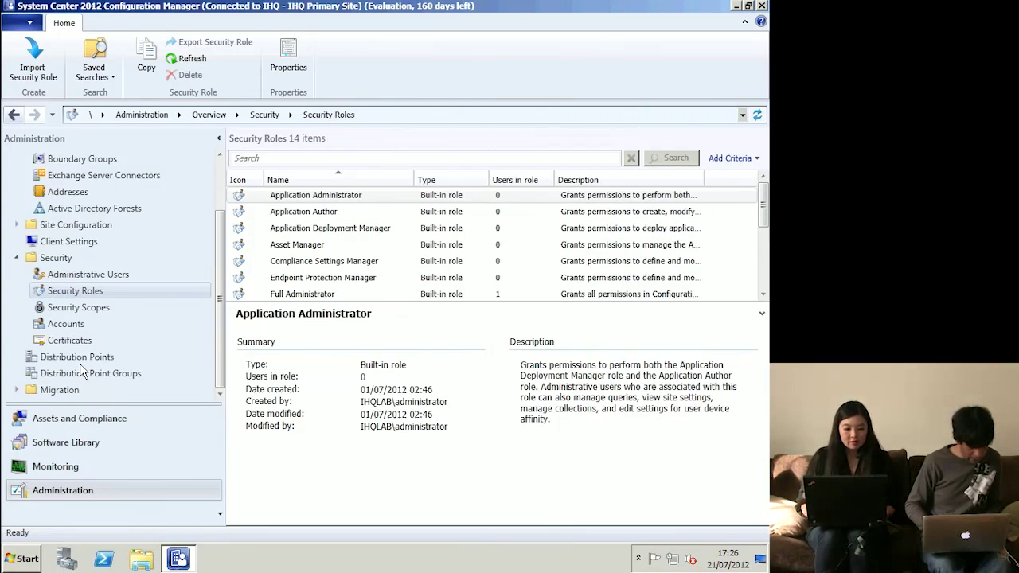
click(19, 259)
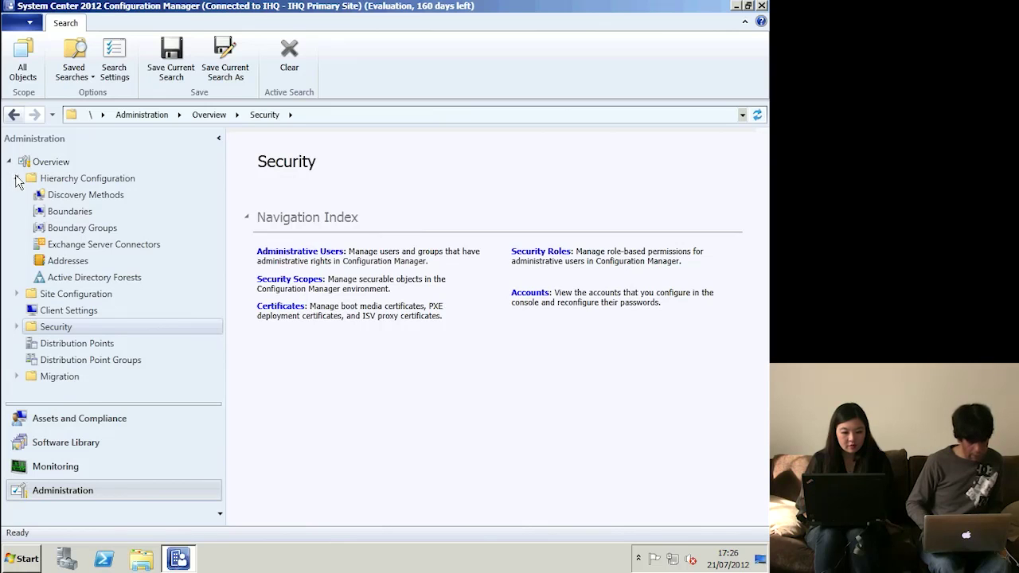
- Go to Site Configuration > Sites and bring up actions for the IHQ Primary Site
click(15, 180)
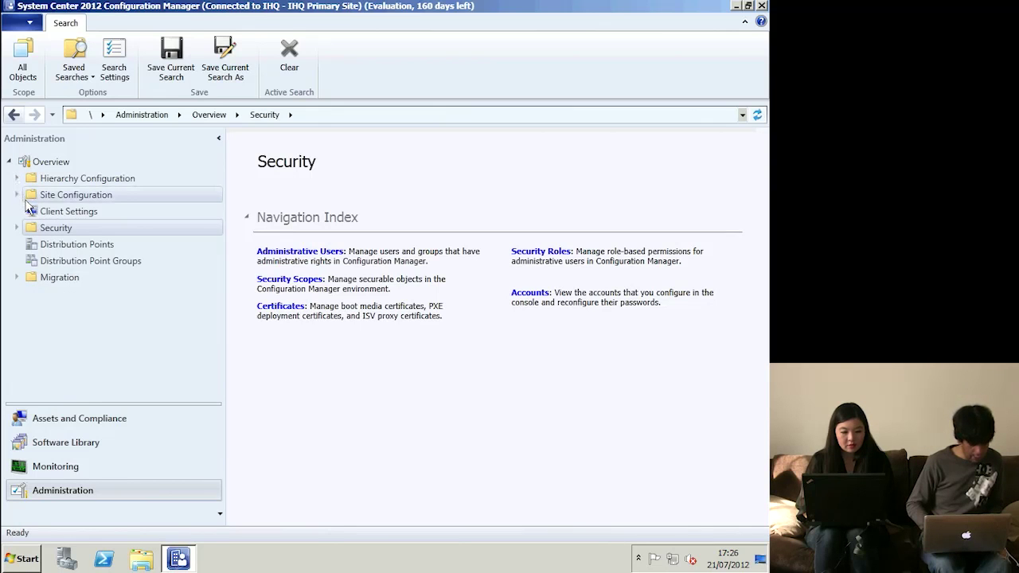
click(16, 195)
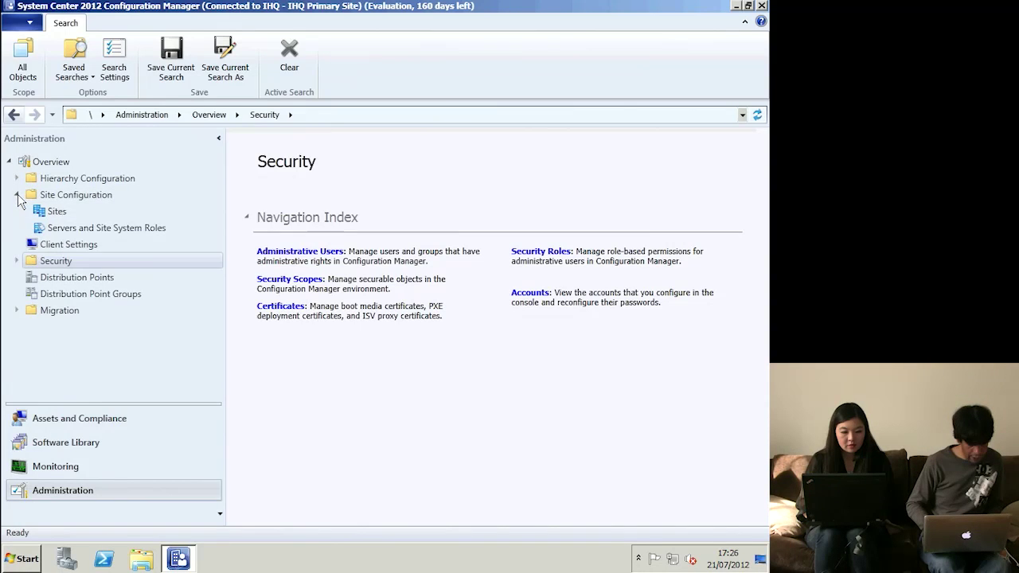
click(56, 210)
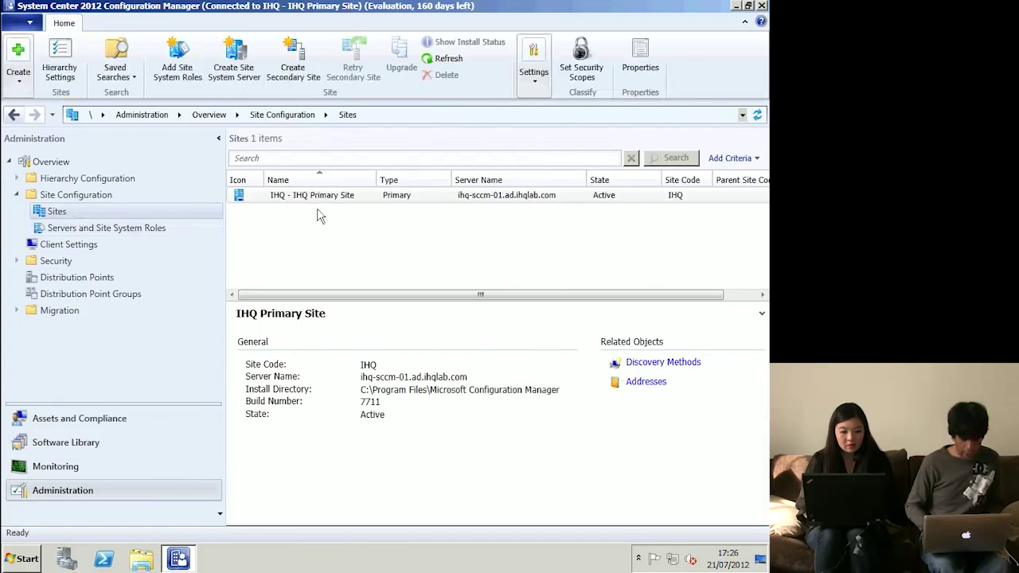
click(340, 196)
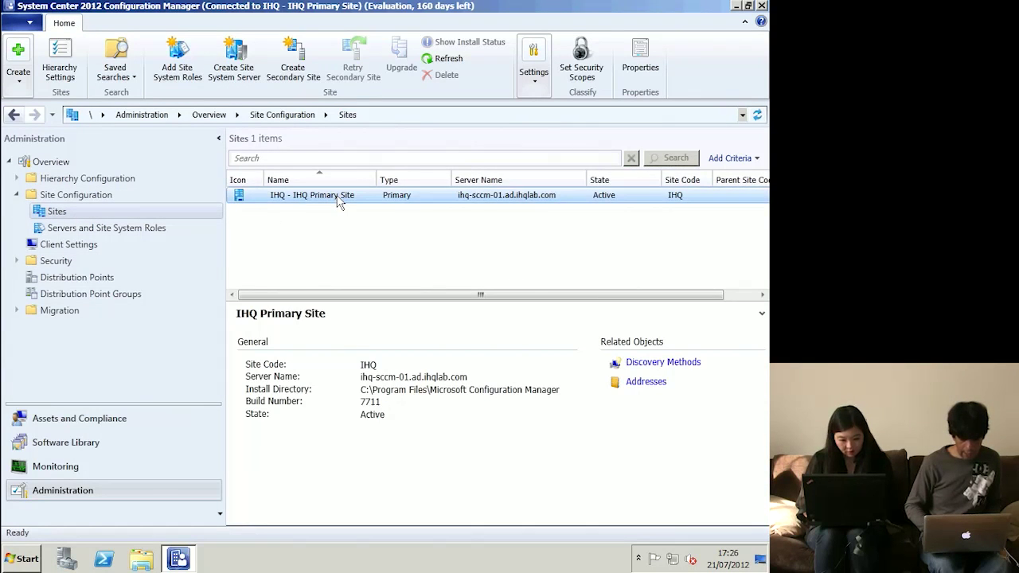
right_click(339, 197)
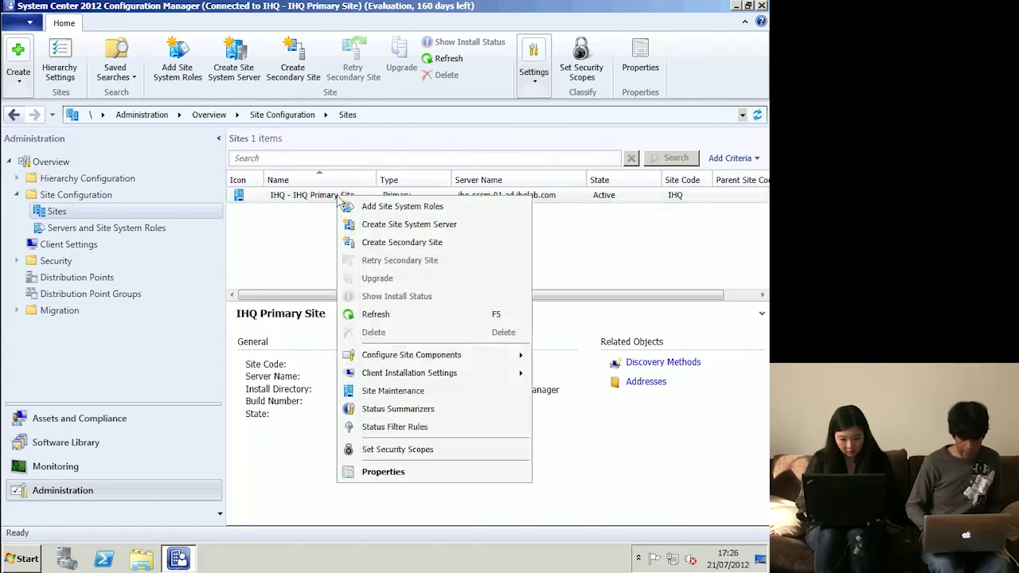
- Enable Wake On LAN with unicast packets in IHQ Primary Site properties, dismissing the out-of-band warning
click(383, 472)
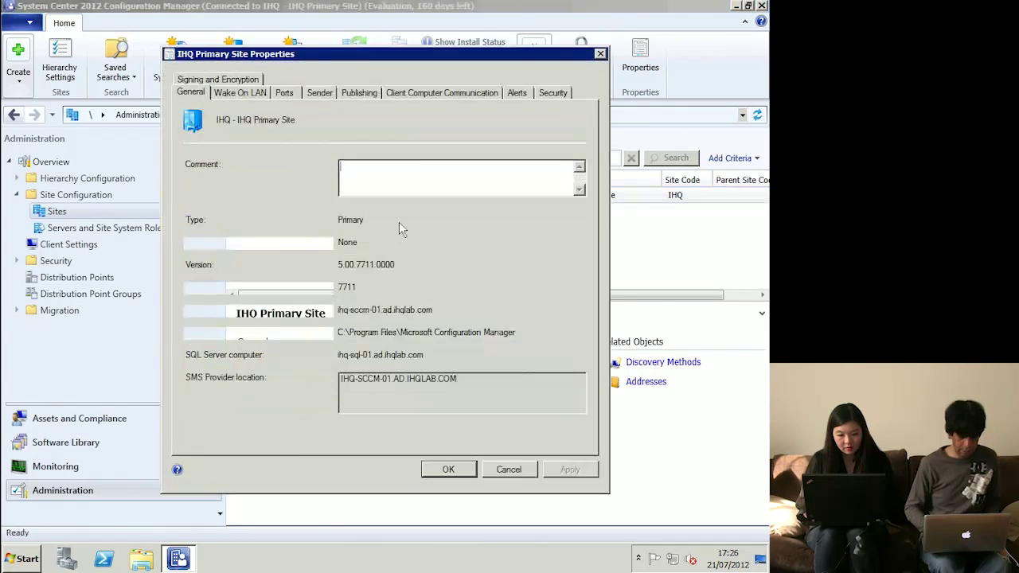
click(242, 99)
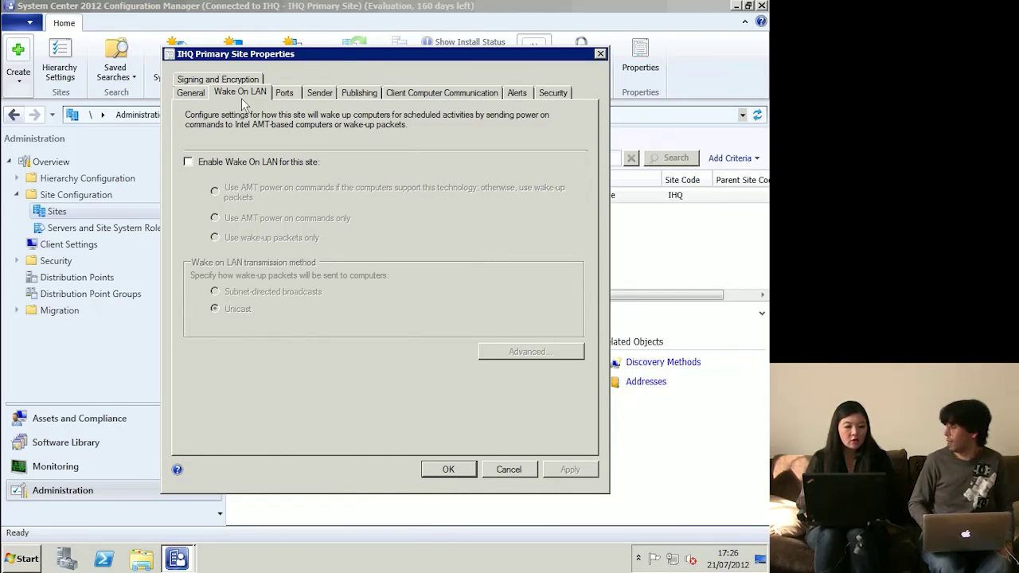
click(229, 162)
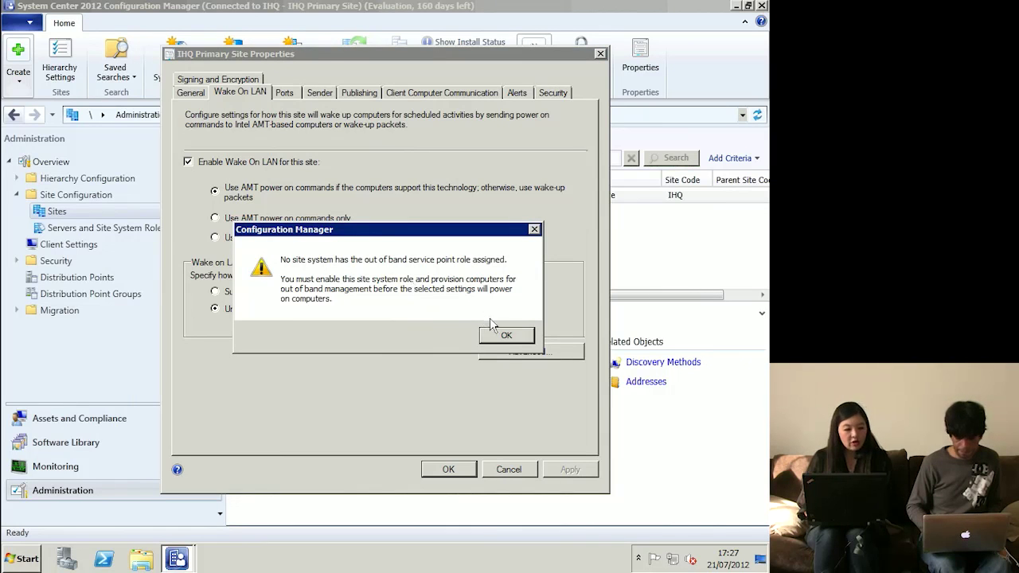
click(497, 338)
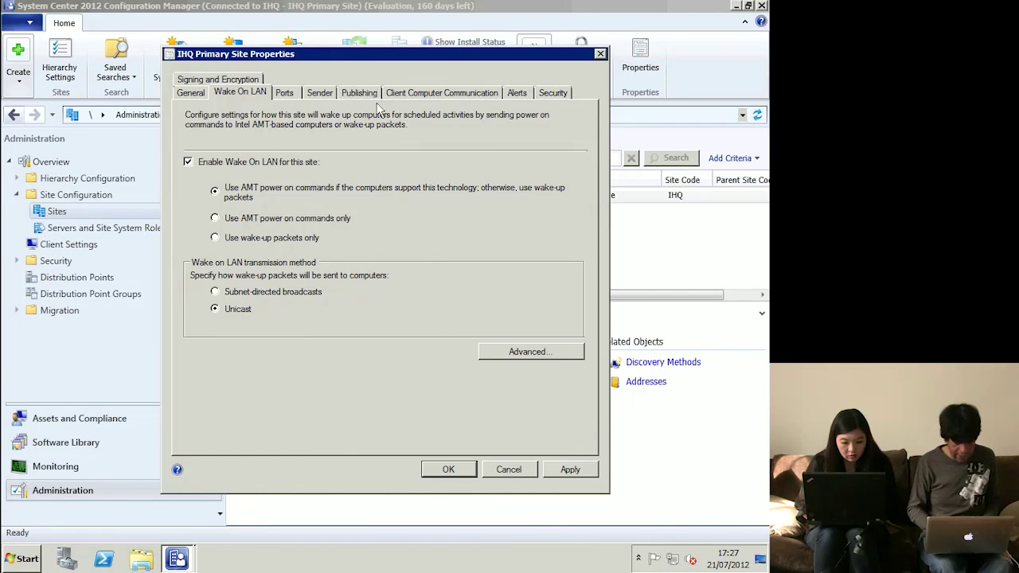
click(451, 470)
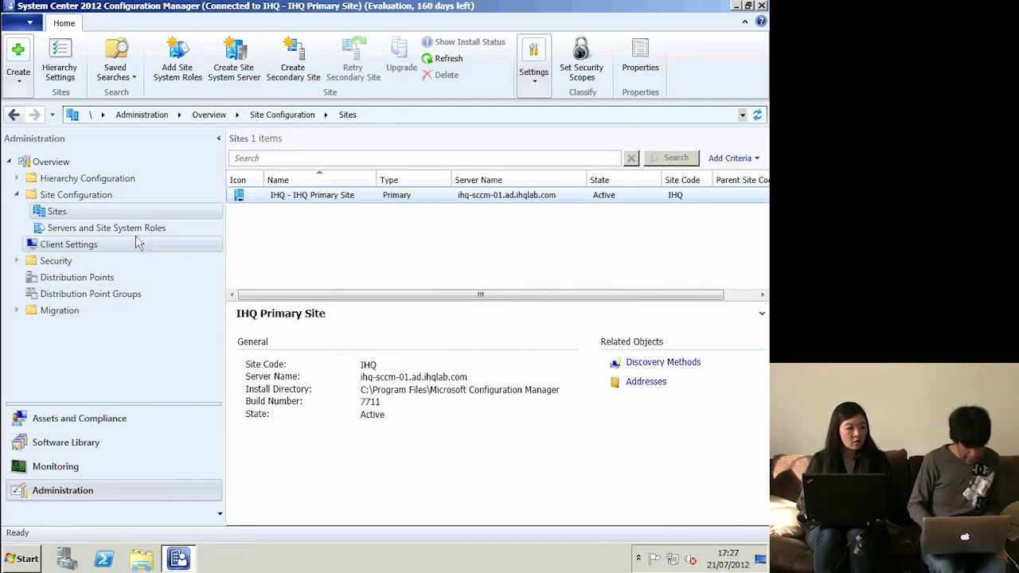
click(458, 199)
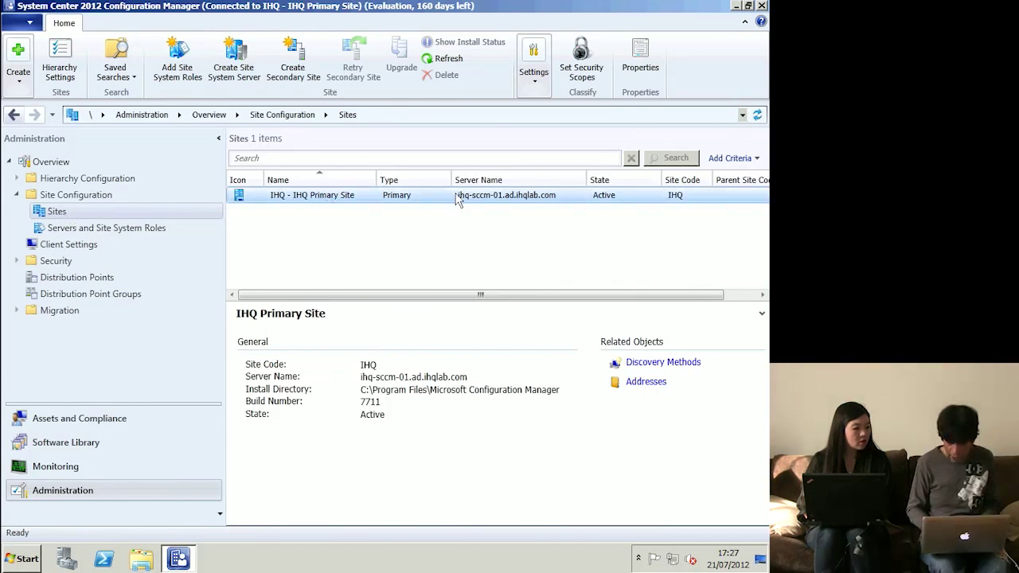
- In Client Push Installation Properties, also target Configuration Manager site system servers
click(538, 86)
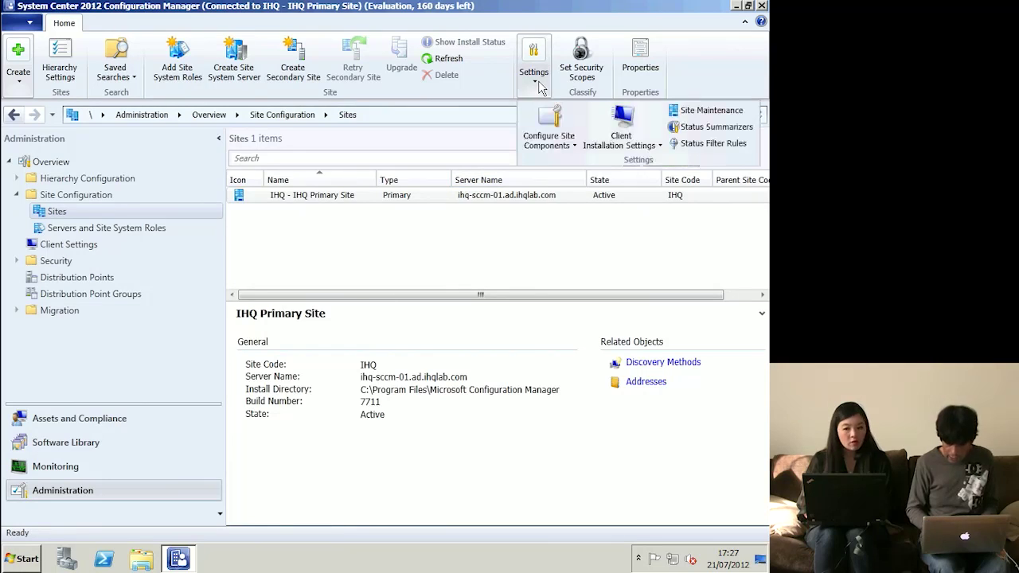
click(615, 127)
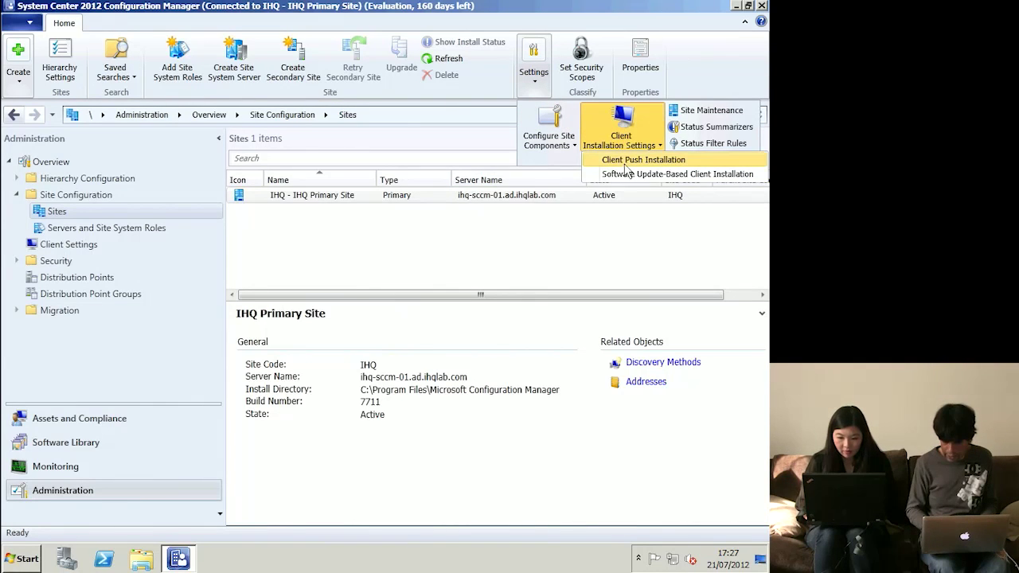
click(630, 161)
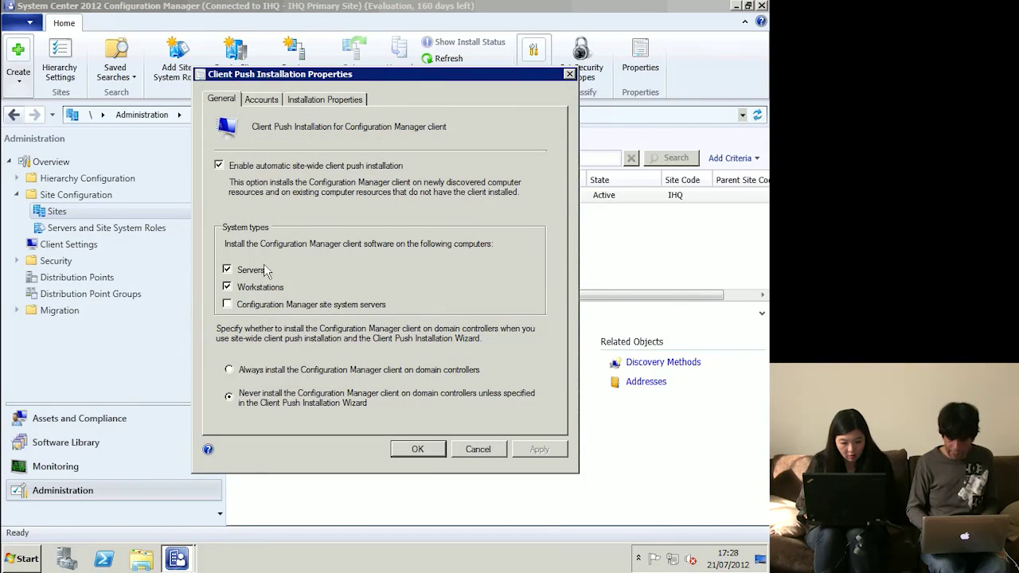
click(240, 310)
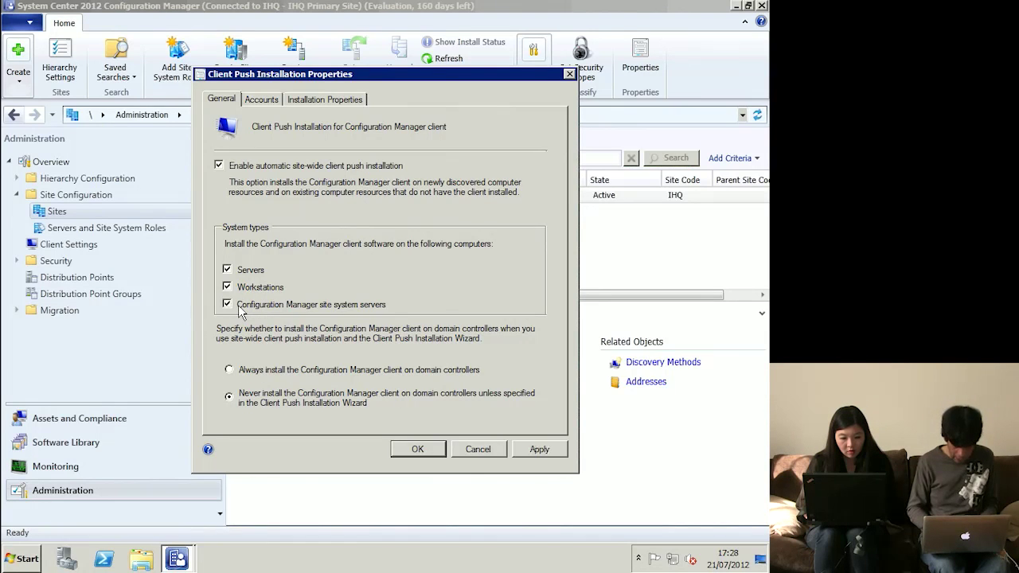
- Review the push account and the SMSSITECODE=IHQ installation properties, then save
click(268, 99)
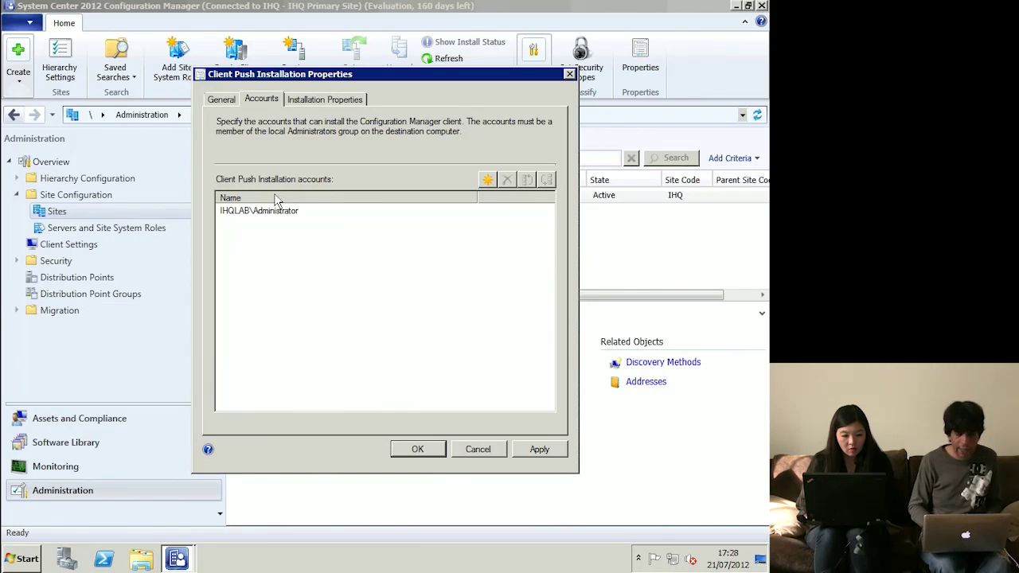
click(221, 101)
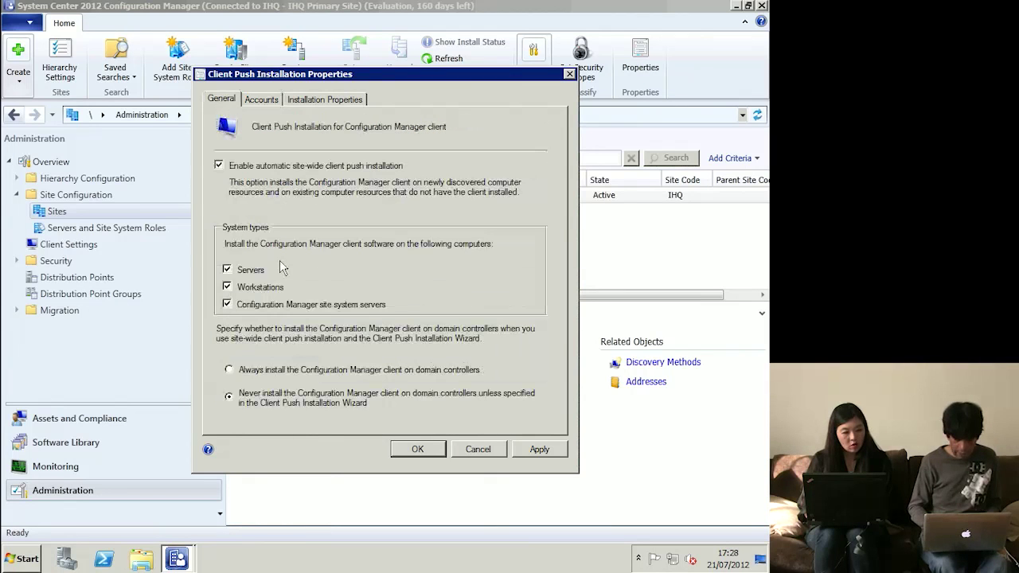
click(260, 101)
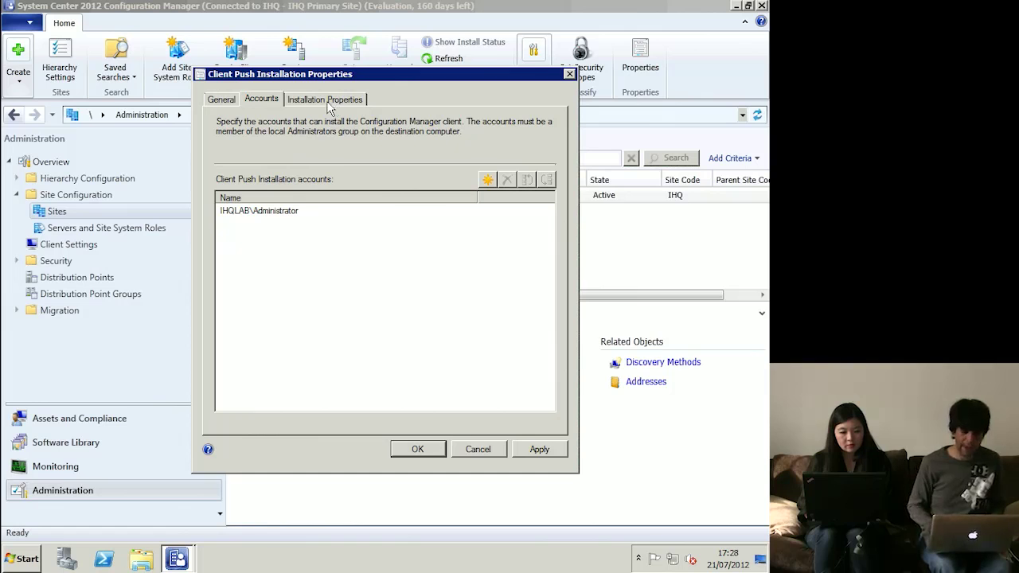
click(331, 102)
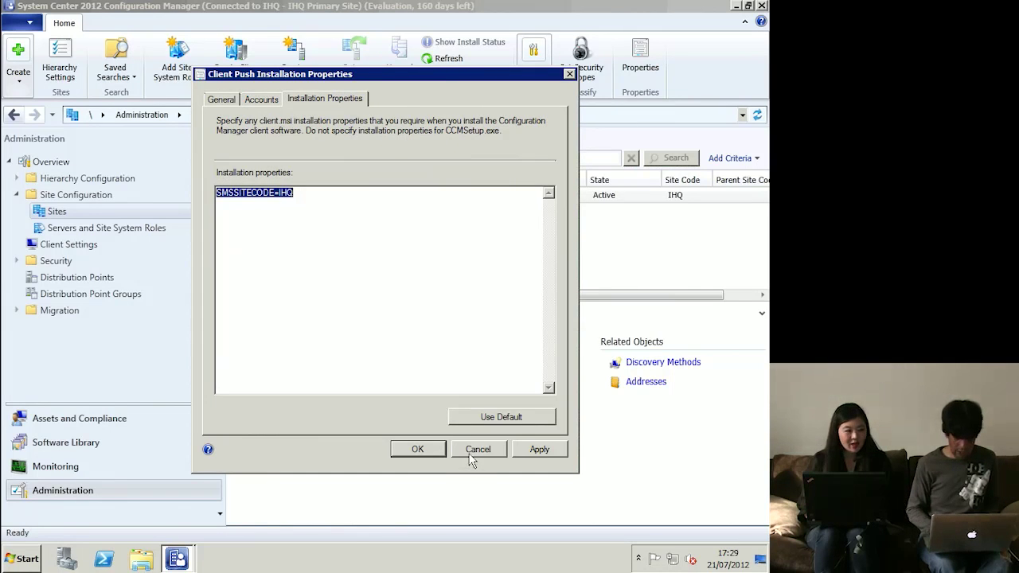
click(417, 450)
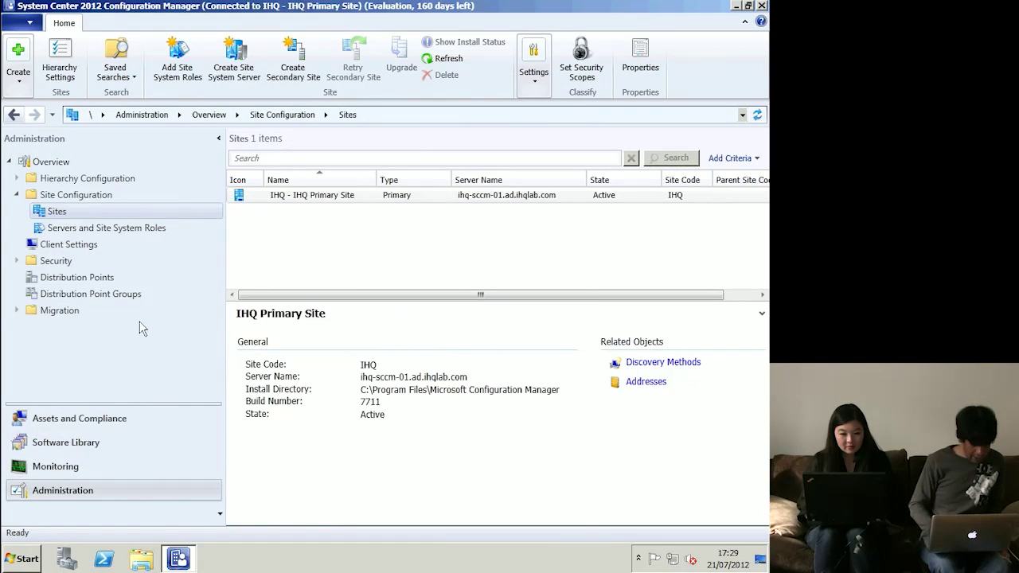
- Open the Distribution point role properties on the primary SCCM site server under Servers and Site System Roles
click(71, 229)
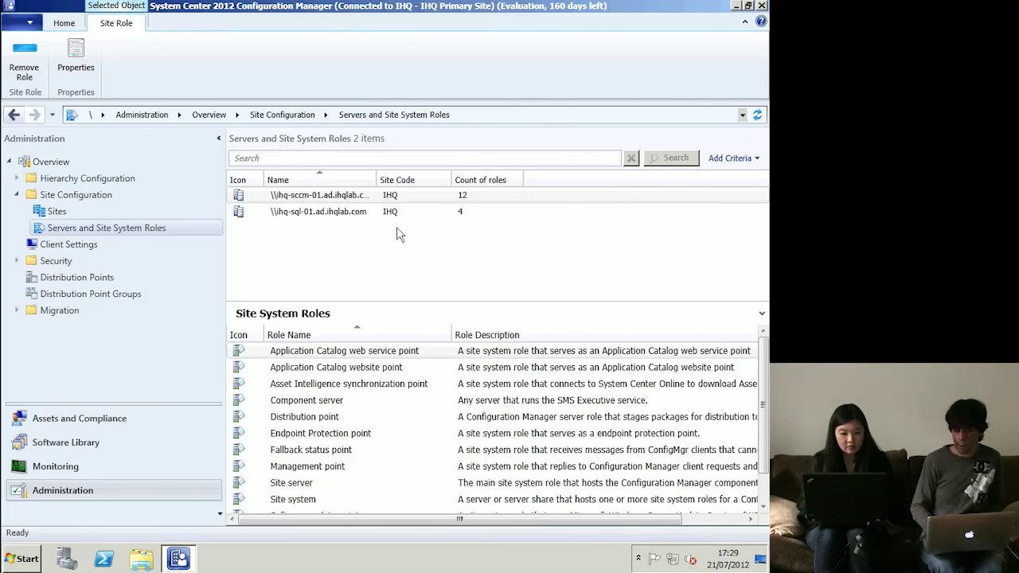
click(334, 199)
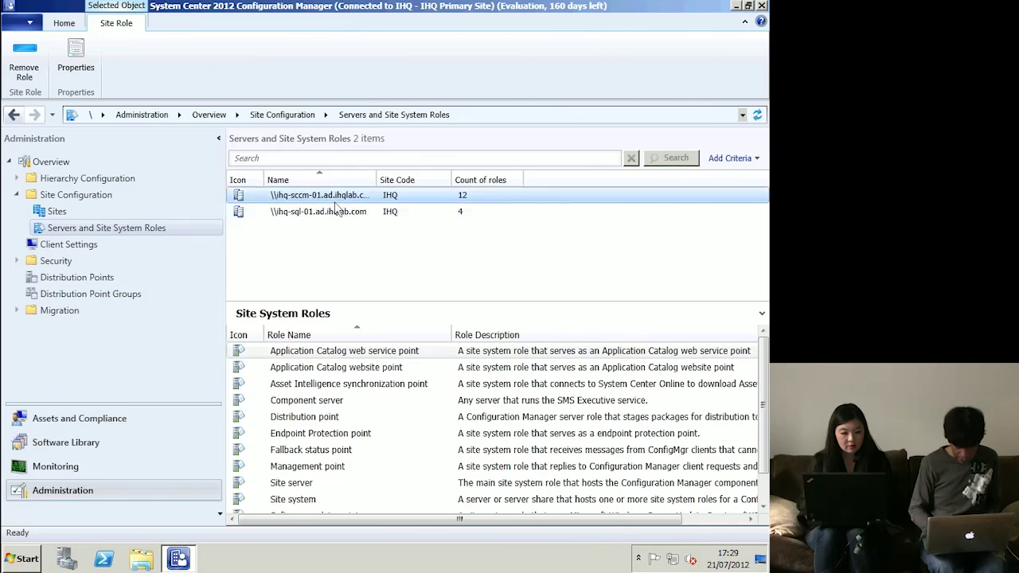
click(333, 214)
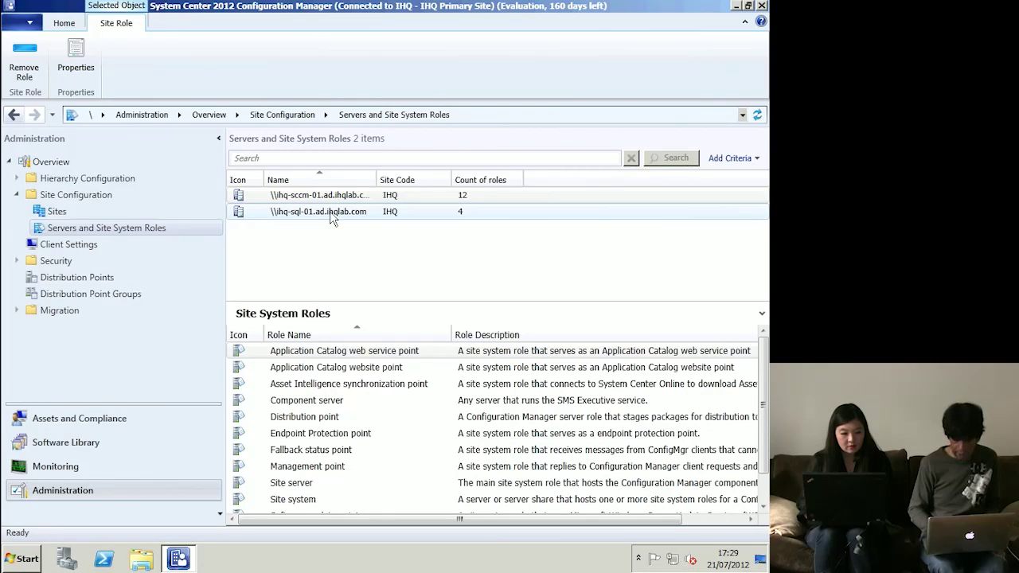
click(336, 198)
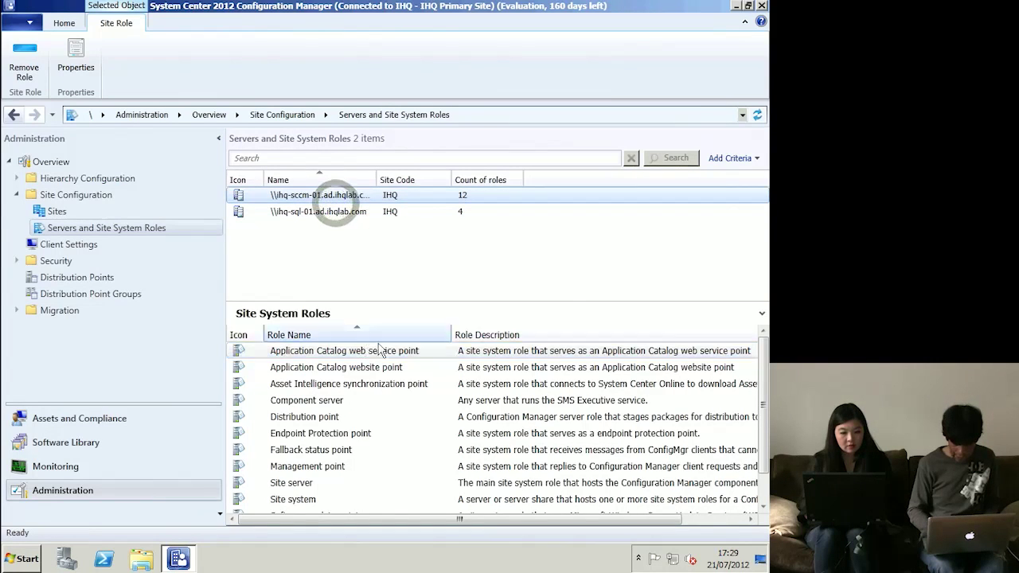
scroll(395, 376, down, 1)
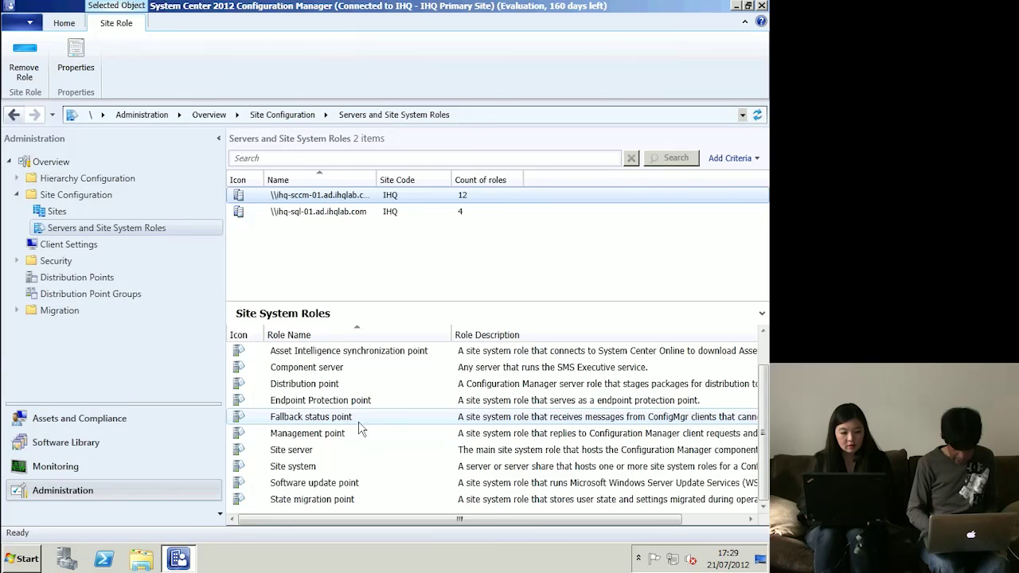
click(322, 442)
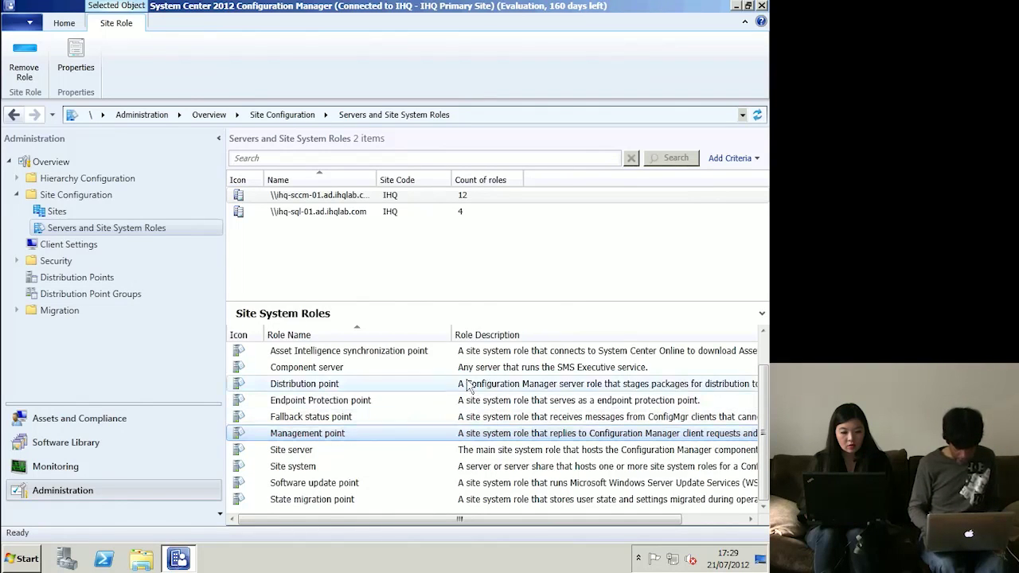
click(338, 386)
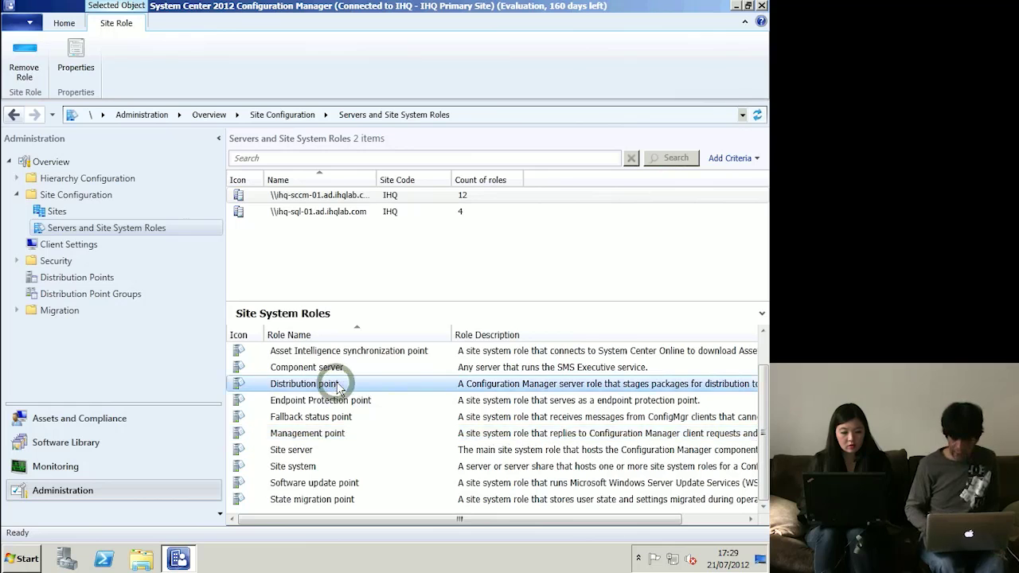
right_click(338, 386)
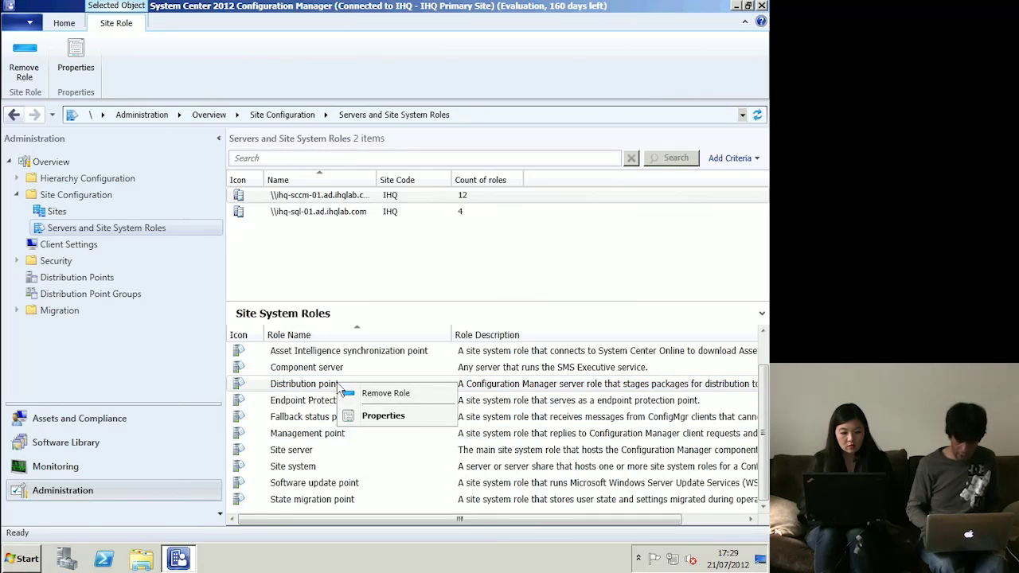
click(376, 418)
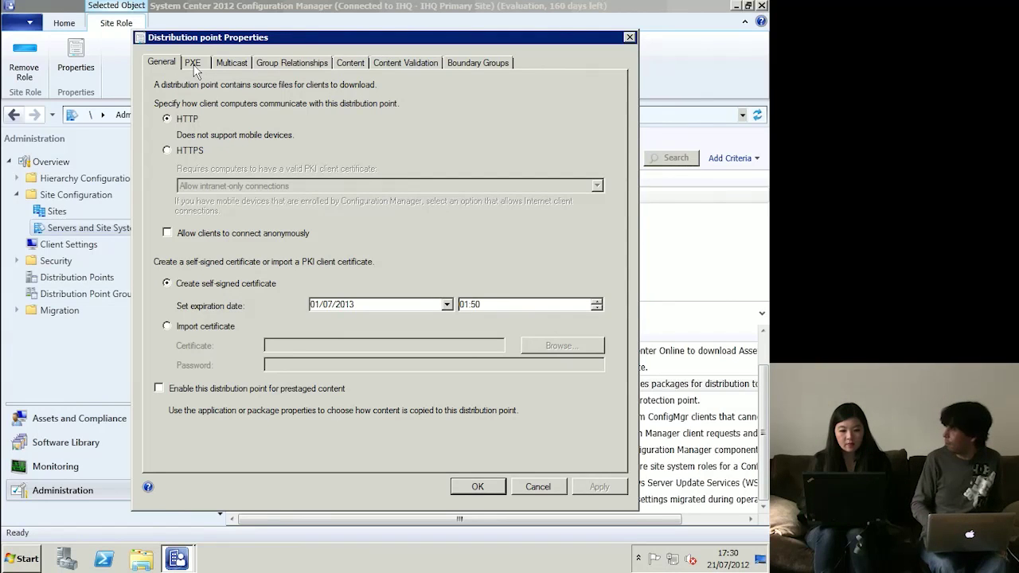
- Enable PXE support, PXE request responses and unknown computer support on the distribution point, then save
click(194, 68)
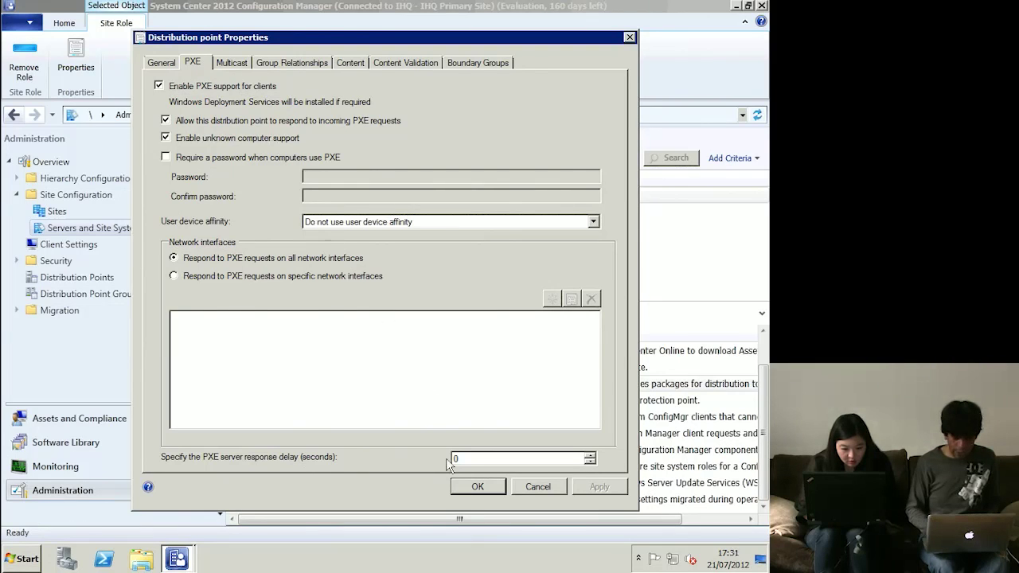
click(475, 486)
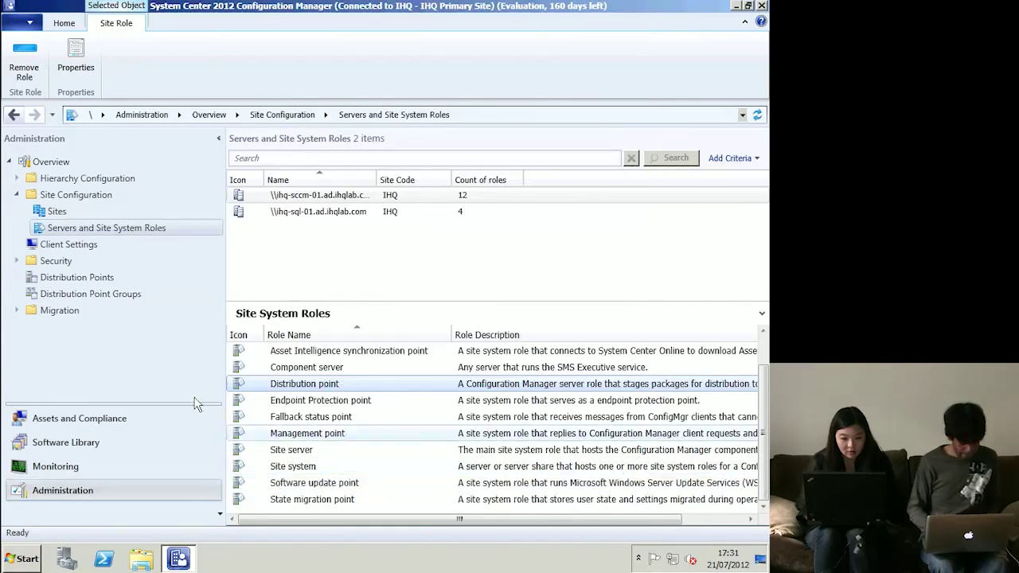
- List the Software Library applications and show 7-Zip 9.20 (x64 edition)'s MSI deployment type
click(86, 447)
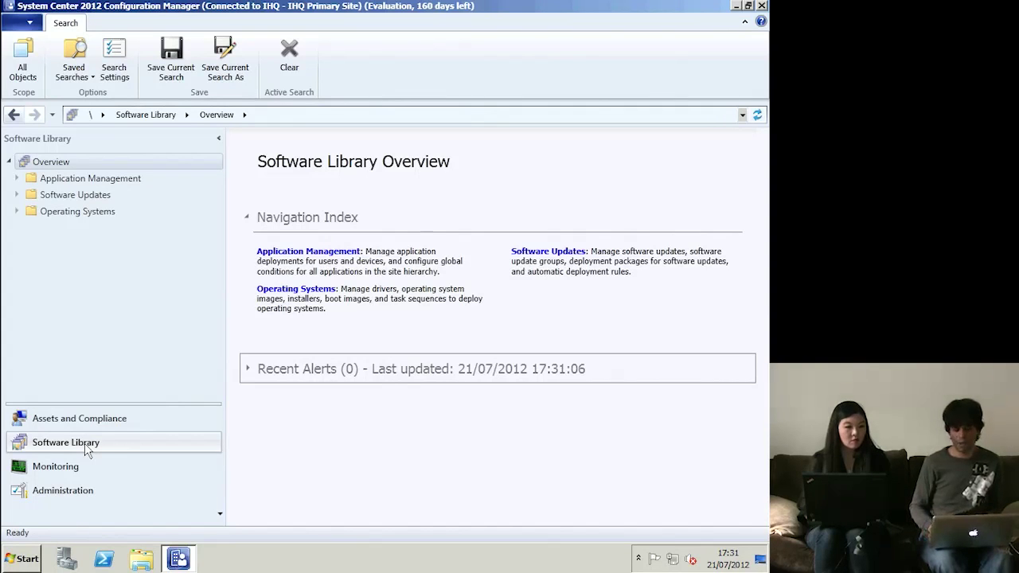
click(80, 211)
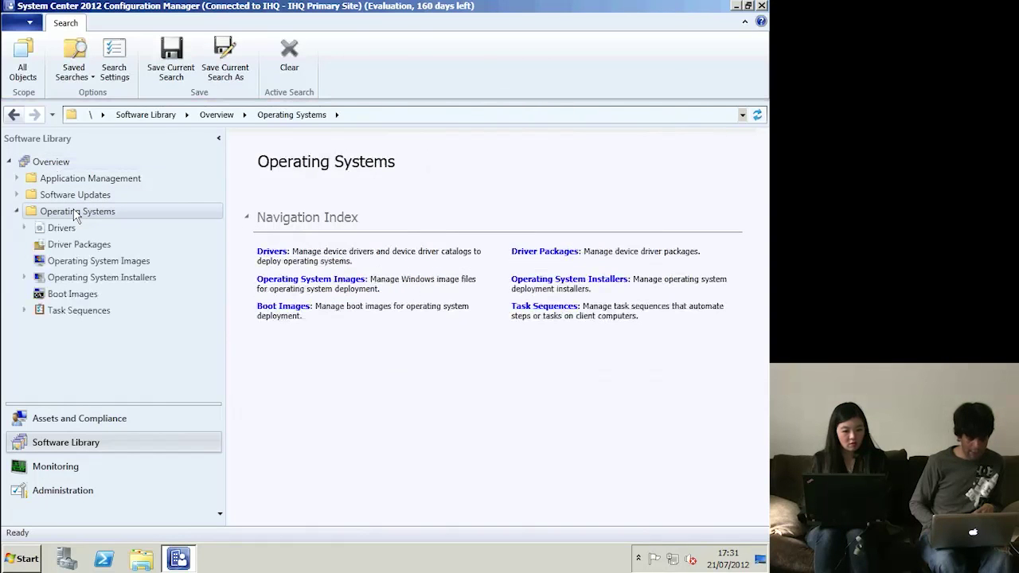
click(80, 198)
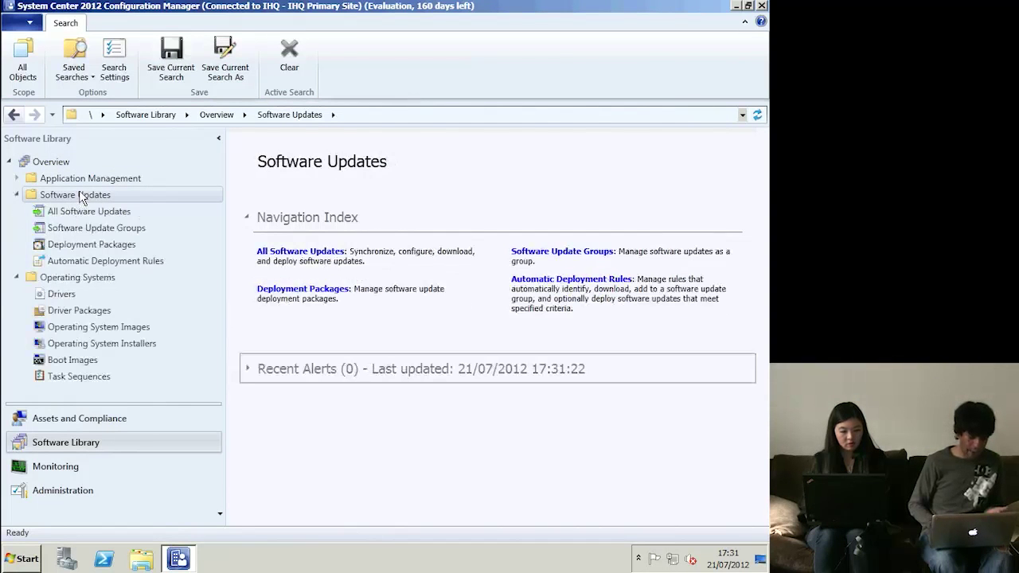
click(80, 181)
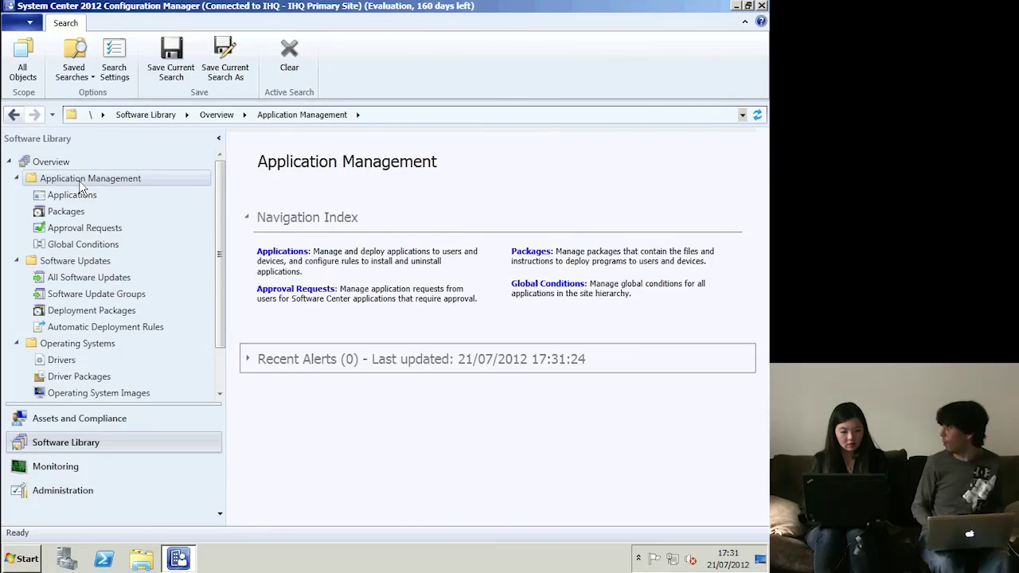
click(71, 195)
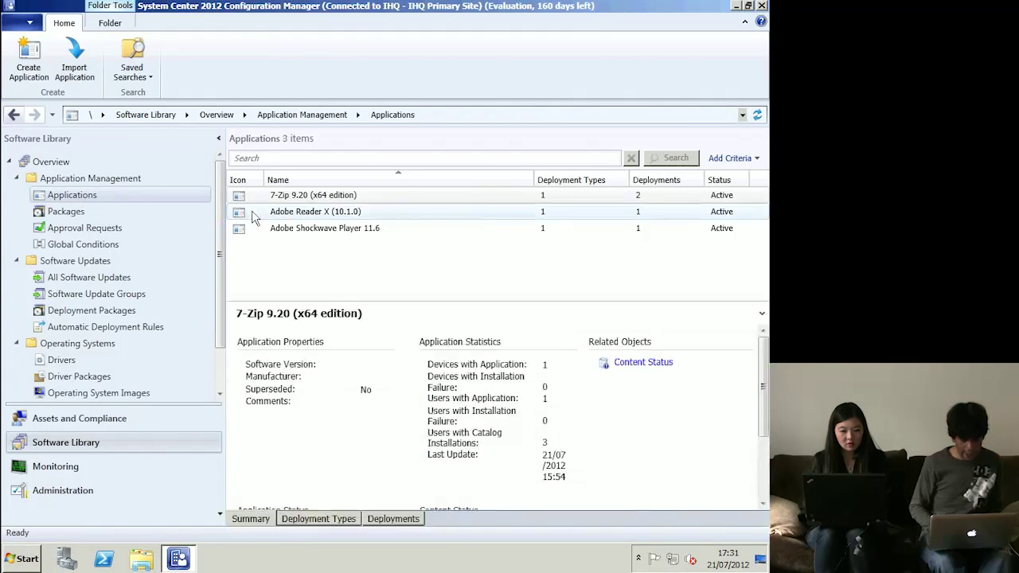
click(301, 197)
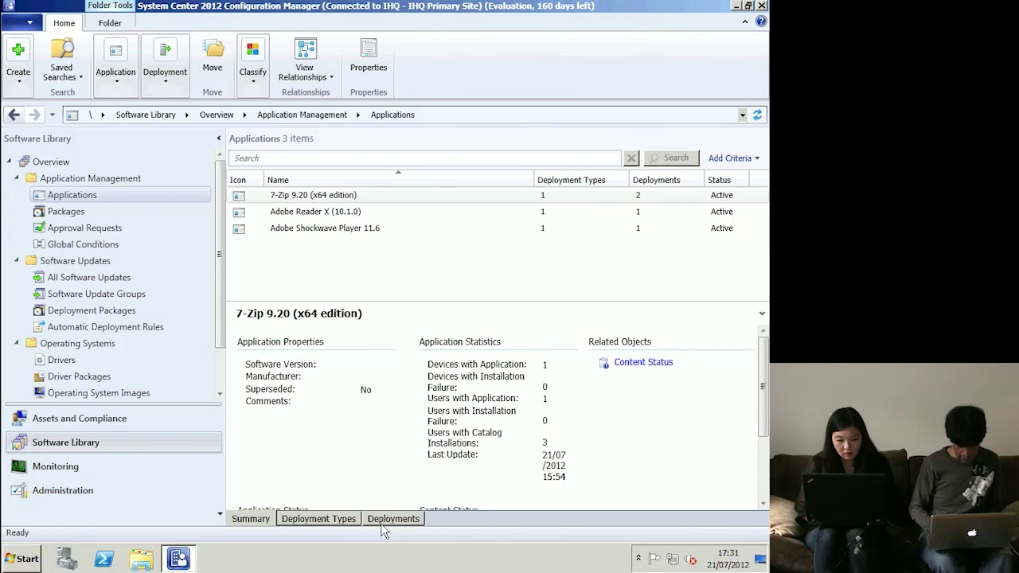
click(315, 518)
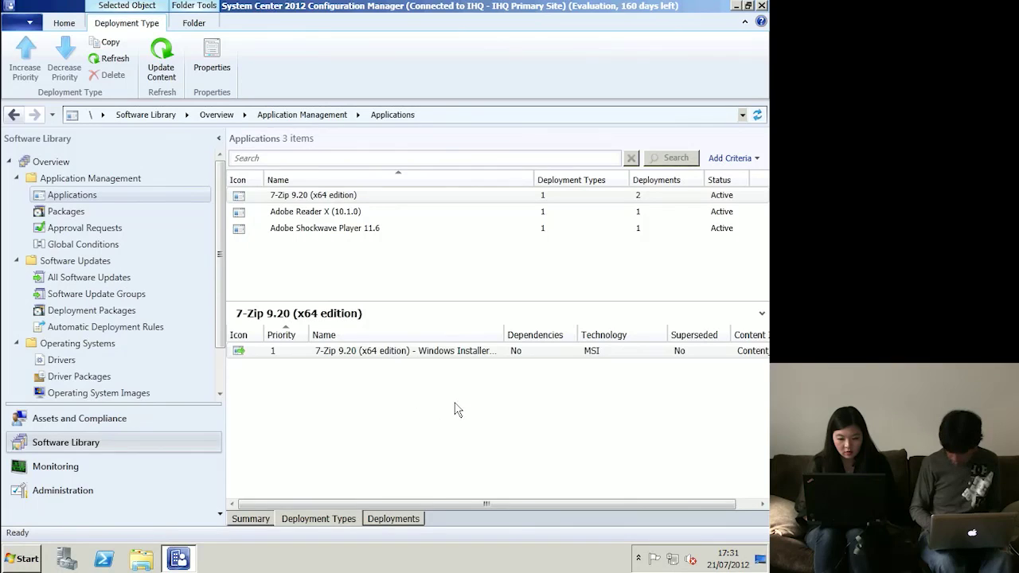
click(605, 348)
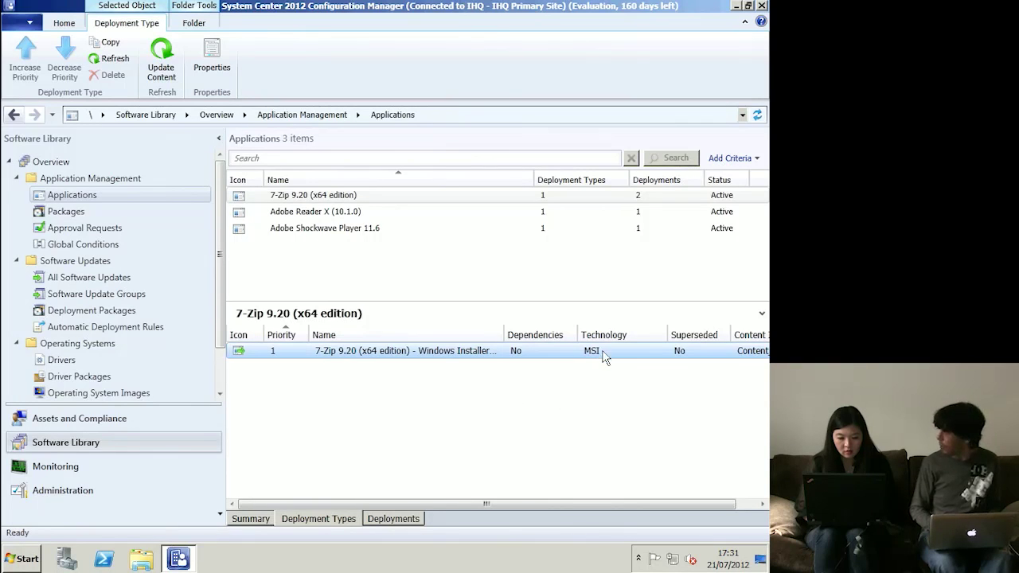
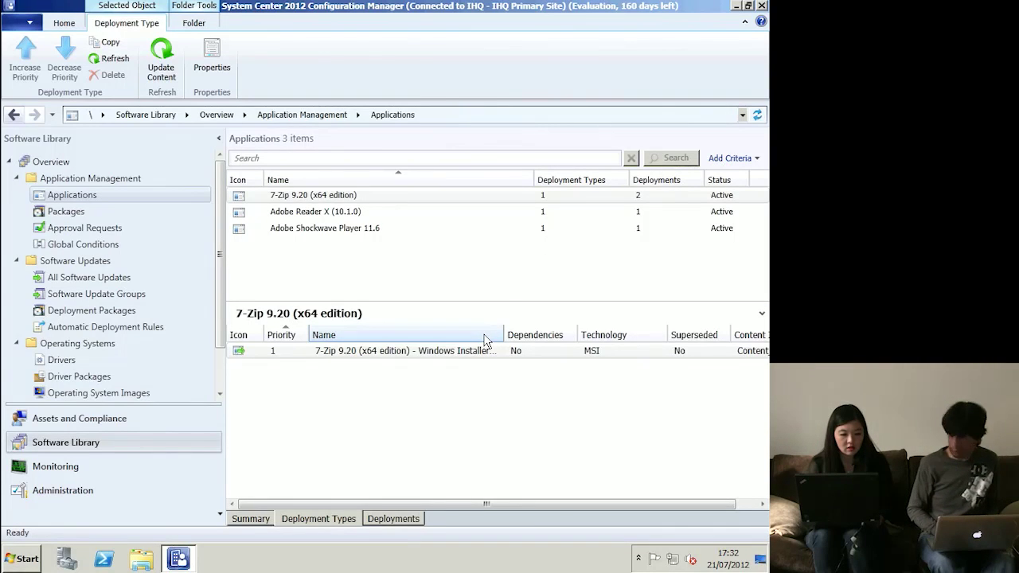
- Review deployments for 7-Zip, Adobe Shockwave Player 11.6 and Adobe Reader X, then switch to the Windows 7 client
click(398, 516)
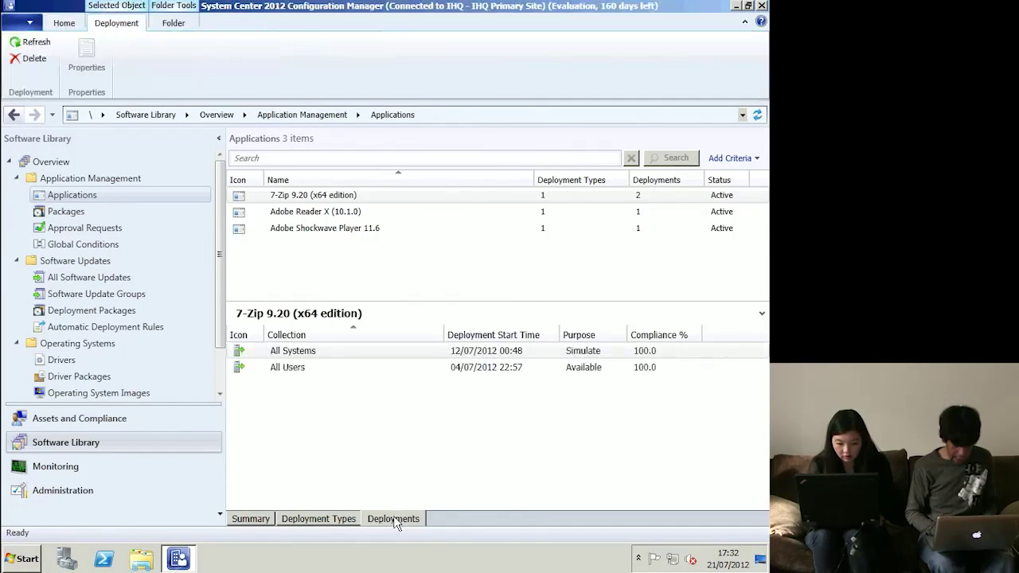
click(310, 356)
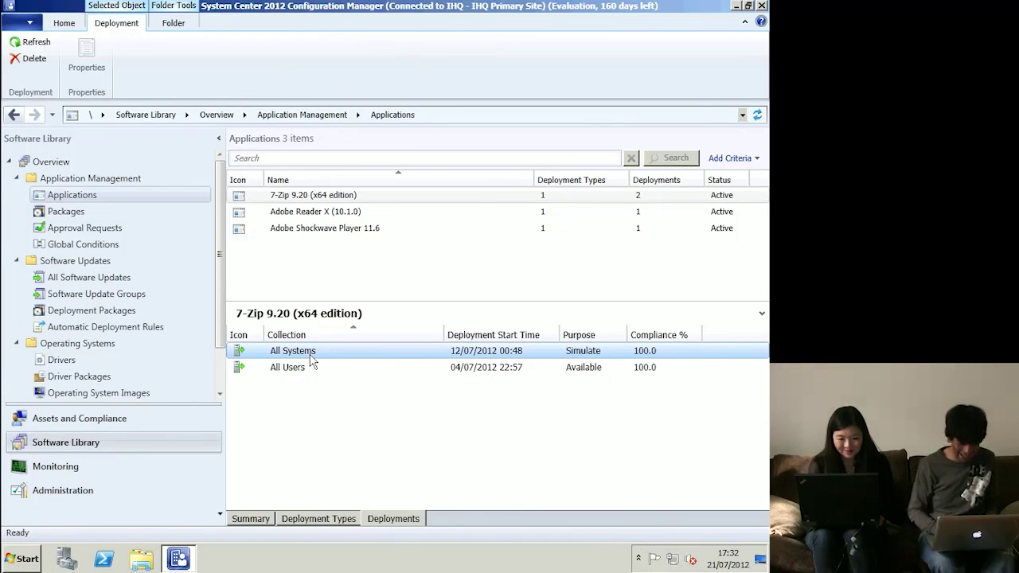
click(318, 228)
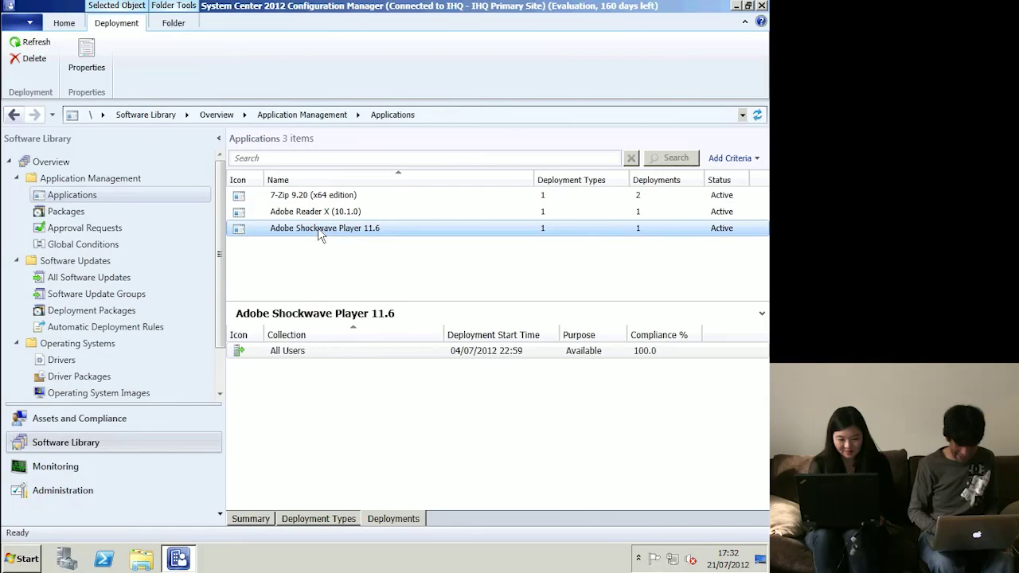
click(332, 216)
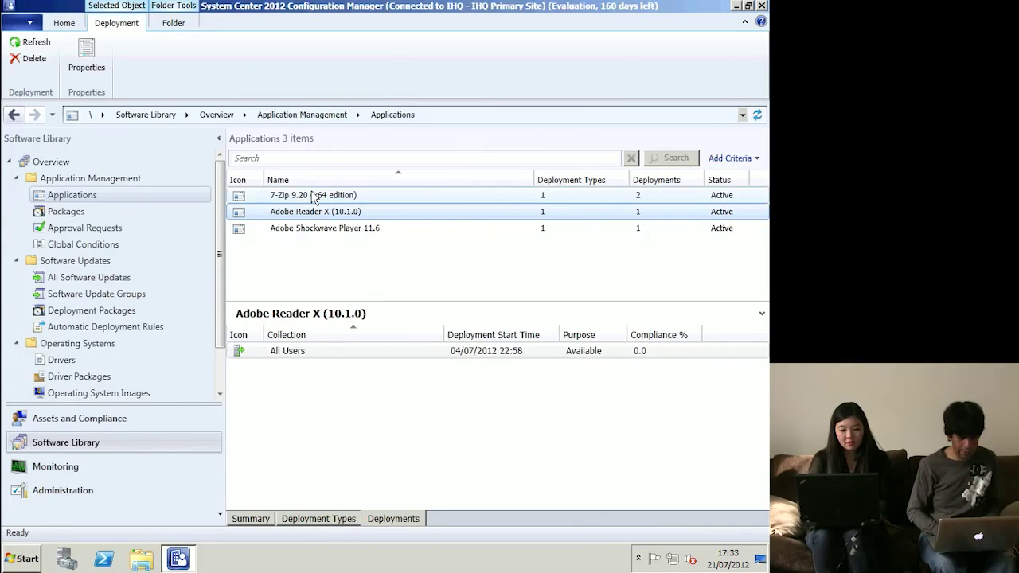
key(ctrl+Left)
key(ctrl+Right)
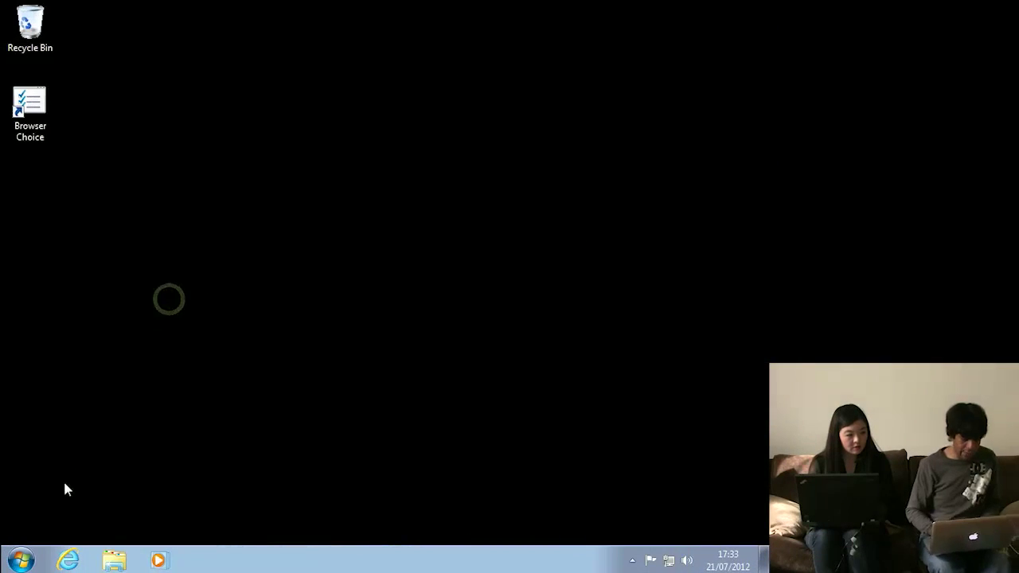
- Launch Software Center from the Microsoft System Center 2012 Start menu folder on the Windows 7 client
click(18, 564)
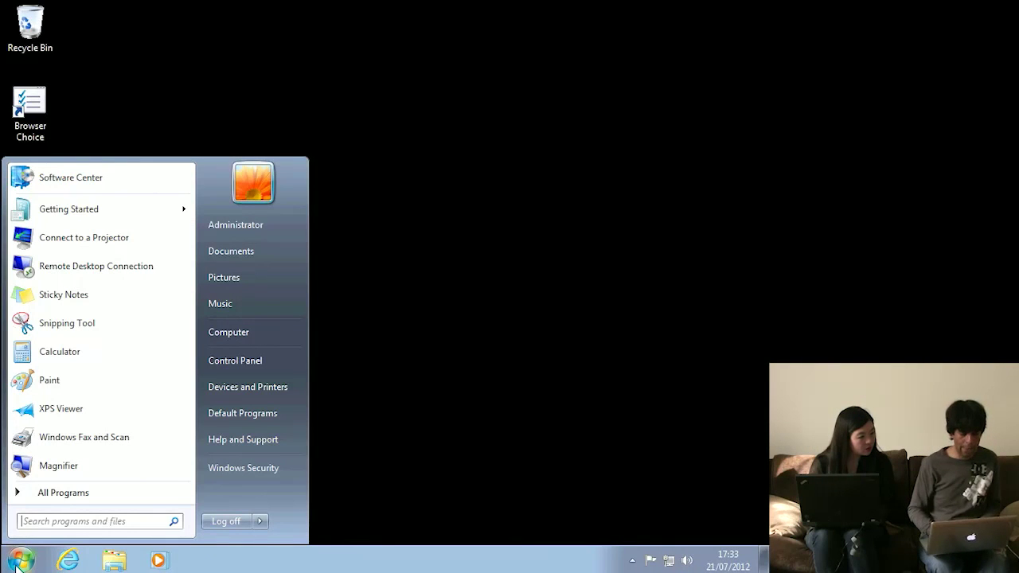
click(70, 491)
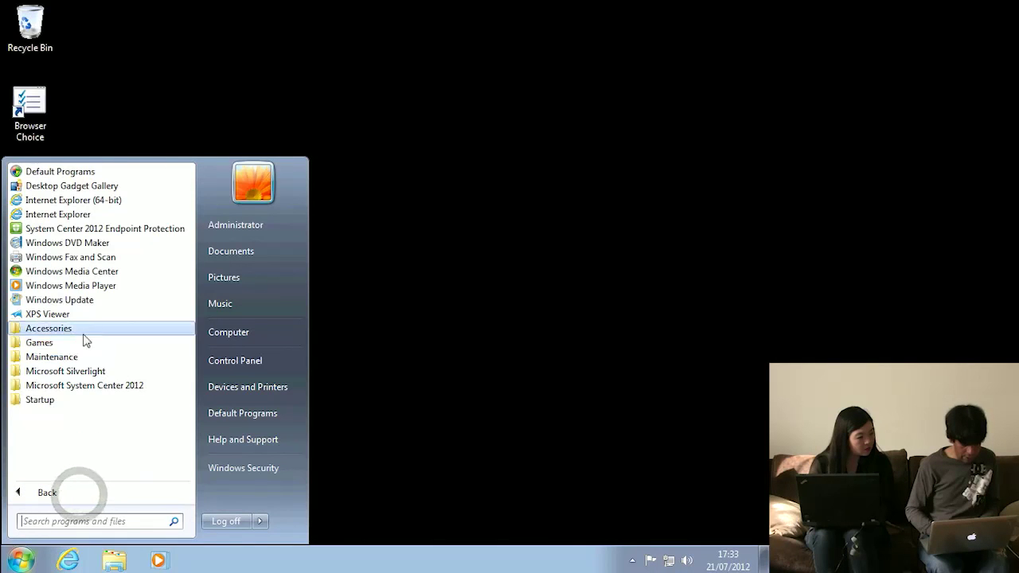
click(115, 387)
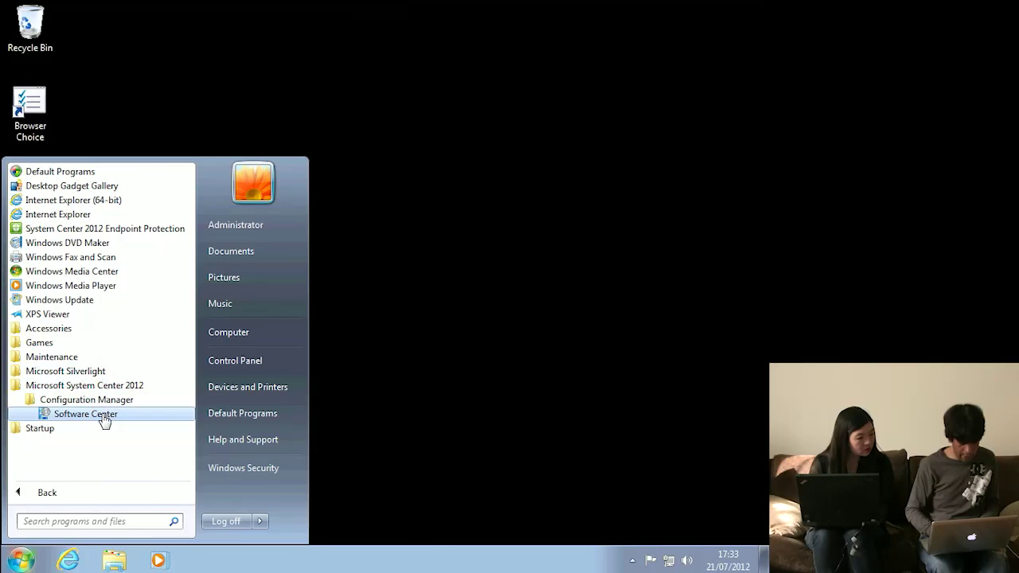
click(102, 414)
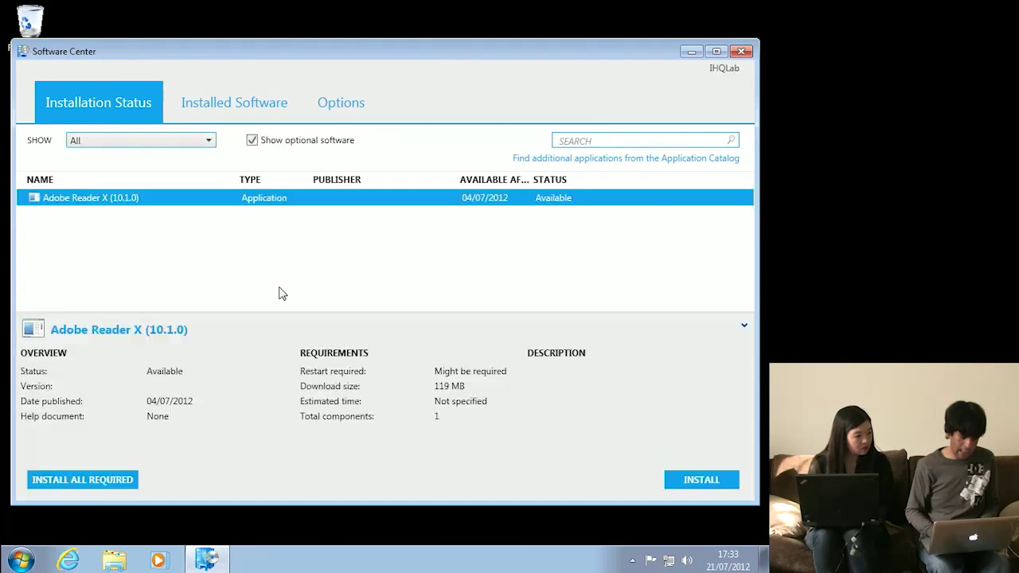
- Check Installed Software, then start installing Adobe Reader X (10.1.0) from Installation Status
click(213, 109)
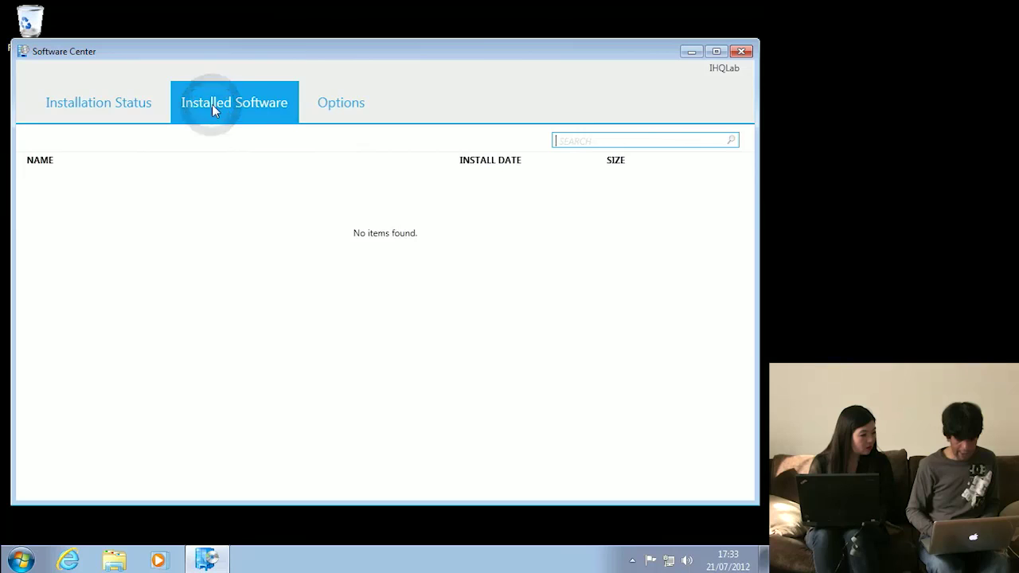
click(107, 101)
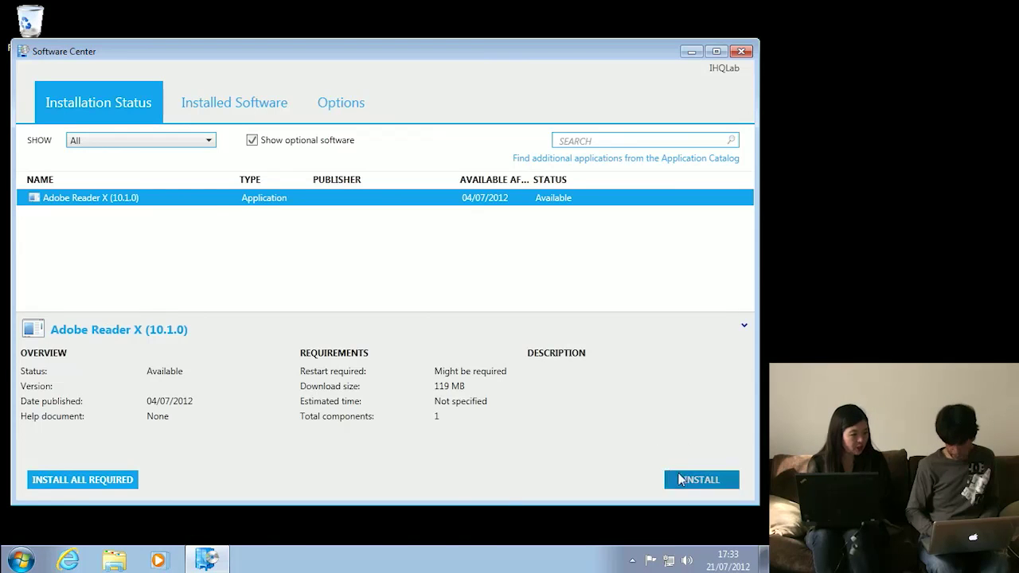
click(687, 478)
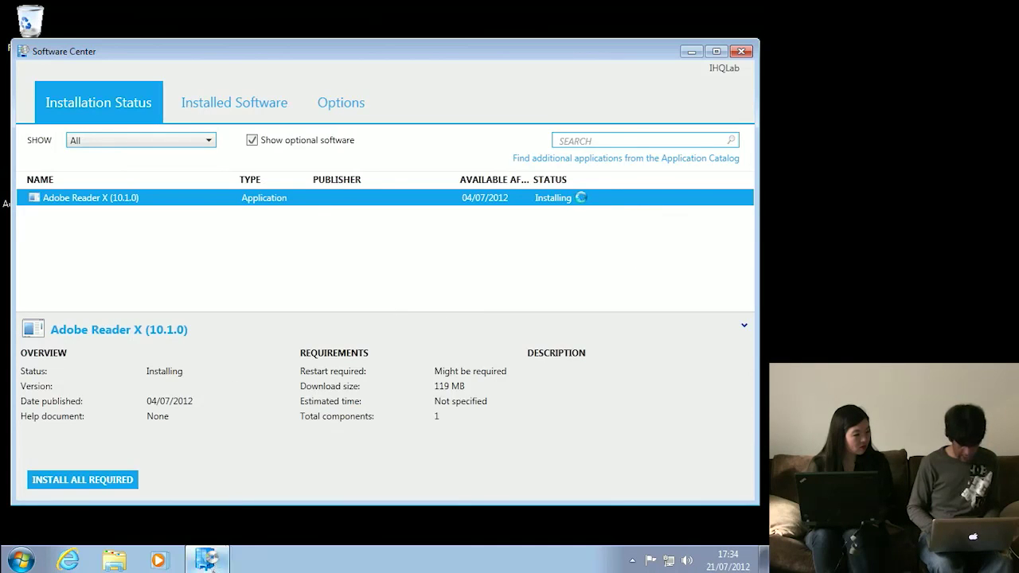
- Minimize, restore and reposition Software Center while Adobe Reader X finishes installing
click(207, 560)
click(207, 560)
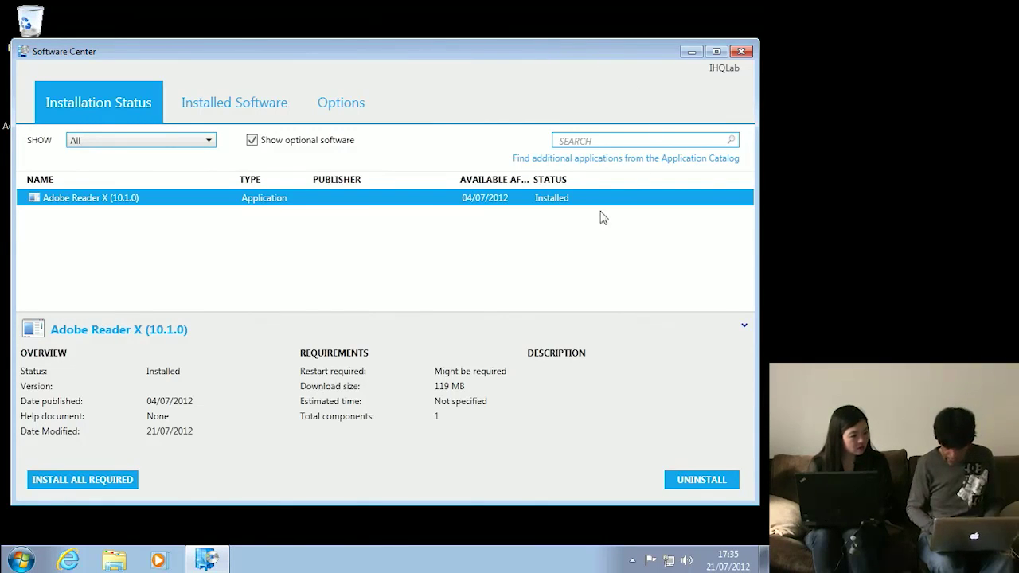
click(21, 561)
click(278, 39)
drag(353, 51, 371, 32)
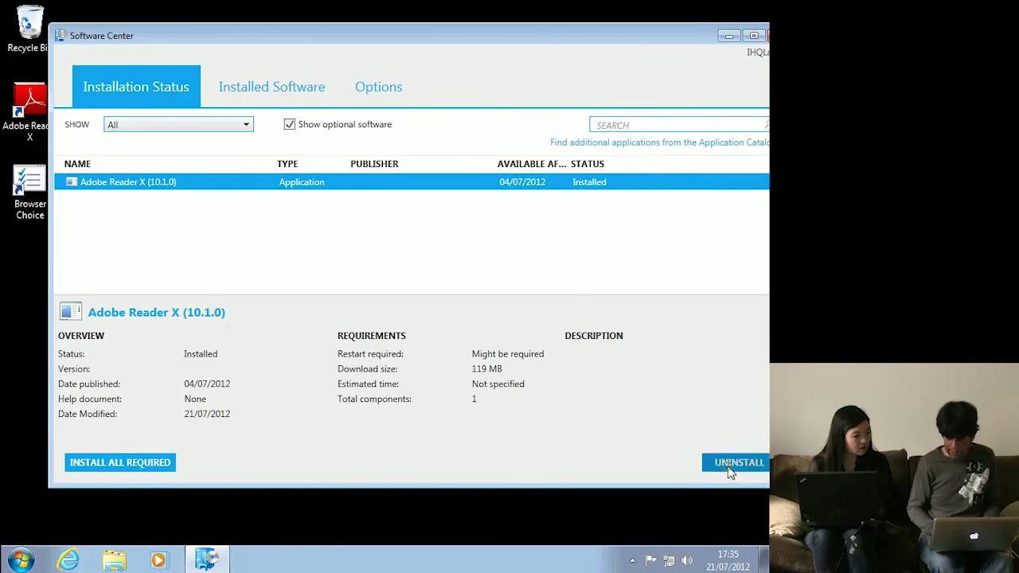
- Uninstall Adobe Reader X (10.1.0) until it shows as Available again
click(727, 465)
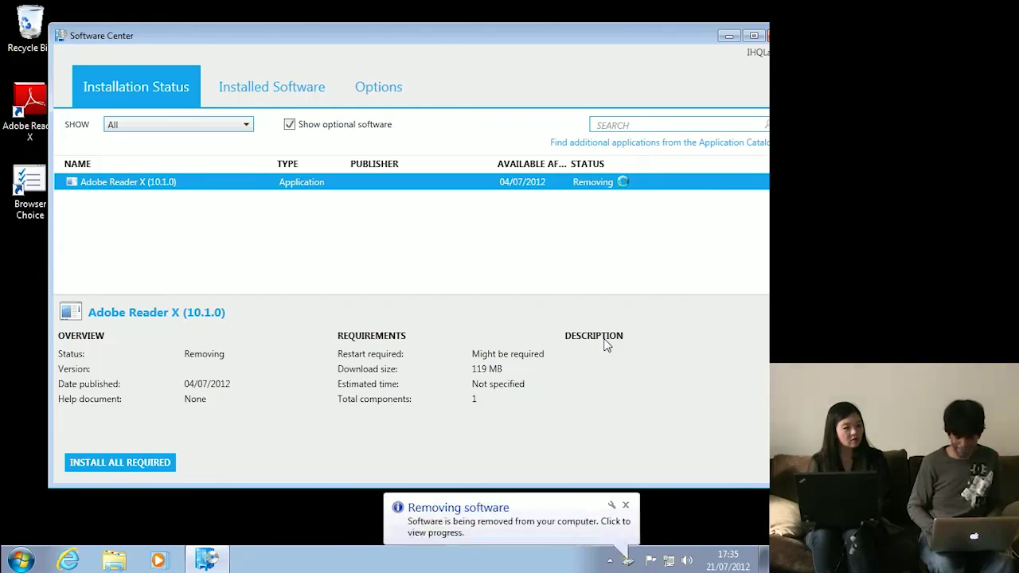
click(518, 505)
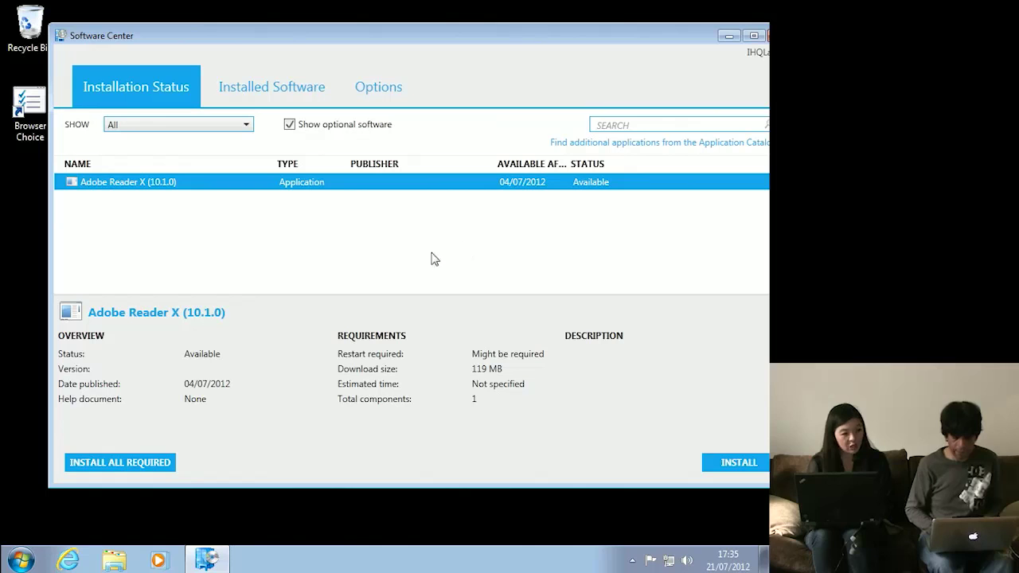
drag(476, 35, 449, 41)
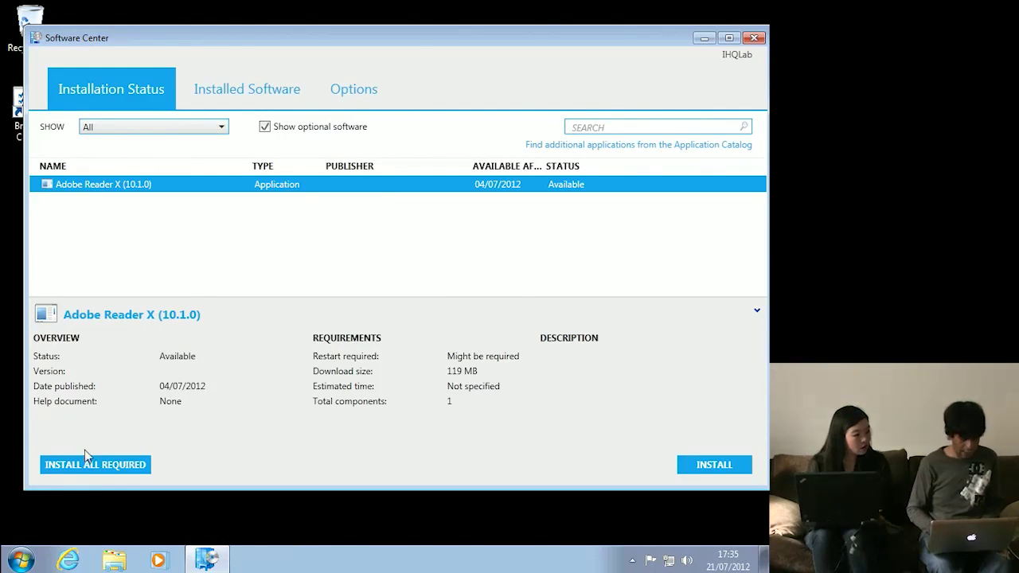
- Install Adobe Reader X through the Application Catalog in Internet Explorer, then close Software Center
click(68, 560)
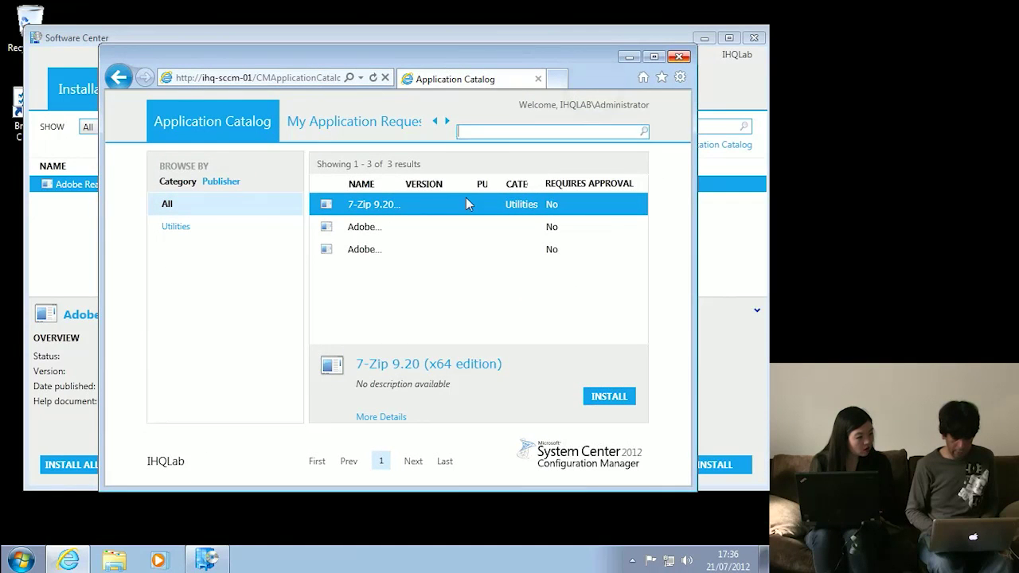
click(365, 229)
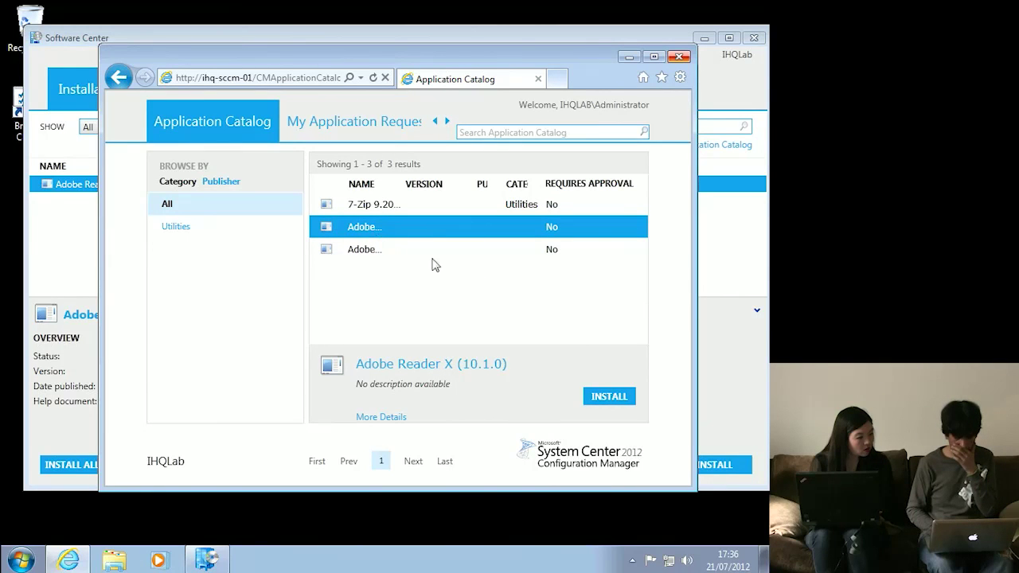
click(613, 405)
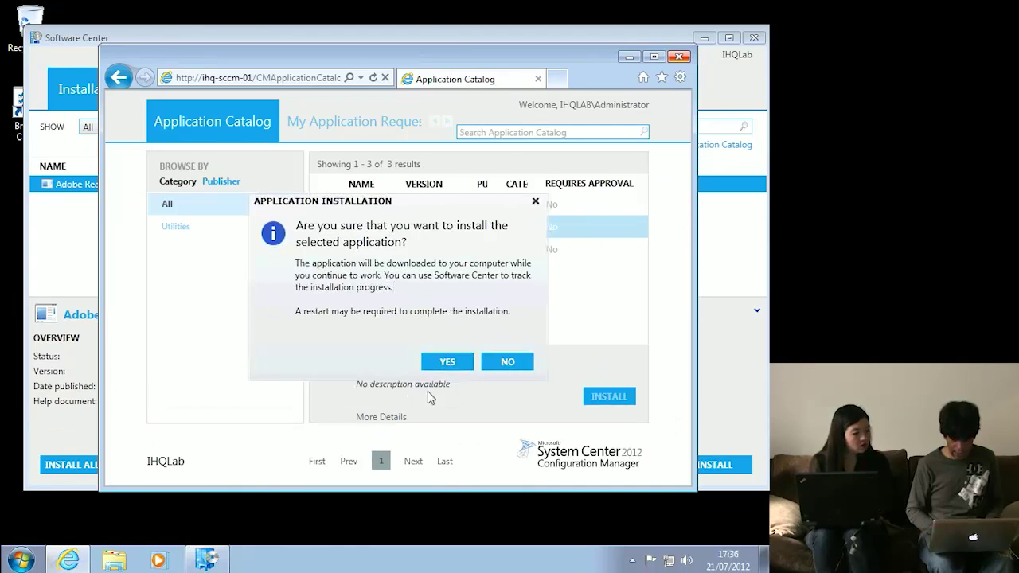
click(446, 355)
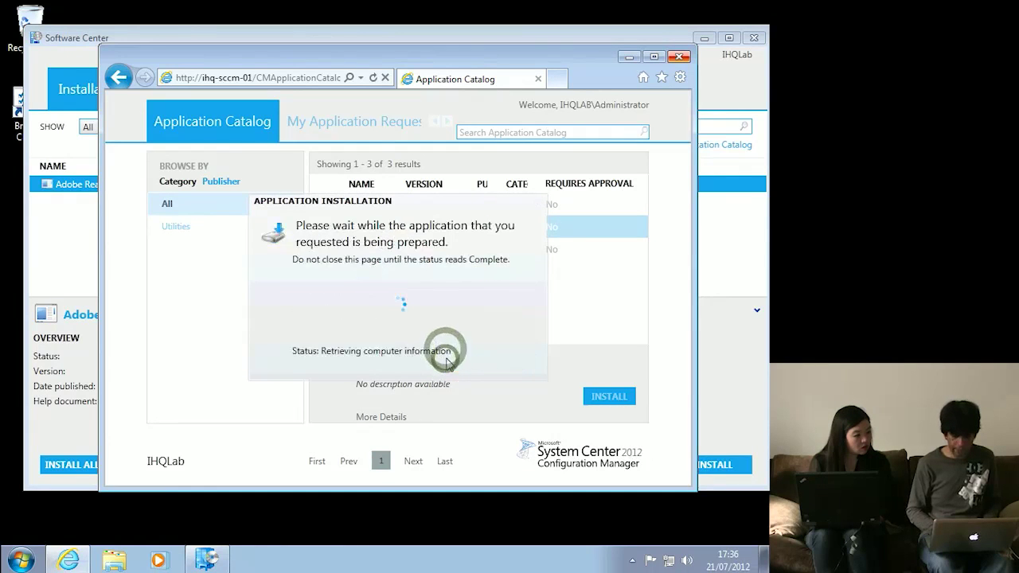
click(755, 38)
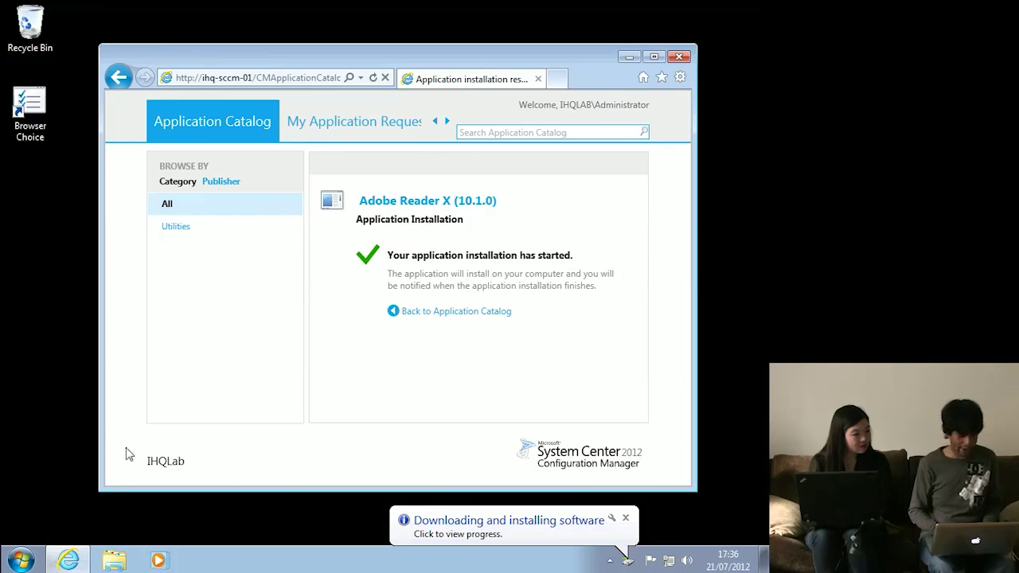
- Browse the Microsoft System Center 2012 Start menu folder, then close the Application Catalog browser
click(19, 560)
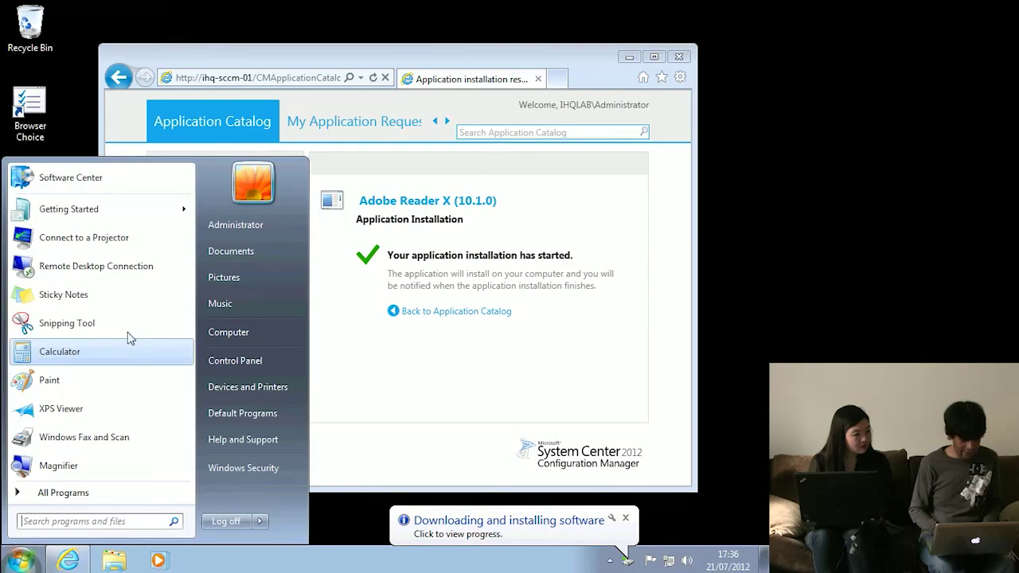
click(68, 493)
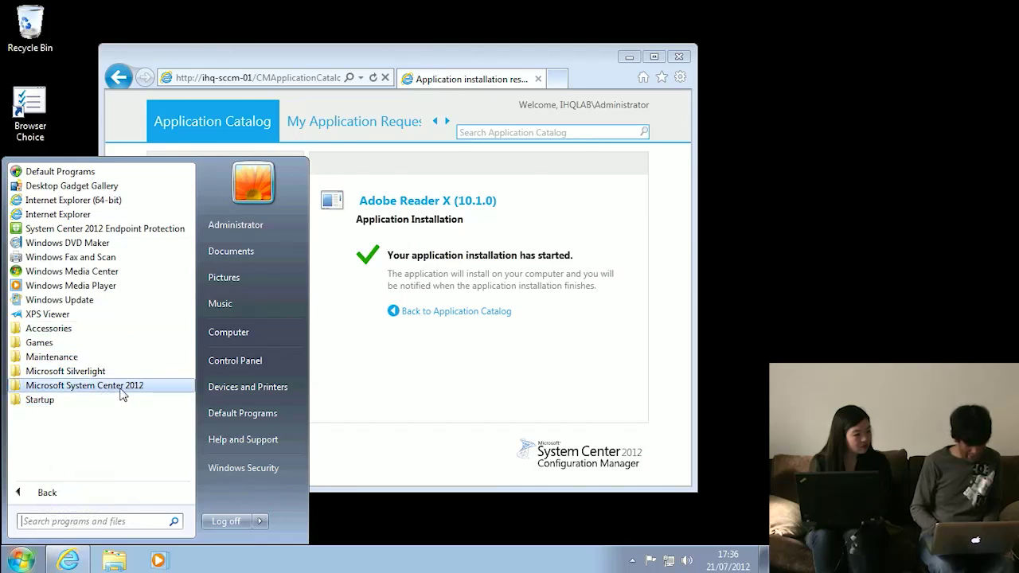
click(116, 386)
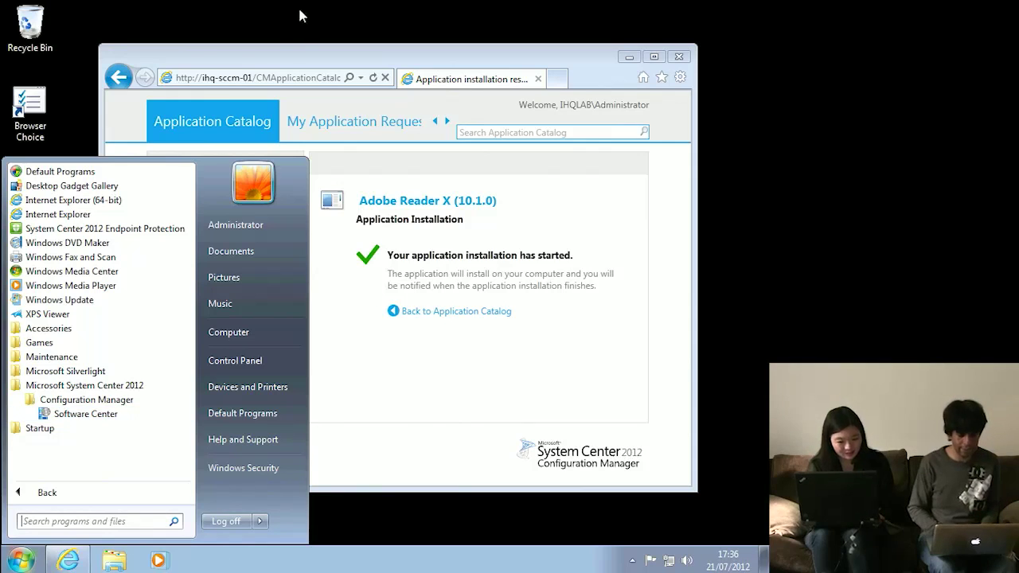
click(292, 68)
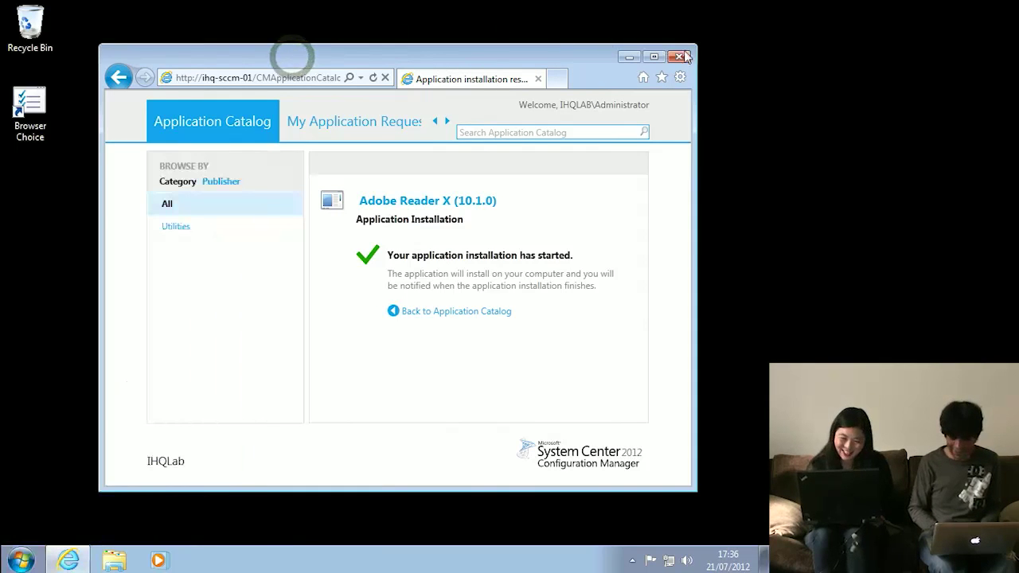
click(679, 58)
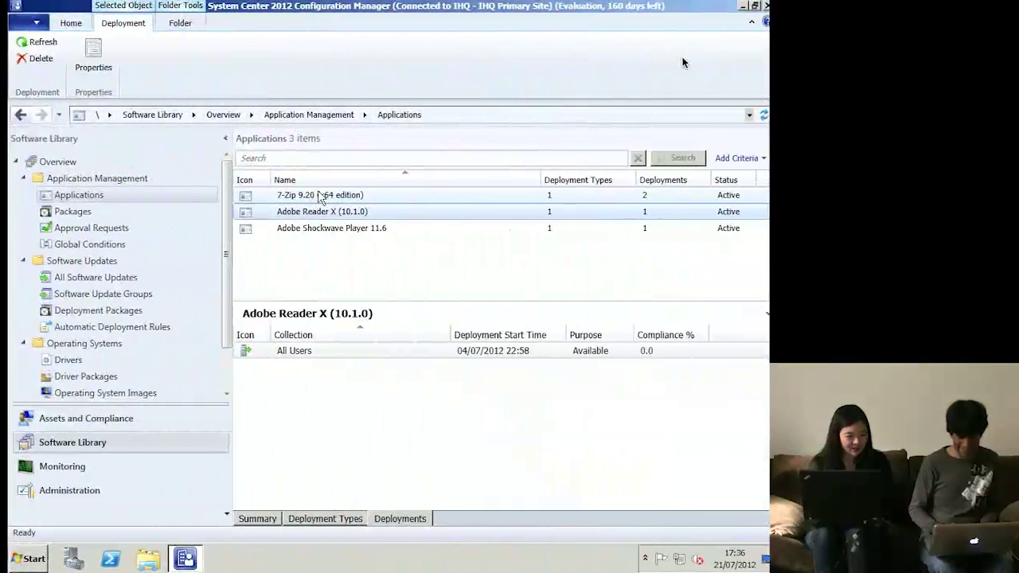
- Recheck the Shockwave, Reader X and 7-Zip deployments, then view the Packages list
click(514, 229)
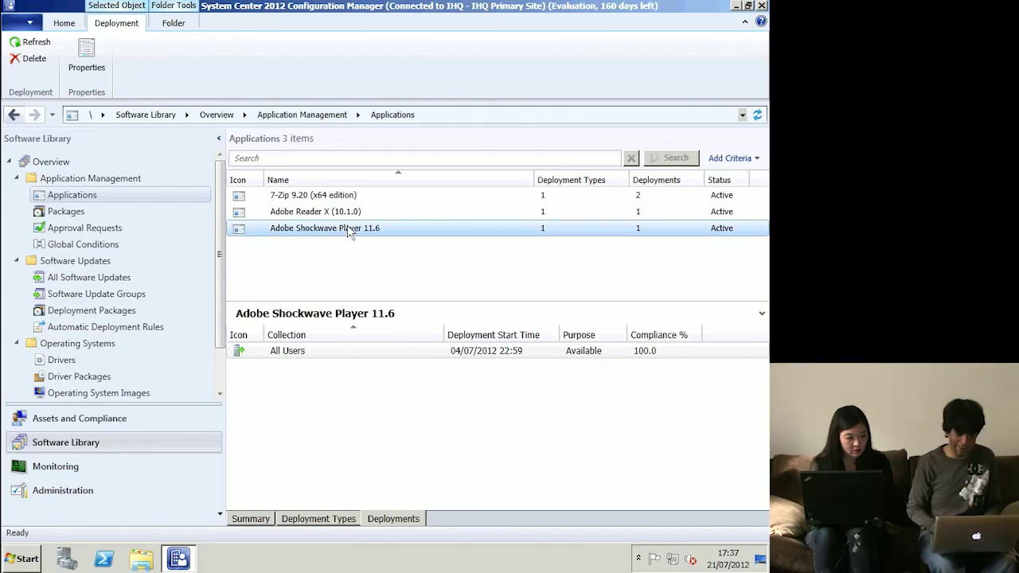
click(315, 211)
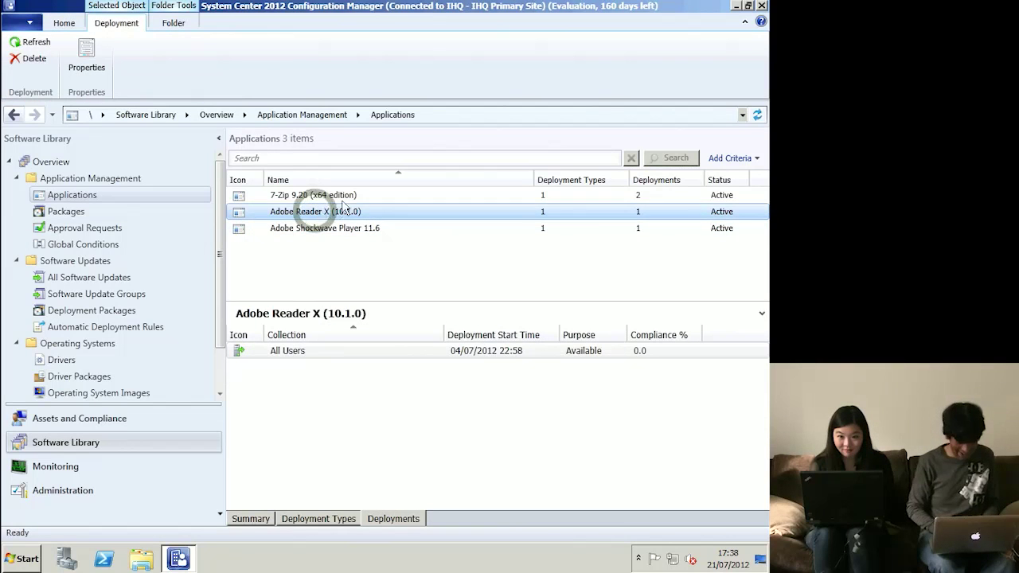
click(330, 196)
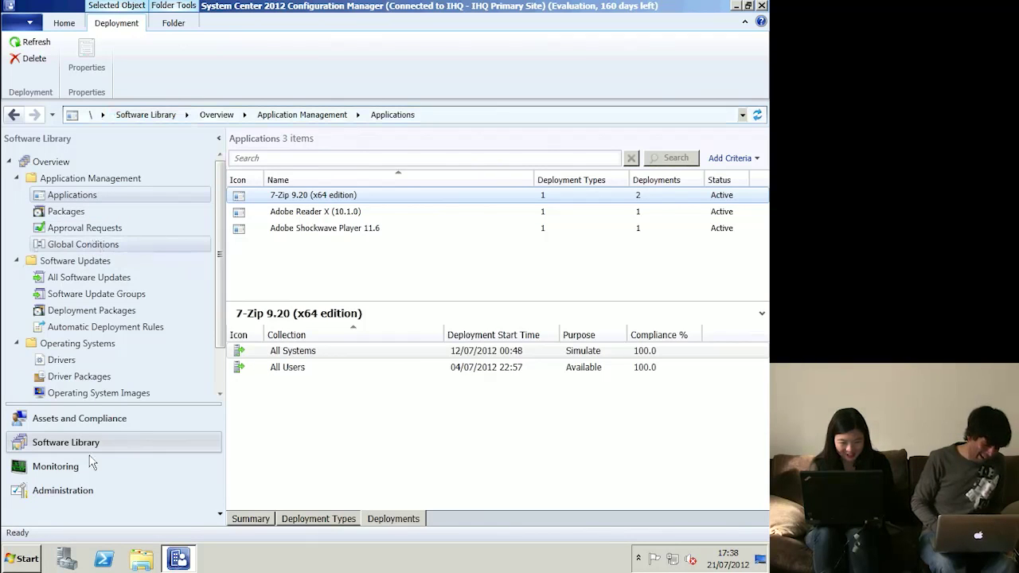
click(95, 491)
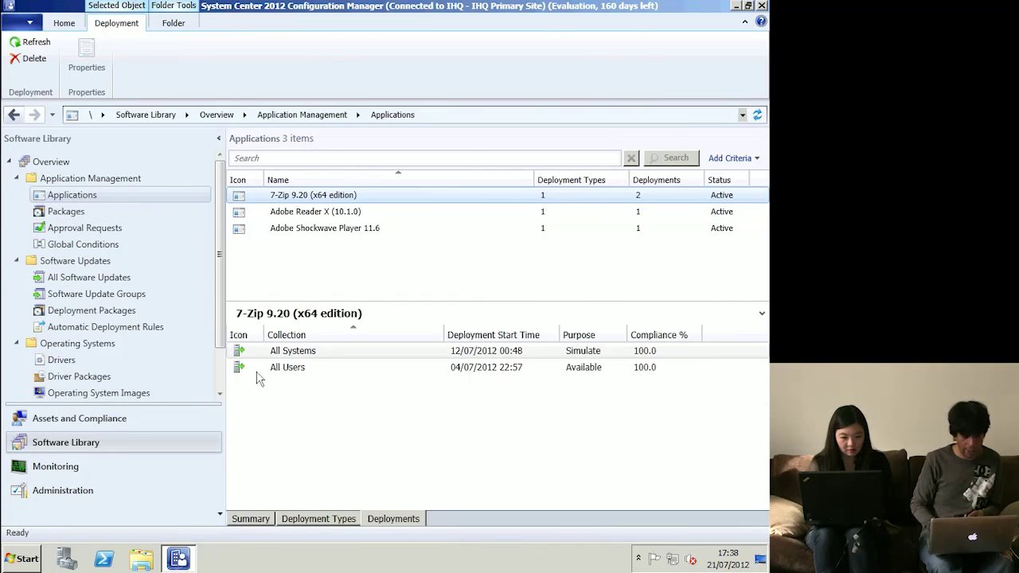
click(75, 210)
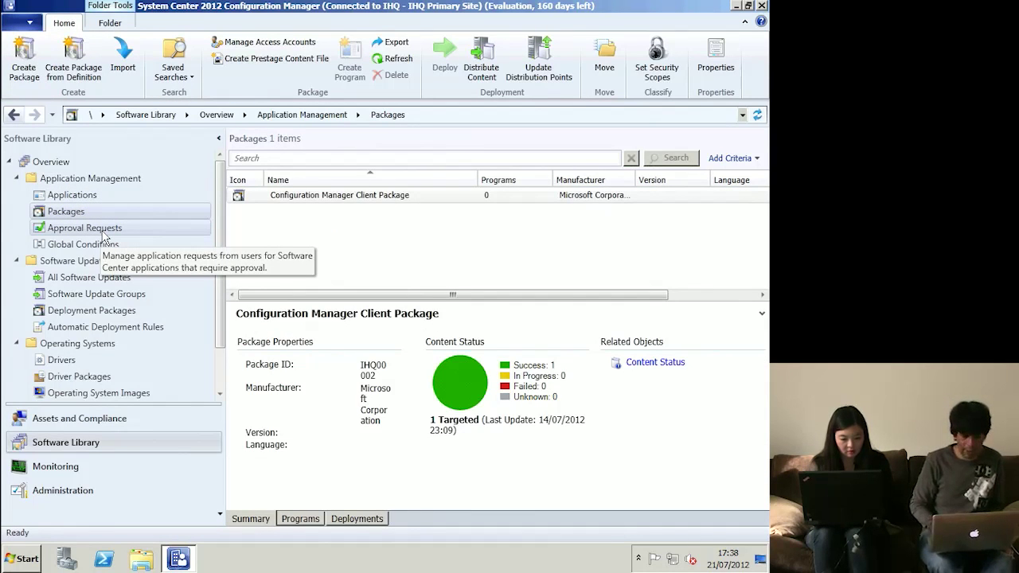
- Collapse Application Management and open Software Updates > All Software Updates
click(18, 177)
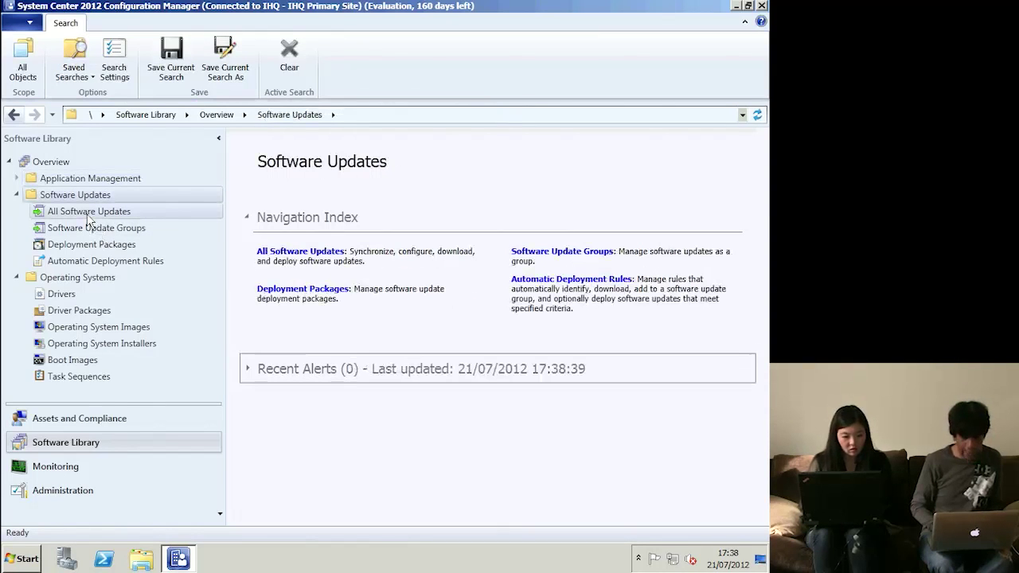
click(88, 213)
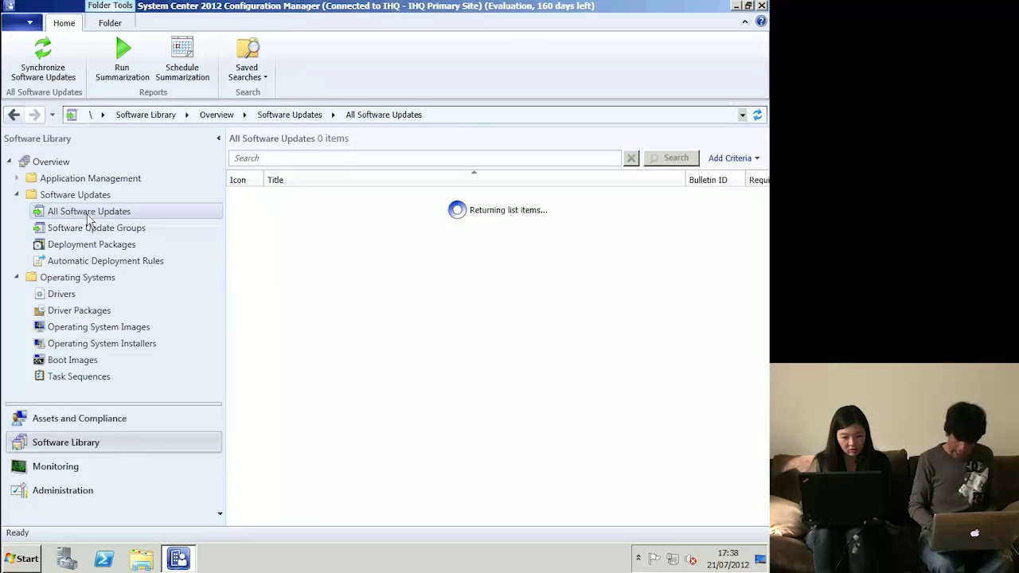
- Inspect update details and sort the updates by the Required column
click(248, 200)
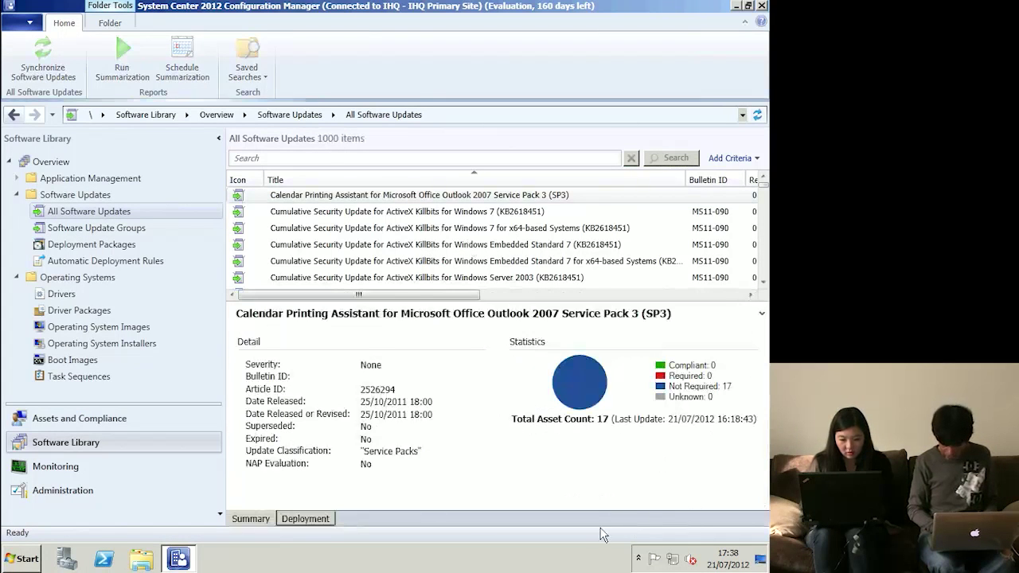
click(503, 295)
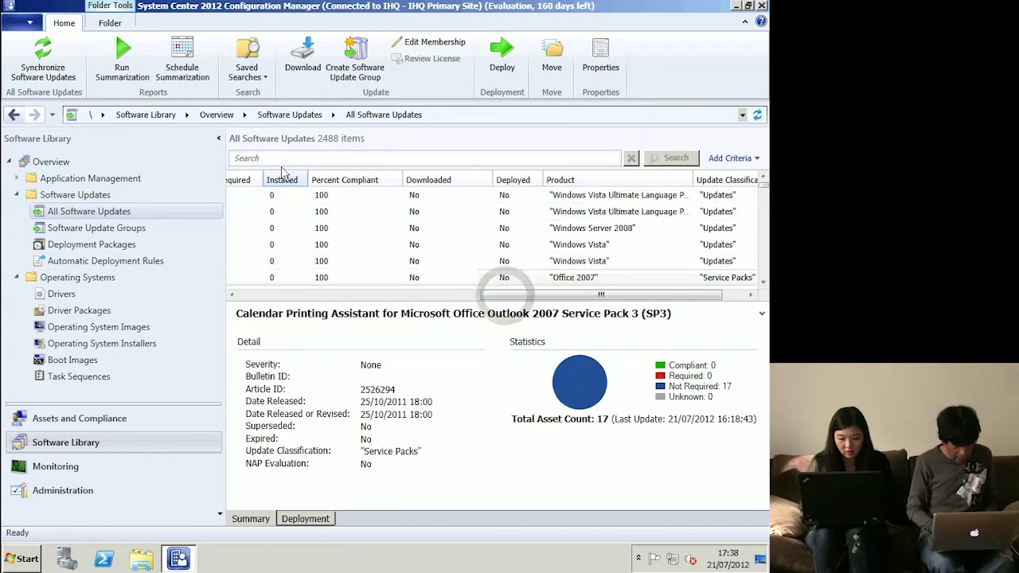
click(232, 294)
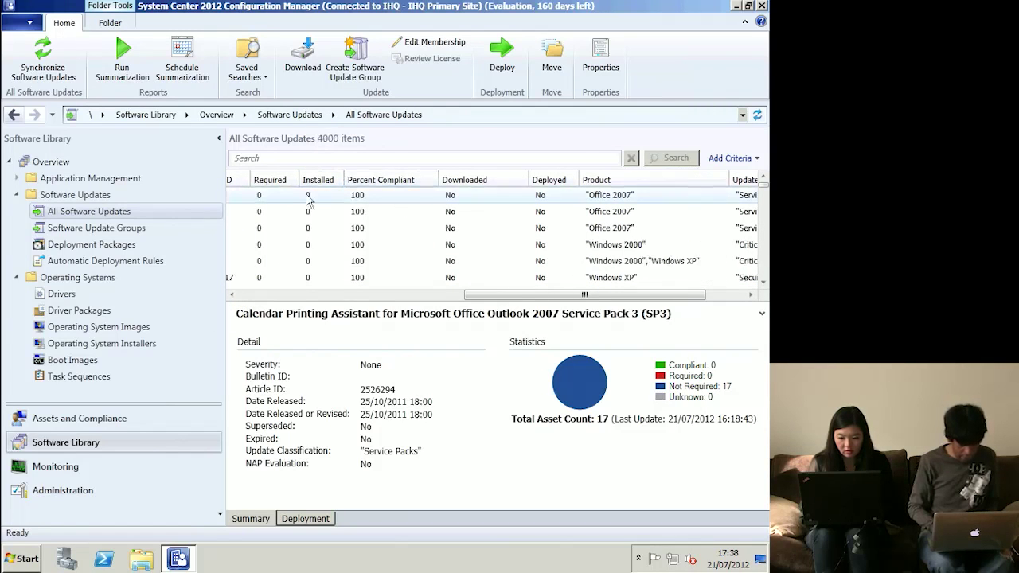
click(271, 180)
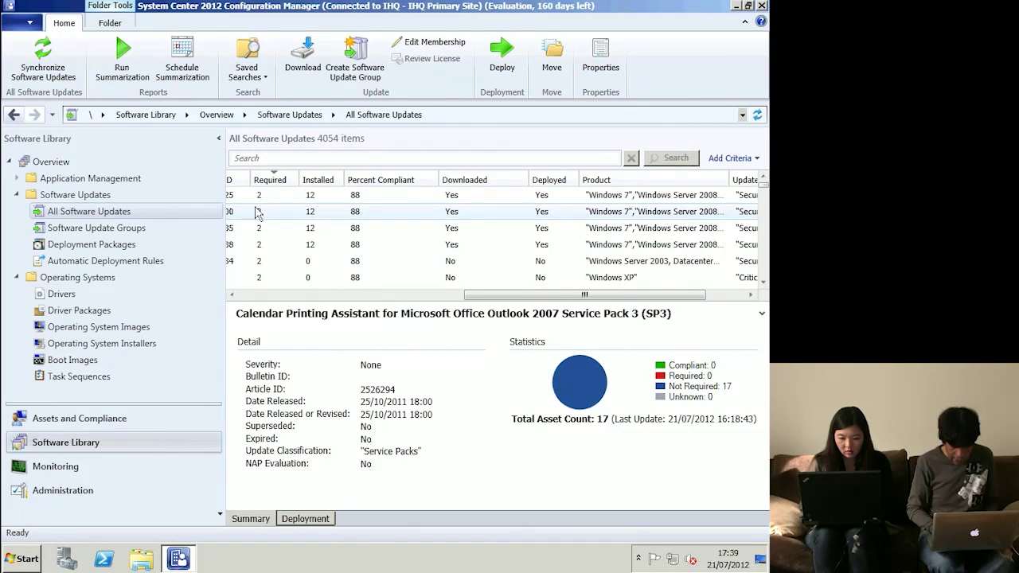
click(257, 212)
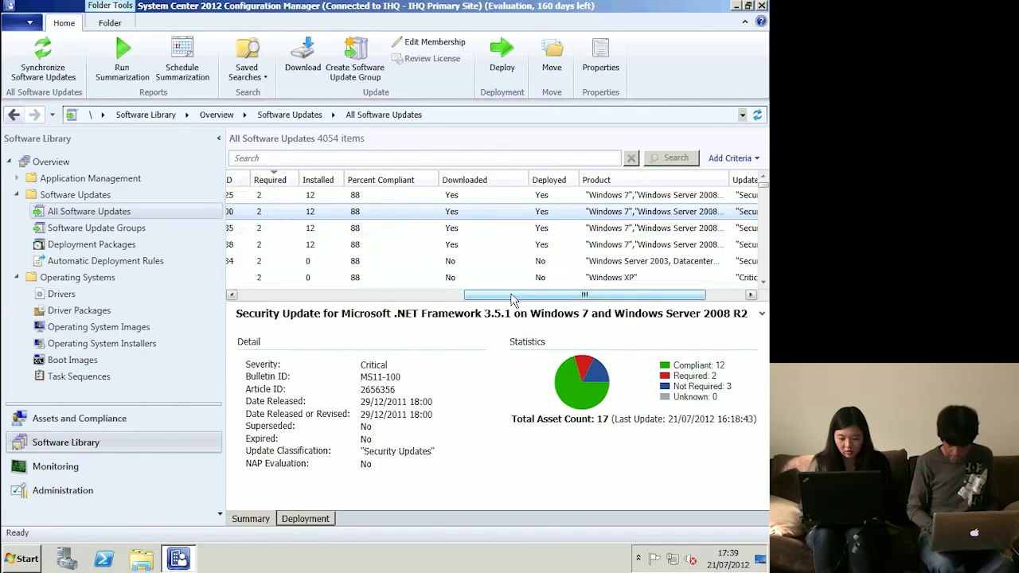
drag(512, 298, 462, 299)
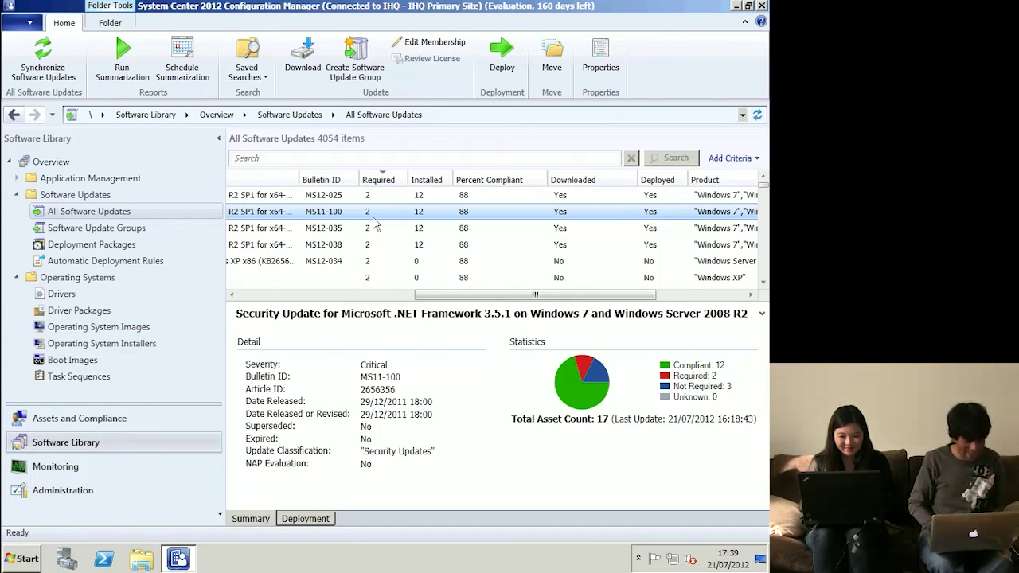
- Browse the Software Update Groups list and return to All Software Updates
click(120, 228)
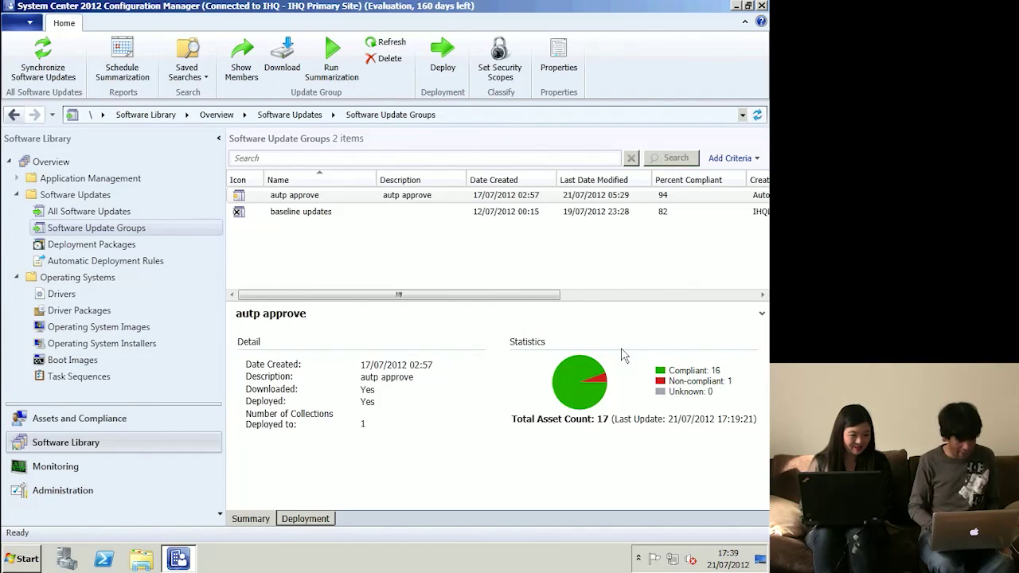
click(120, 219)
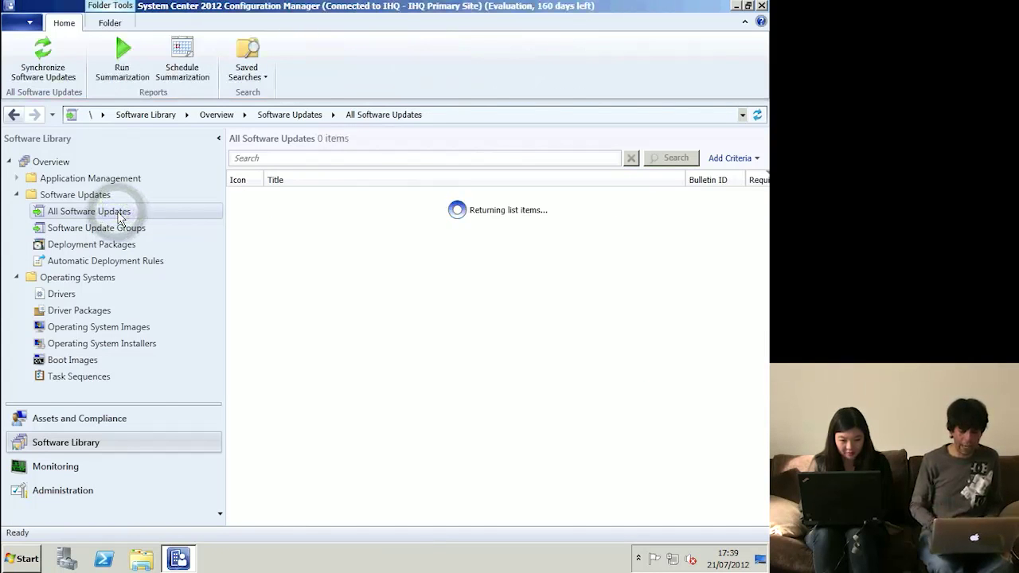
click(131, 228)
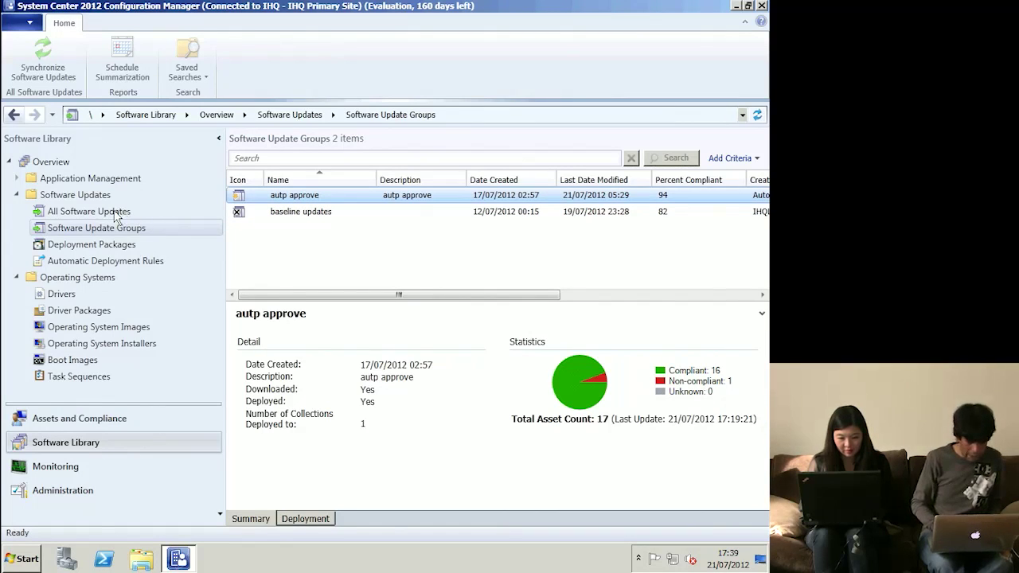
click(115, 214)
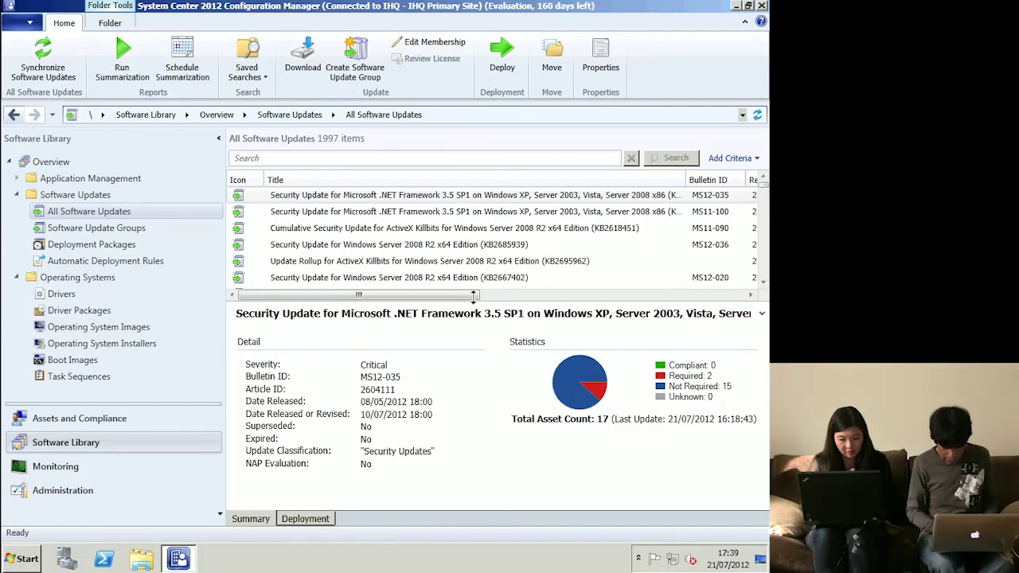
- Select the .NET Framework 3.5 SP1 updates MS12-035 and MS11-100 and bring up their actions
scroll(470, 301, right, 3)
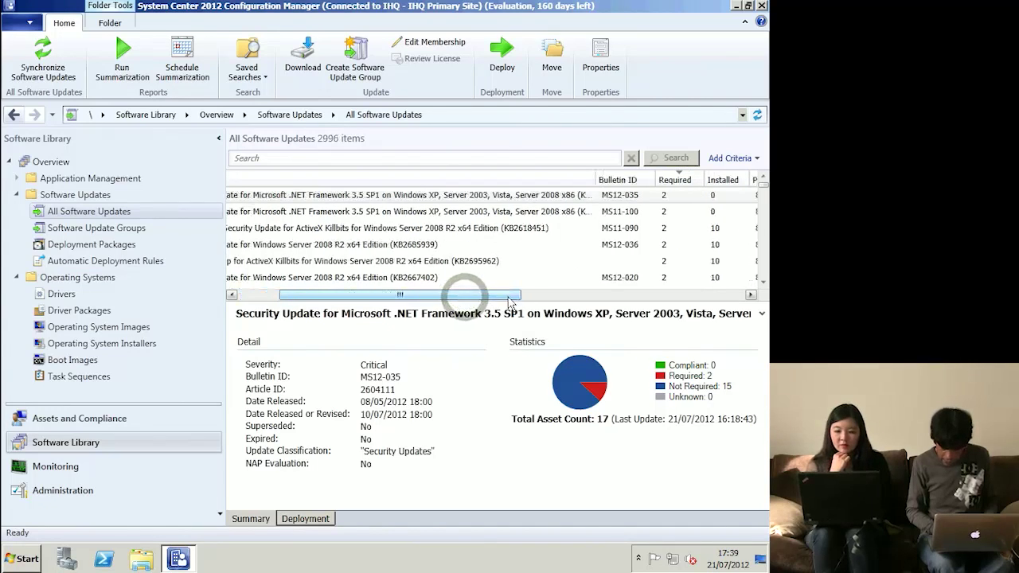
drag(512, 295, 653, 304)
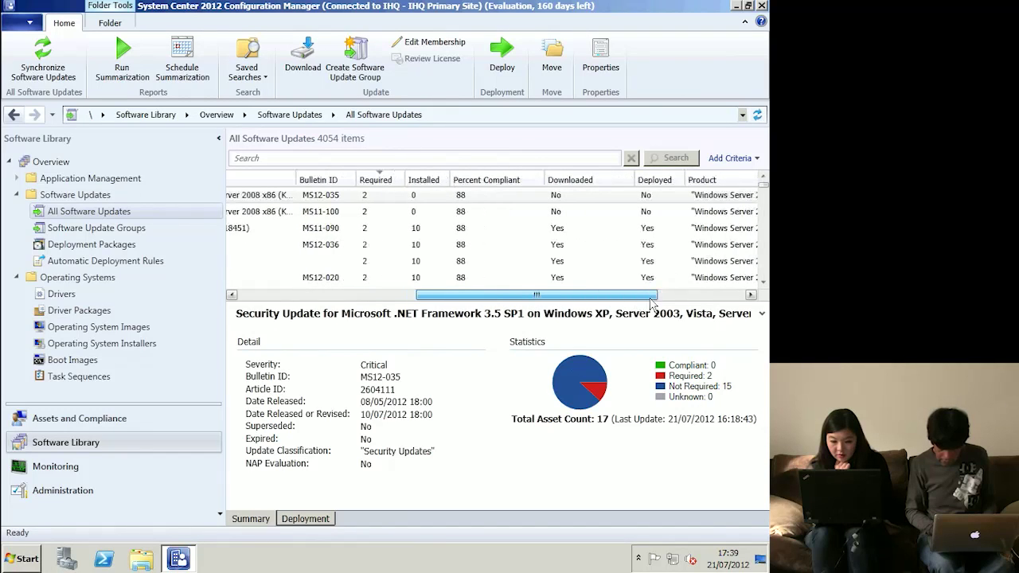
drag(653, 304, 656, 304)
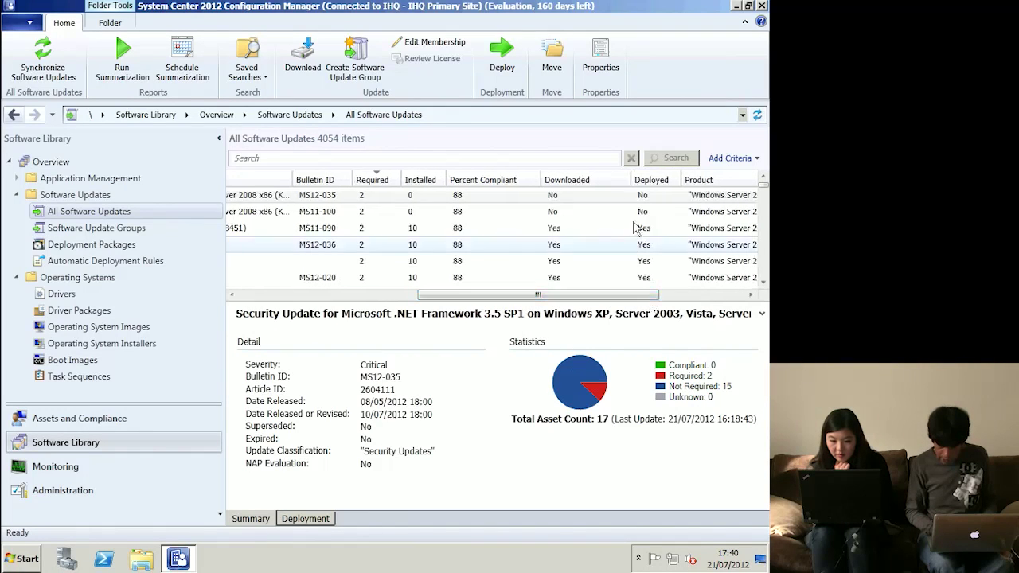
drag(573, 296, 343, 296)
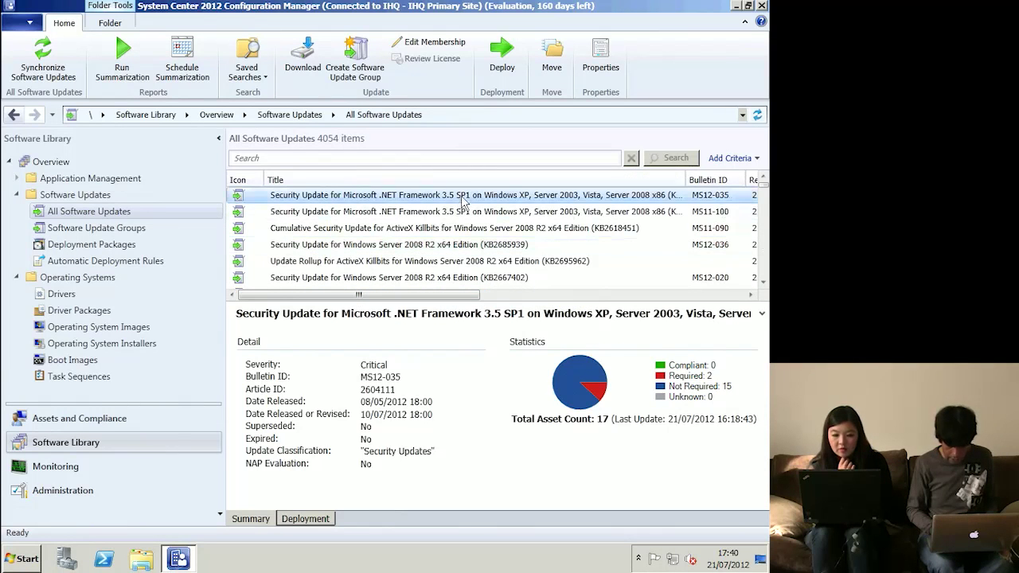
click(490, 199)
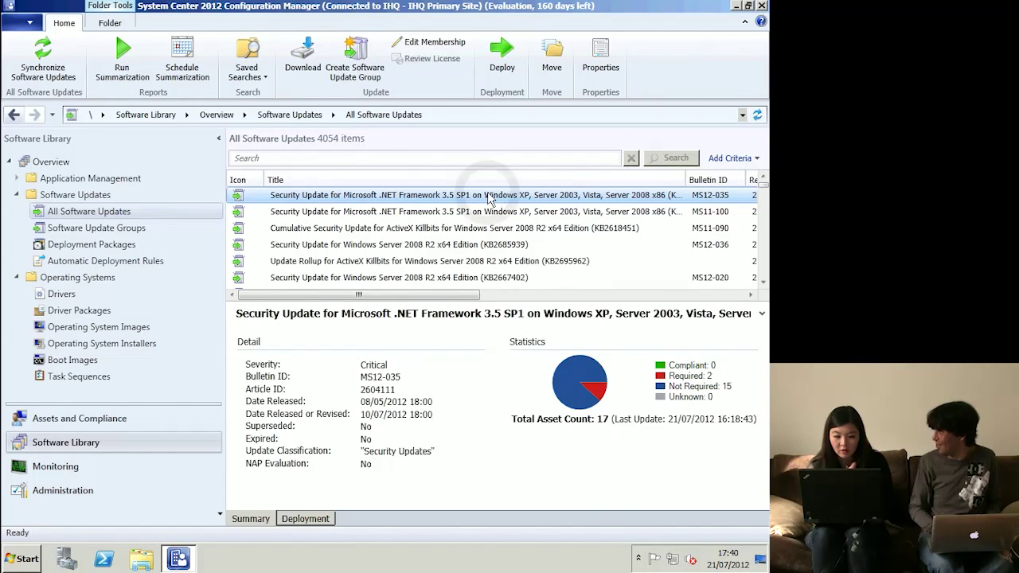
ctrl+click(489, 213)
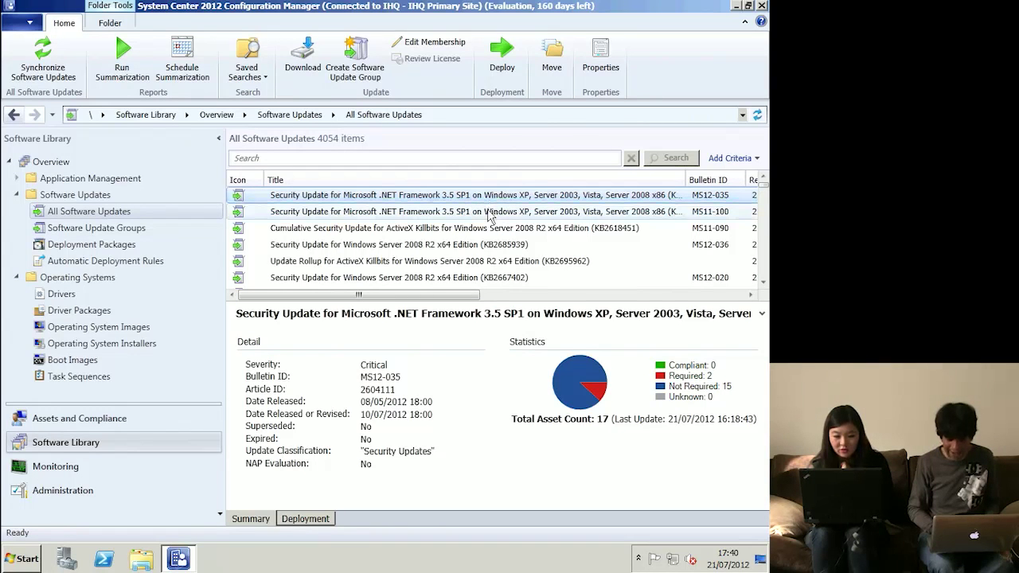
right_click(490, 214)
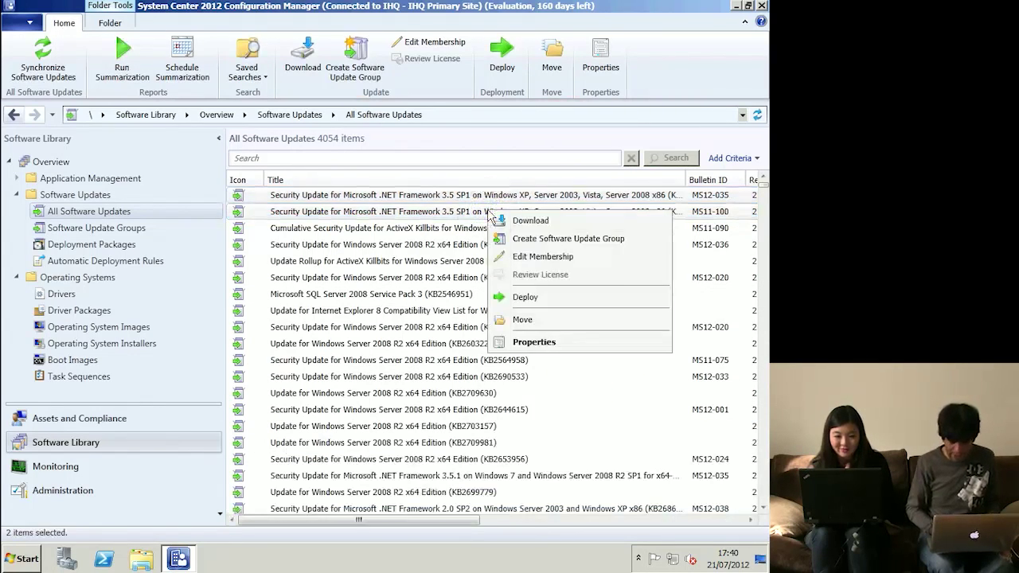
- Download both .NET Framework 3.5 SP1 security updates from the Internet, in English, into the existing baseline updates package
click(530, 221)
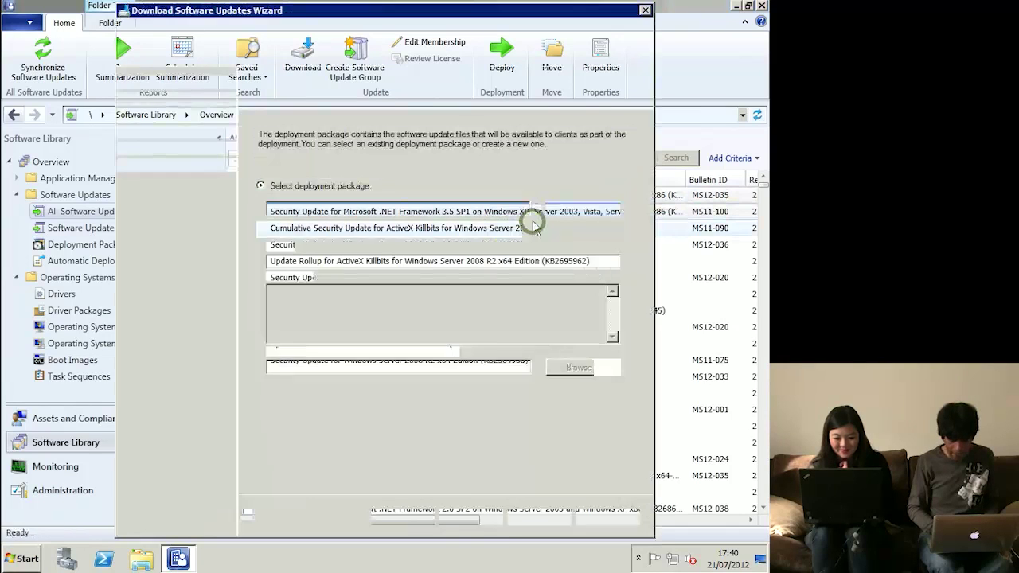
click(333, 233)
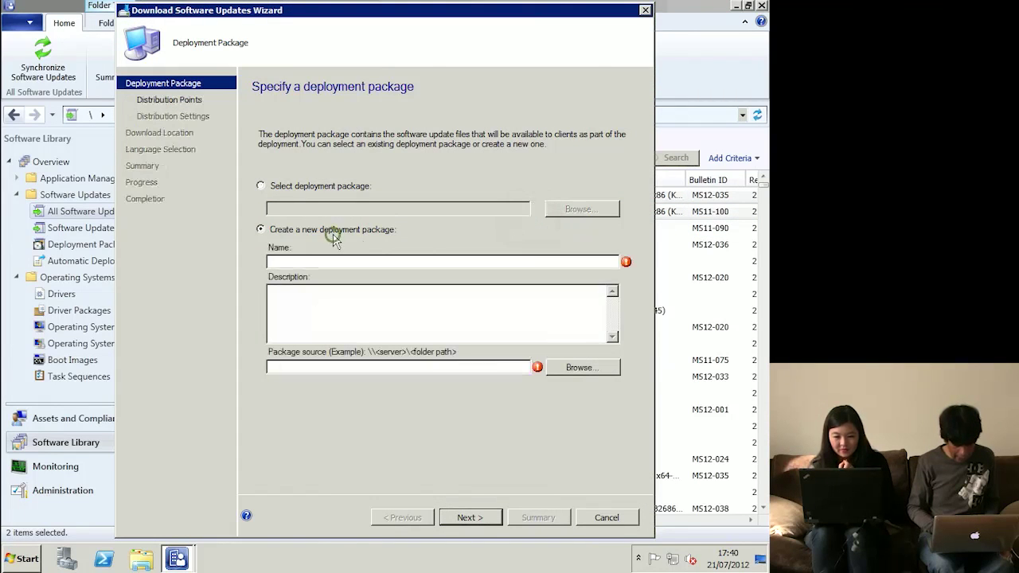
click(316, 189)
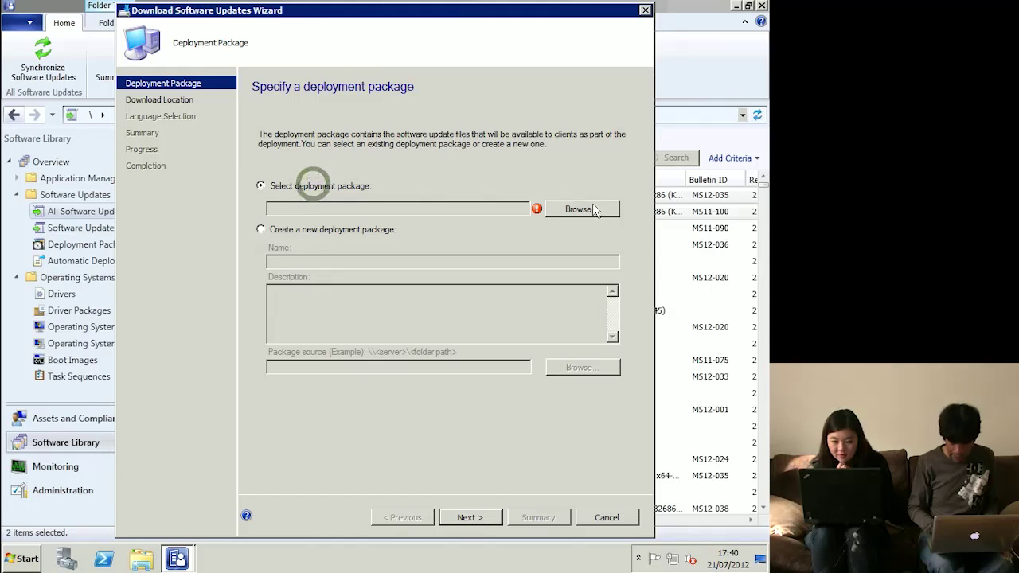
click(587, 209)
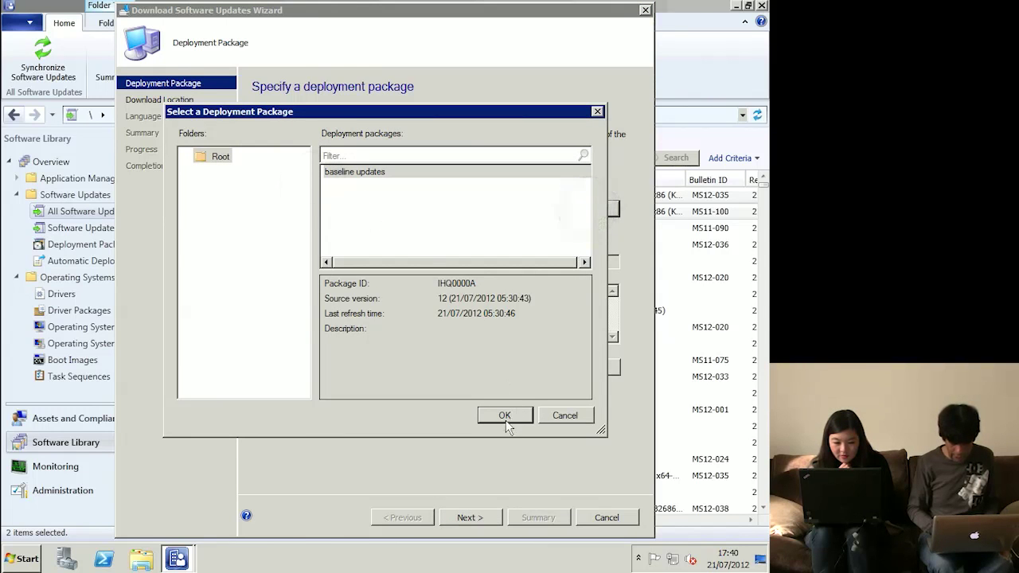
click(510, 413)
click(488, 518)
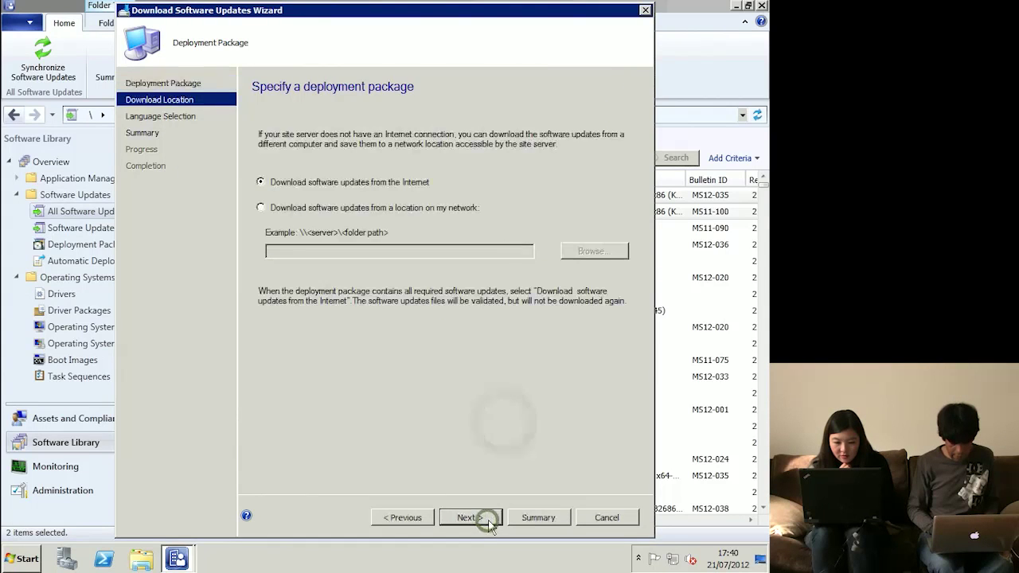
click(488, 518)
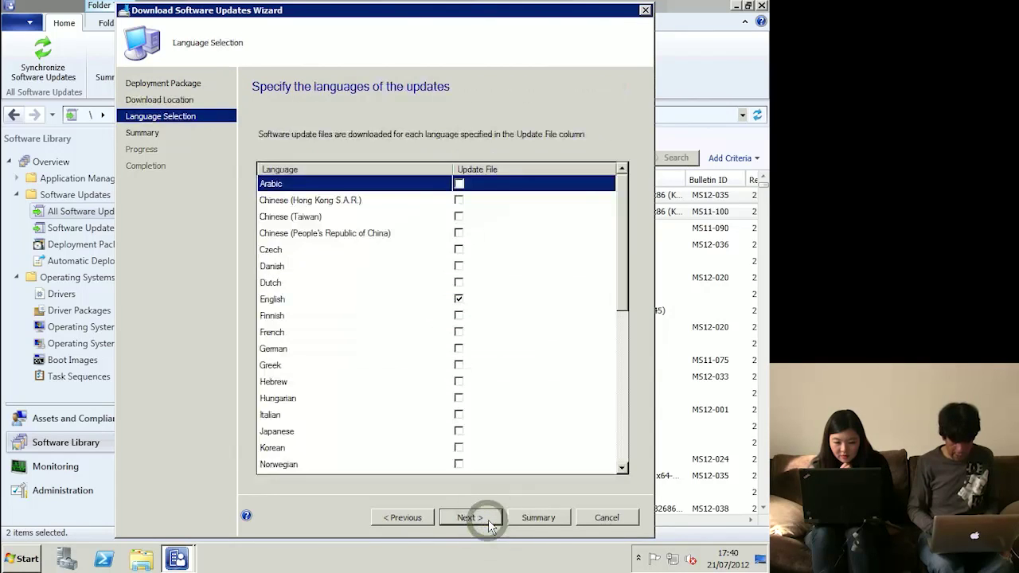
click(488, 519)
click(488, 518)
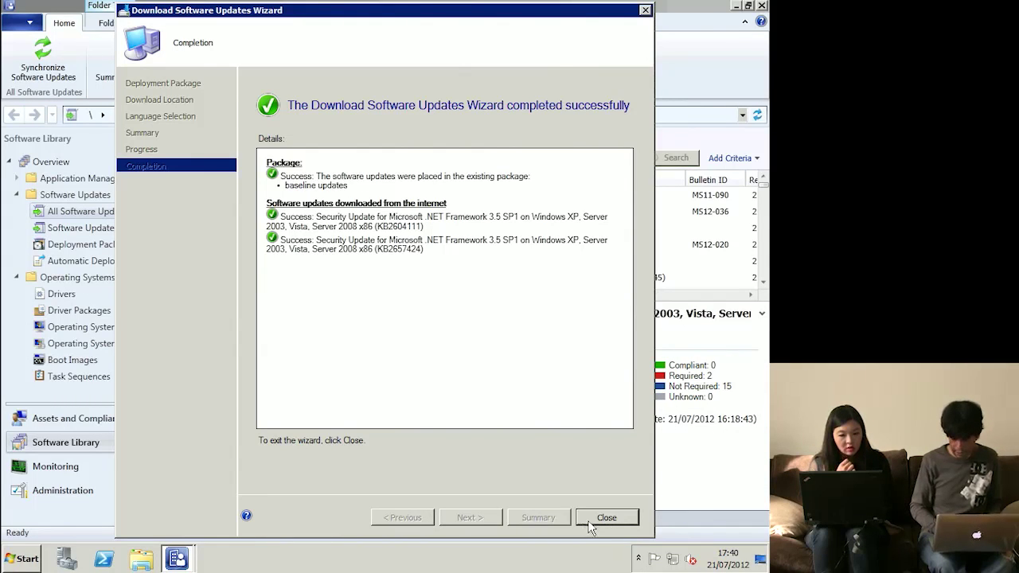
click(605, 519)
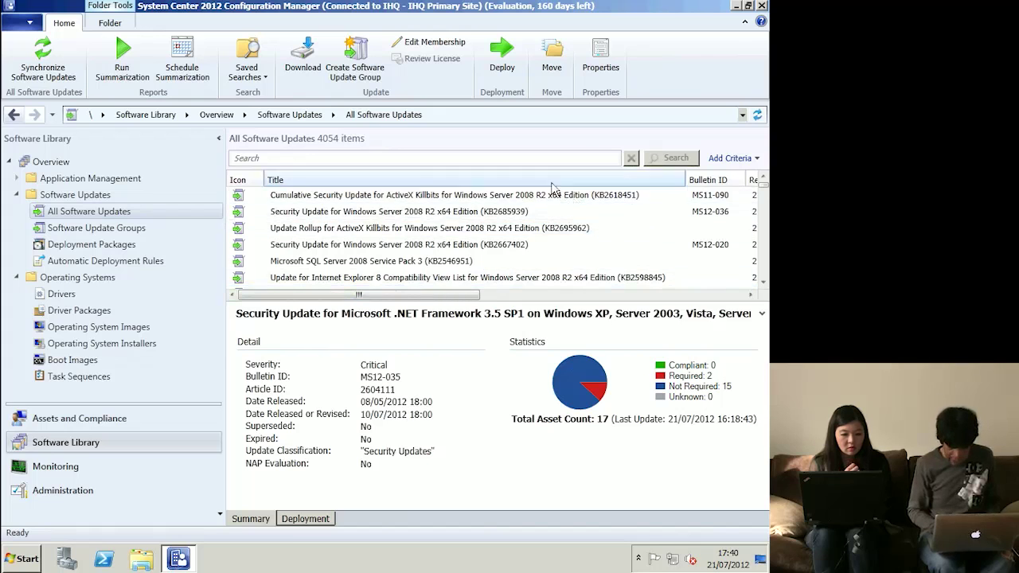
- Open the KB2685939 update's group membership and tick baseline updates, then dismiss without saving
click(525, 213)
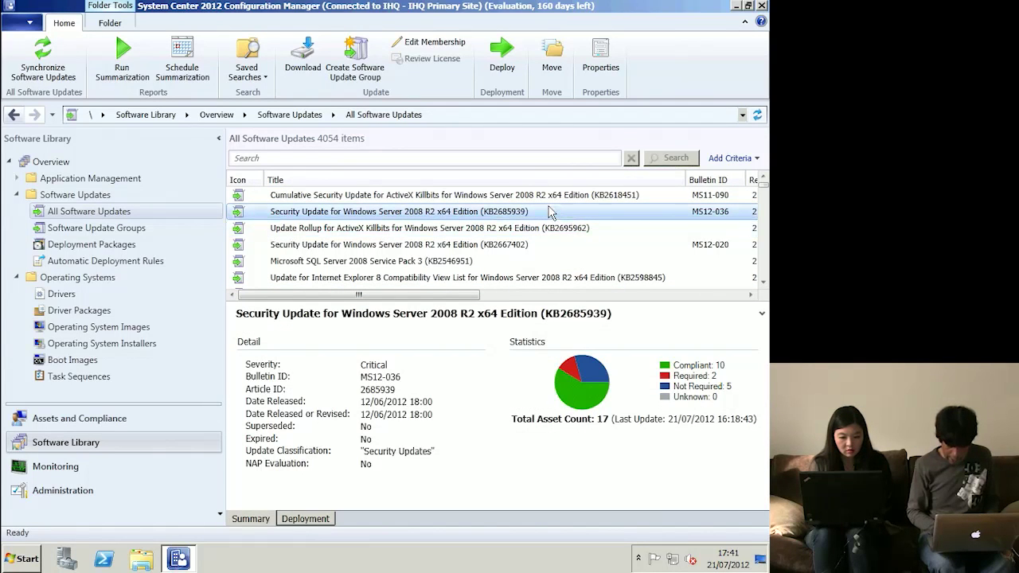
right_click(549, 213)
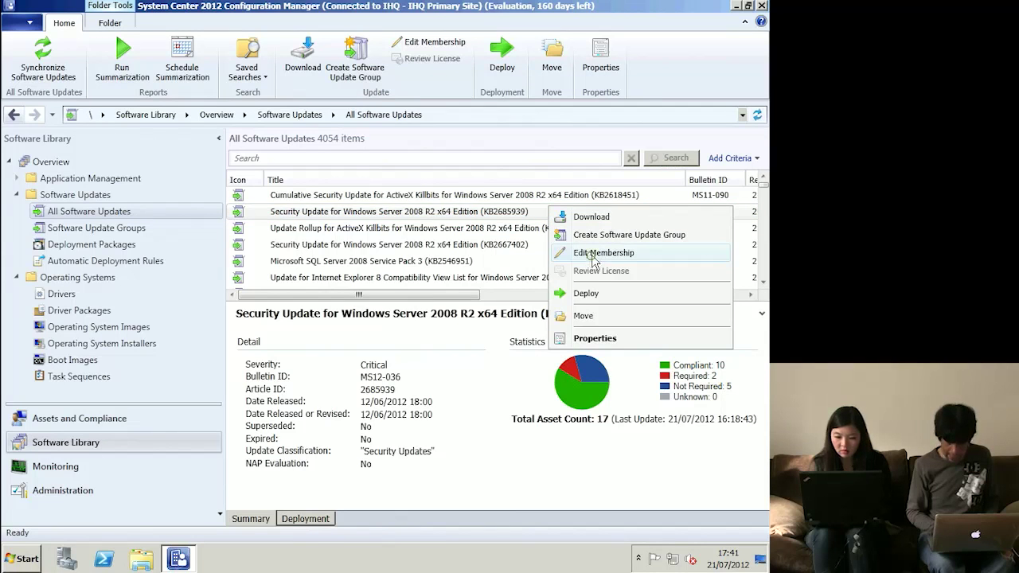
click(593, 255)
click(238, 212)
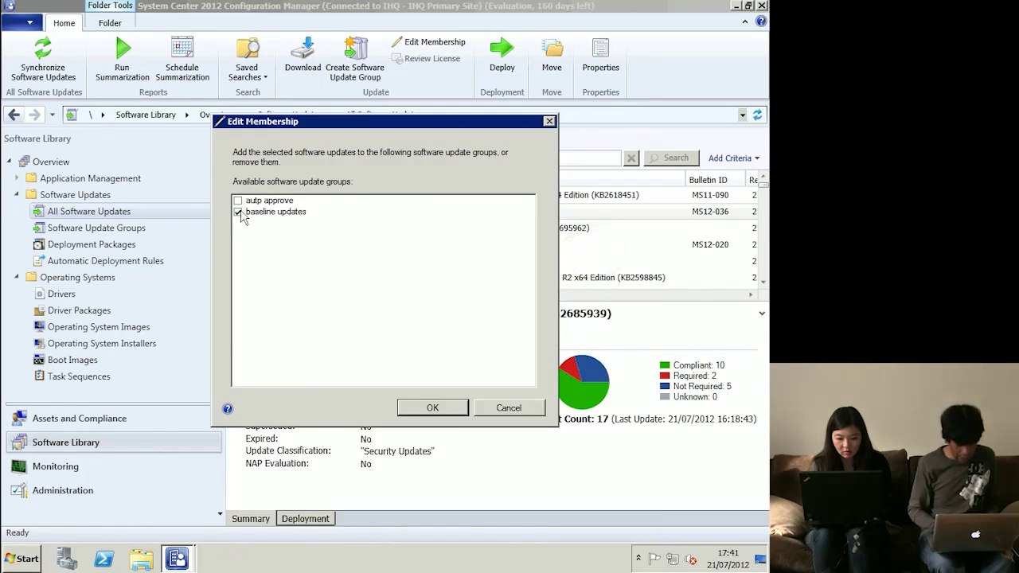
key(Escape)
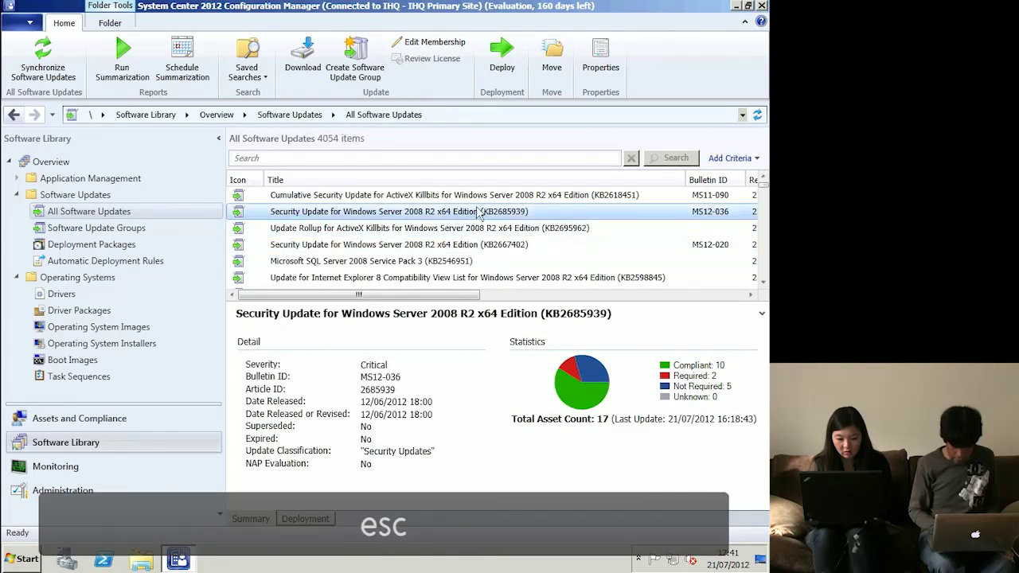
- View the Windows Server 2008 R2 update's group membership without changes, then list the Software Update Groups
click(681, 295)
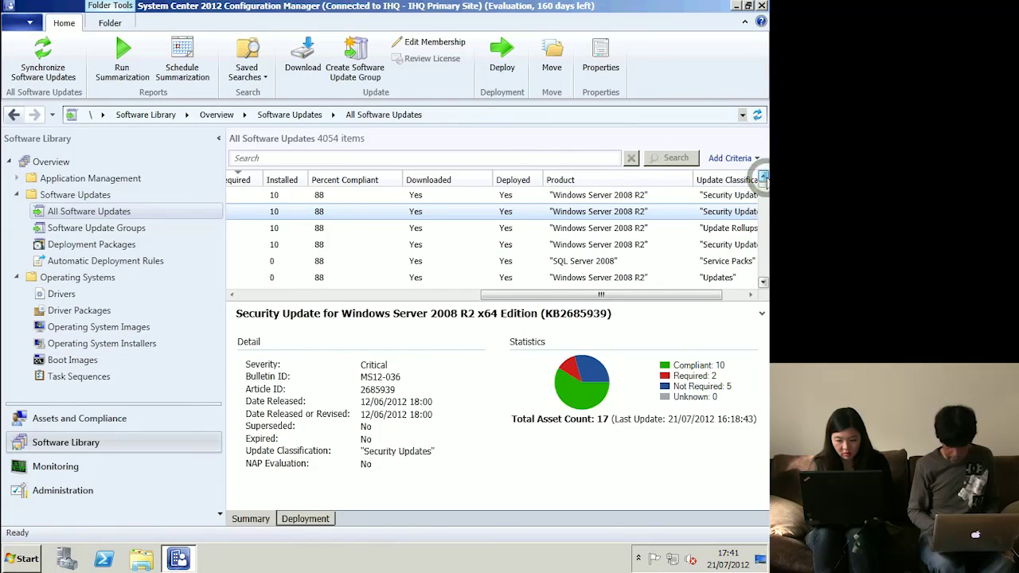
click(765, 227)
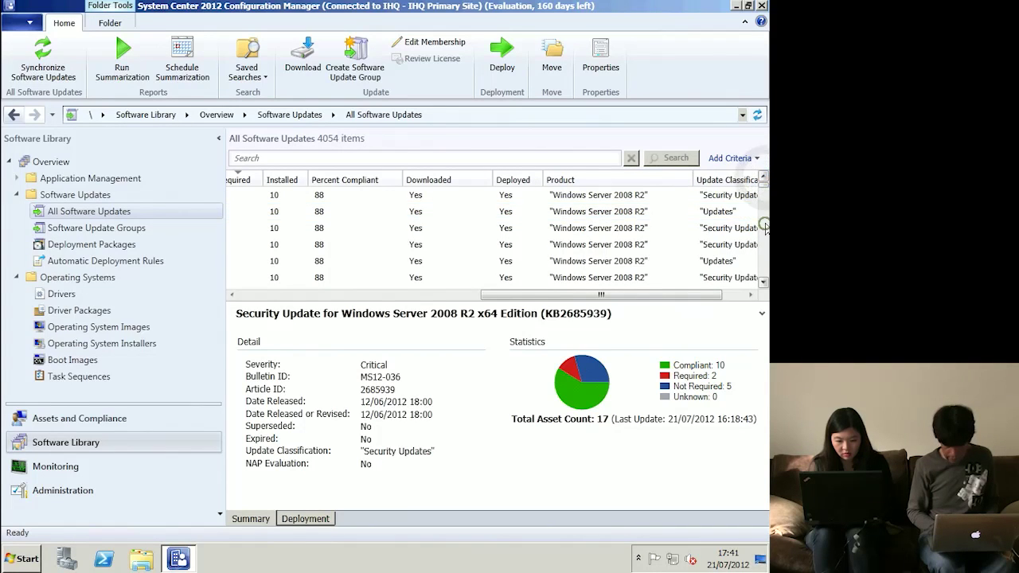
click(765, 227)
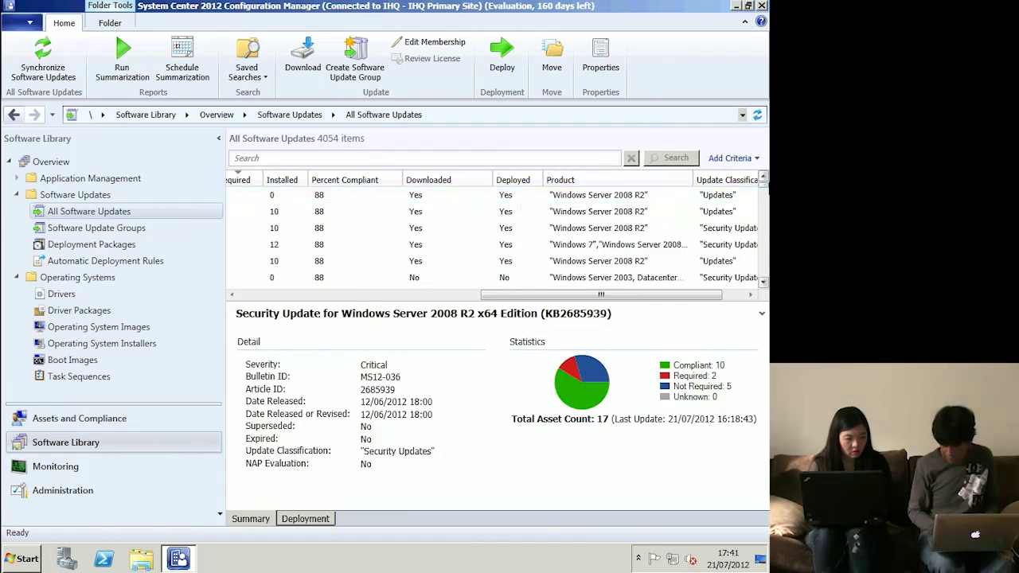
click(763, 177)
click(762, 176)
click(763, 177)
click(763, 176)
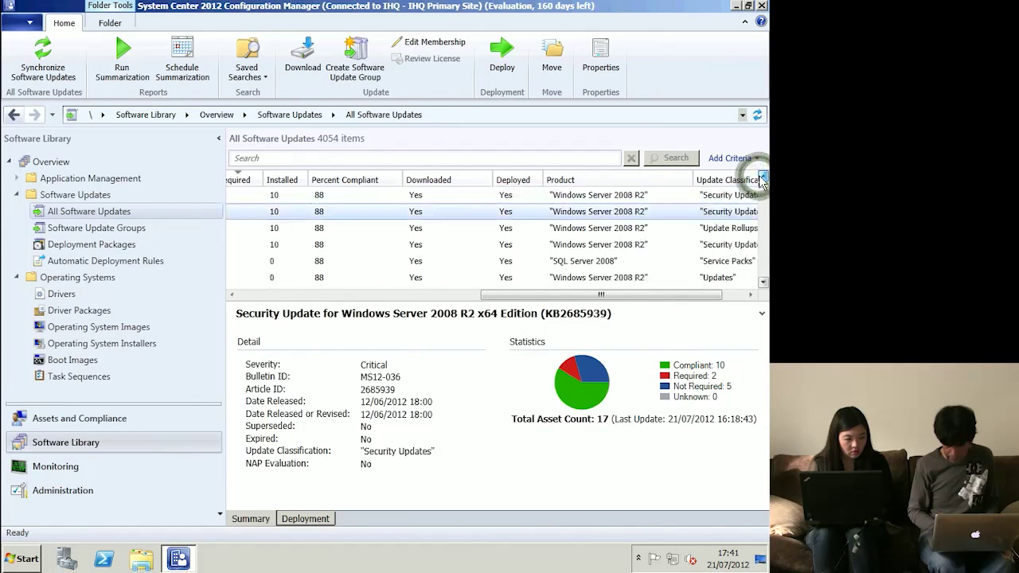
right_click(617, 210)
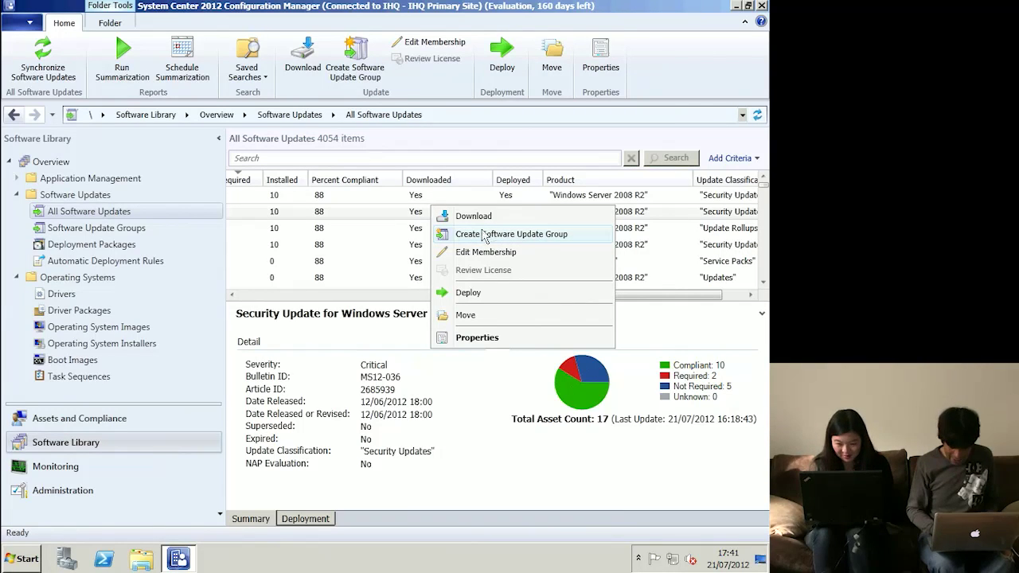
click(507, 253)
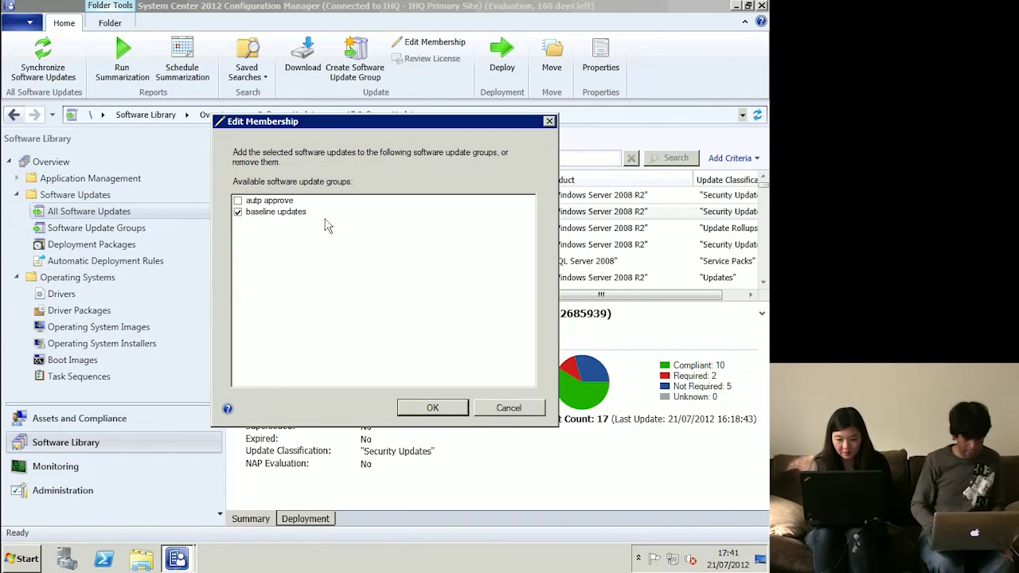
key(Escape)
click(109, 229)
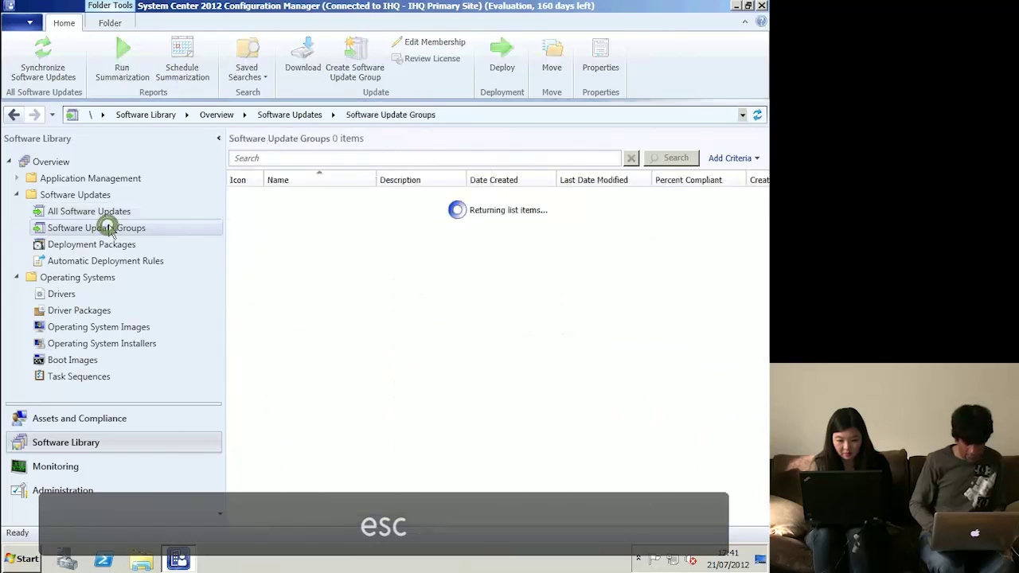
- Review the deployments of baseline updates and autp approve, and list autp approve's four definition updates
click(311, 213)
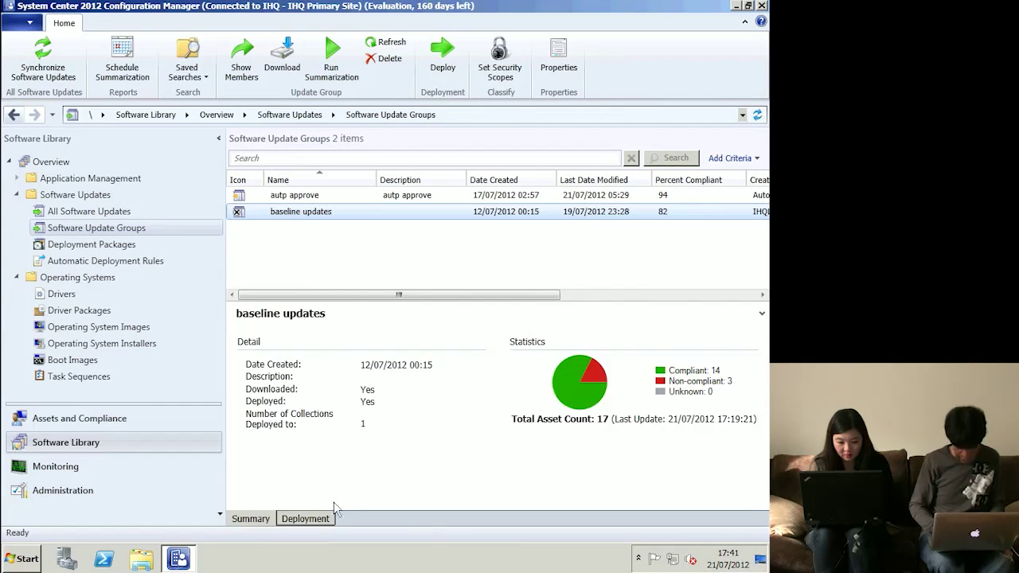
click(305, 518)
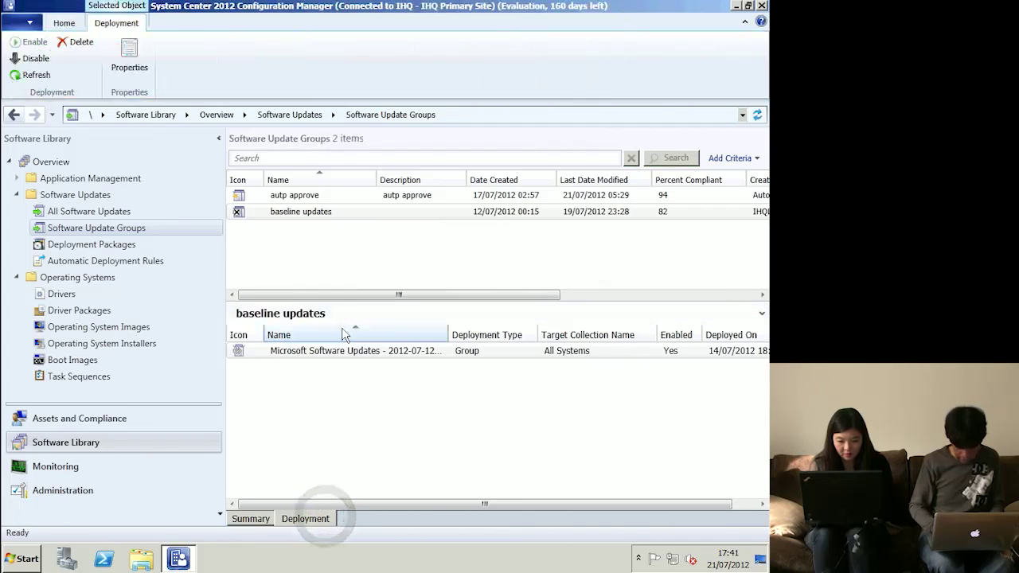
click(370, 350)
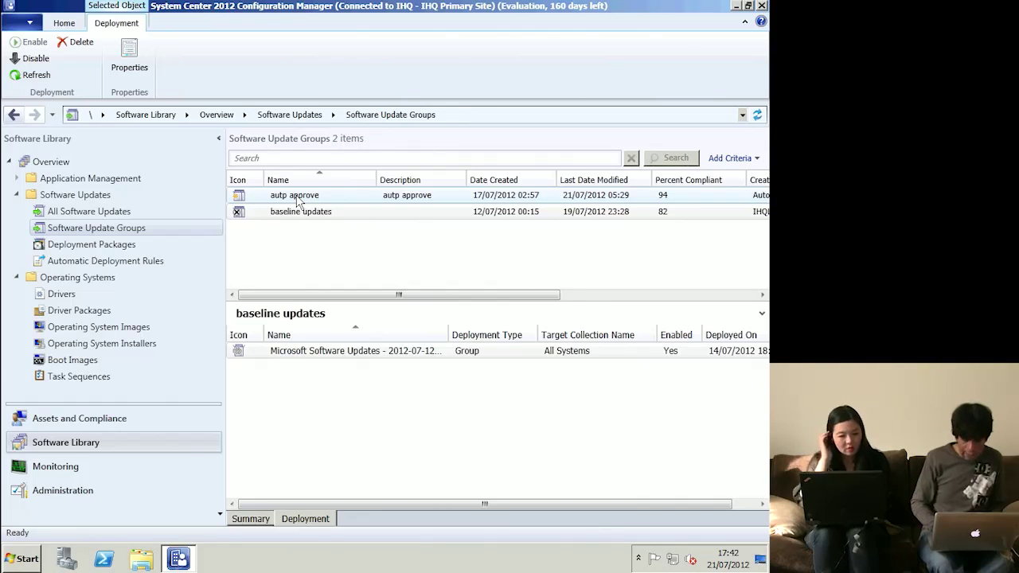
click(297, 198)
double_click(307, 351)
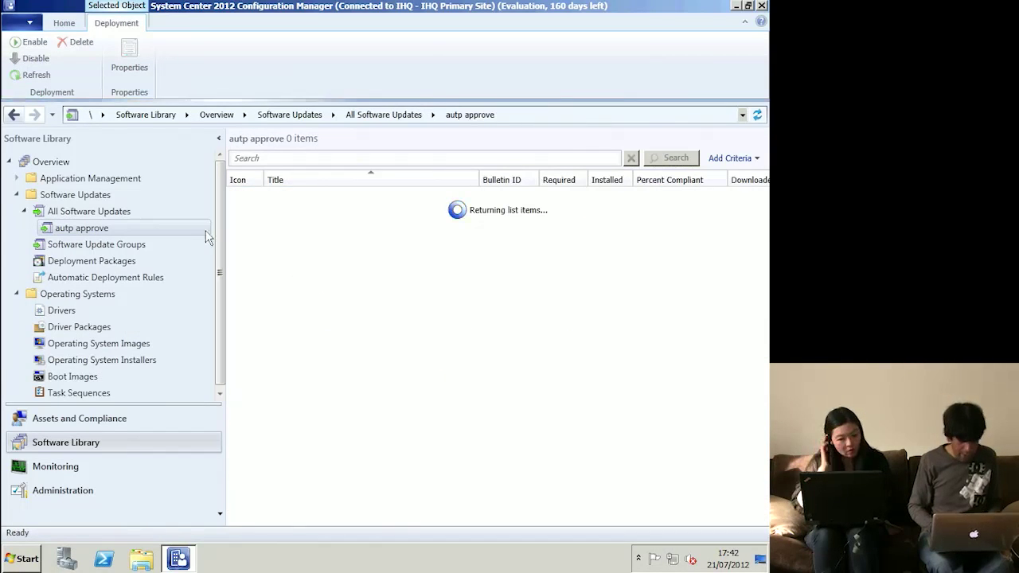
- Check autp approve's properties and schedule a compliance summarization for that group
right_click(92, 236)
click(149, 366)
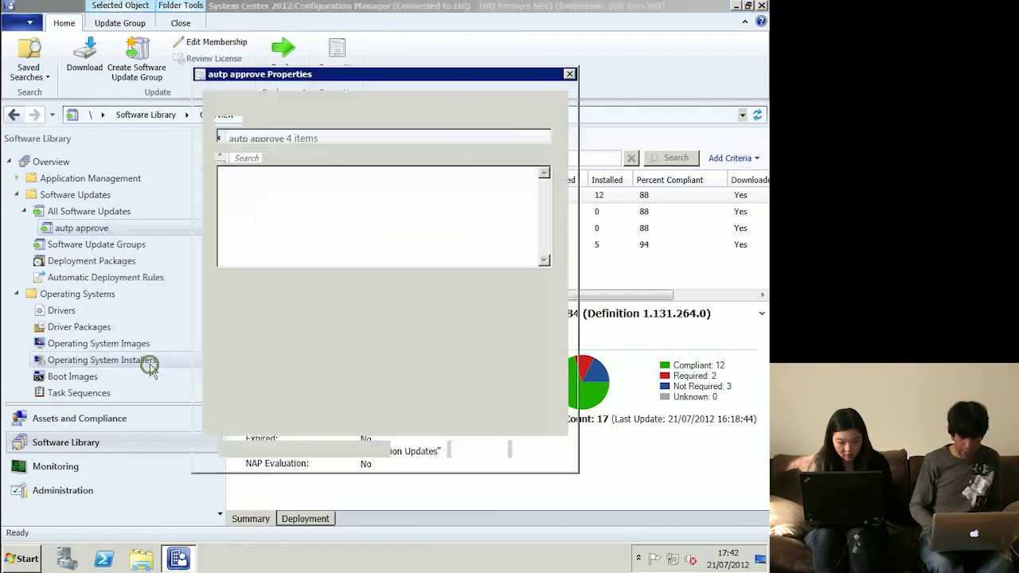
key(Escape)
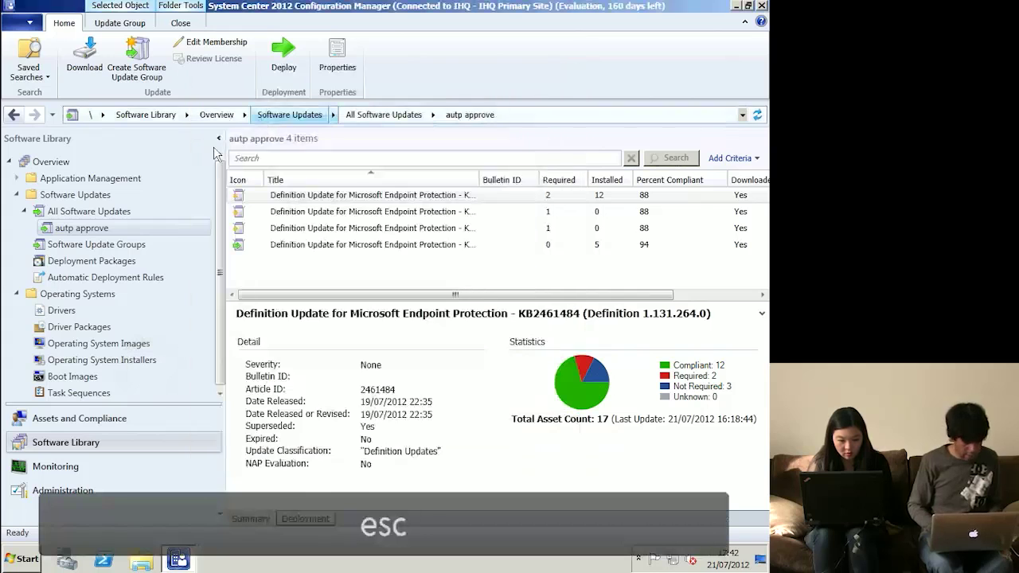
right_click(96, 237)
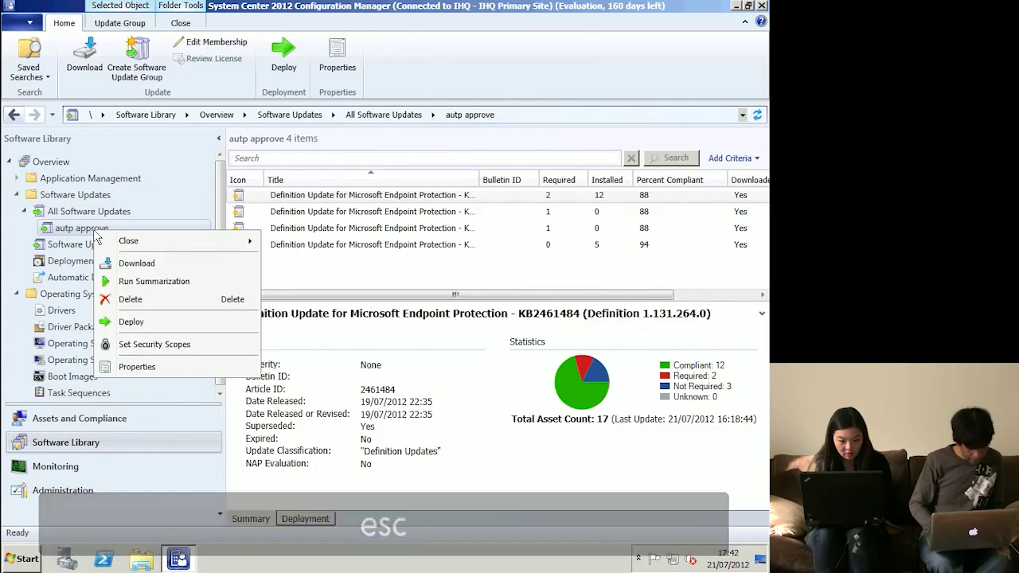
click(174, 284)
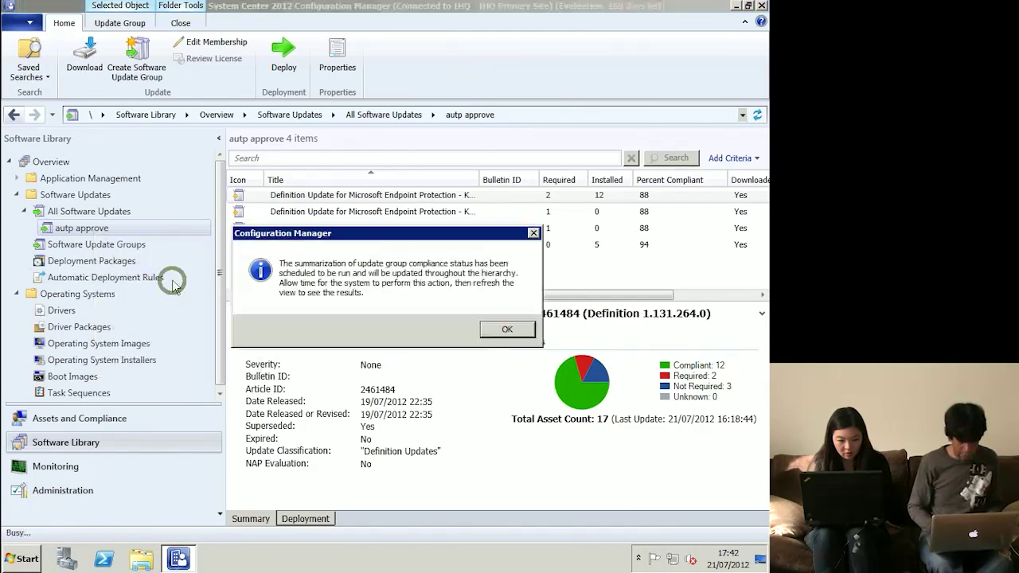
click(504, 330)
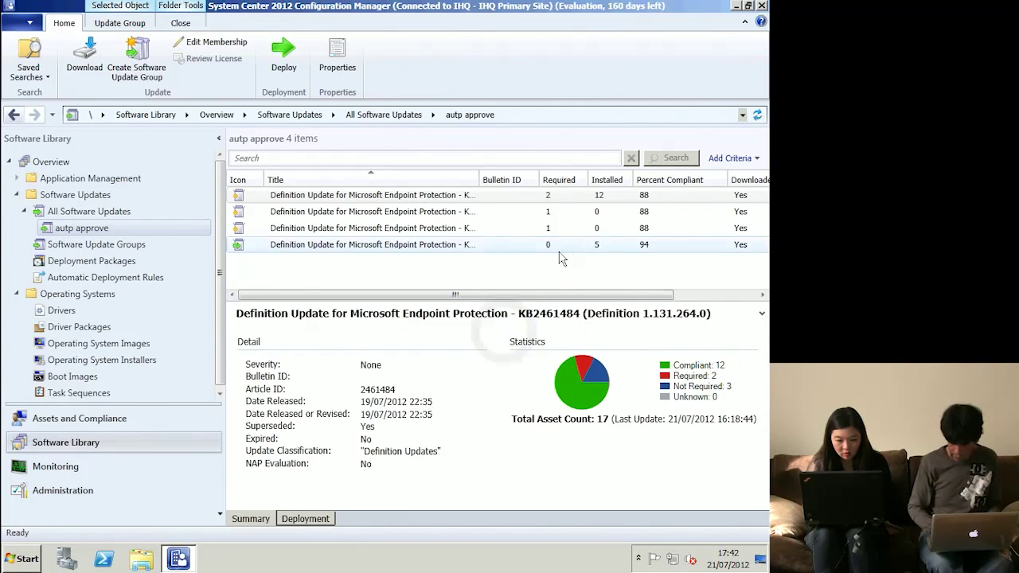
click(119, 211)
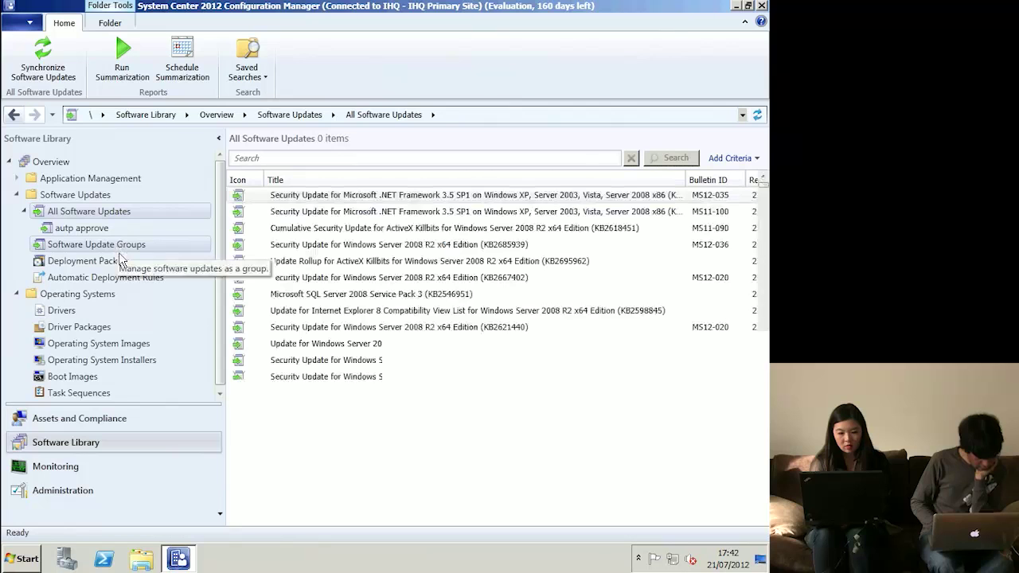
- Review the Endpoint Definition Updates rule's deployment settings and update search criteria, leaving them unchanged
click(111, 277)
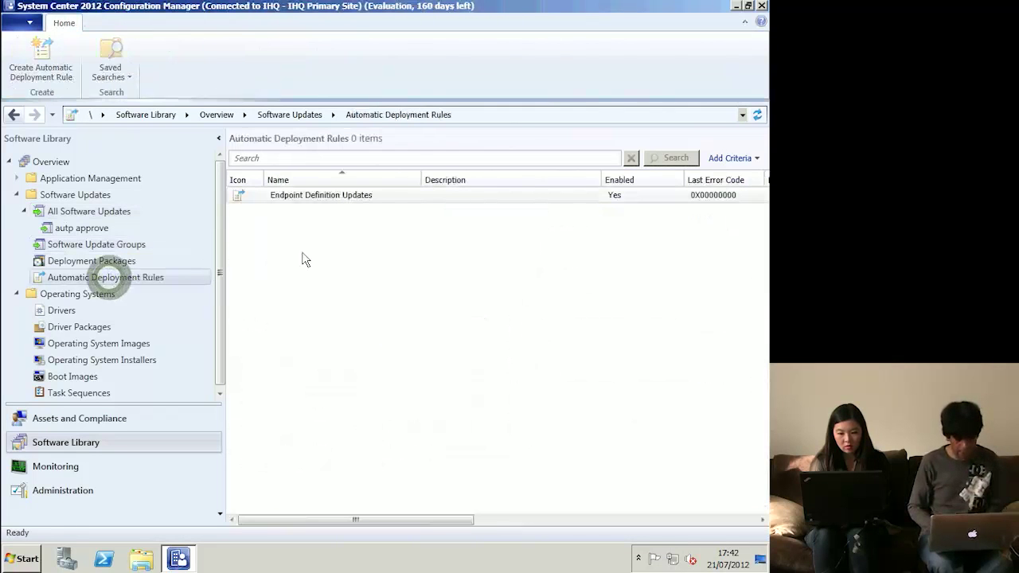
click(319, 199)
right_click(321, 201)
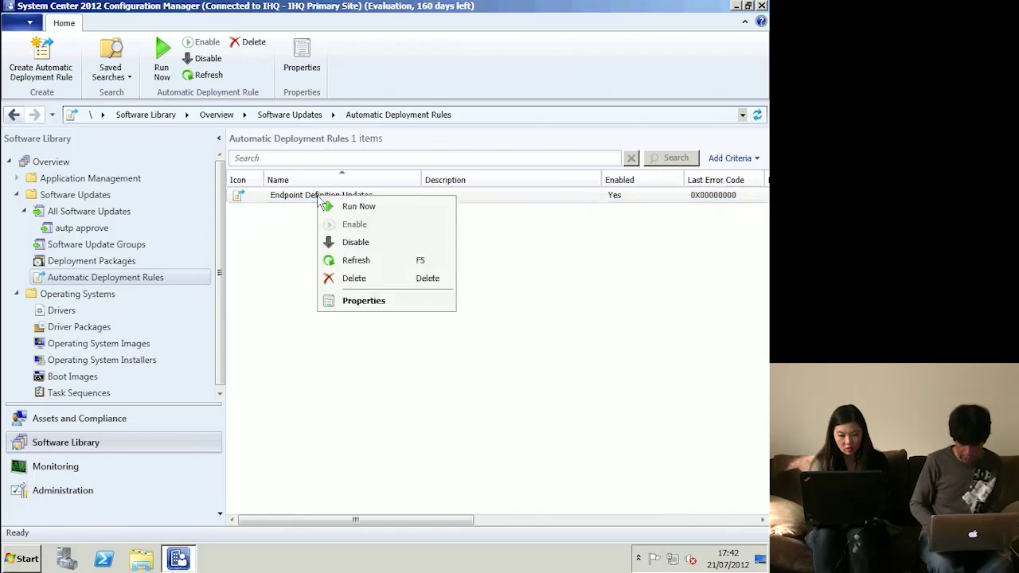
click(370, 302)
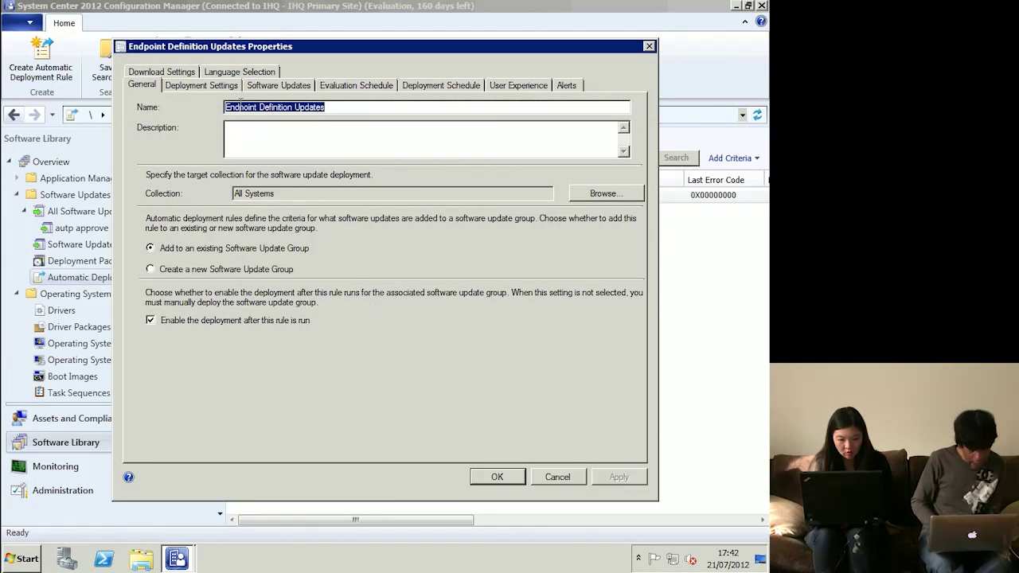
click(223, 88)
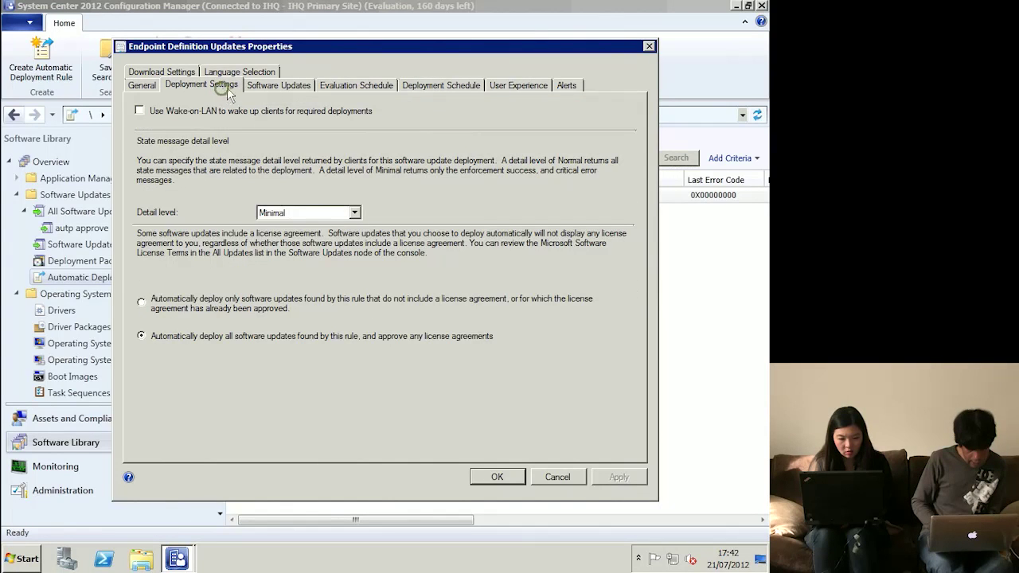
click(279, 86)
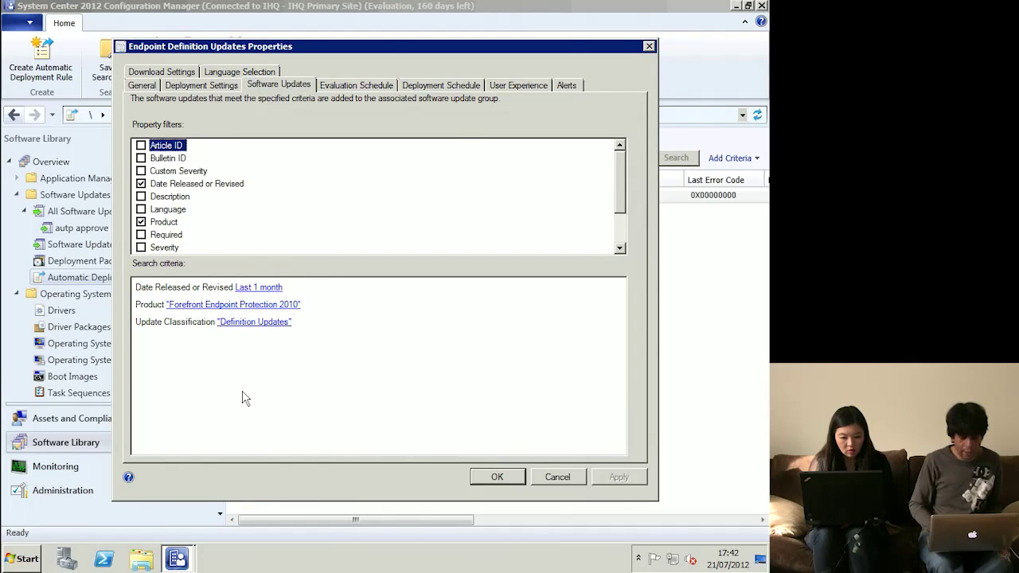
click(492, 478)
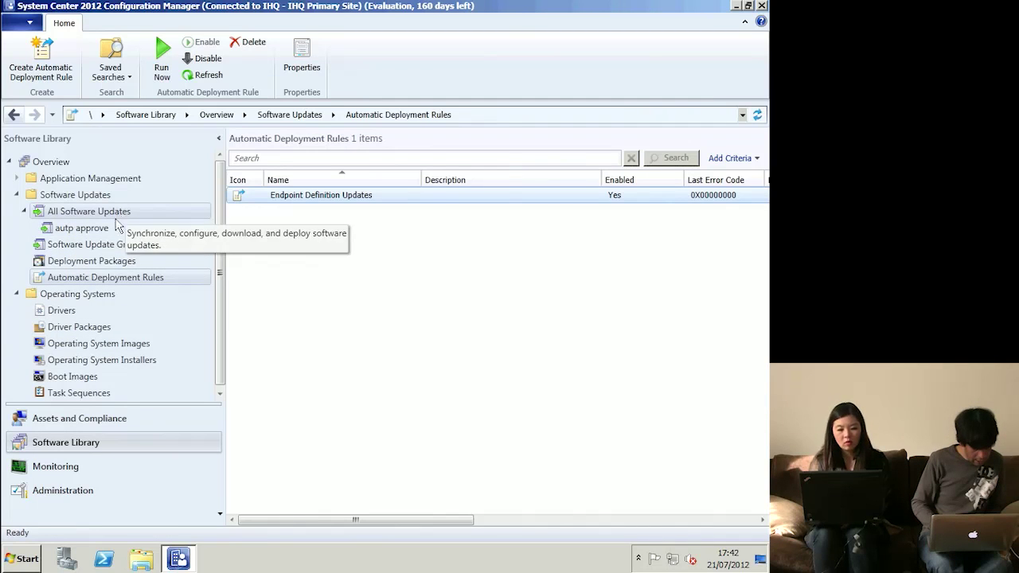
click(95, 250)
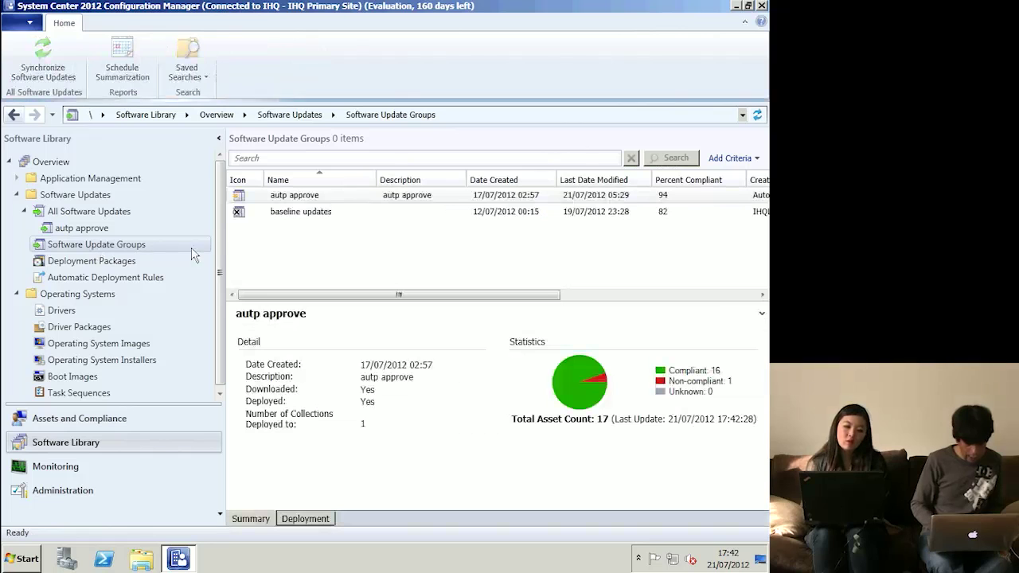
- Review the autp approve group's deployments and its member updates
click(303, 201)
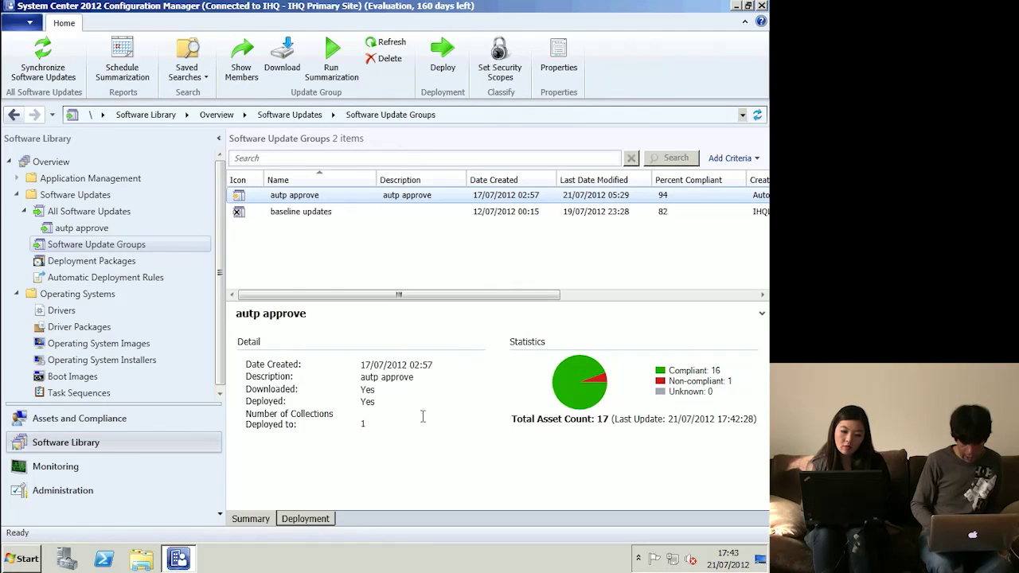
click(326, 521)
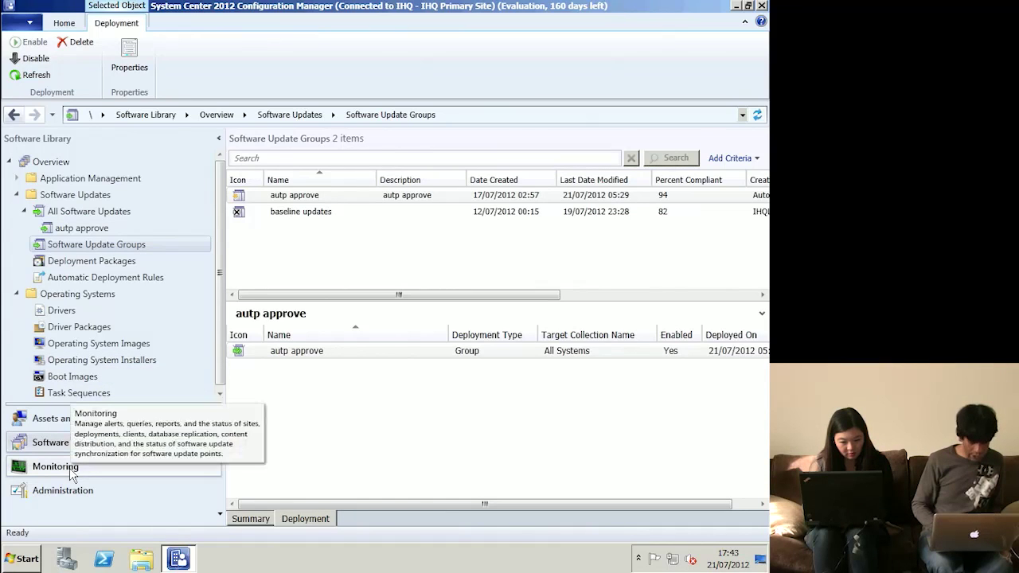
click(87, 230)
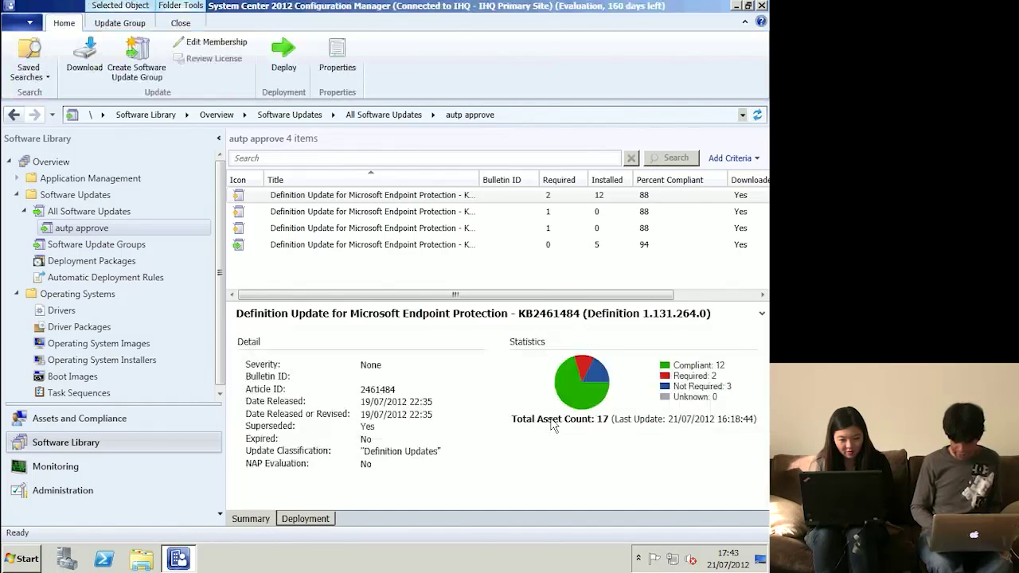
click(113, 246)
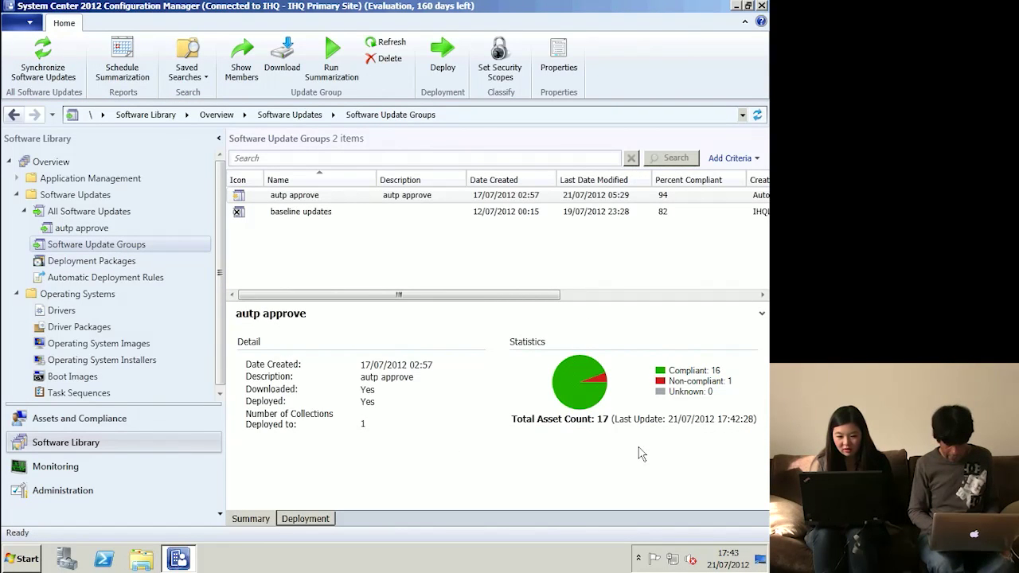
- Check the baseline updates group and the deployment packages list, then collapse All Software Updates
click(306, 213)
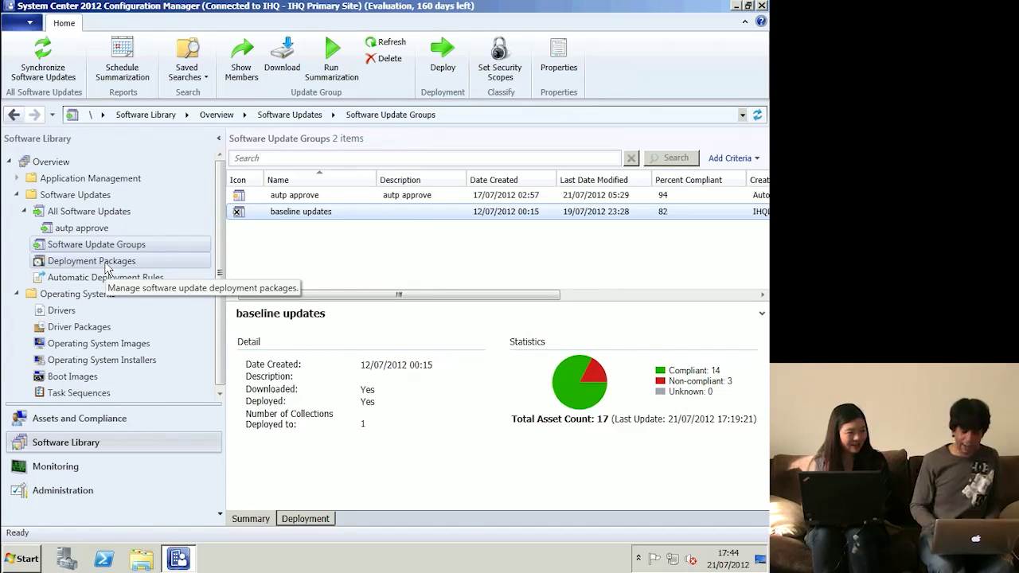
click(106, 263)
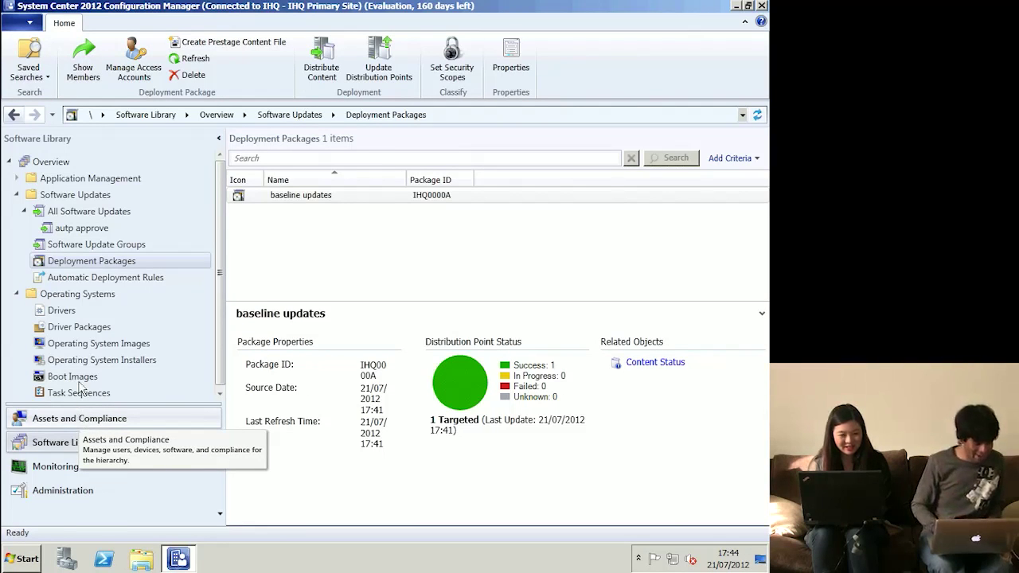
click(108, 245)
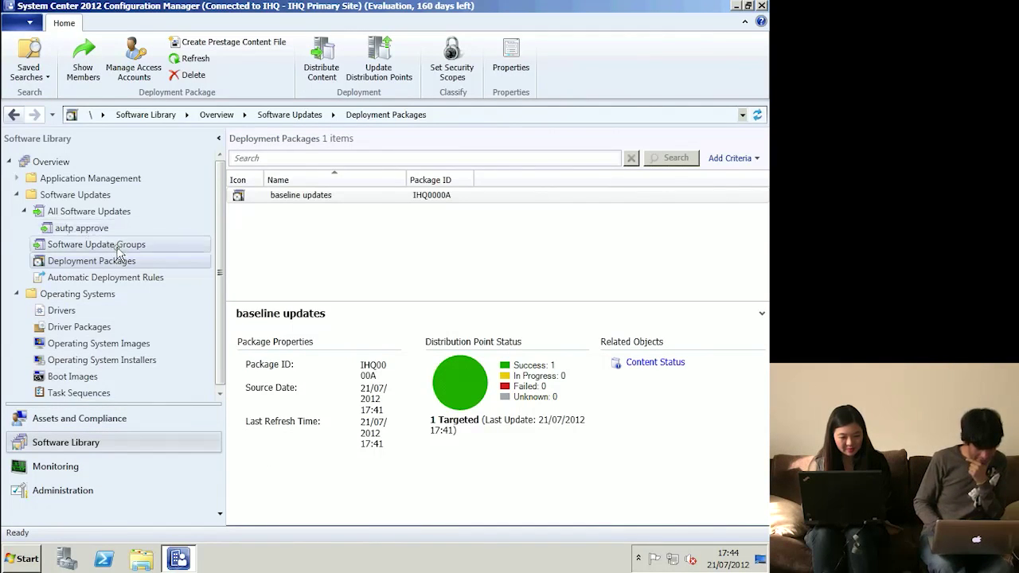
click(25, 212)
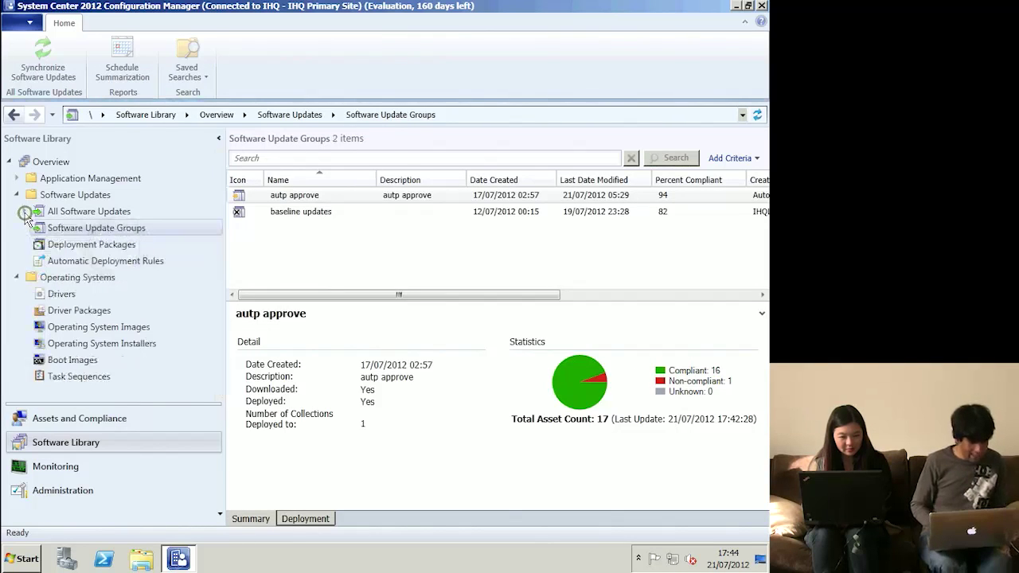
click(80, 279)
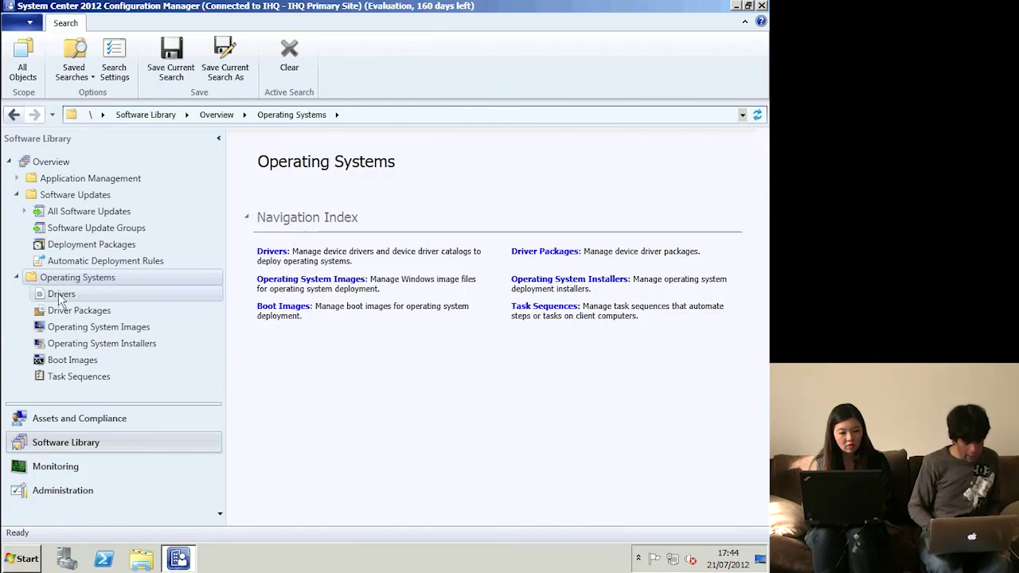
- Show the installers for Windows 2008 R2 SP1, Windows 7 Enterprise x64 SP1 and Windows XP SP3
click(143, 343)
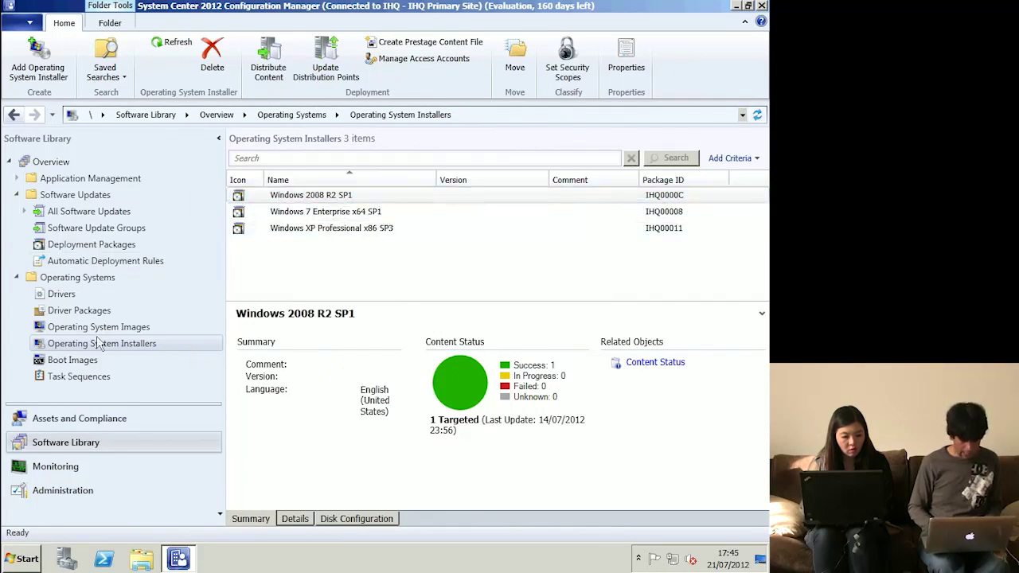
- List the four task sequences and bring up the Task Sequences actions menu
click(77, 381)
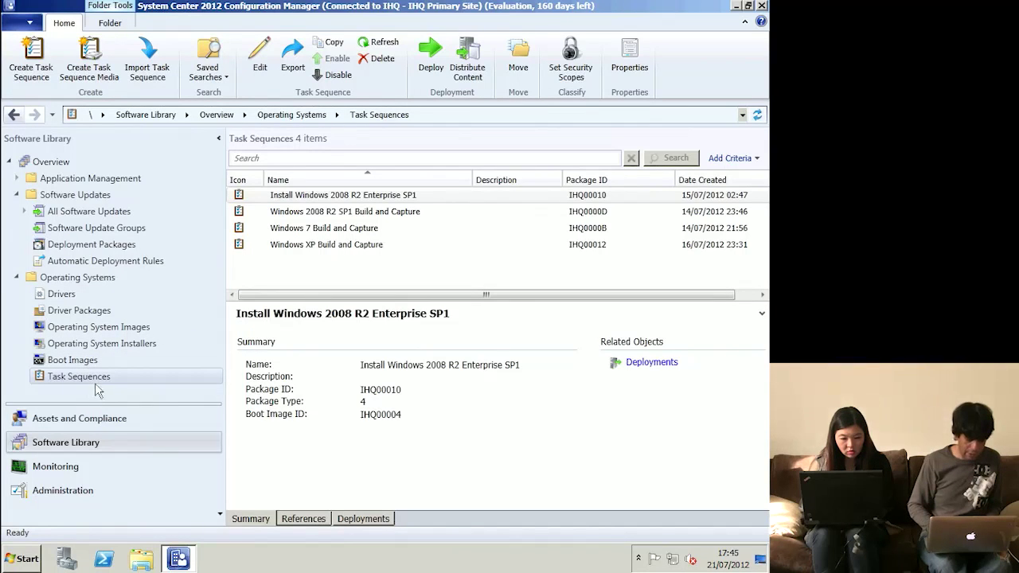
right_click(100, 388)
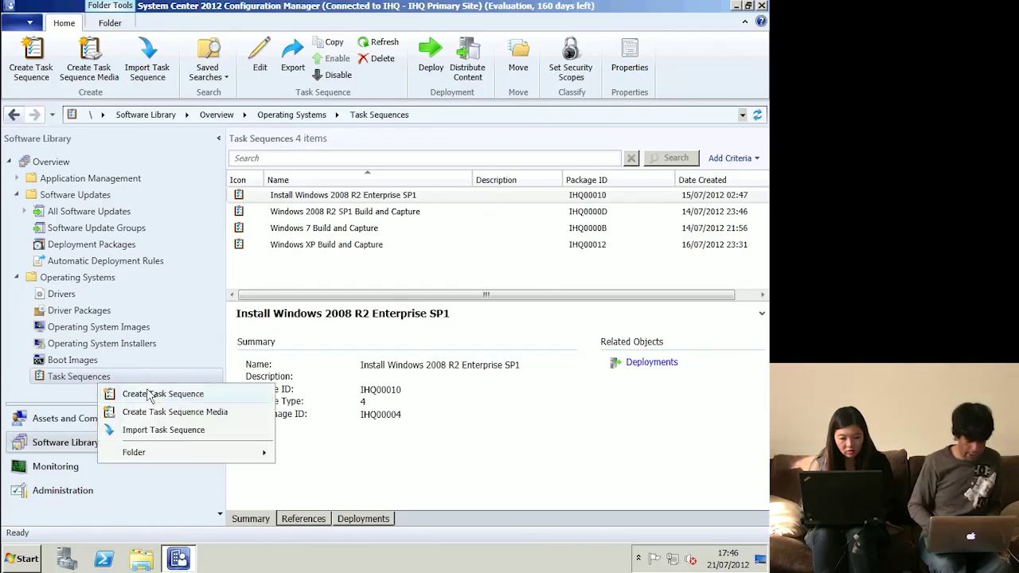
- Create build-and-capture Task Sequence 1 using Boot image (x64) 6.1.7600.16385 en-US
click(151, 392)
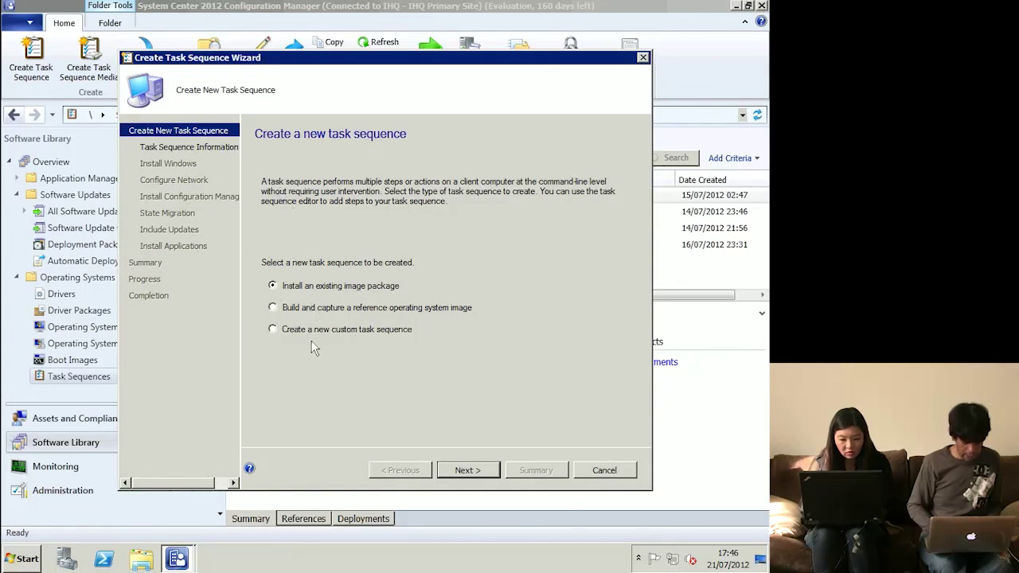
click(315, 312)
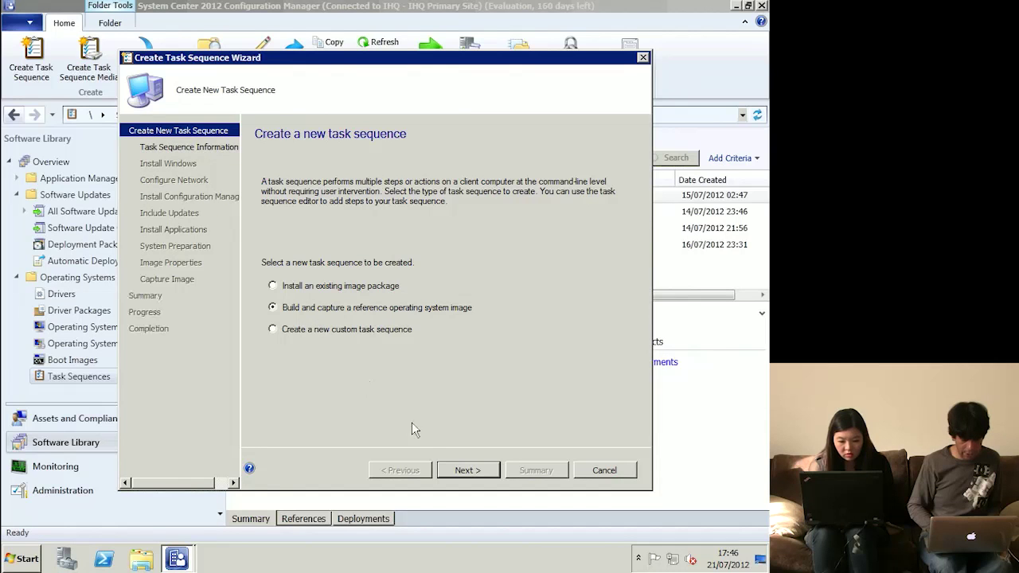
click(462, 471)
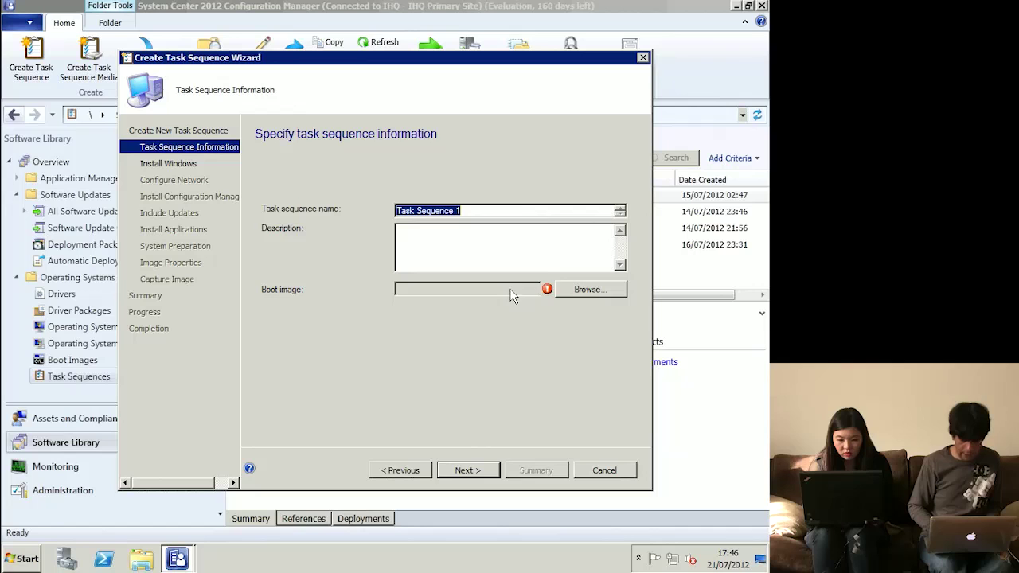
click(579, 289)
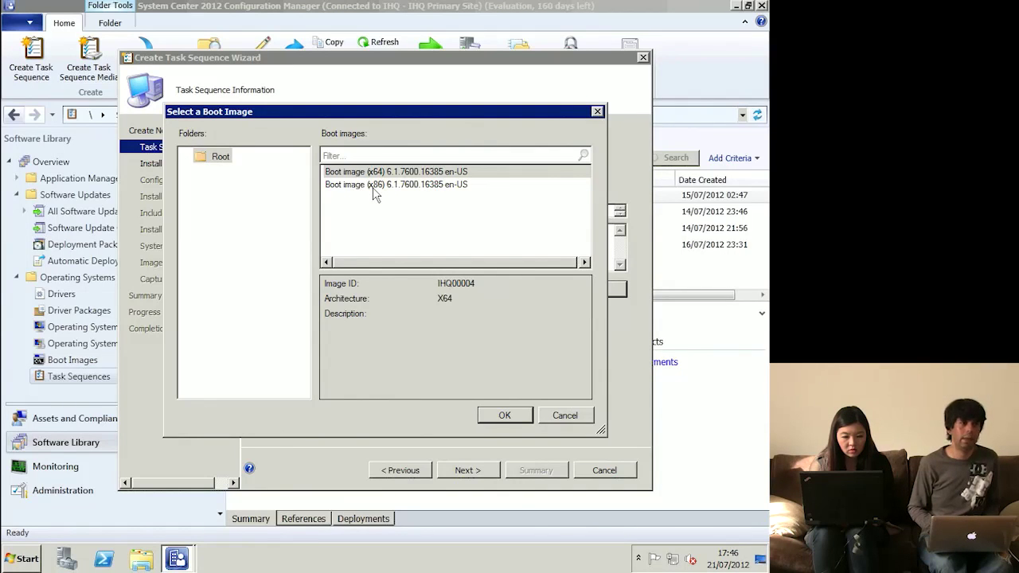
click(512, 420)
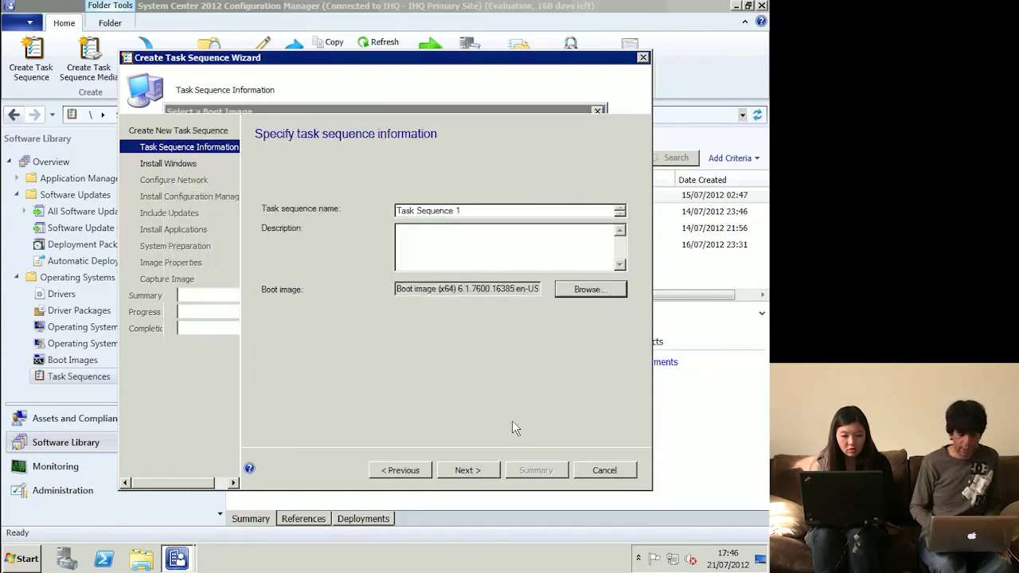
click(477, 470)
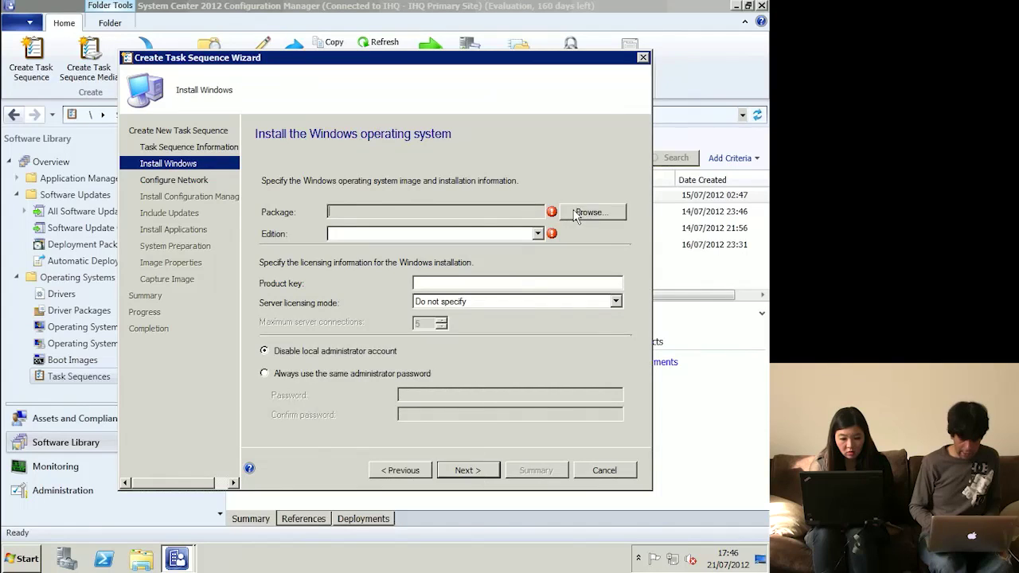
- Install Windows 7 Enterprise x64 SP1 with a fixed administrator password and join workgroup 'work'
click(589, 213)
double_click(395, 185)
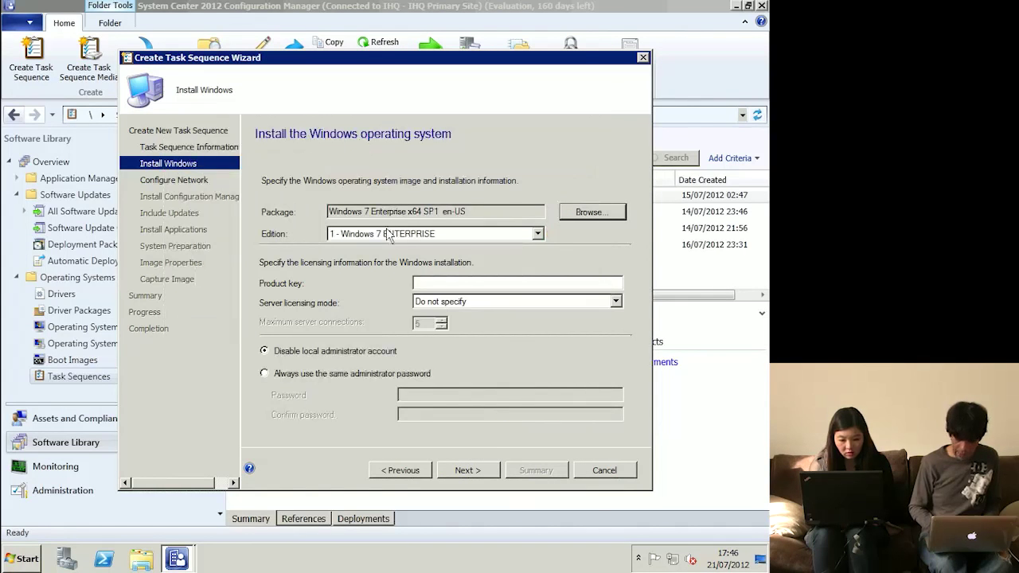
click(356, 375)
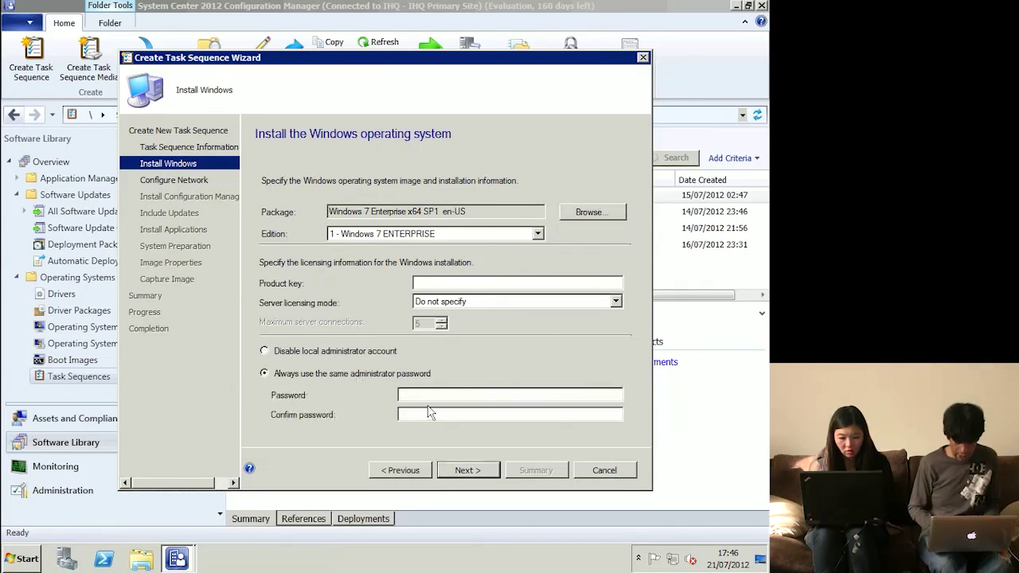
text(Passw0rd)
key(Tab)
text(Passw0rd)
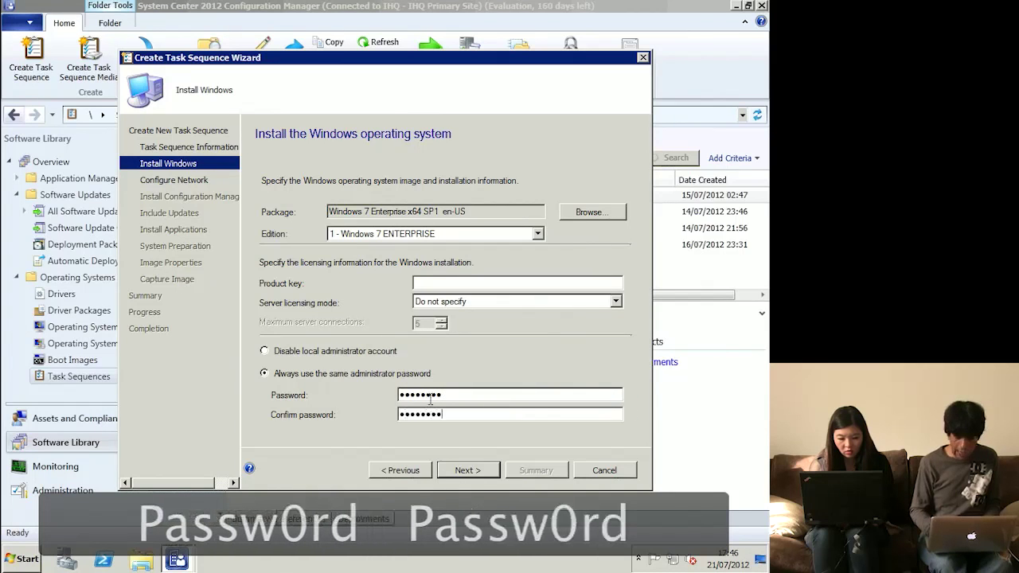
key(Return)
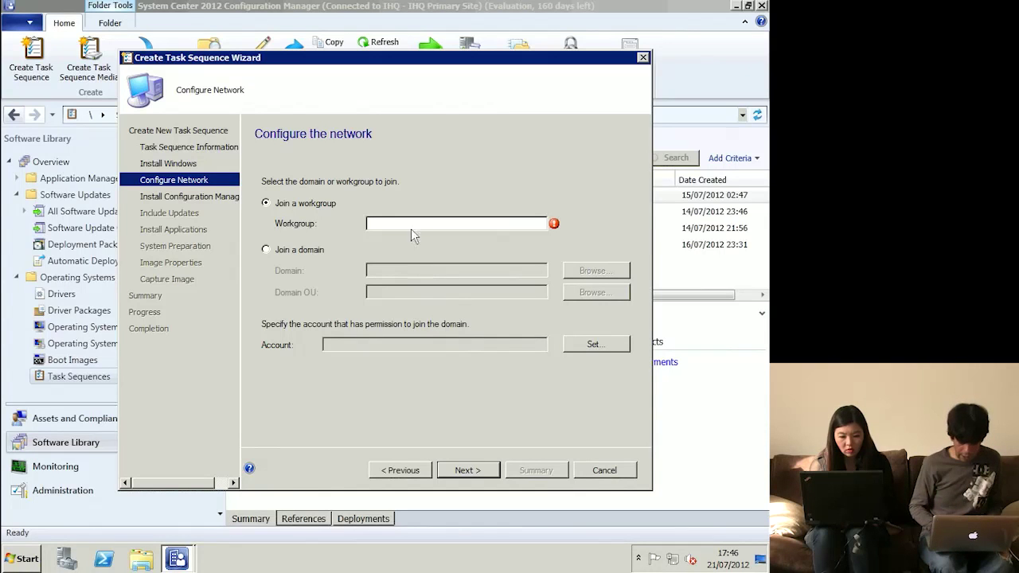
text(work)
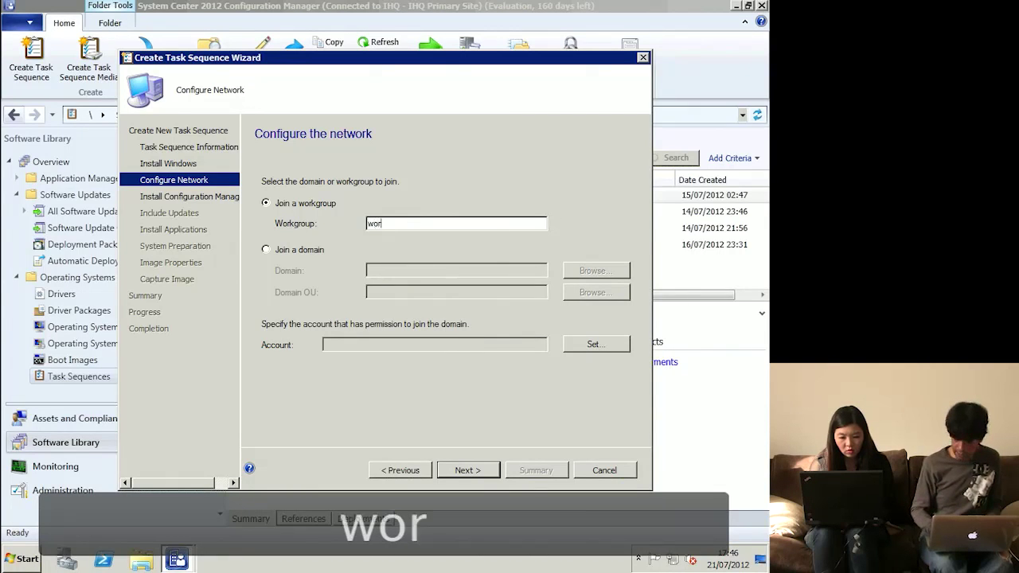
click(485, 471)
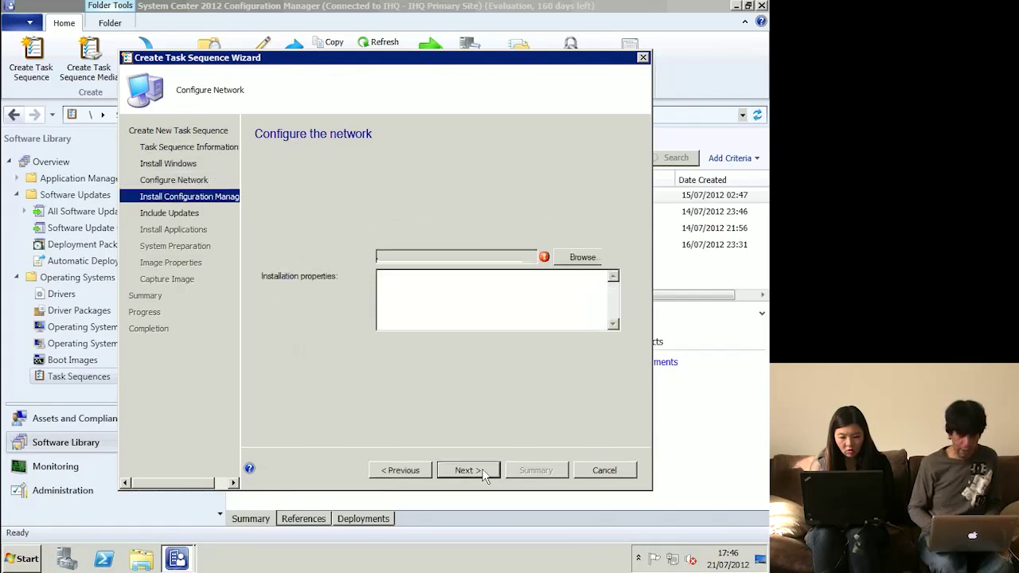
- Add the Configuration Manager Client Package and skip software updates to reach the applications page
click(586, 260)
double_click(390, 175)
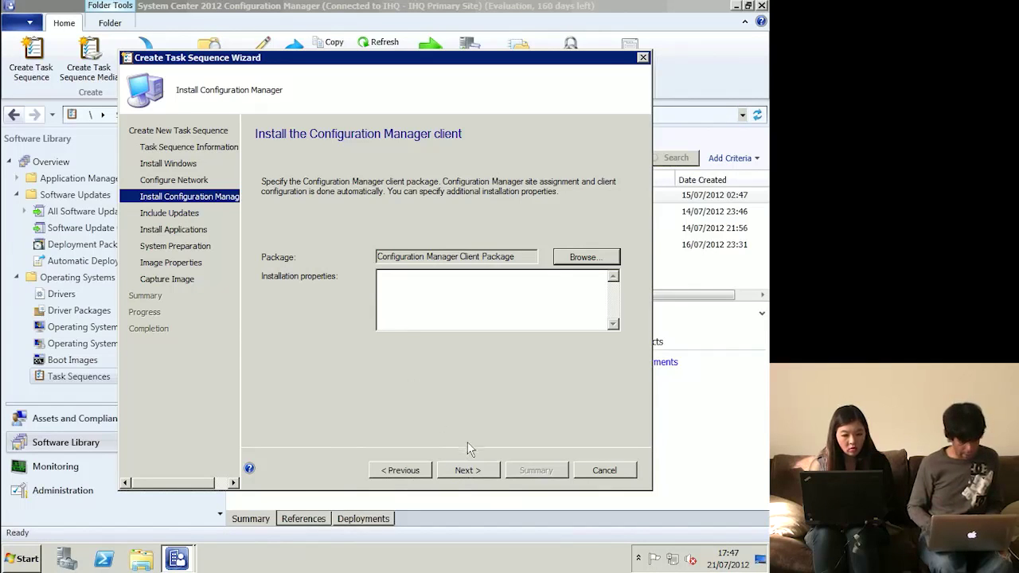
click(465, 470)
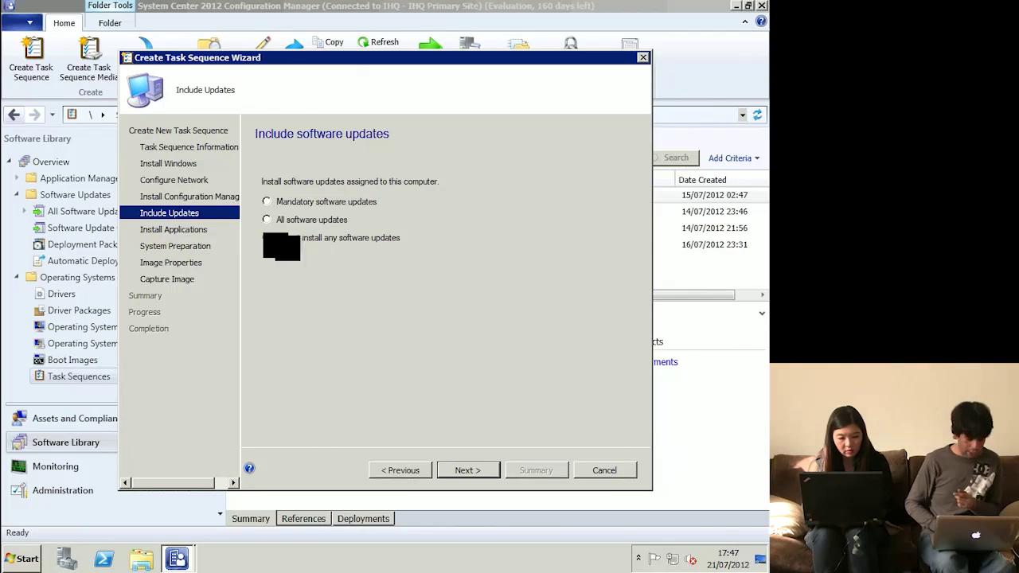
click(196, 233)
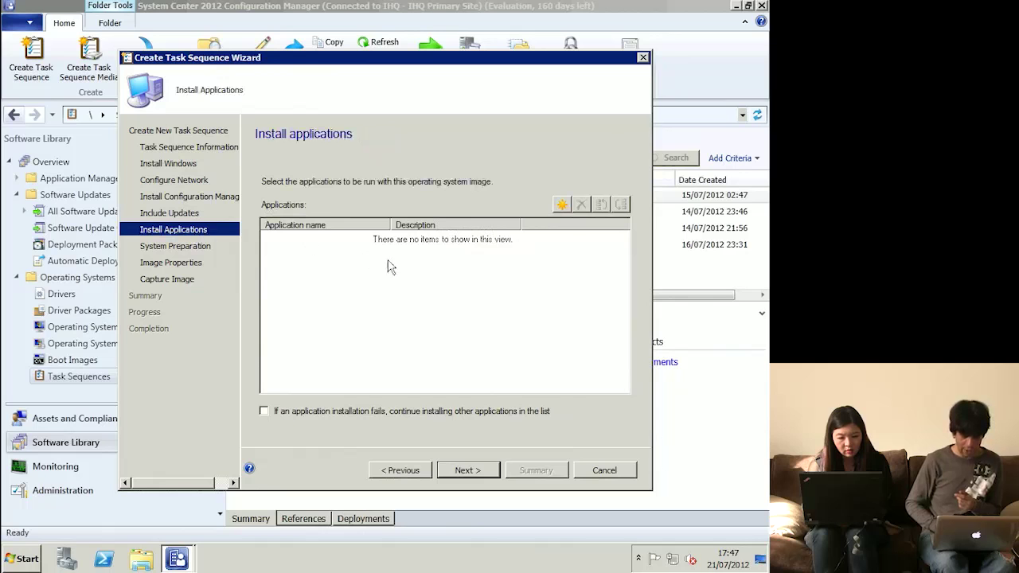
- Add Adobe Reader X to the applications to install and advance to the capture image settings
click(562, 205)
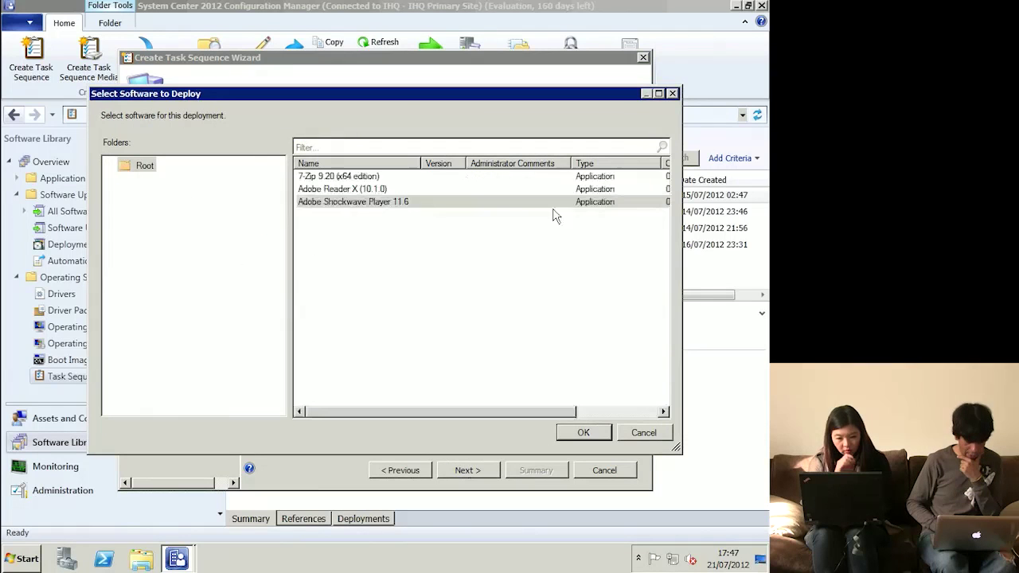
double_click(343, 189)
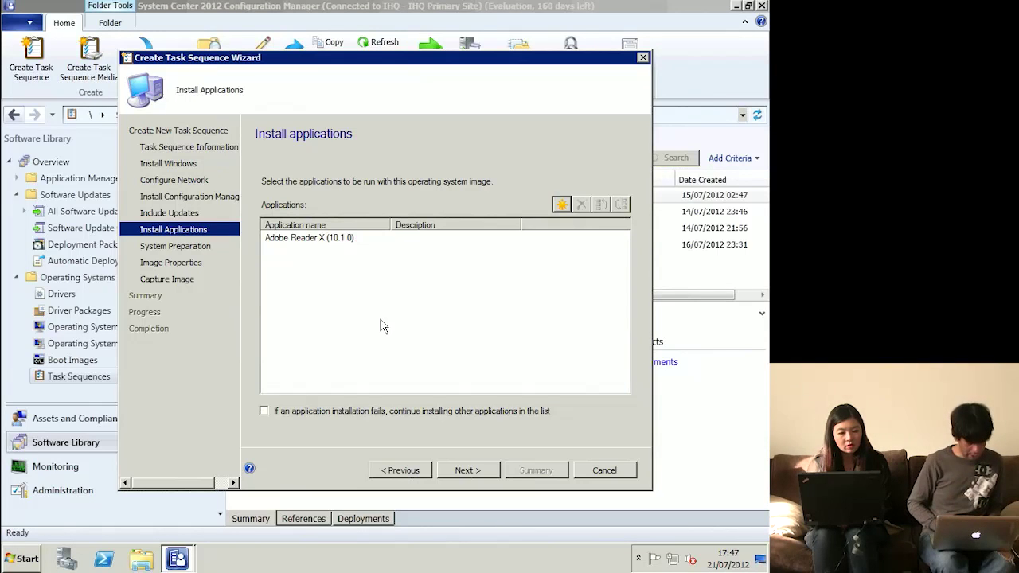
click(464, 472)
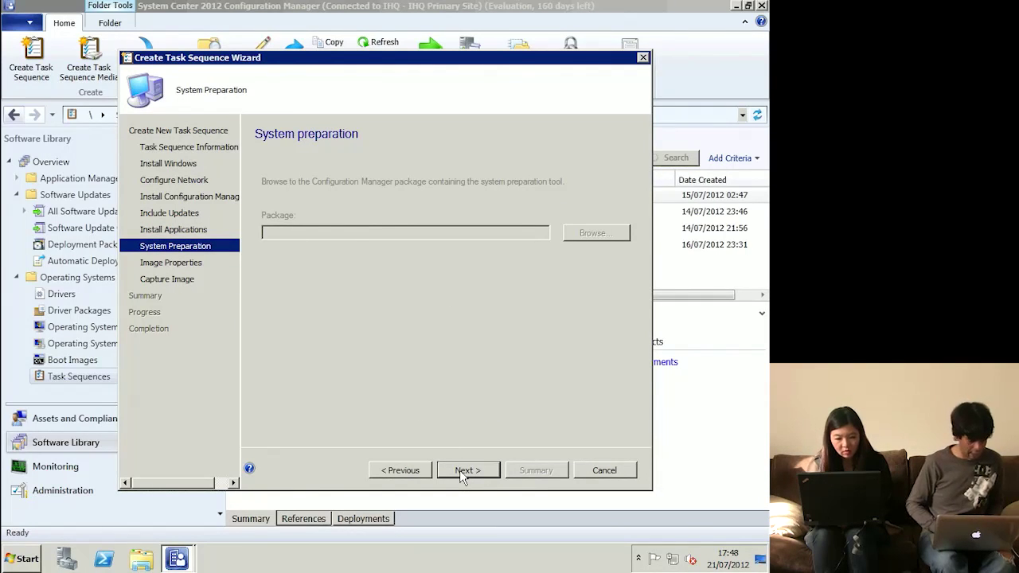
click(459, 470)
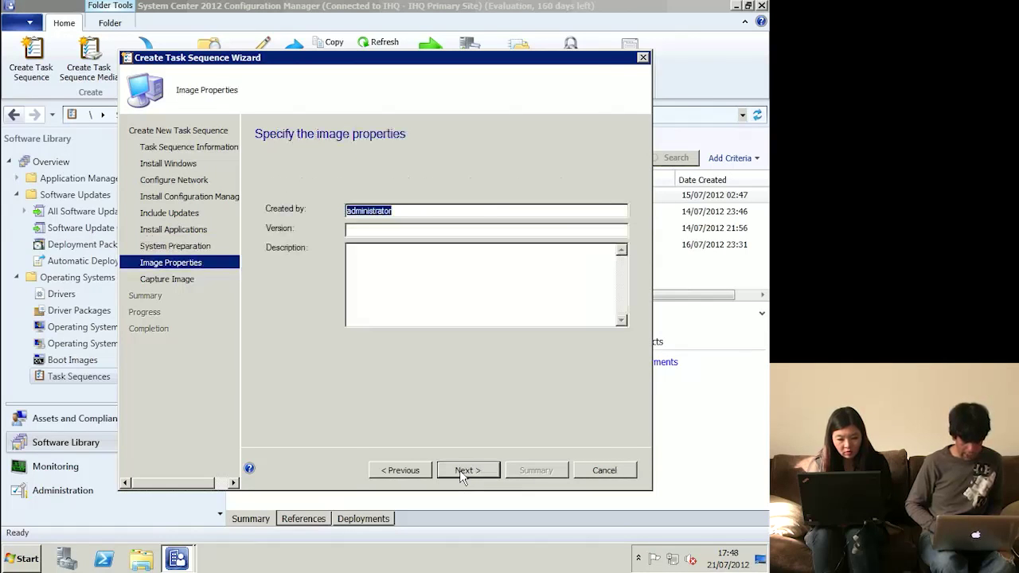
click(460, 470)
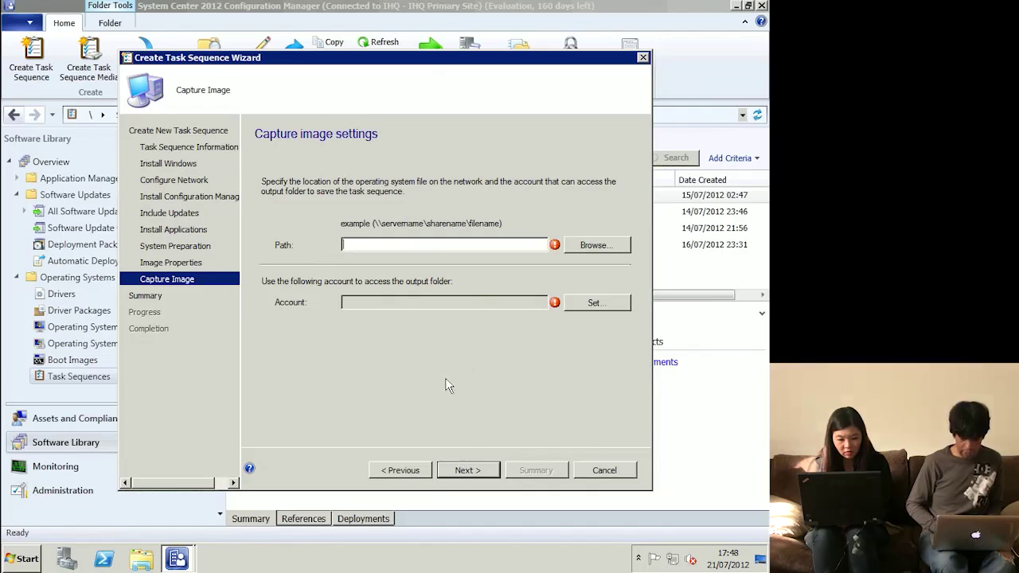
- Enter 'f' as the capture path, dismiss the path-format error, and cancel the wizard discarding changes
text(f)
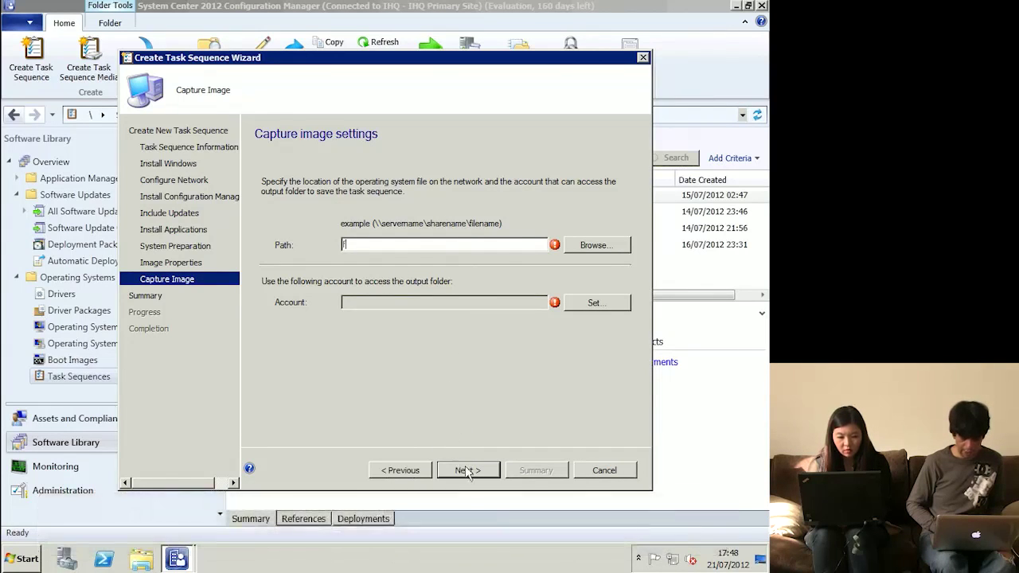
click(467, 470)
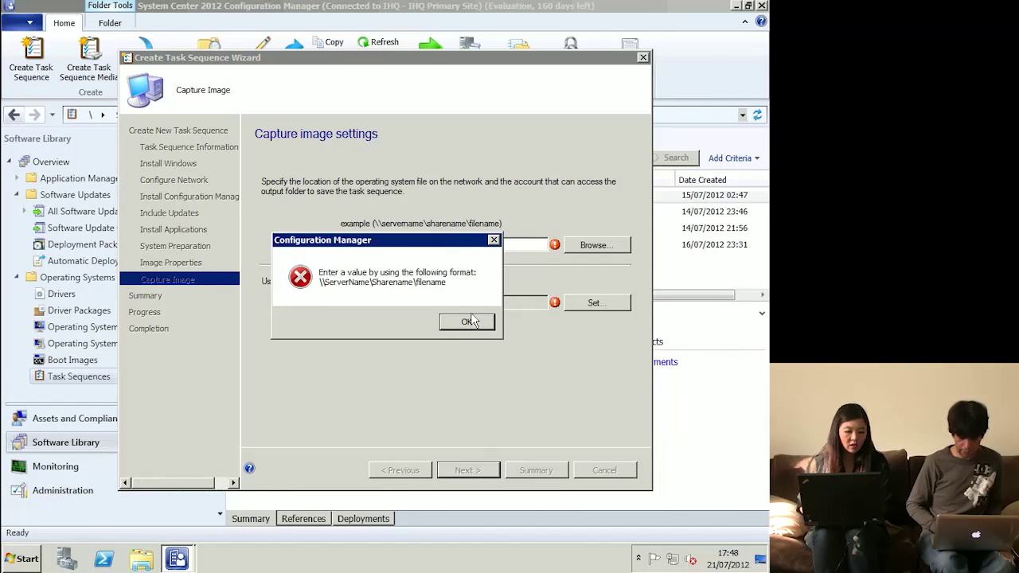
click(471, 322)
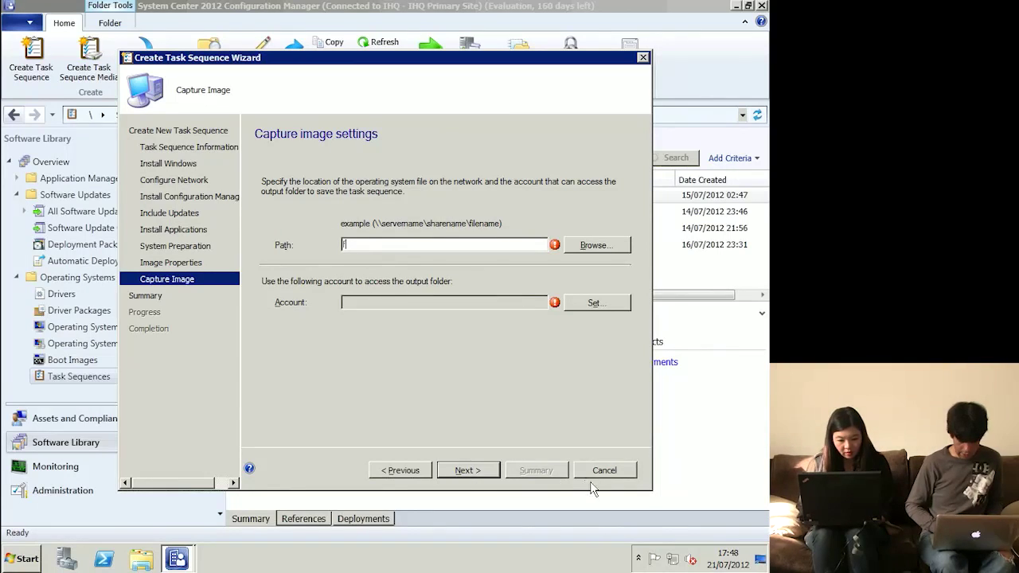
click(602, 471)
click(417, 320)
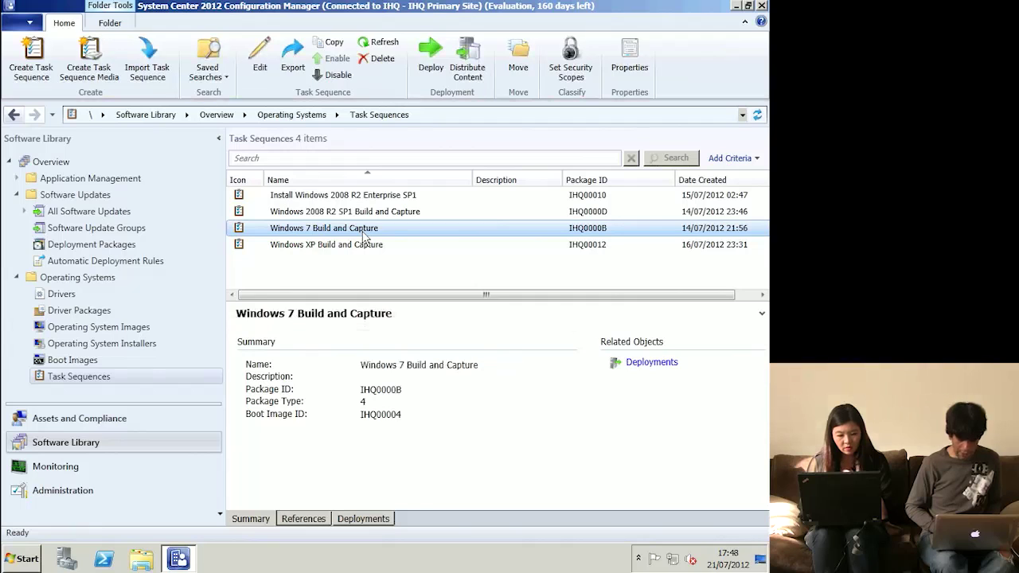
- Review the Capture the Reference Machine destination in Windows 7 Build and Capture, close unchanged, and collapse the details pane
right_click(403, 233)
click(435, 238)
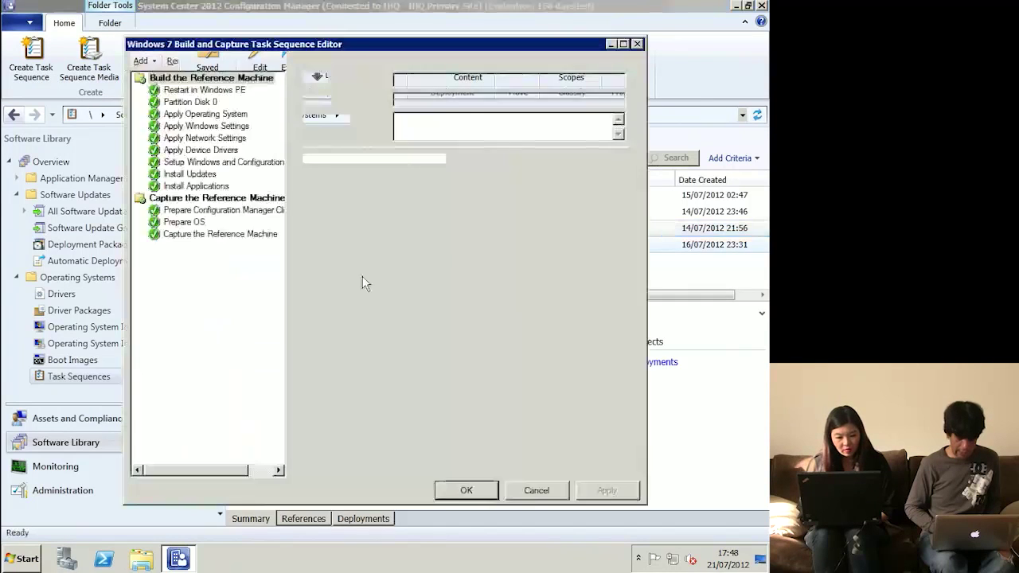
click(239, 234)
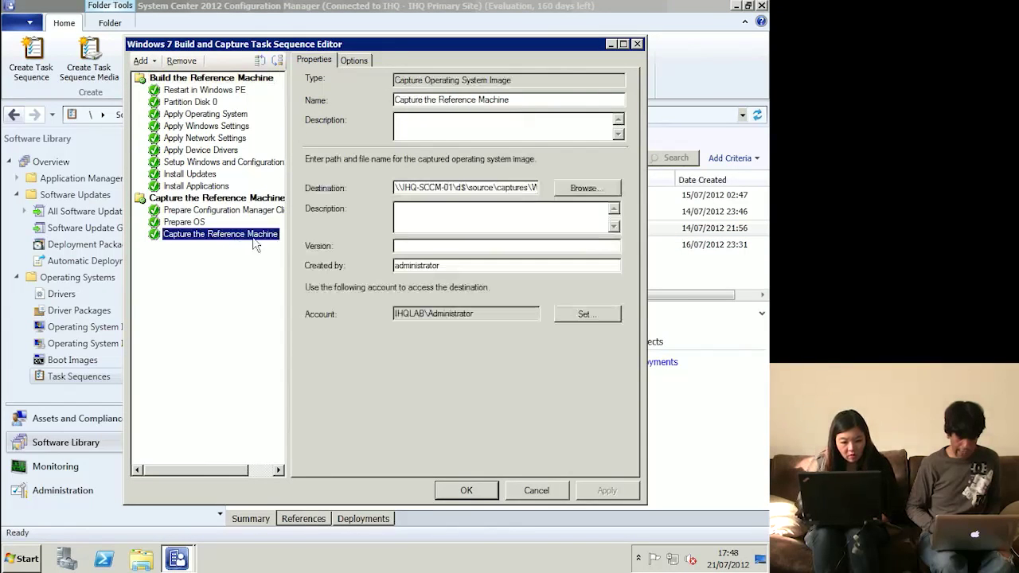
drag(516, 190, 571, 193)
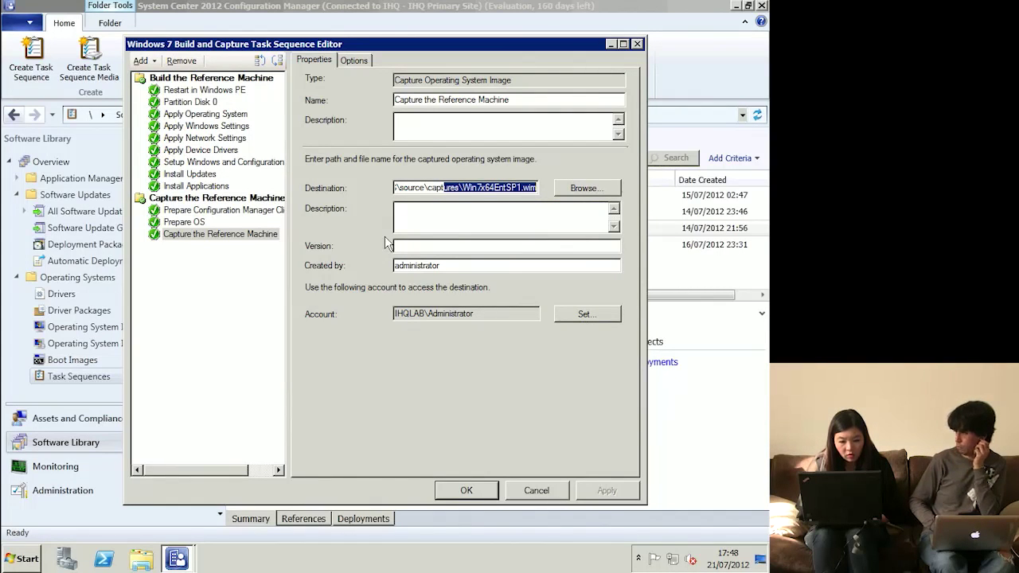
click(536, 490)
click(265, 319)
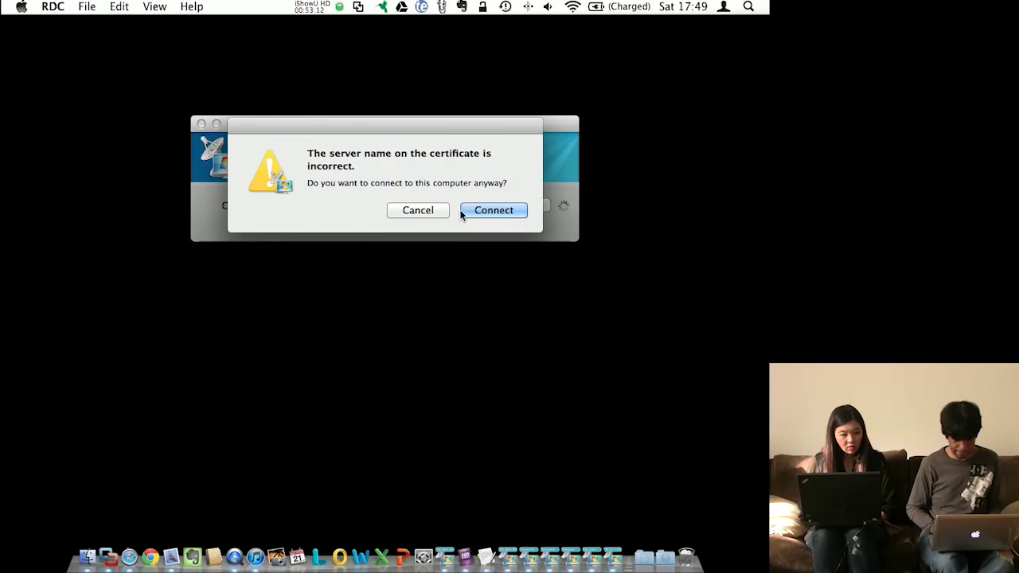
- Connect to the Windows Server 2008 R2 machine despite the certificate warning, then open and close its Start menu
click(475, 210)
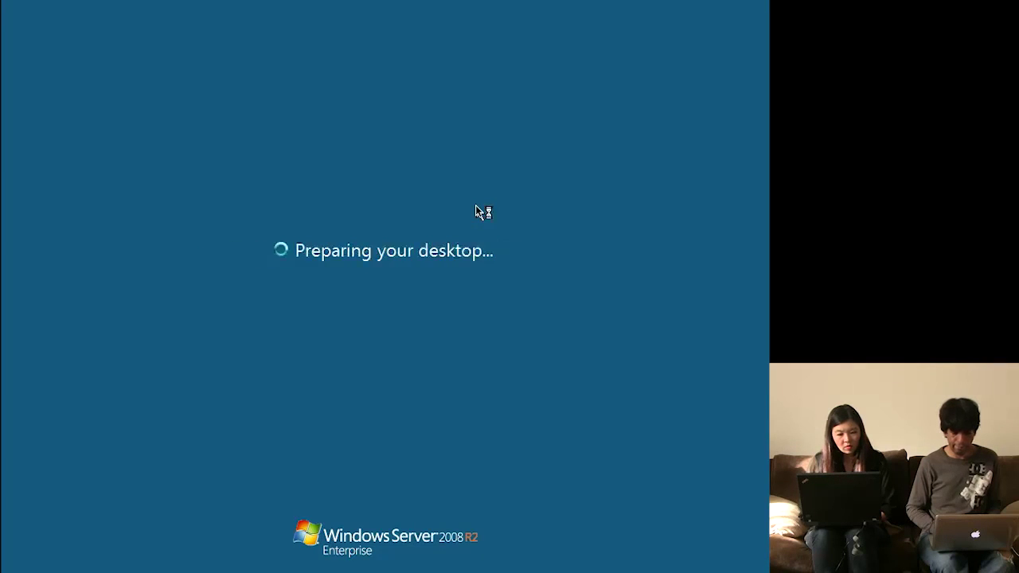
key(super)
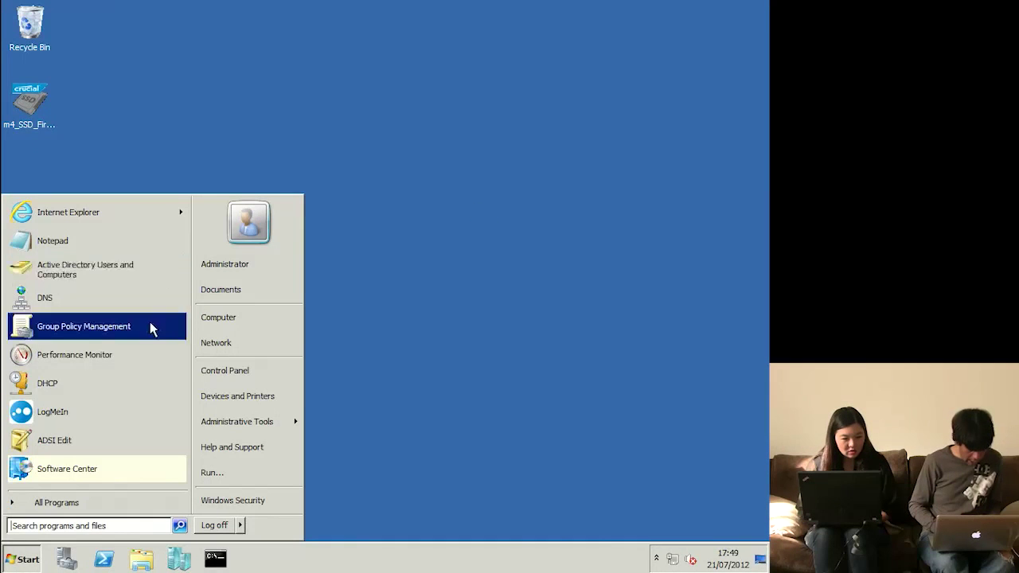
click(412, 324)
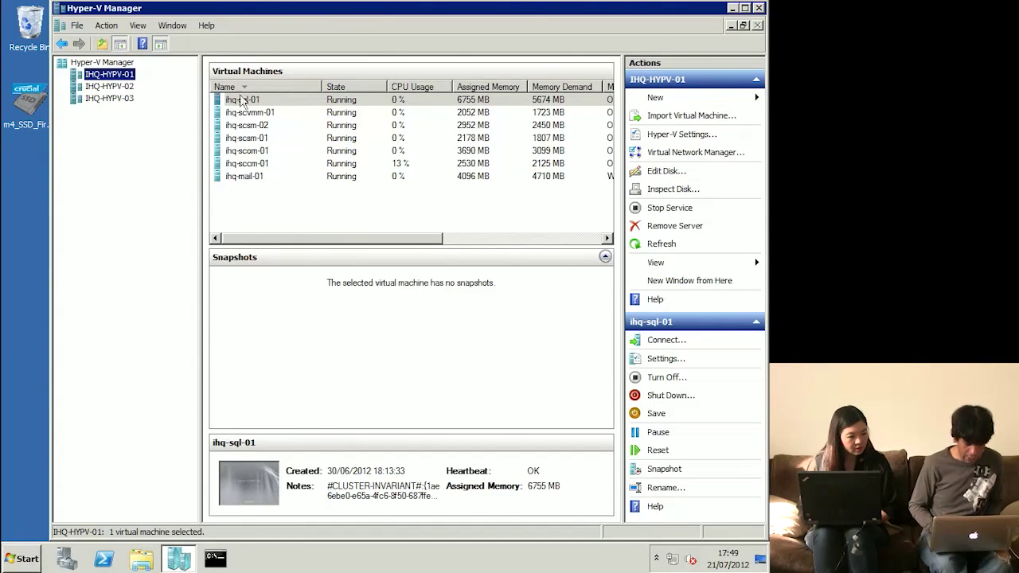
- Start a new virtual machine on IHQ-HYPV-01 with the default name and 2048 MB memory
click(132, 82)
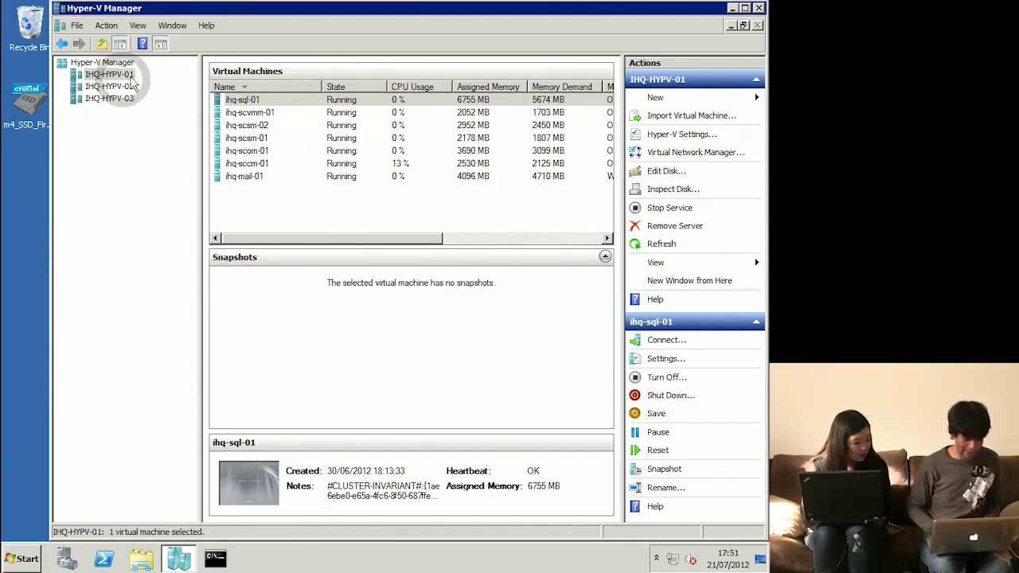
right_click(132, 77)
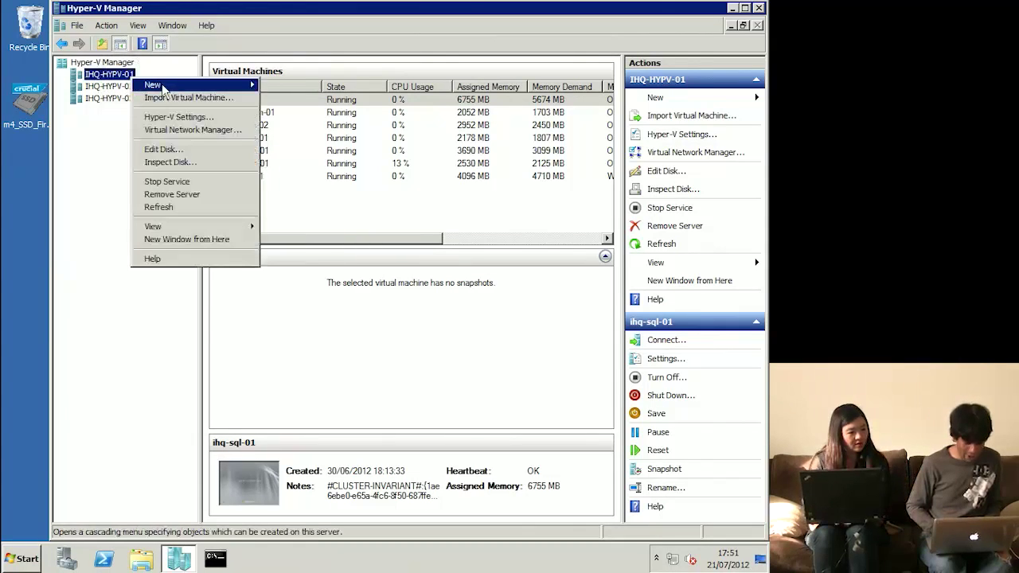
mouse_move(161, 84)
click(285, 88)
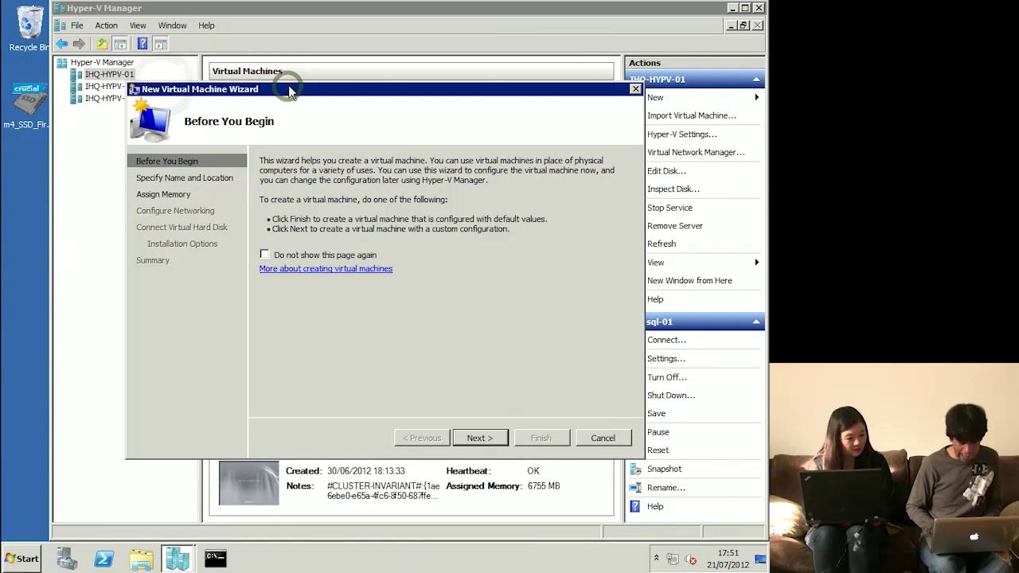
click(480, 440)
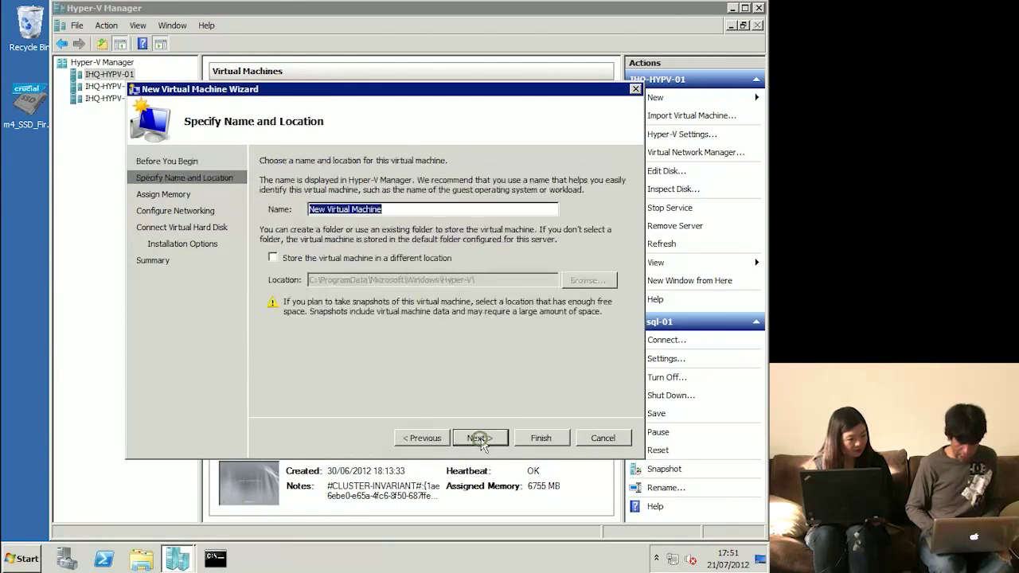
click(478, 441)
text(2048)
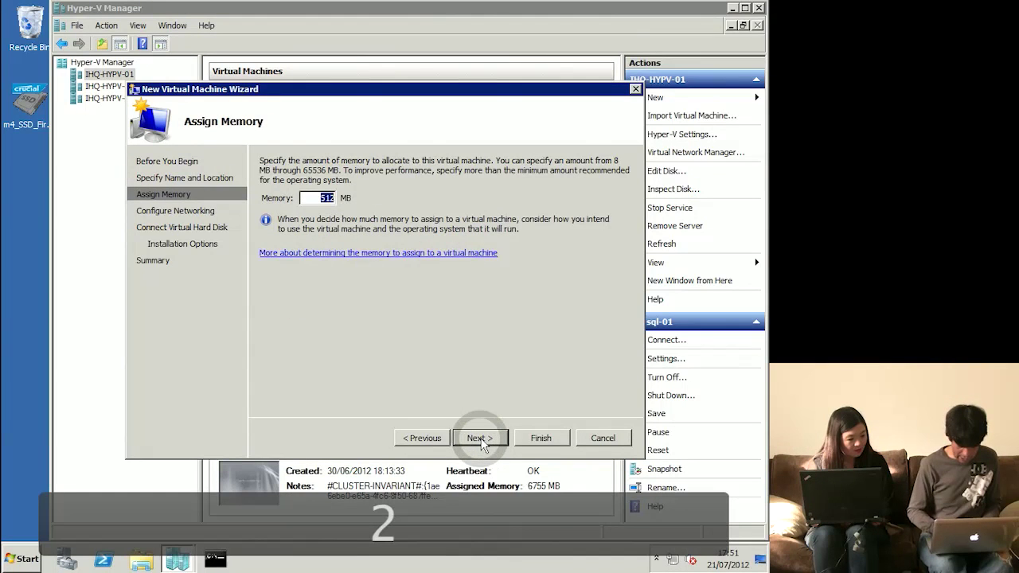
click(481, 439)
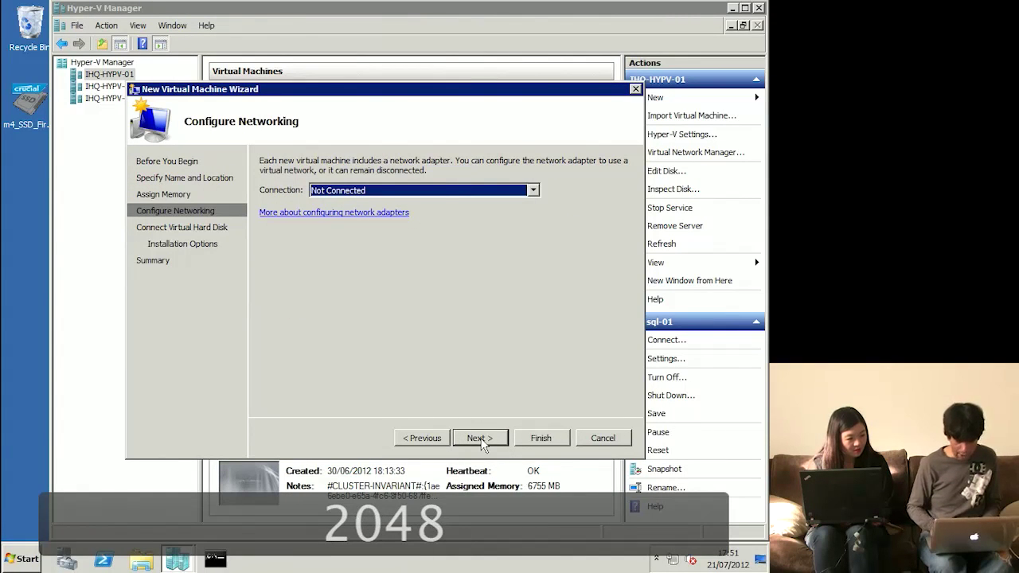
- Attach it to the virtual network, keep the 127 GB disk, choose network OS installation, and finish
key(Down)
click(480, 438)
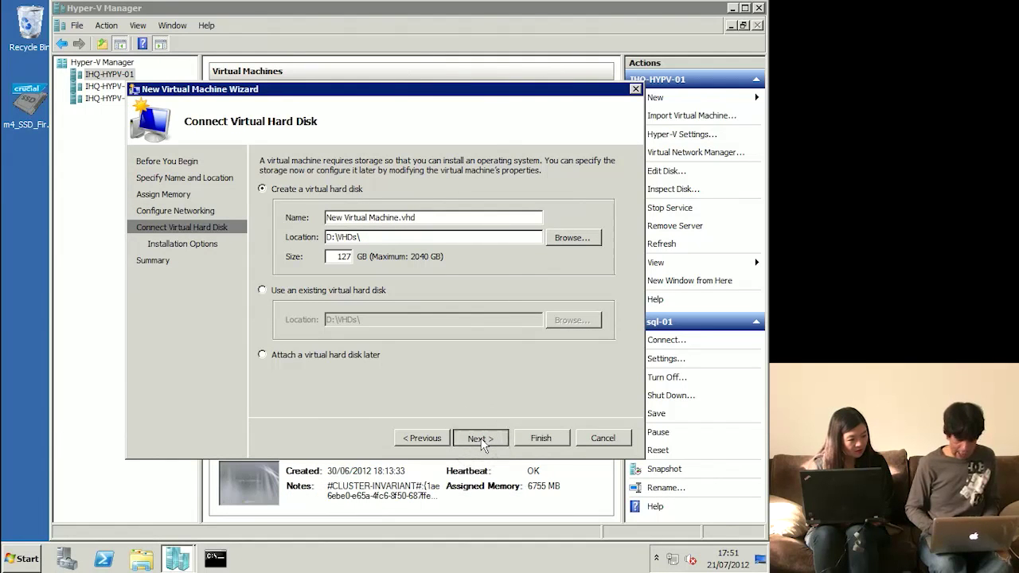
click(481, 440)
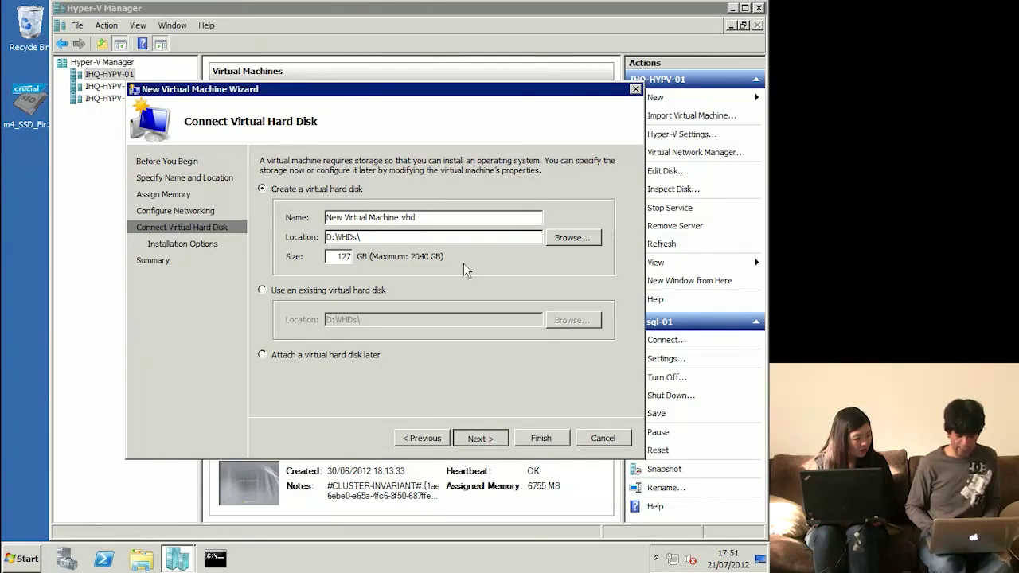
click(431, 437)
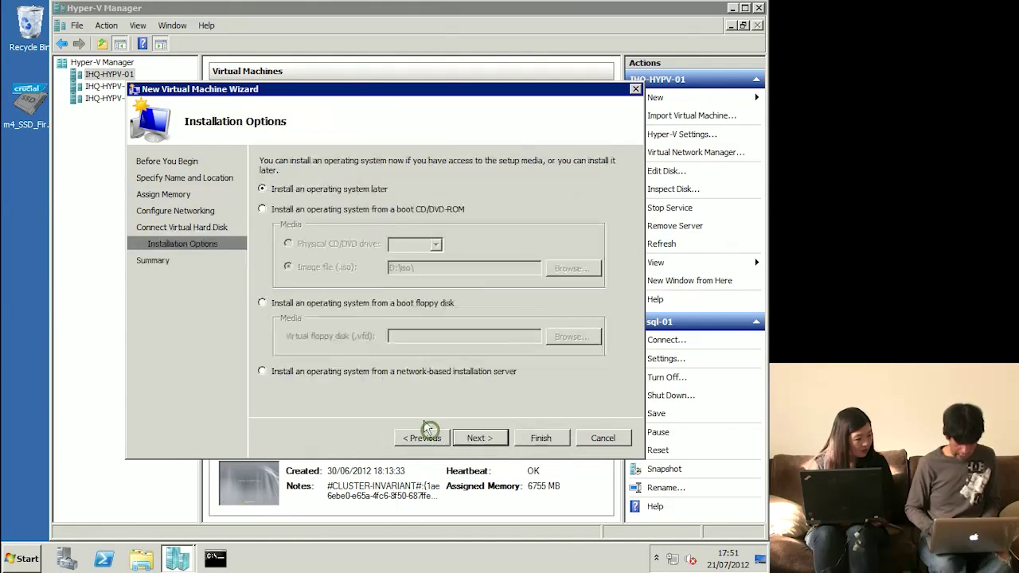
click(338, 372)
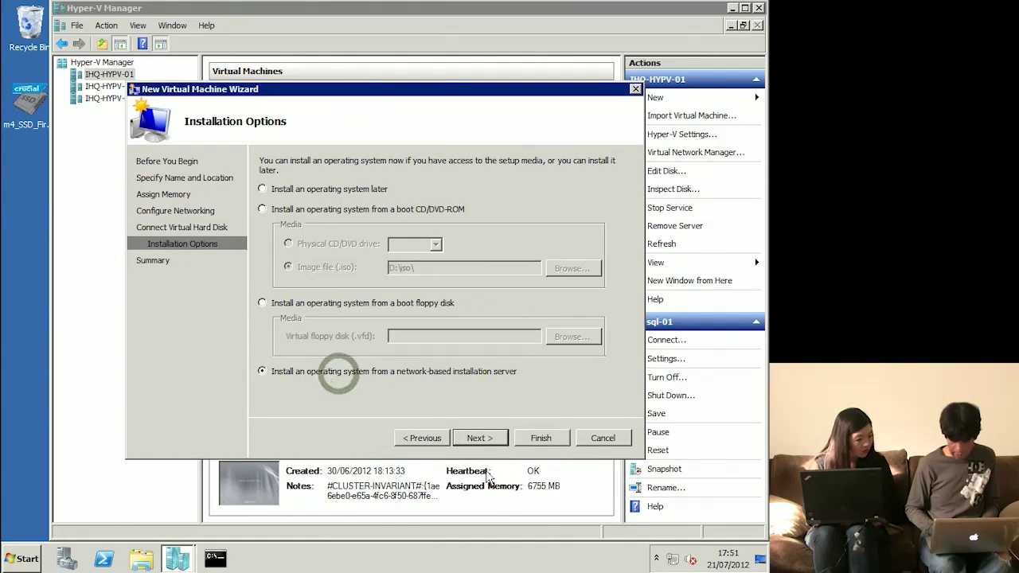
click(482, 434)
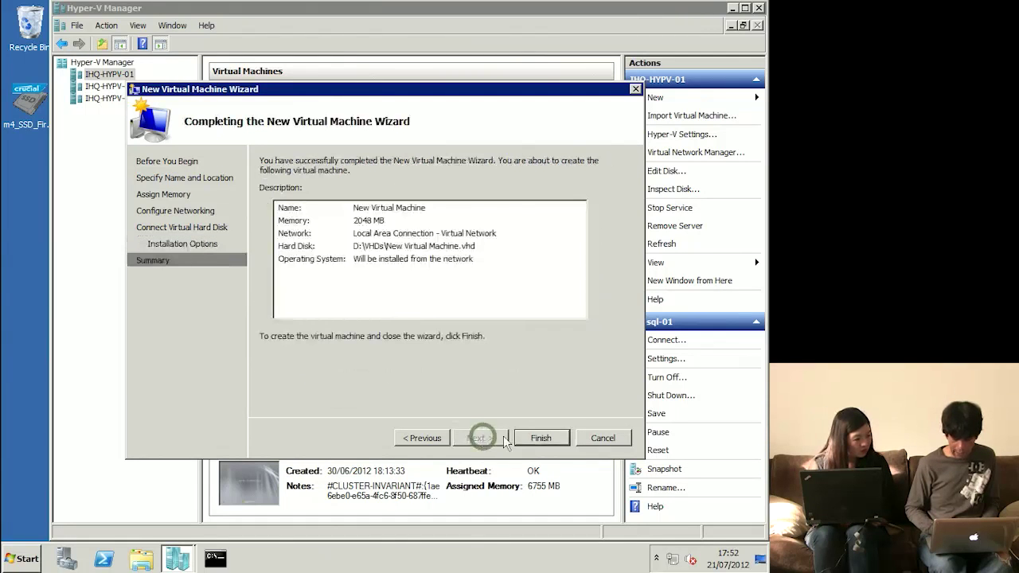
click(541, 437)
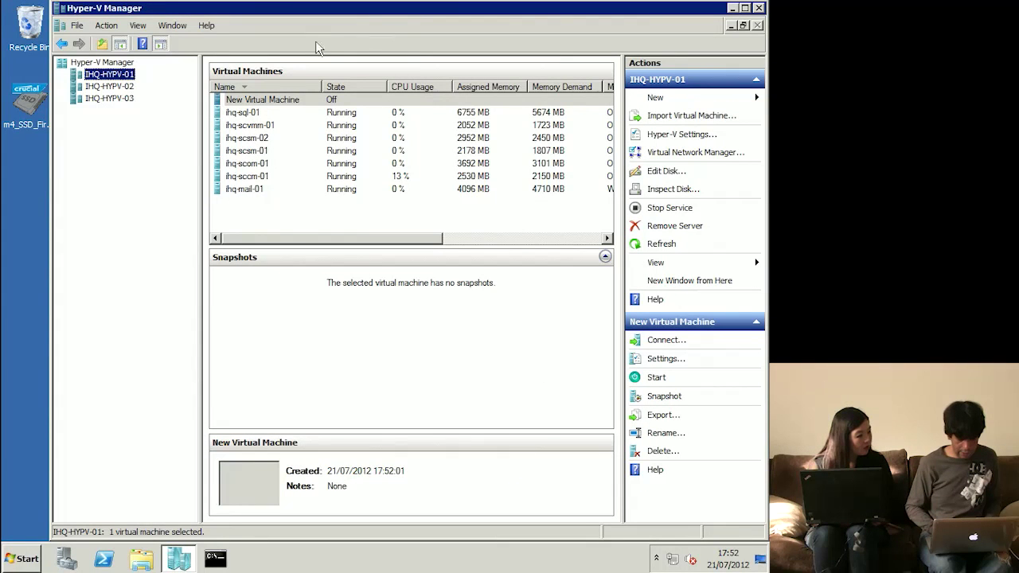
- Open a console connection to the New Virtual Machine and start it
click(300, 101)
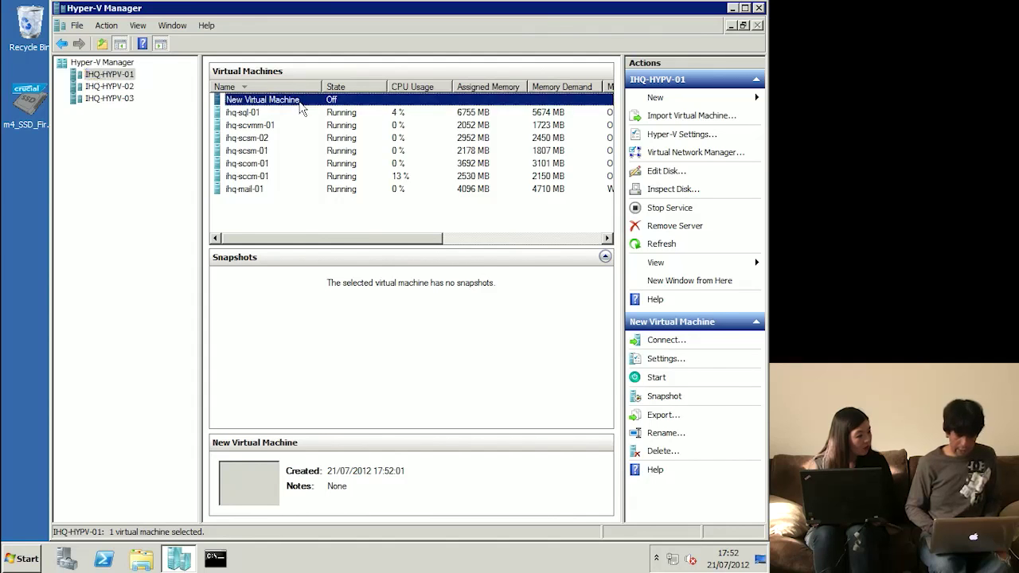
right_click(326, 113)
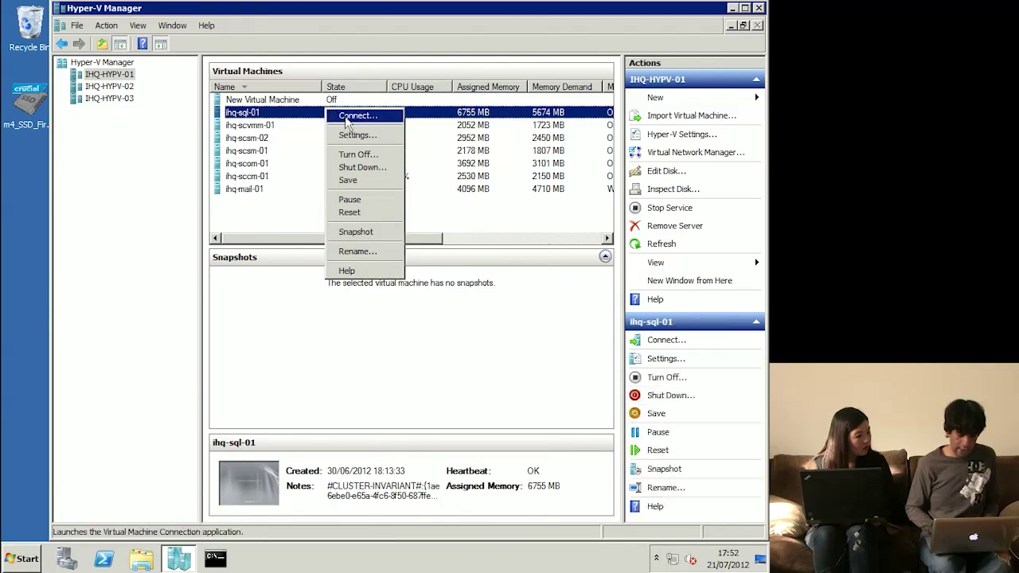
click(334, 102)
click(333, 102)
right_click(334, 103)
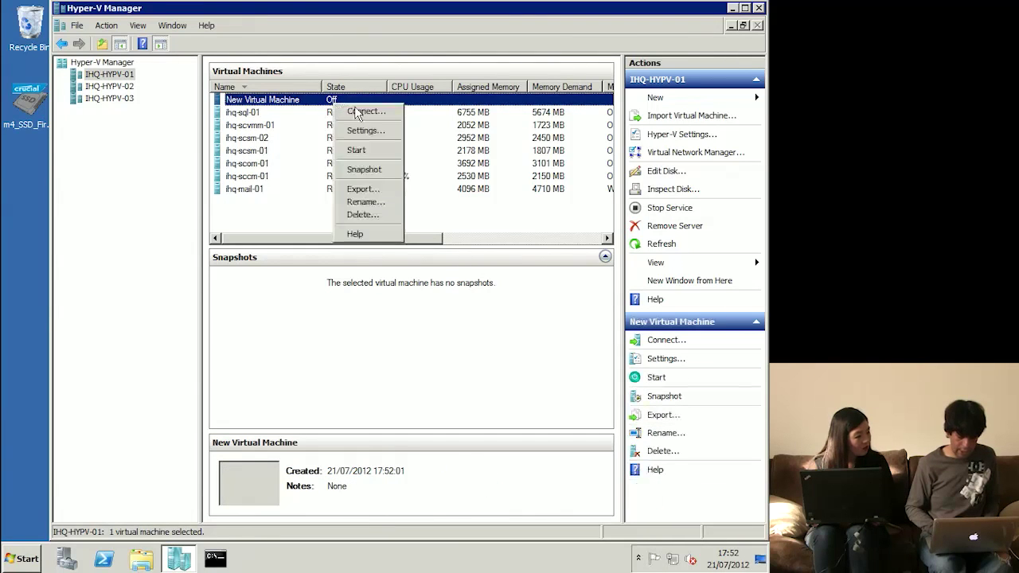
click(357, 111)
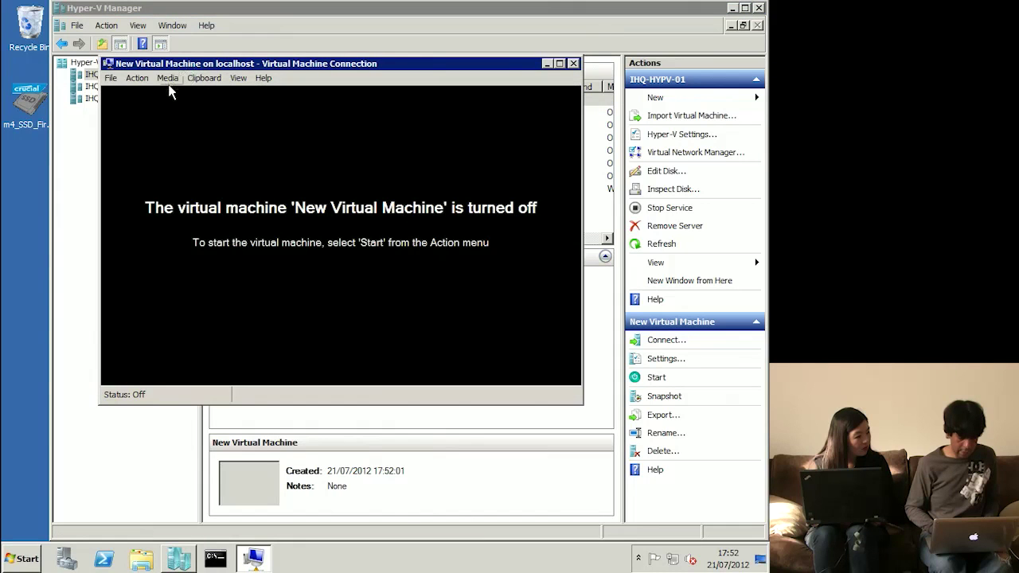
click(137, 78)
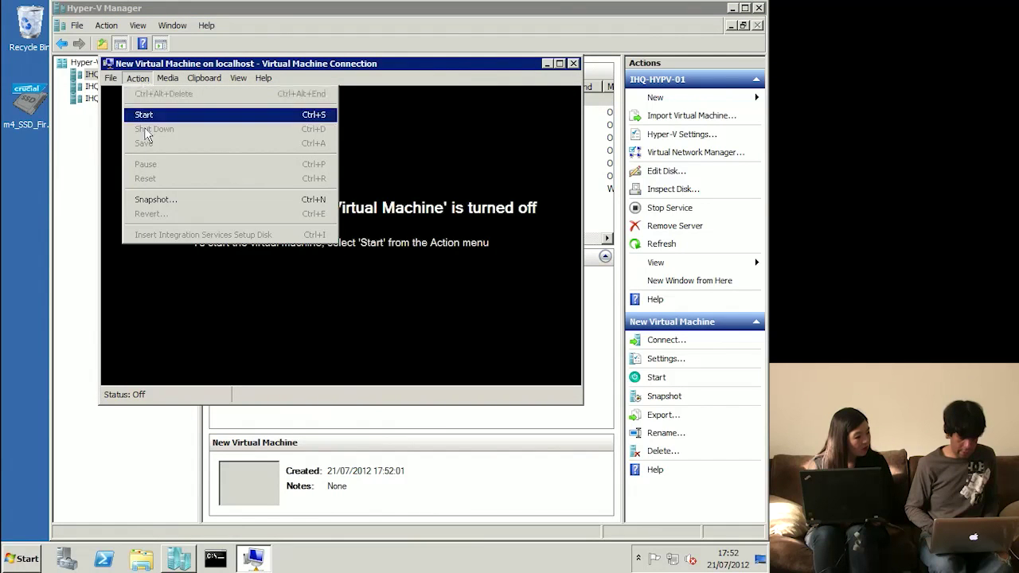
click(145, 115)
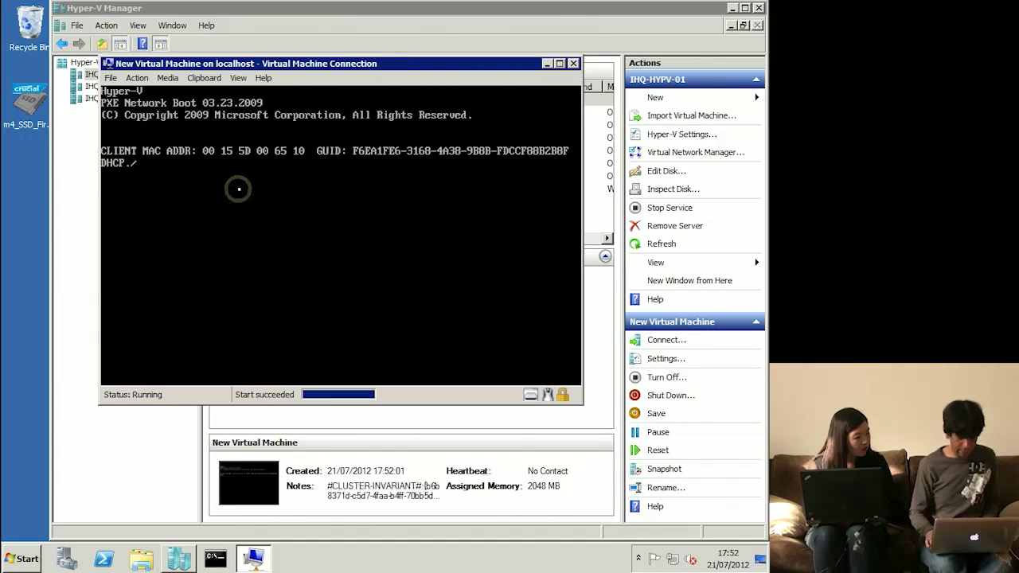
- Return to the VM window and reset the New Virtual Machine after its boot failure
key(F11)
key(F11)
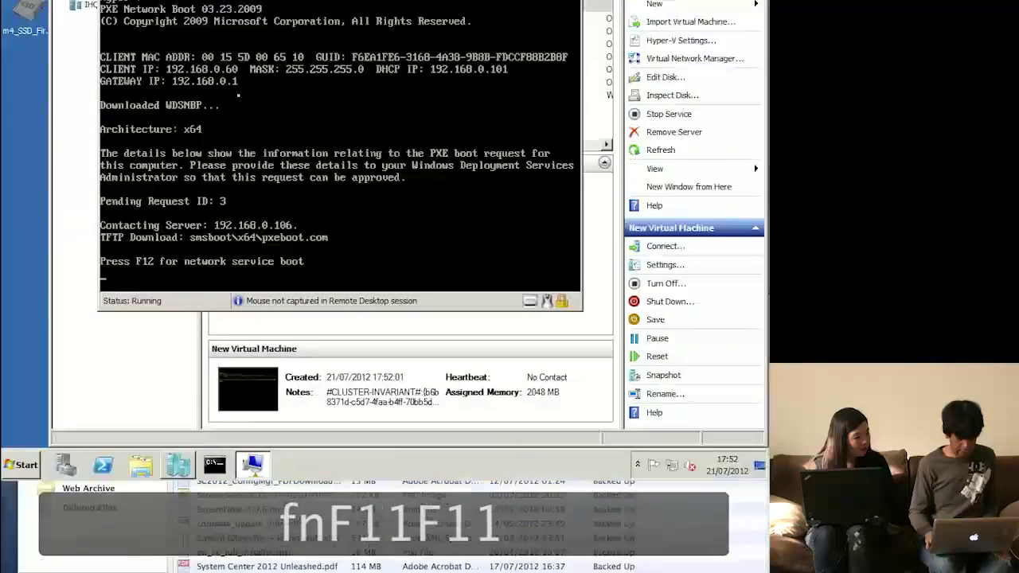
key(F11)
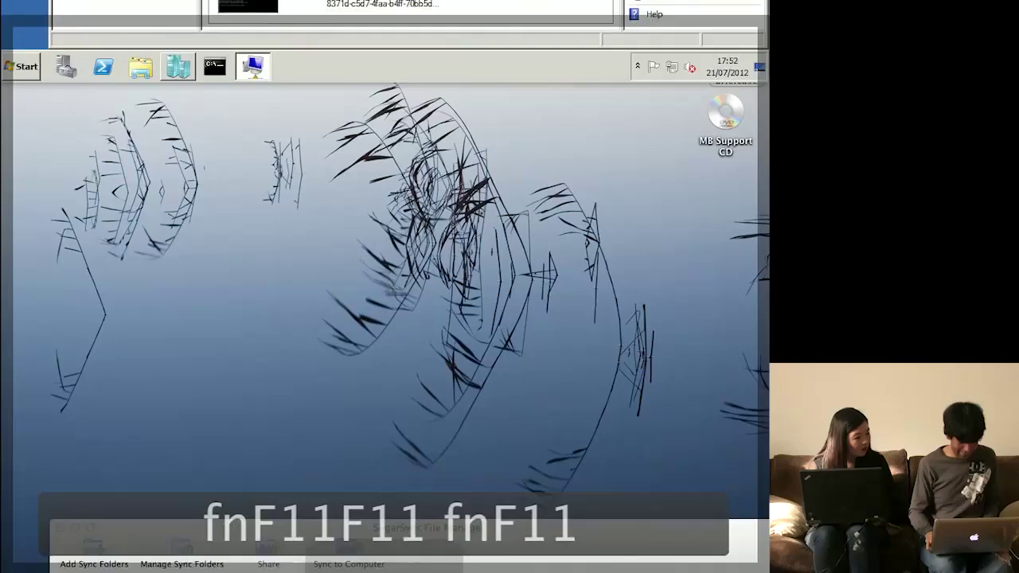
key(section)
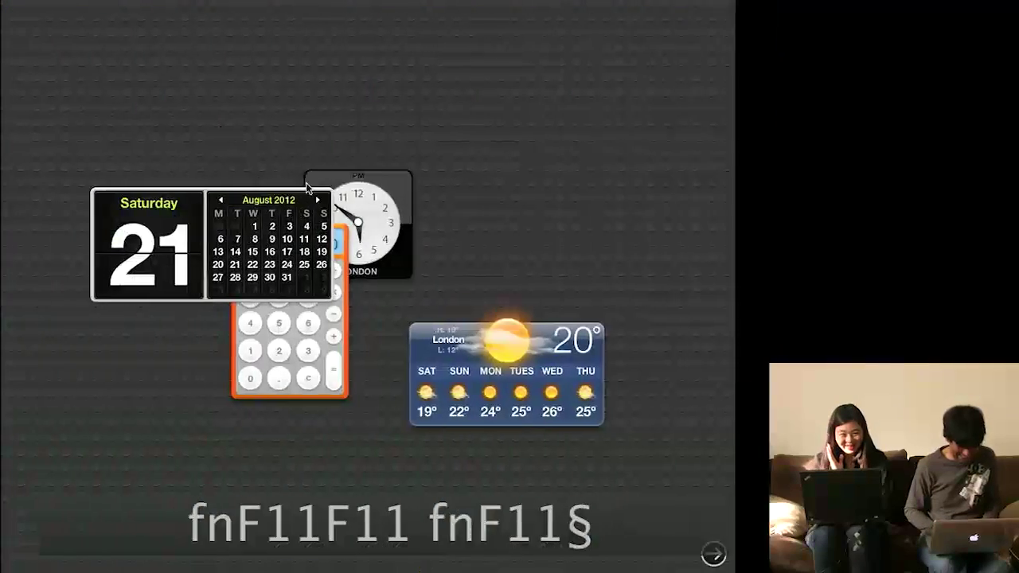
click(306, 188)
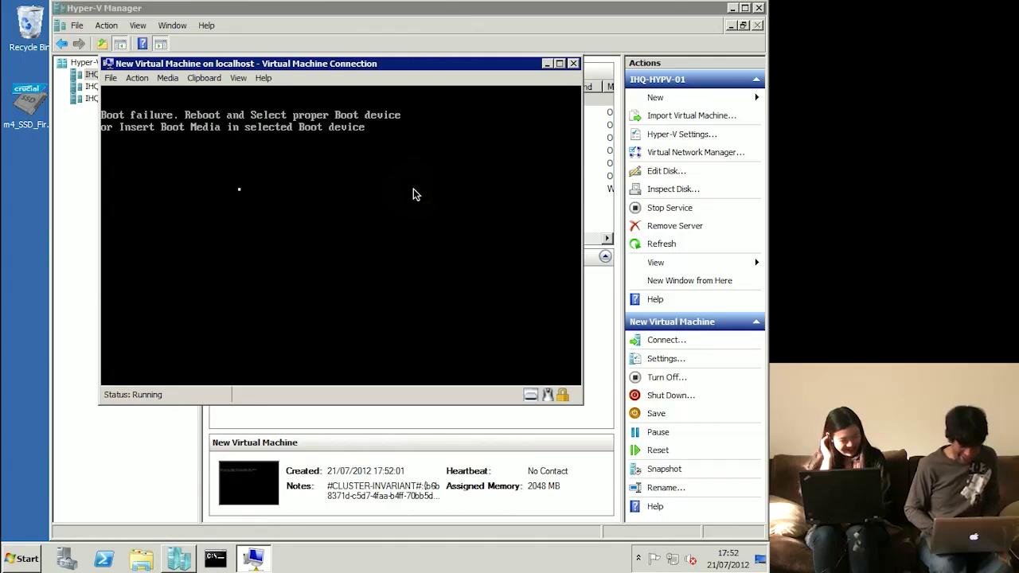
click(138, 78)
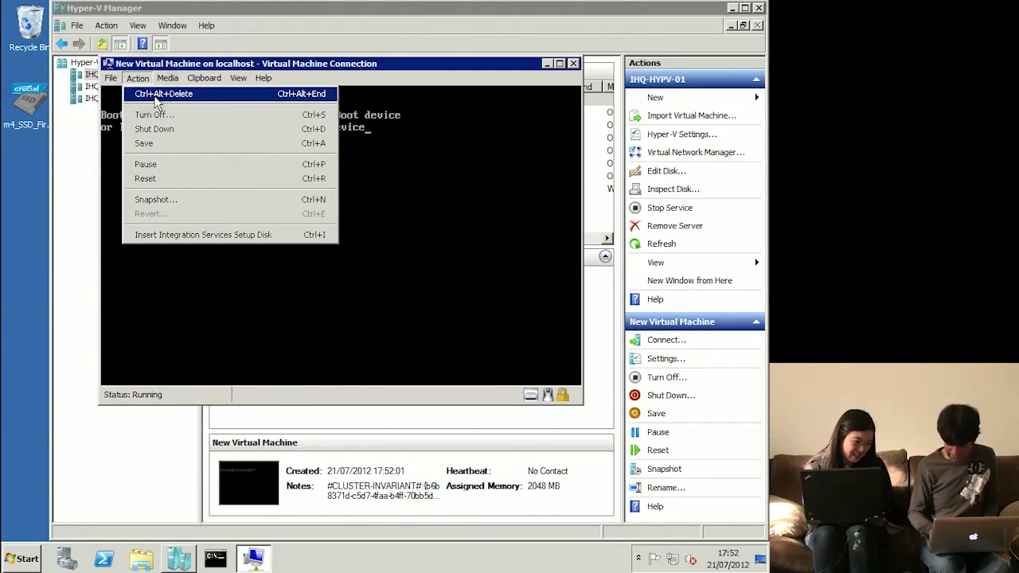
key(XF86AudioRaiseVolume)
key(XF86AudioRaiseVolume)
key(XF86AudioRaiseVolume)
key(XF86AudioRaiseVolume)
key(XF86AudioRaiseVolume)
key(XF86AudioRaiseVolume)
key(XF86AudioRaiseVolume)
key(XF86AudioRaiseVolume)
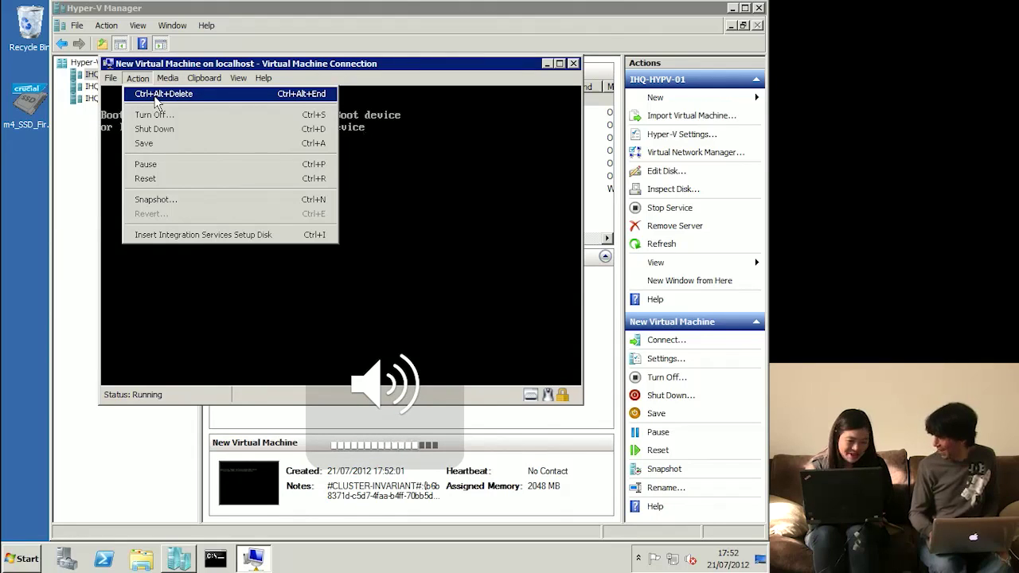
key(XF86AudioLowerVolume)
key(XF86AudioLowerVolume)
key(XF86AudioLowerVolume)
key(XF86AudioLowerVolume)
key(XF86AudioLowerVolume)
key(XF86AudioLowerVolume)
key(XF86AudioLowerVolume)
key(XF86AudioLowerVolume)
key(XF86AudioLowerVolume)
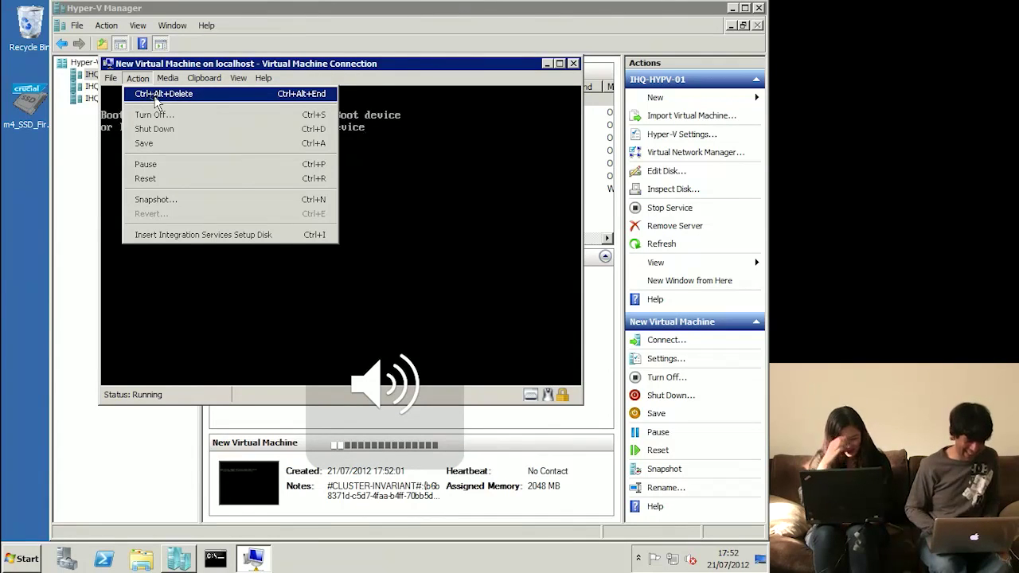
click(155, 97)
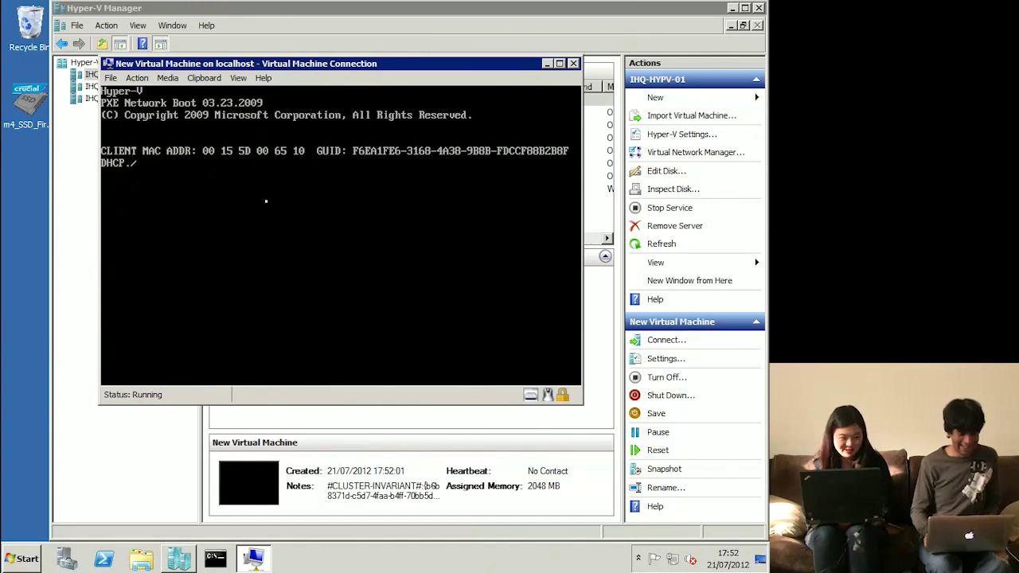
- Request a PXE network service boot with F12 and confirm it
key(F12)
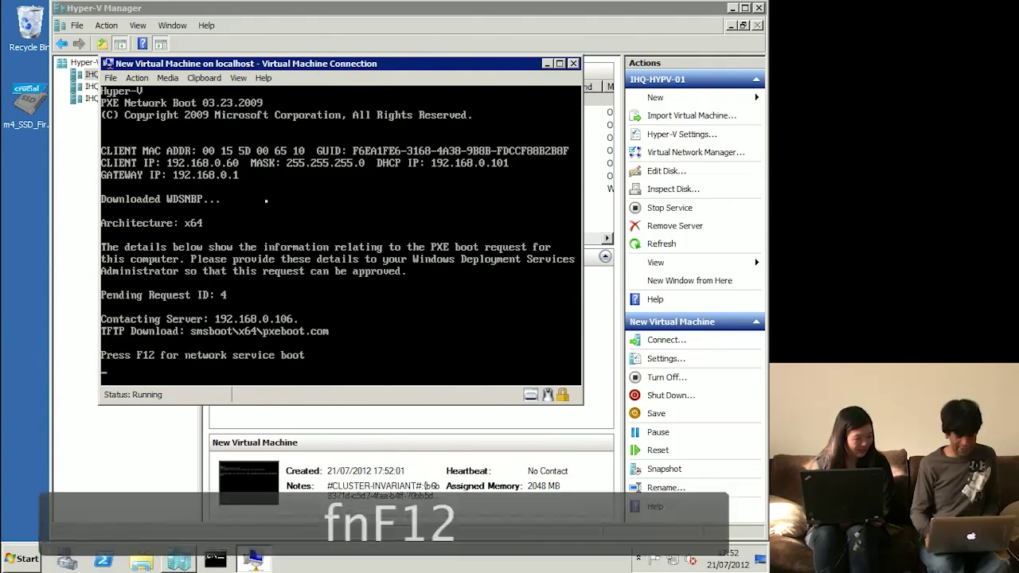
key(F12)
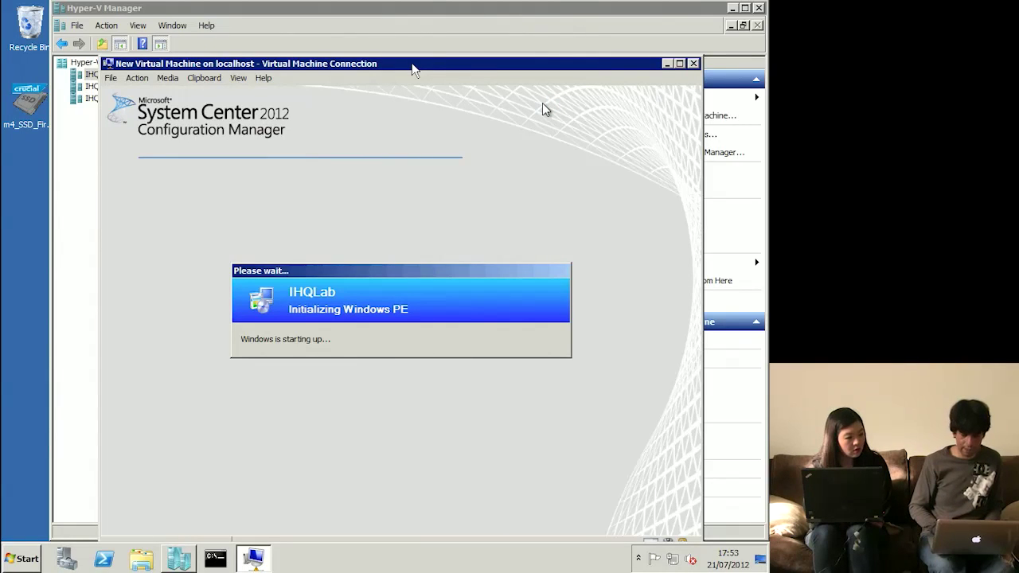
- Move the VM window higher and continue past the Task Sequence Wizard welcome page
drag(413, 67, 407, 39)
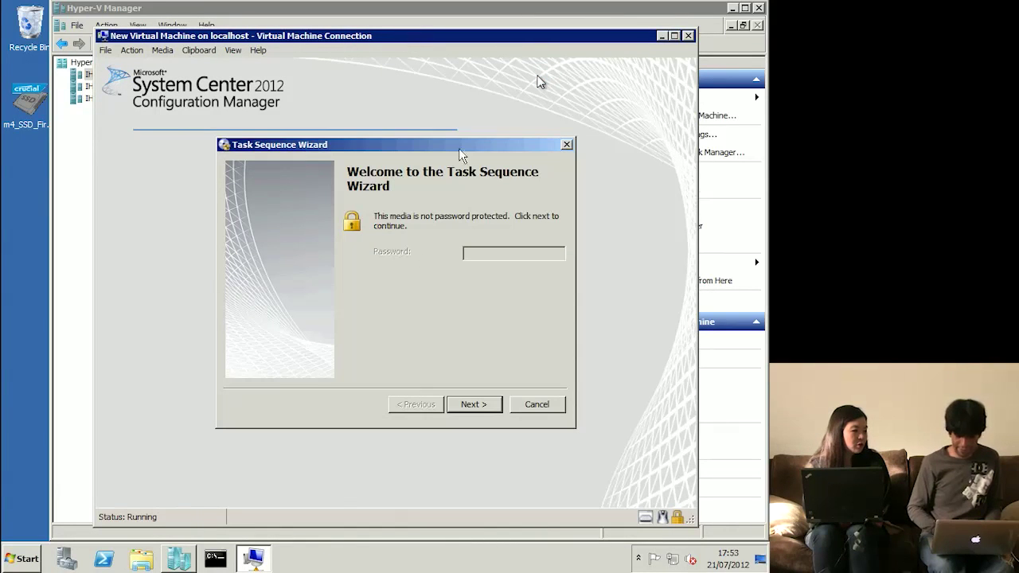
click(487, 408)
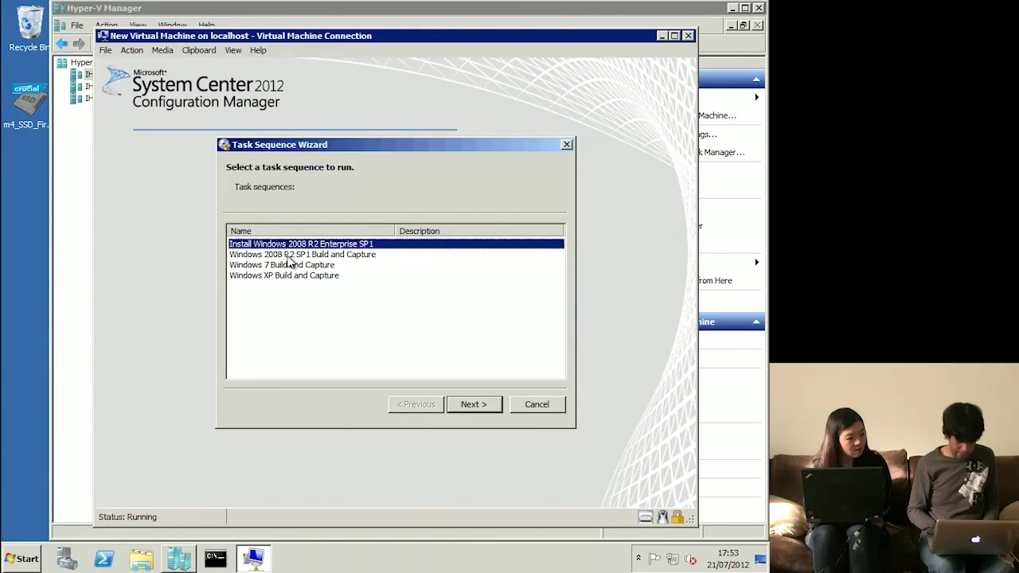
- Choose Windows 7 Build and Capture in the Task Sequence Wizard and run it
click(301, 266)
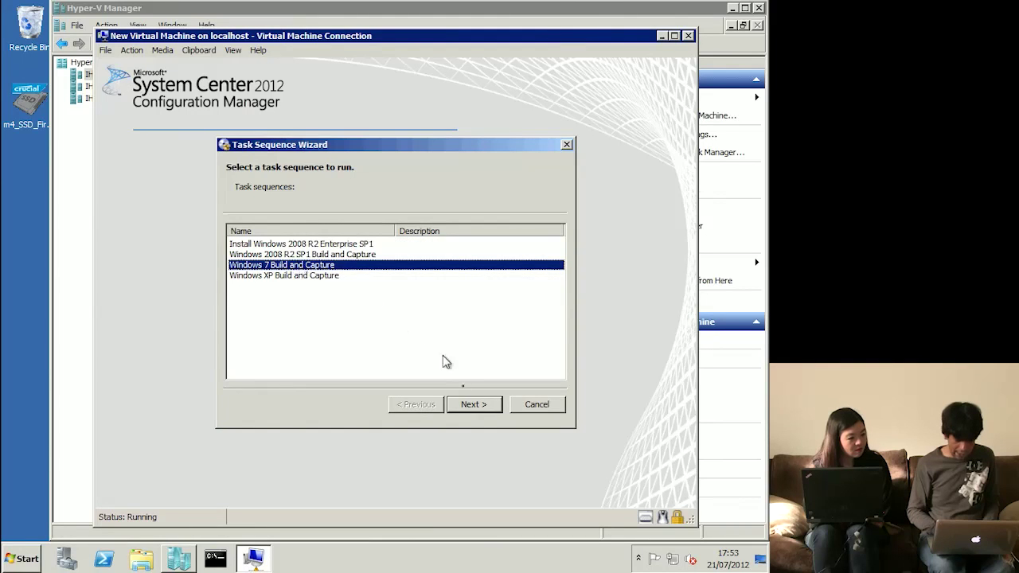
click(480, 407)
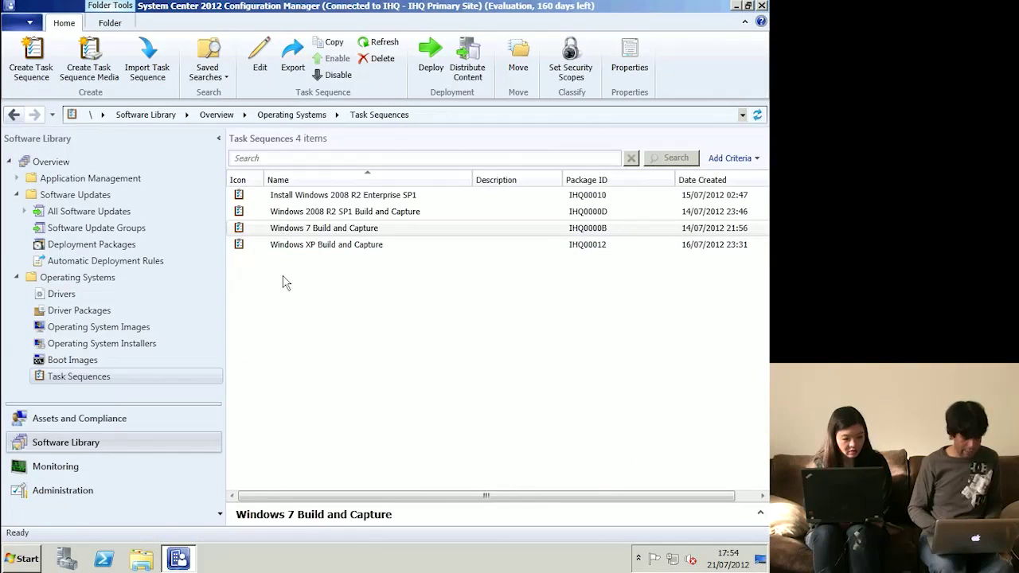
- Browse Operating System Images (Windows 7 Enterprise SP1 x64) and Task Sequences, then go to Drivers
click(130, 332)
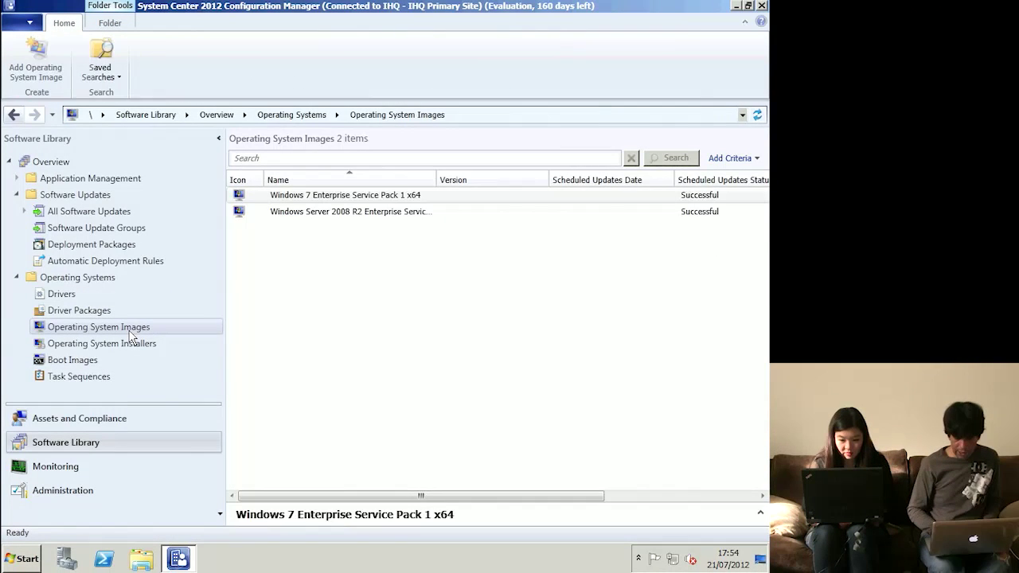
right_click(131, 333)
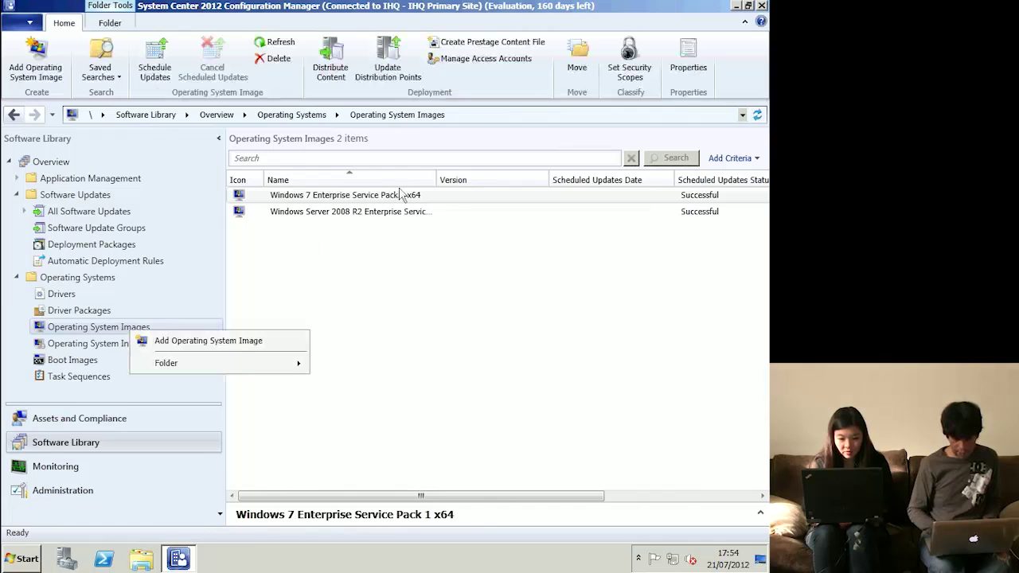
click(332, 200)
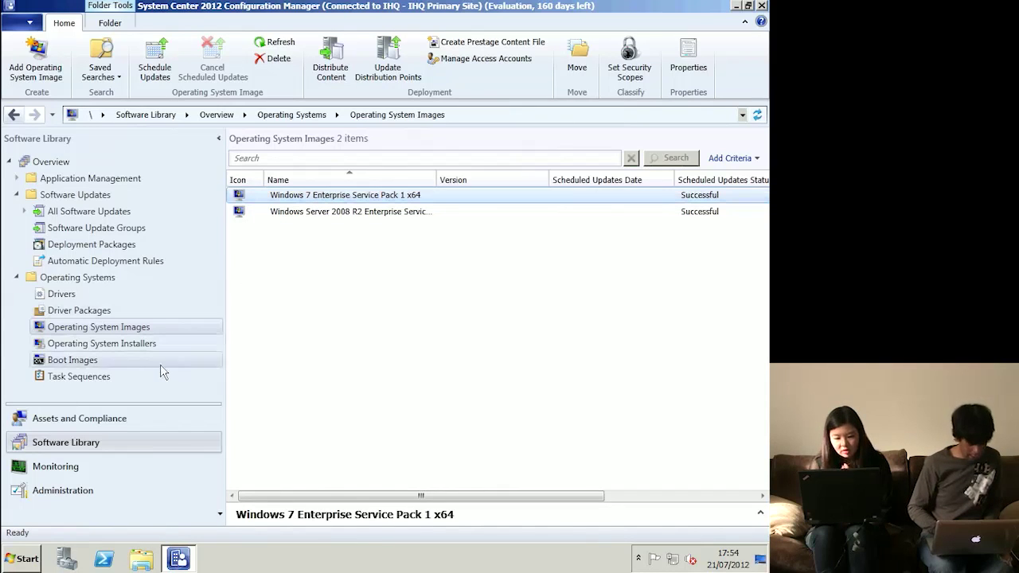
click(61, 381)
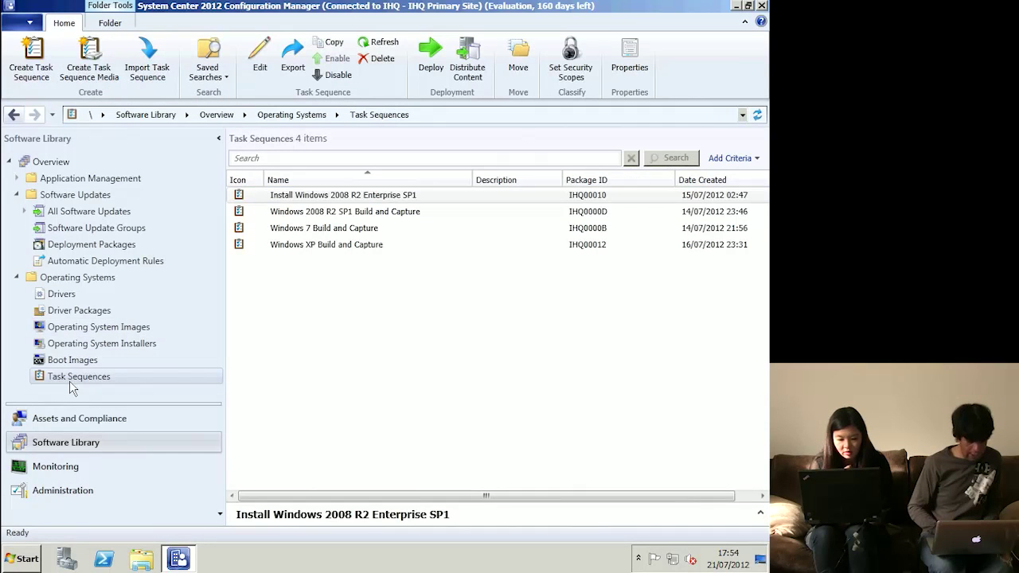
right_click(72, 383)
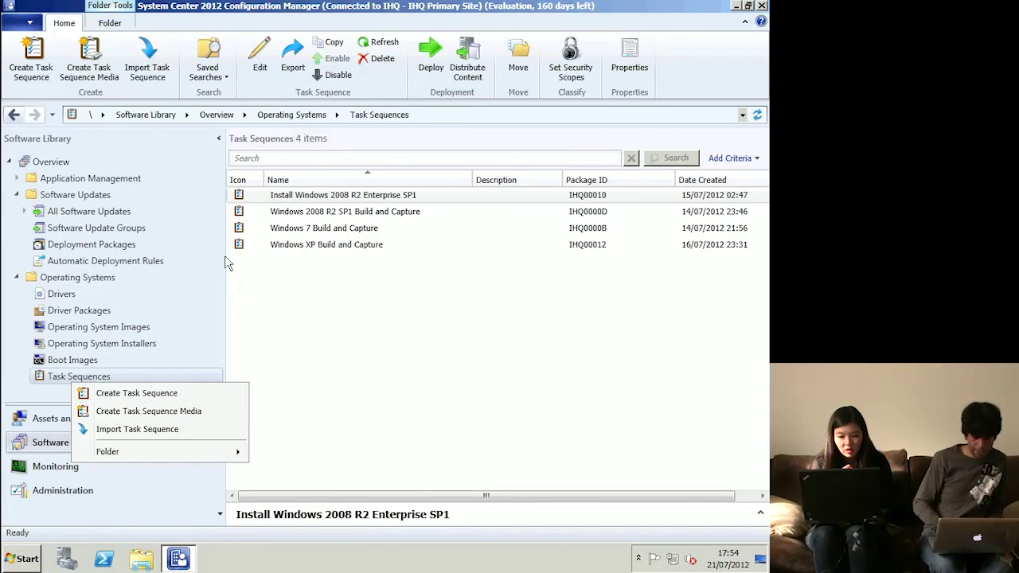
click(273, 306)
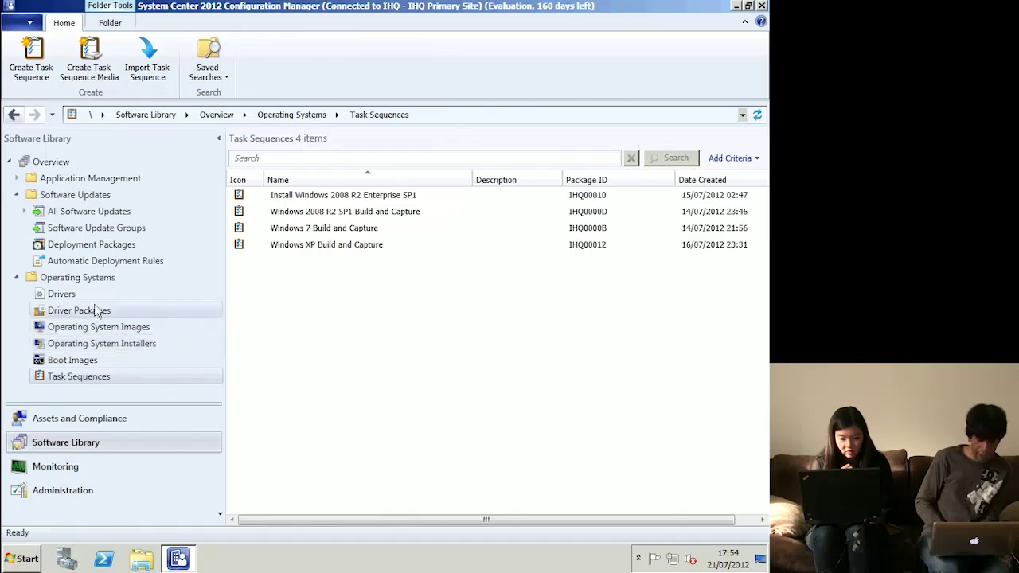
click(61, 296)
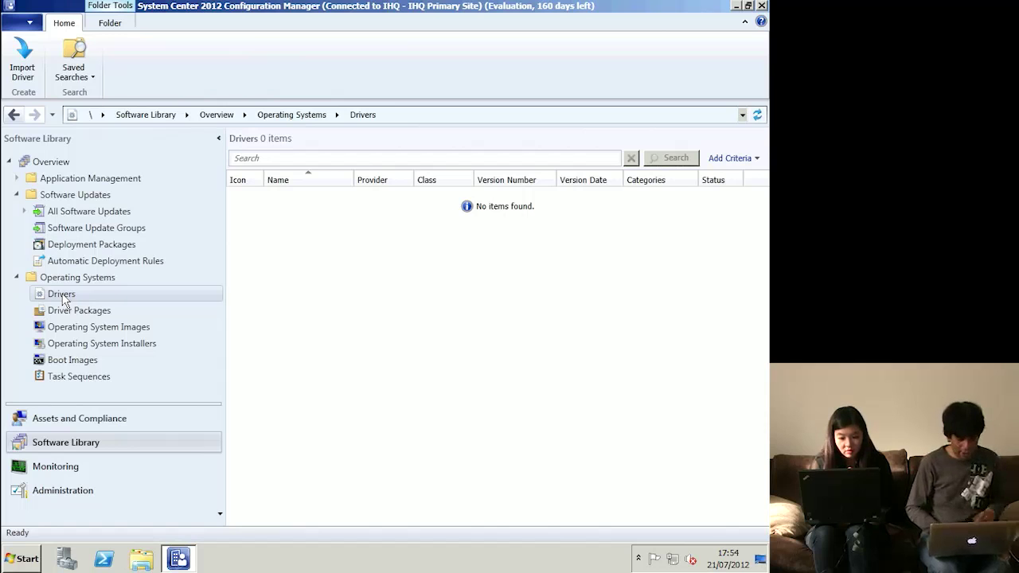
- Check the Drivers context menu, dismiss it, and switch to Operating System Images
right_click(65, 300)
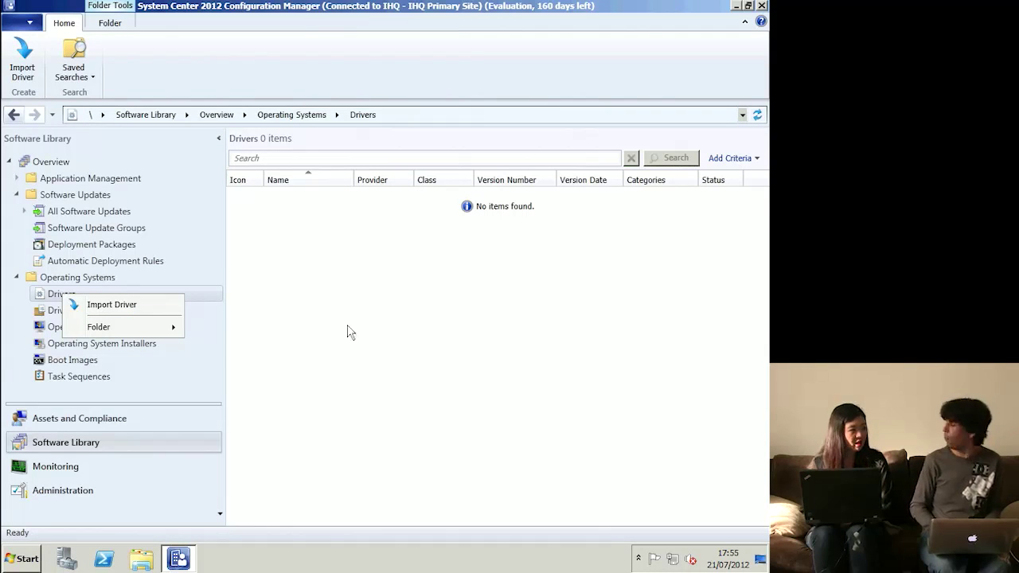
mouse_move(174, 335)
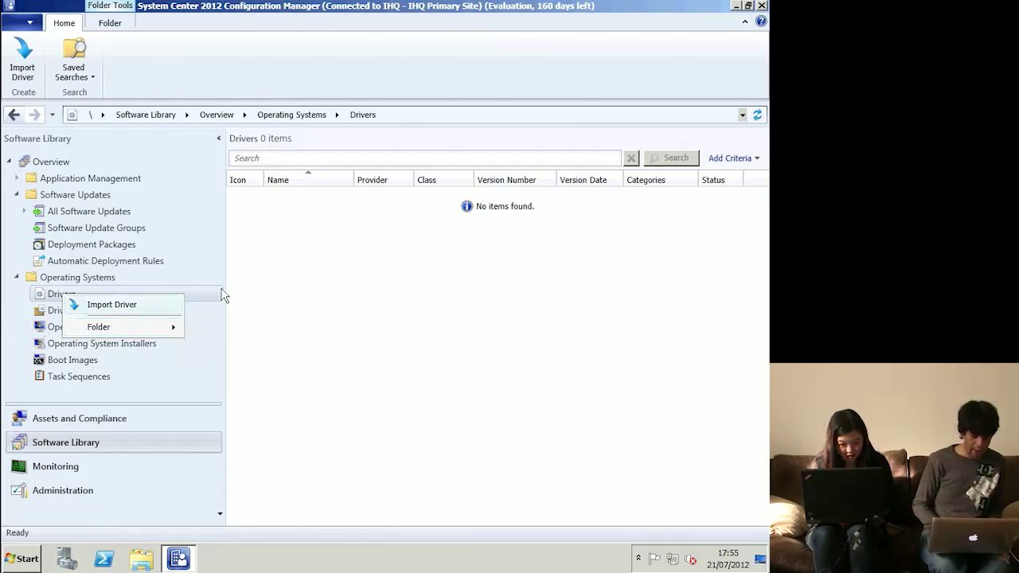
click(43, 301)
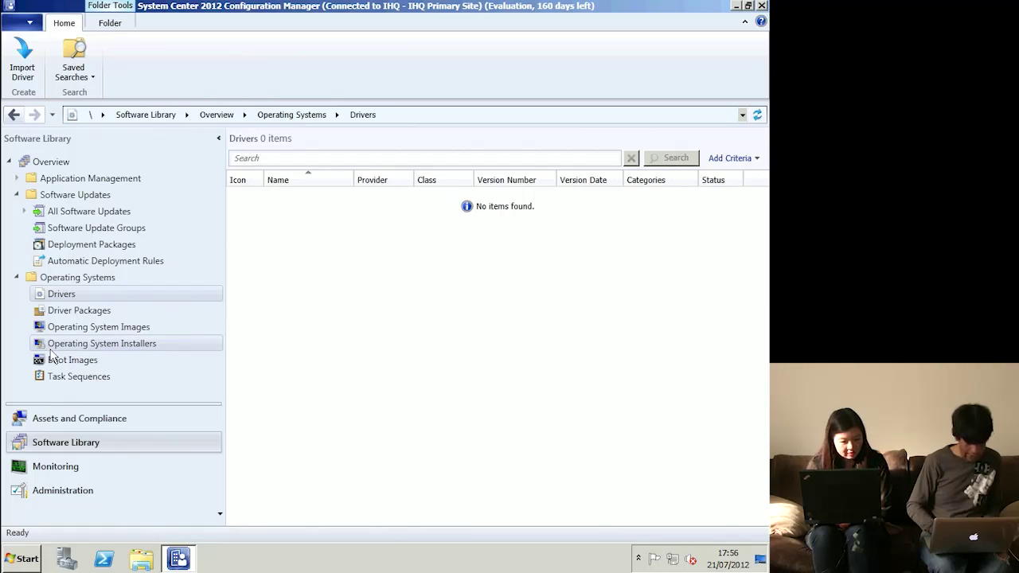
click(105, 327)
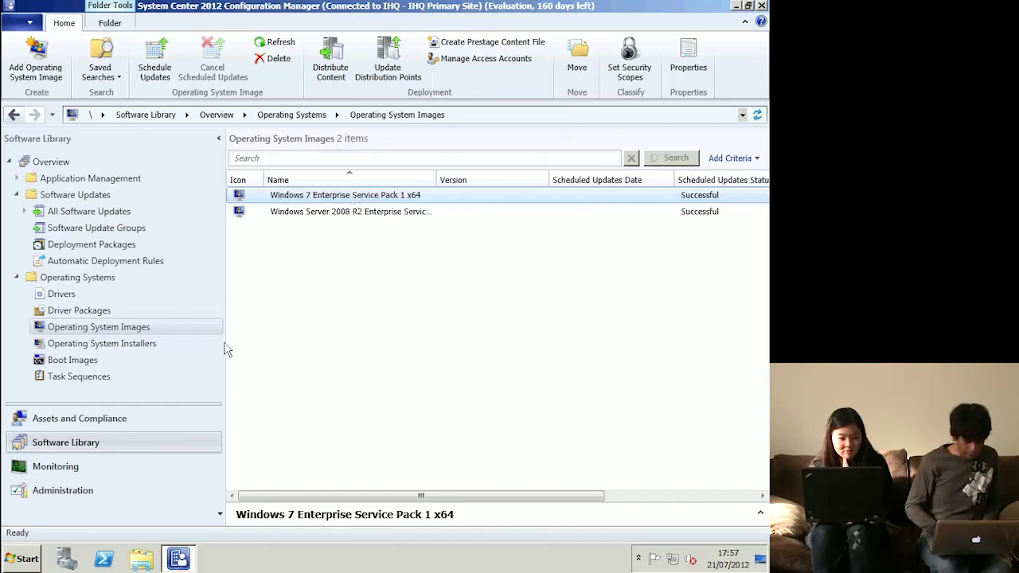
- Check the properties of the Install Windows 2008 R2 Enterprise SP1 task sequence, then open it for editing
click(95, 380)
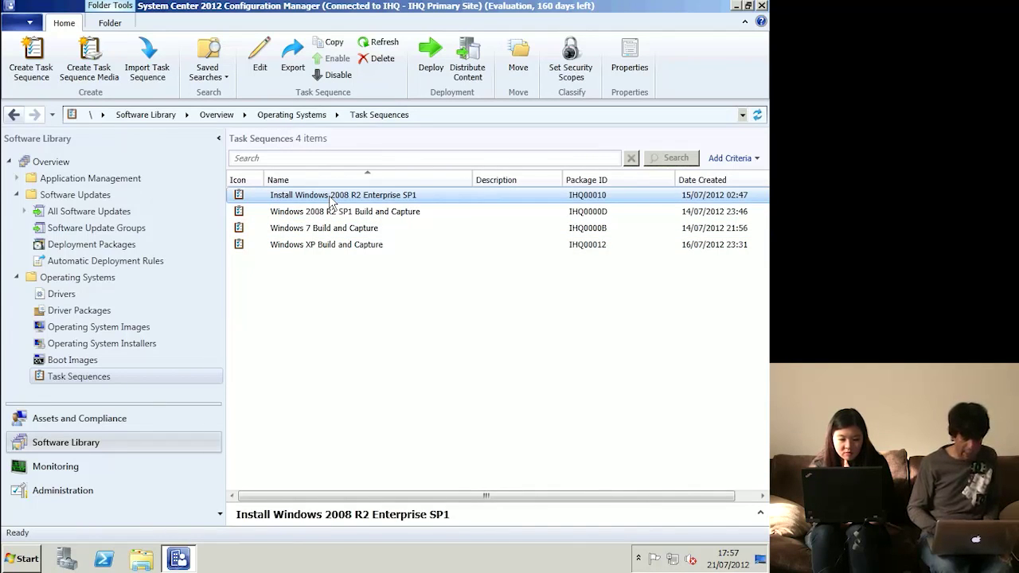
right_click(329, 199)
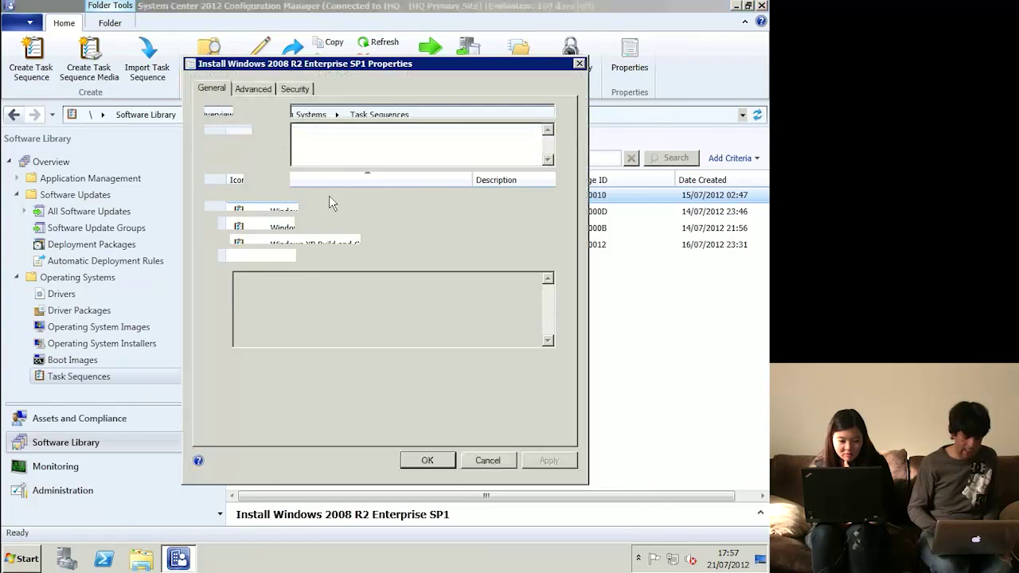
double_click(188, 67)
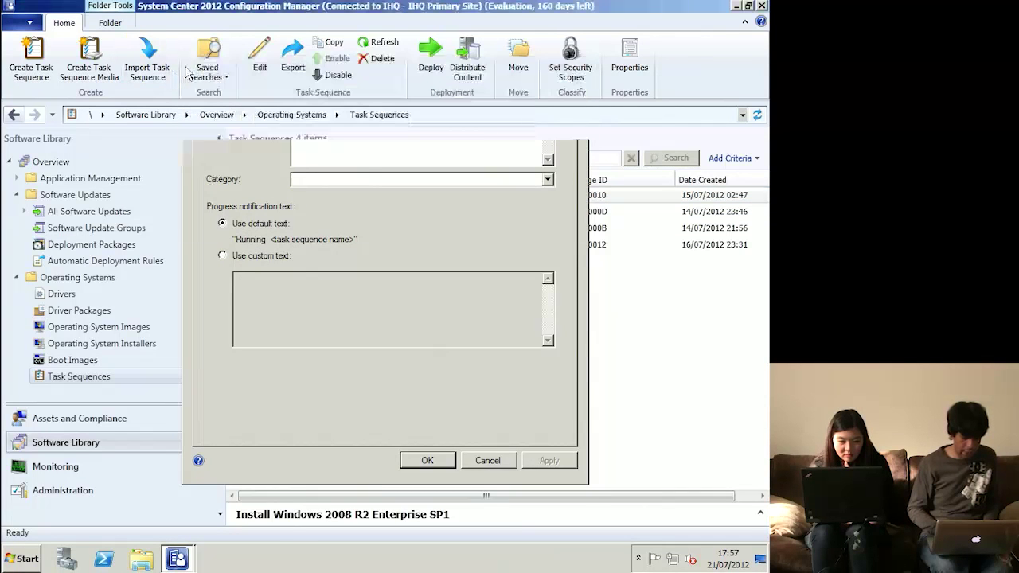
right_click(298, 203)
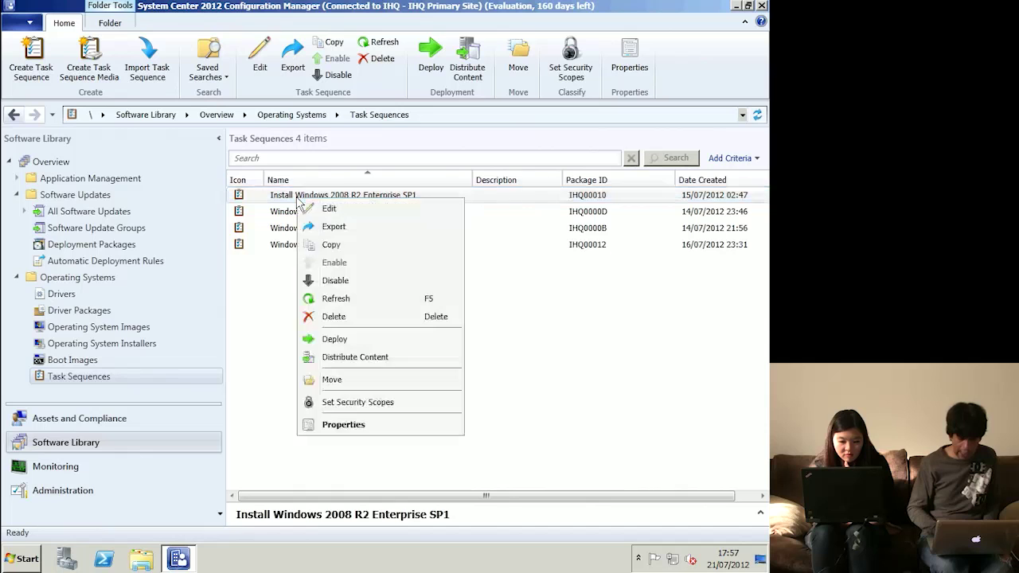
click(341, 208)
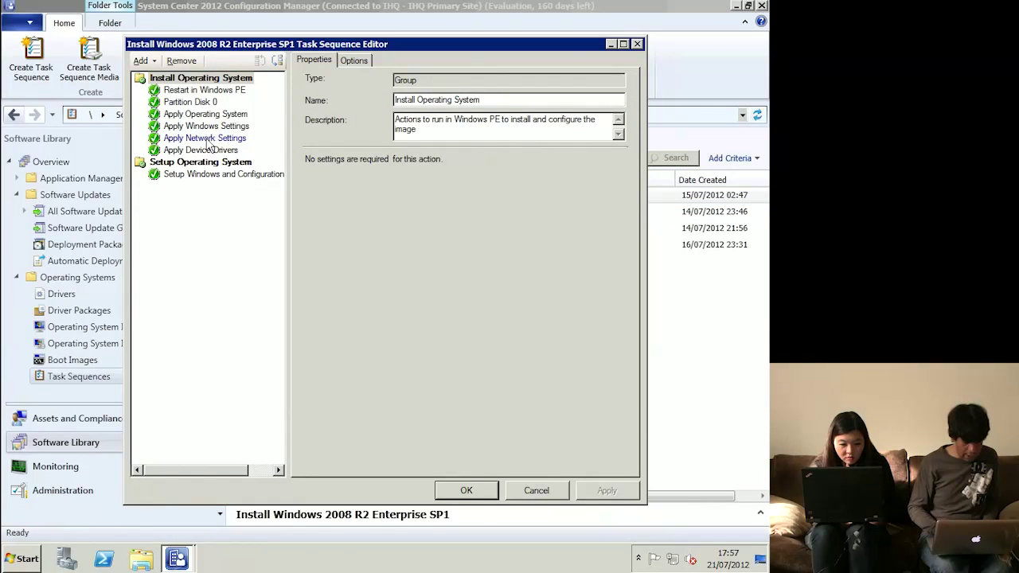
- Add an Install Software Updates step to the task sequence, then remove it again
click(207, 140)
click(211, 151)
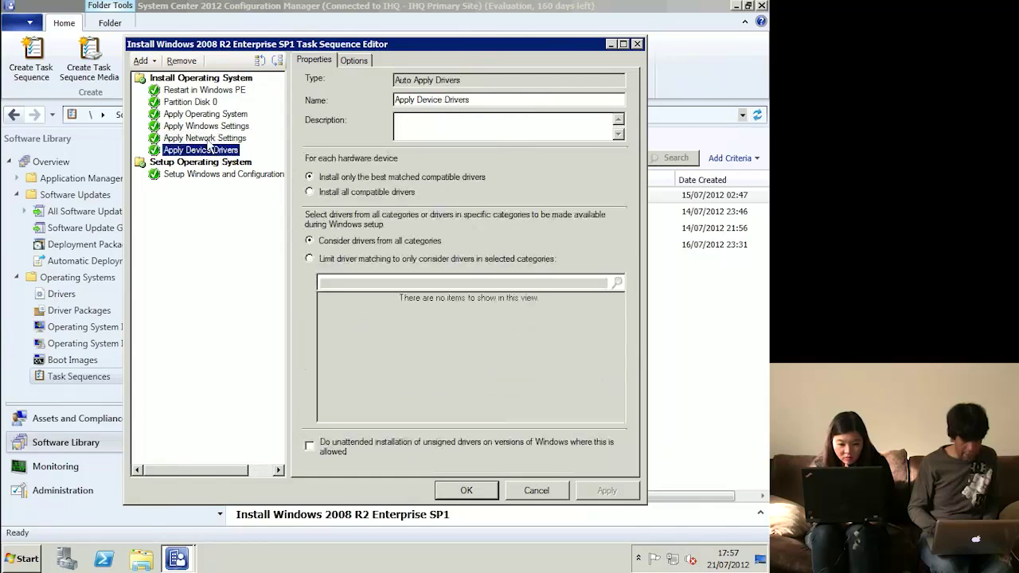
click(148, 62)
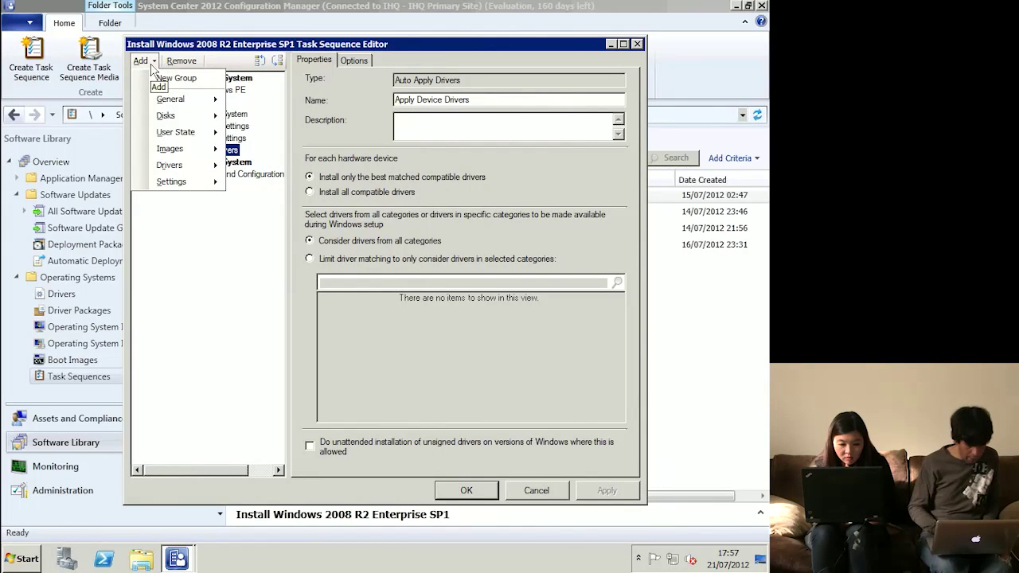
mouse_move(174, 102)
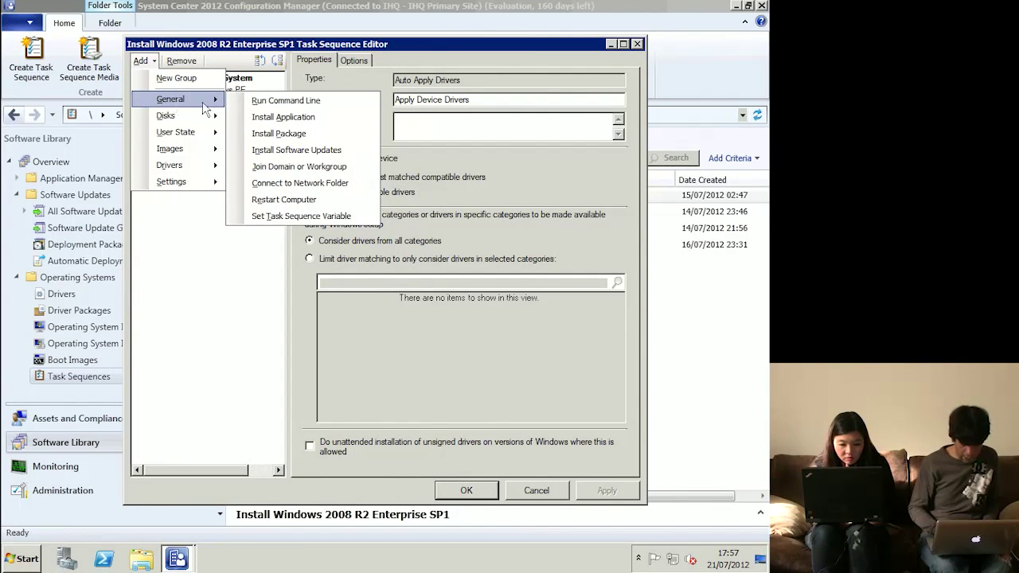
click(298, 150)
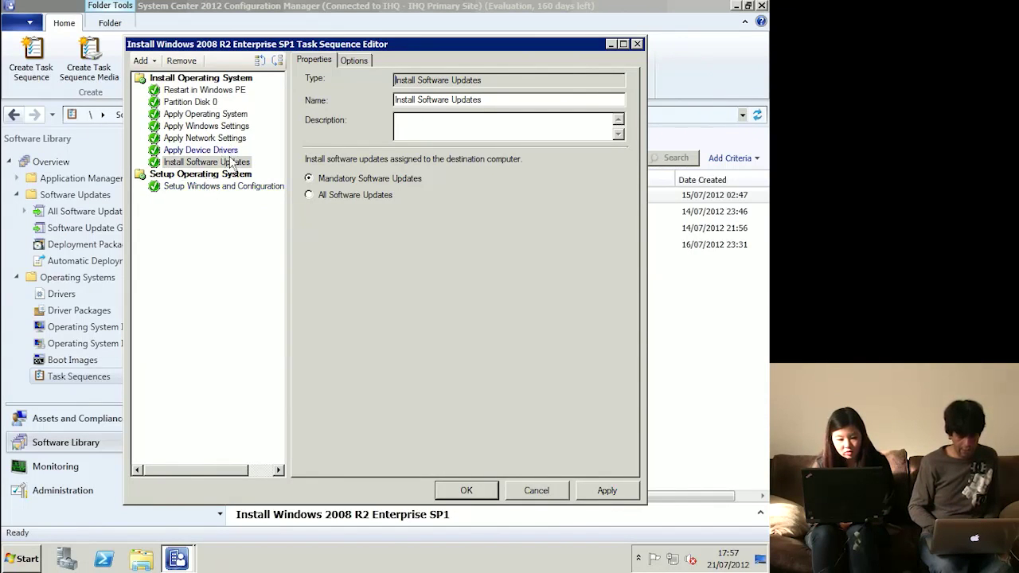
click(231, 162)
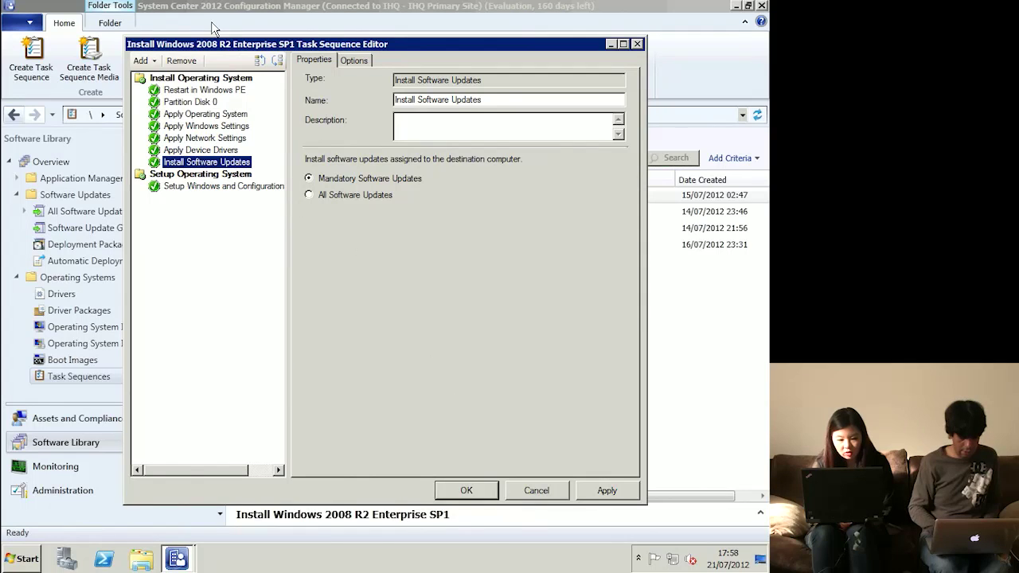
click(182, 61)
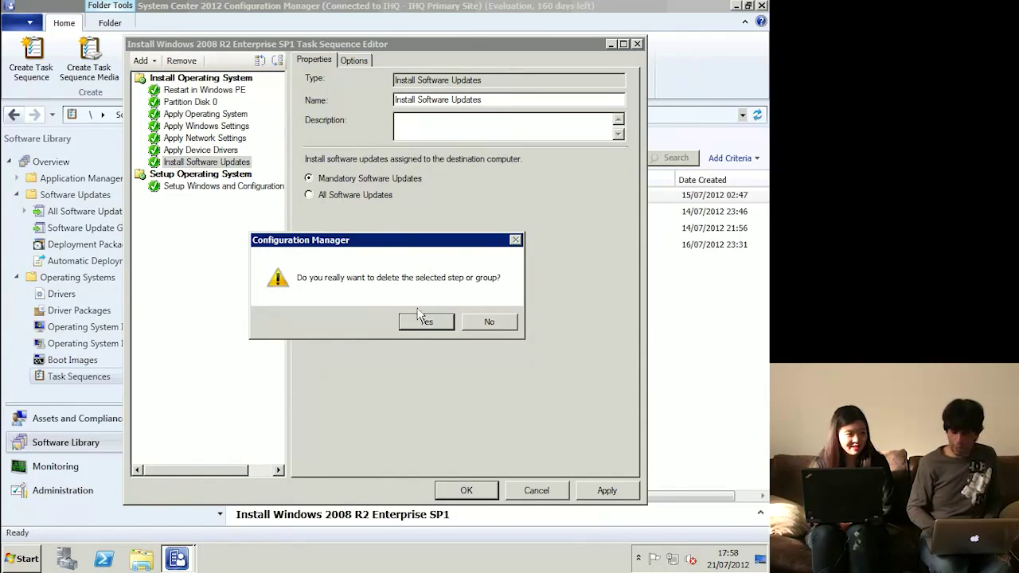
click(424, 321)
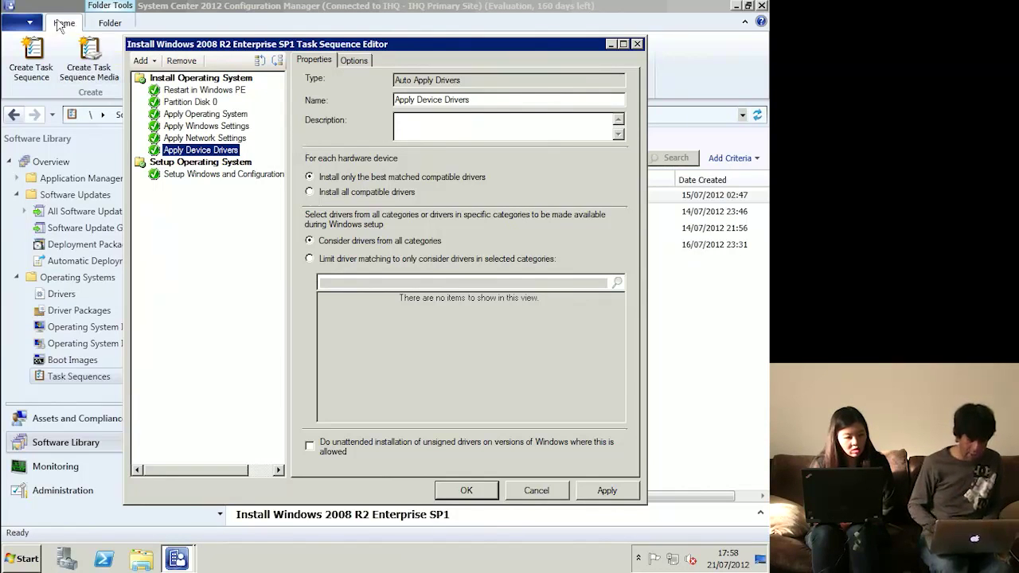
- Maximize the task sequence editor, then exit it without saving changes
double_click(134, 44)
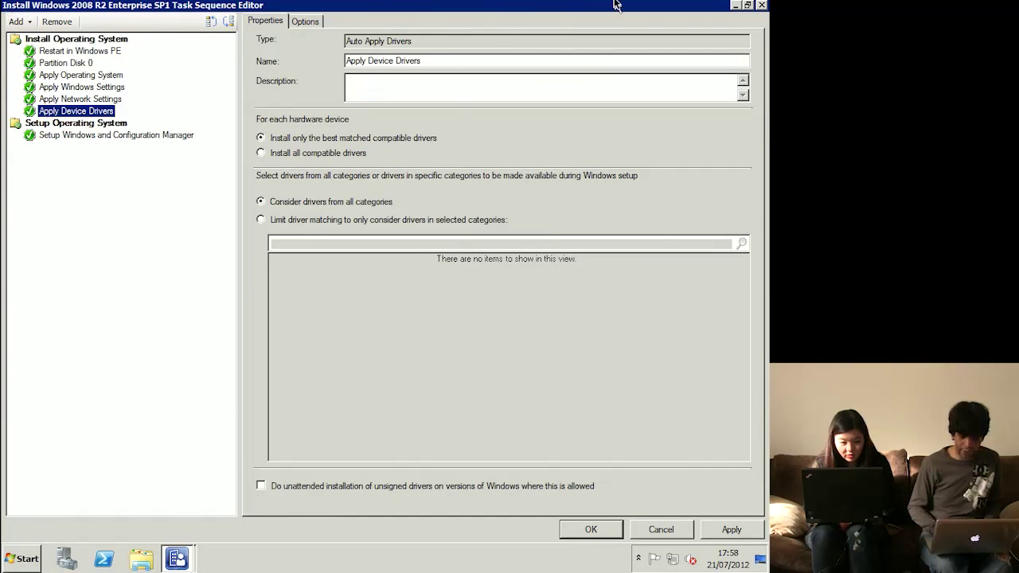
click(762, 5)
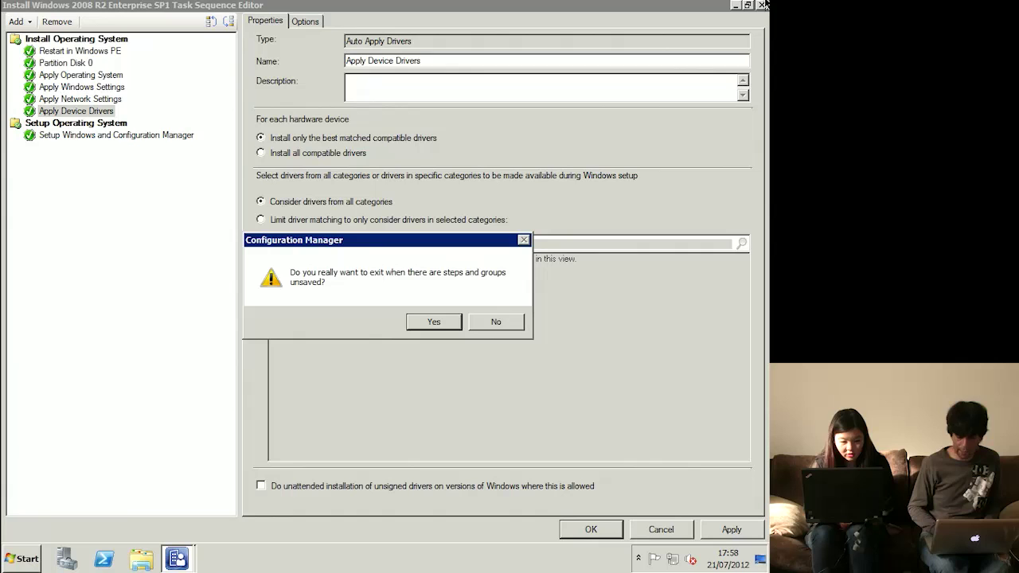
click(437, 320)
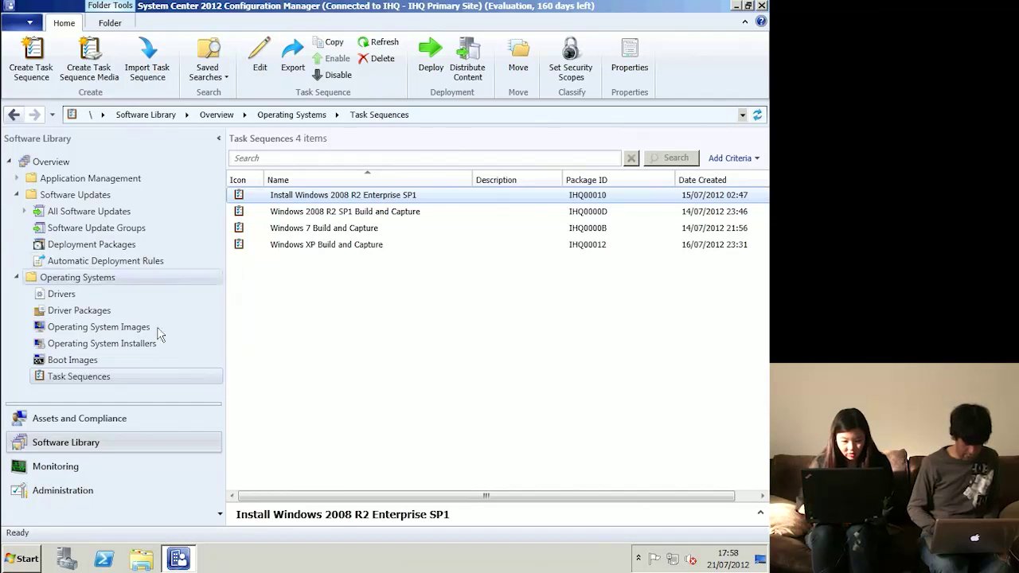
- Start scheduling updates for the Windows 7 Enterprise Service Pack 1 x64 operating system image
click(145, 327)
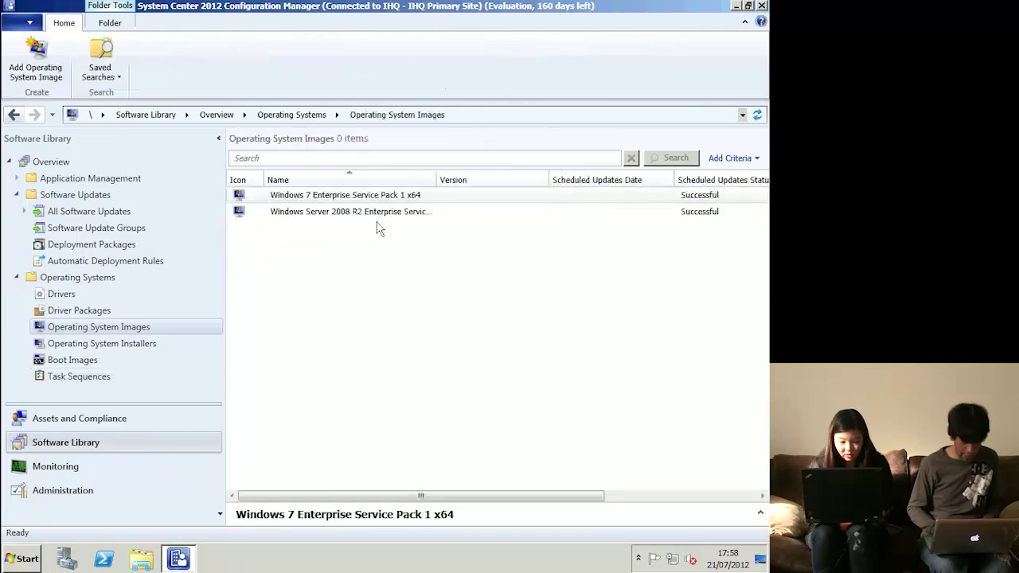
click(366, 203)
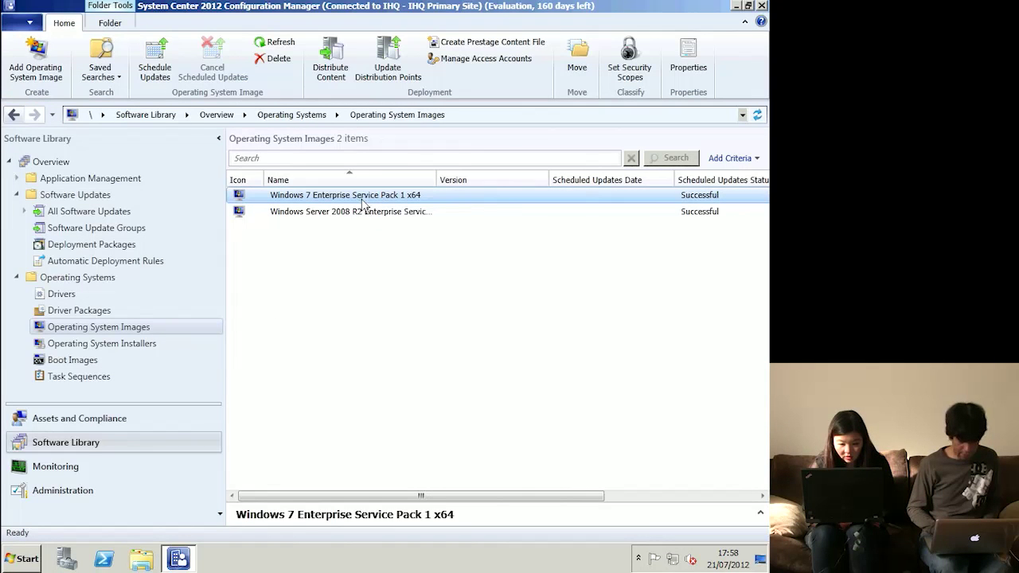
right_click(363, 203)
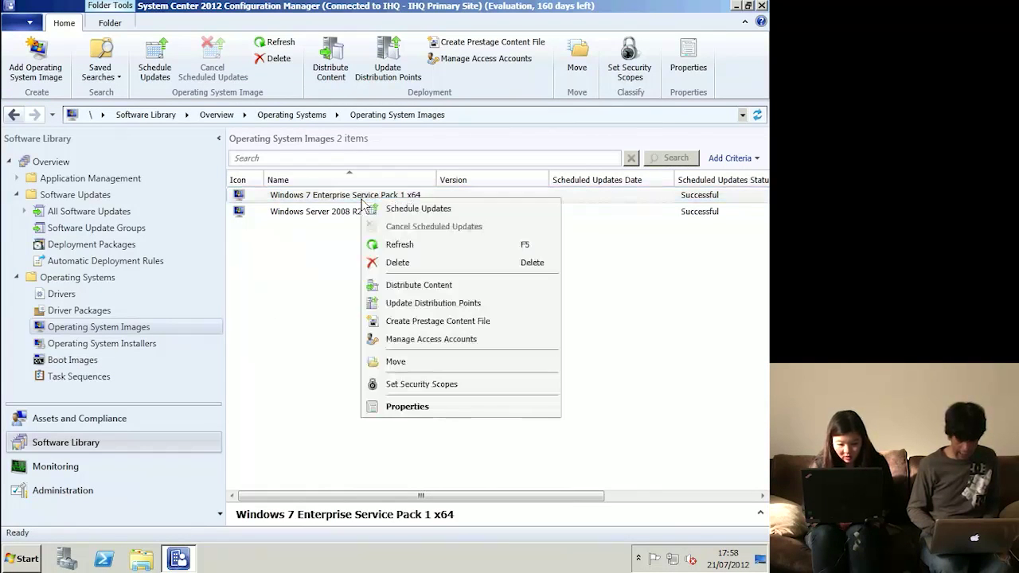
click(397, 209)
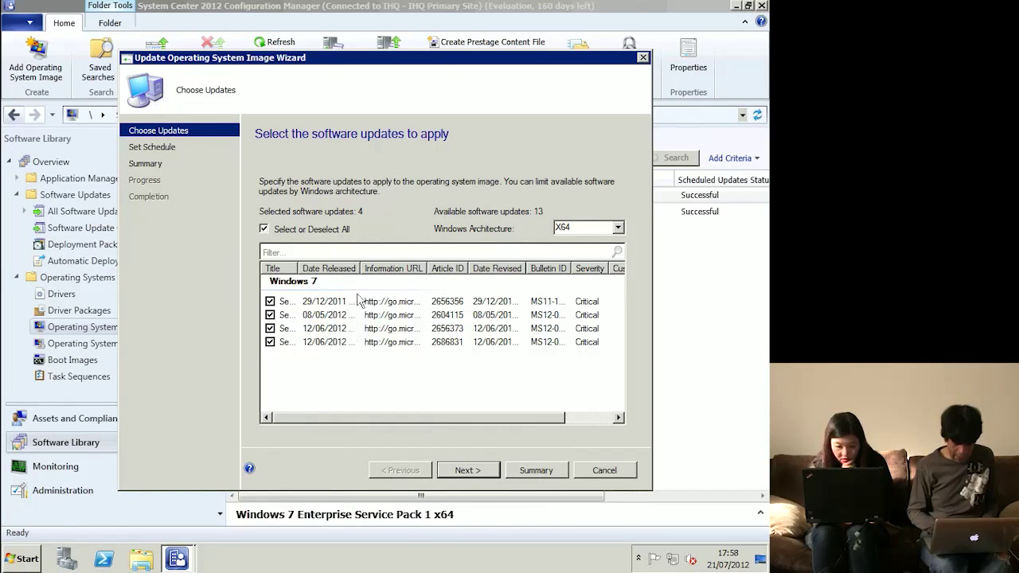
- Apply the 4 selected updates to Win7x64EntSP1.wim as soon as possible and close the wizard
click(481, 478)
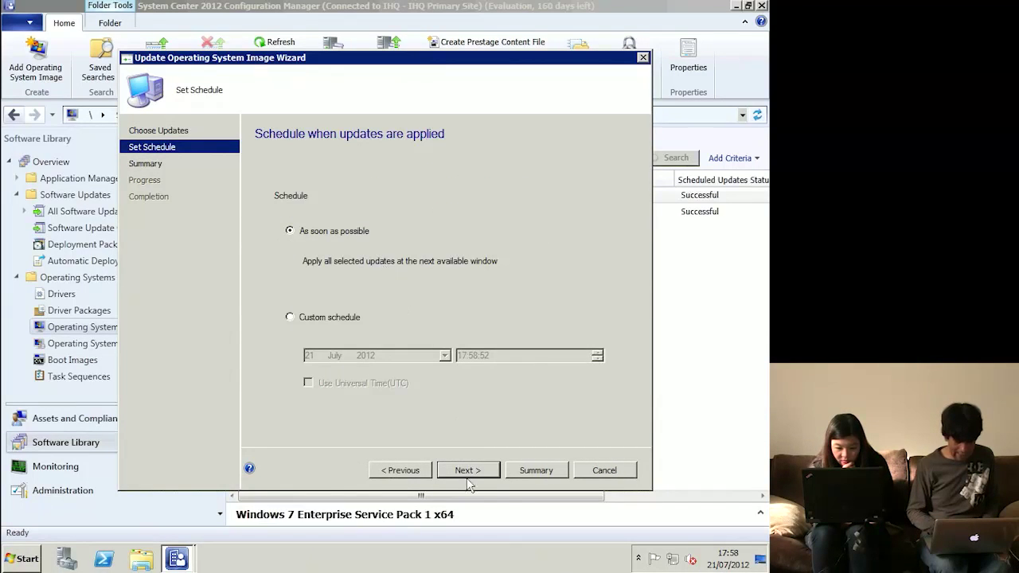
click(468, 471)
click(468, 470)
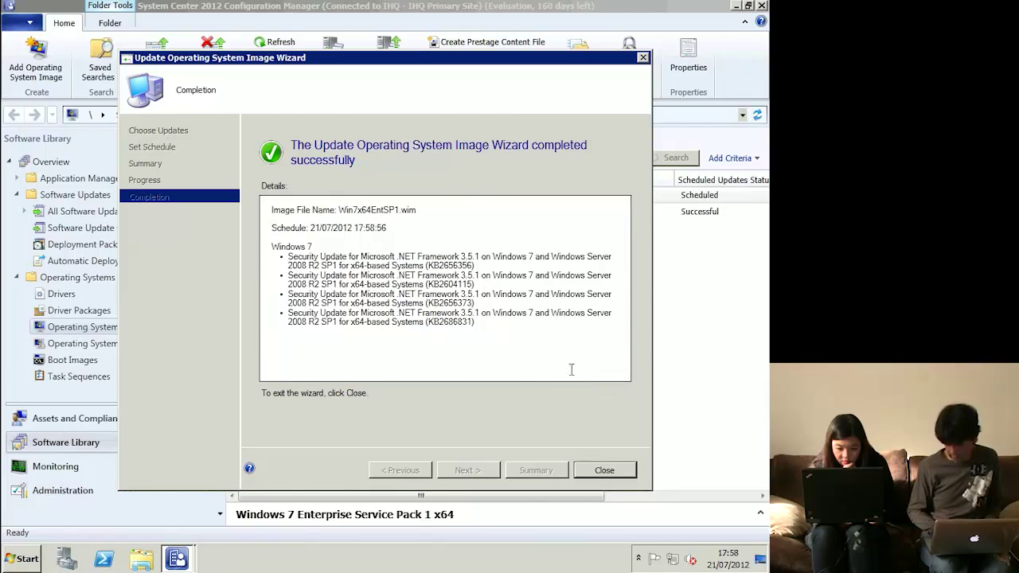
click(605, 471)
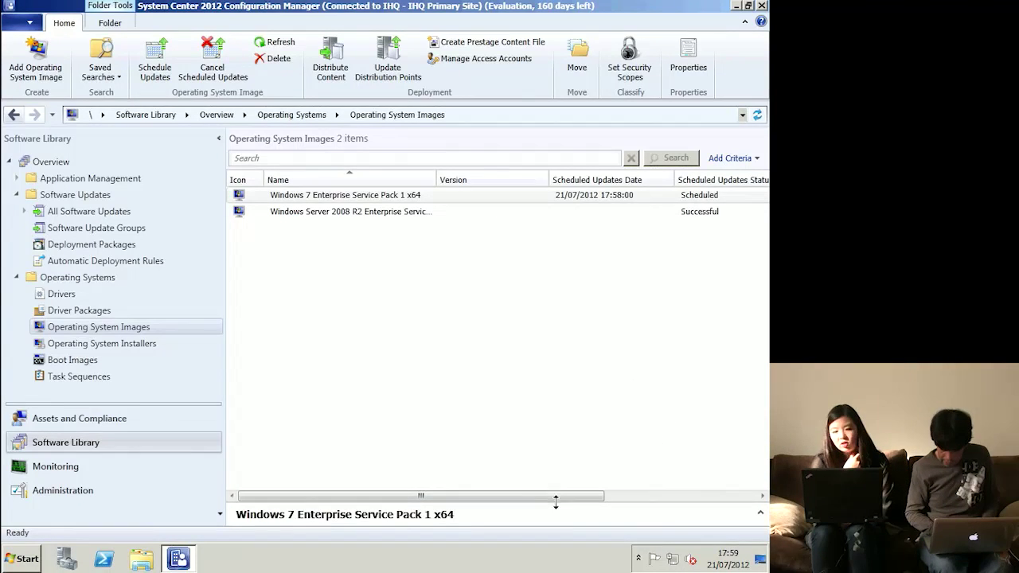
click(557, 499)
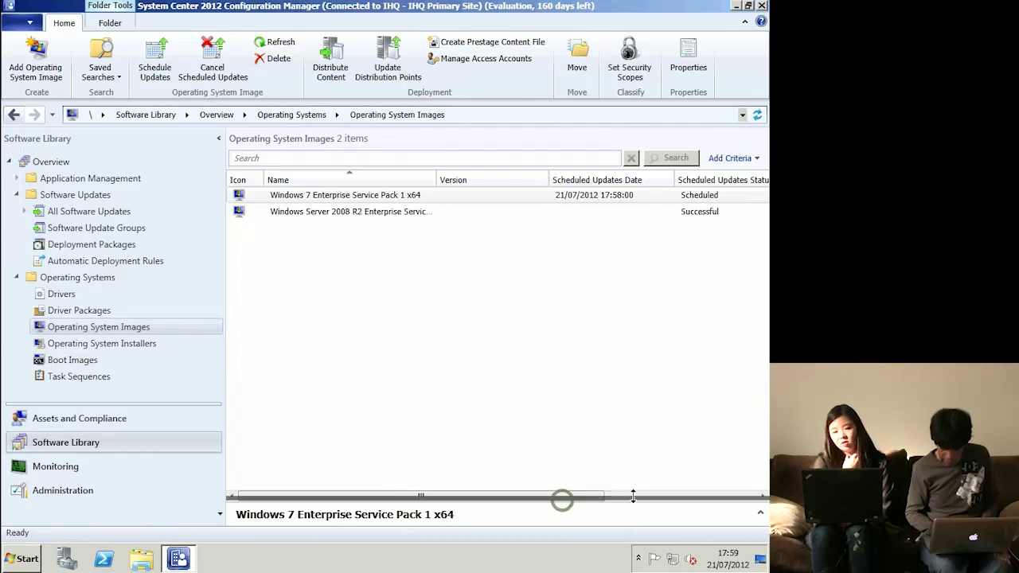
right_click(510, 403)
click(557, 436)
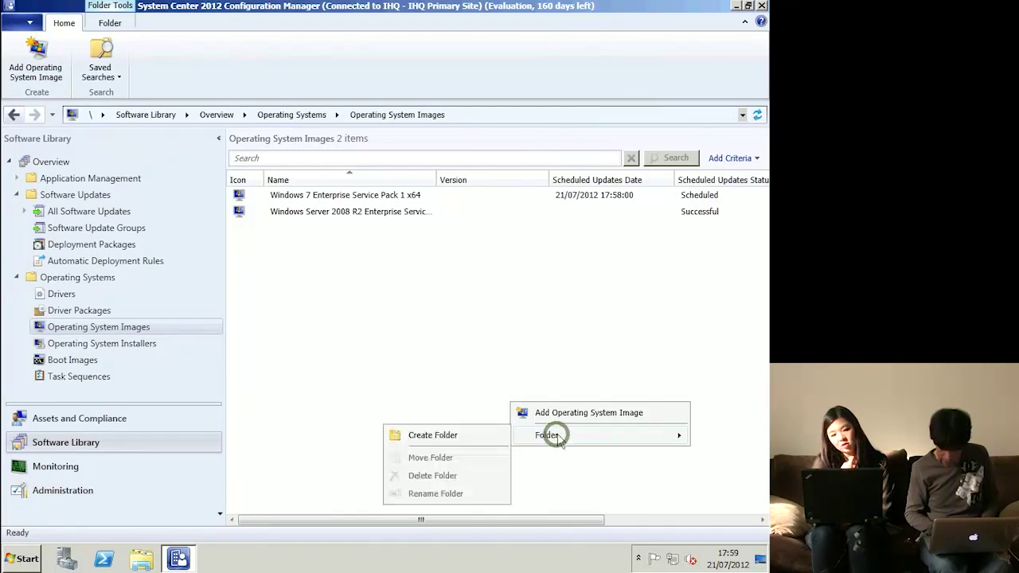
click(487, 295)
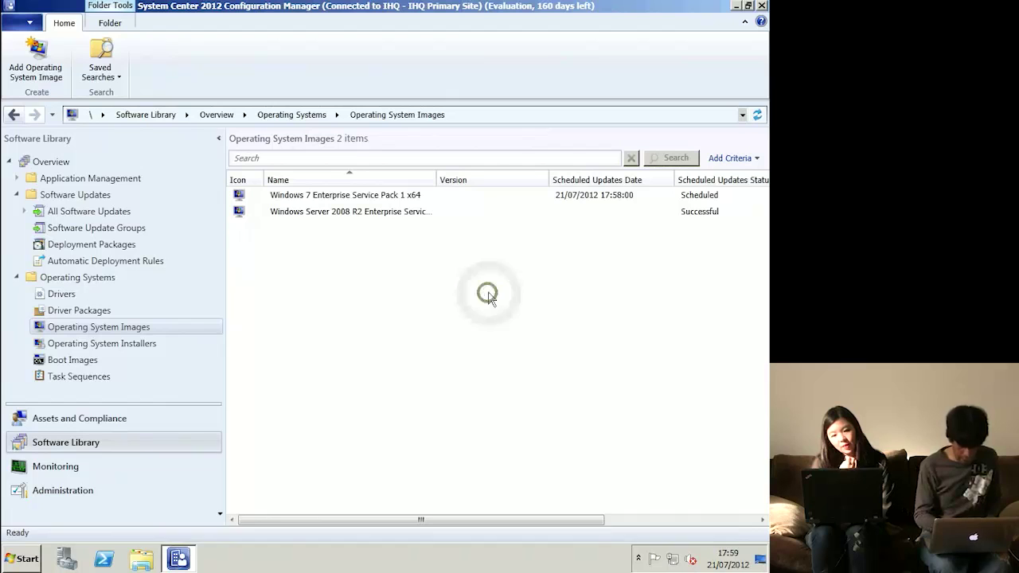
key(F5)
key(F5)
key(F5)
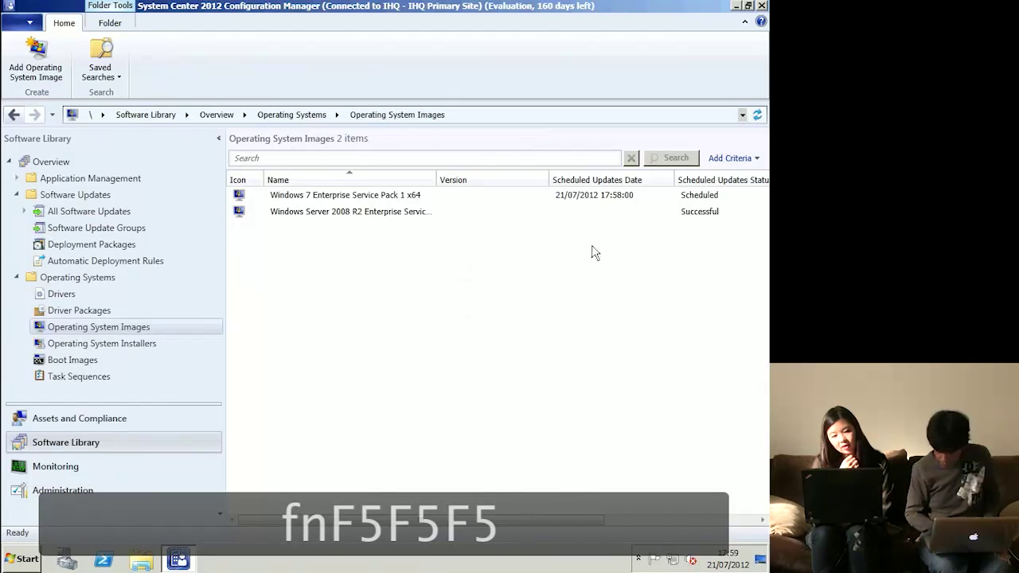
click(707, 197)
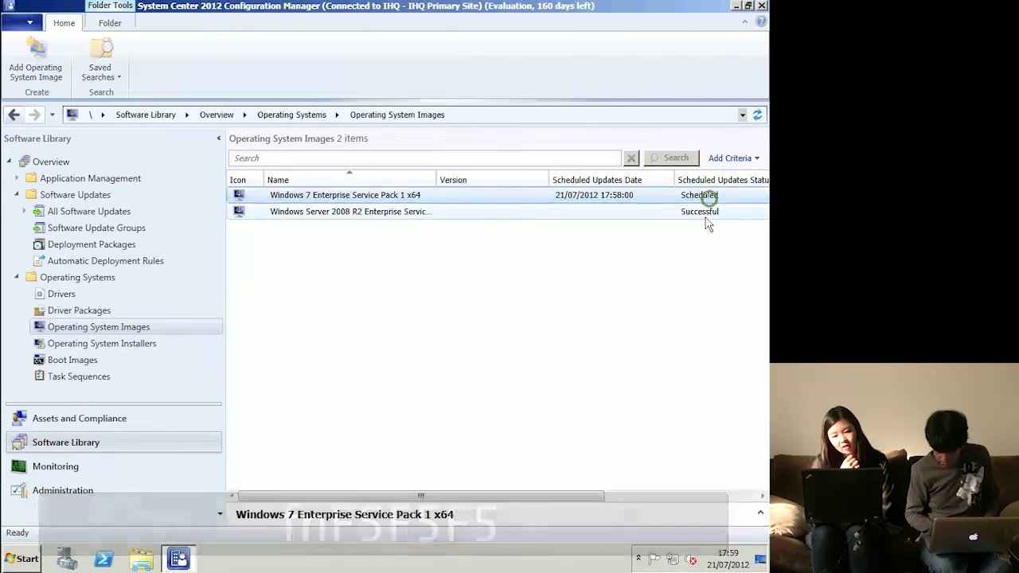
click(705, 211)
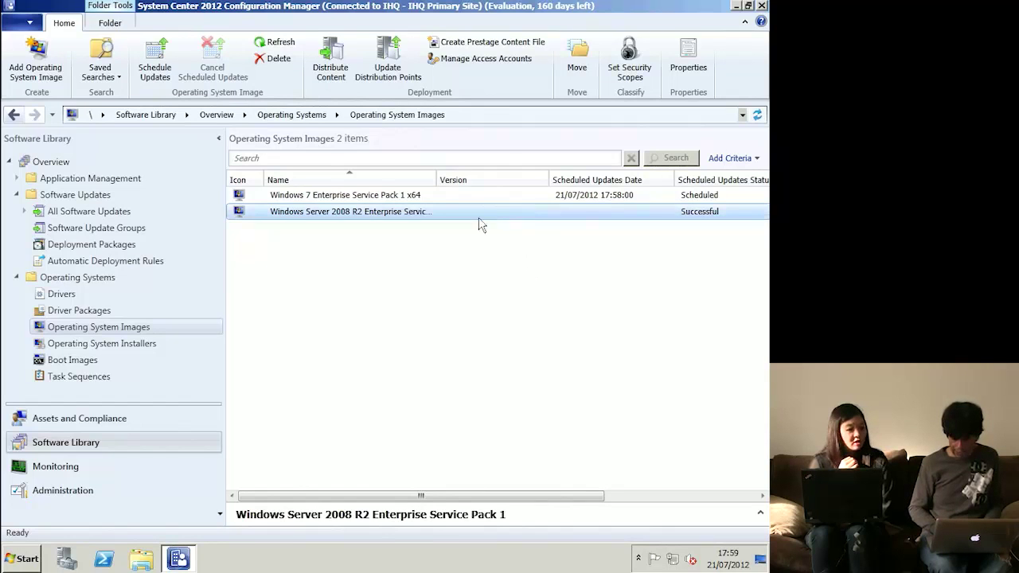
right_click(540, 201)
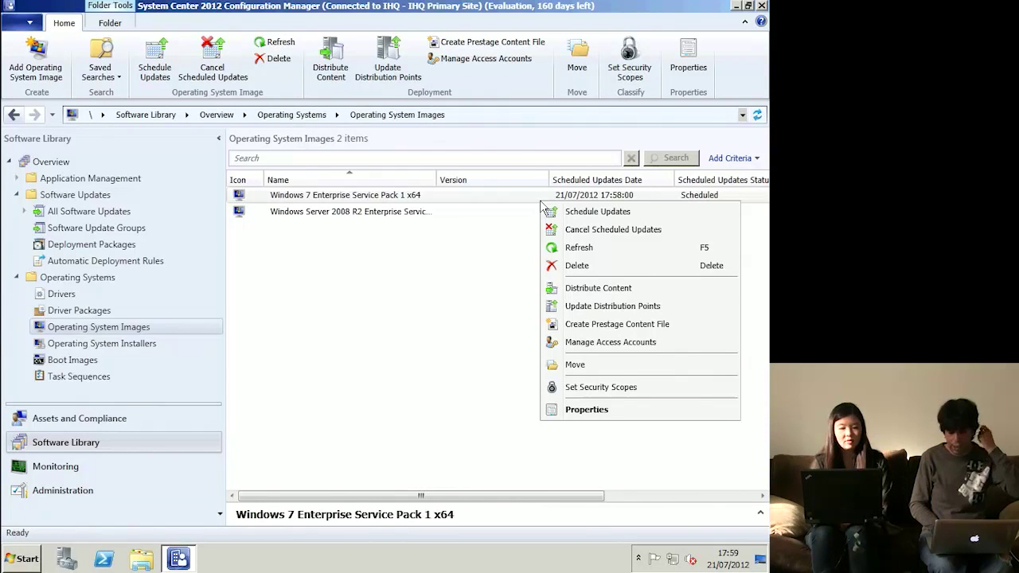
click(360, 346)
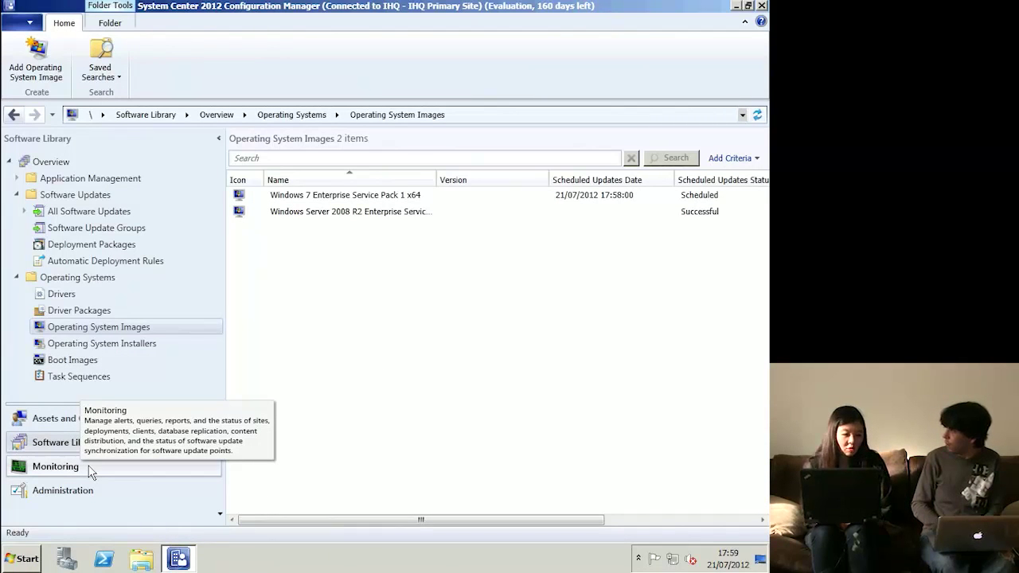
click(347, 367)
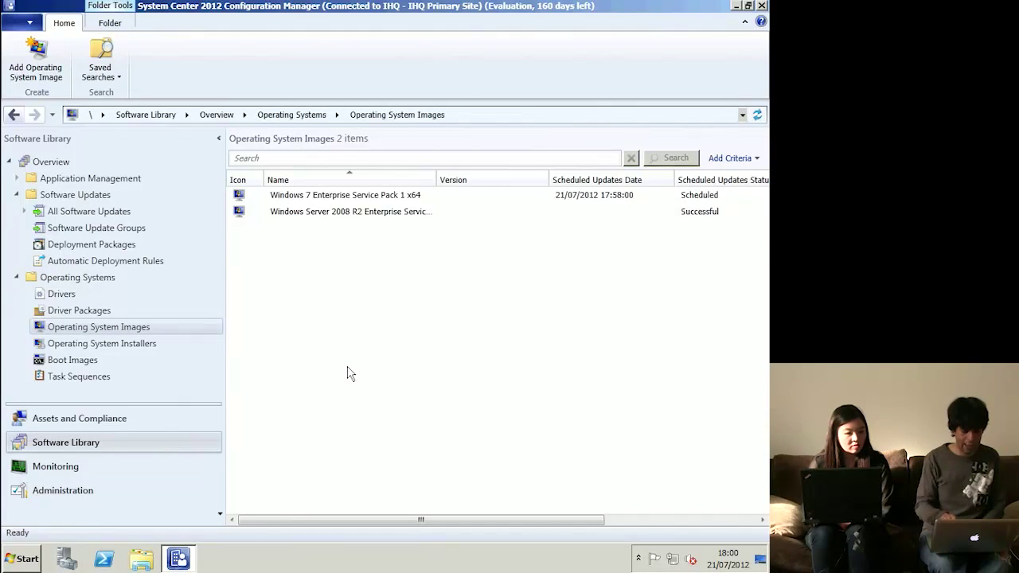
click(109, 409)
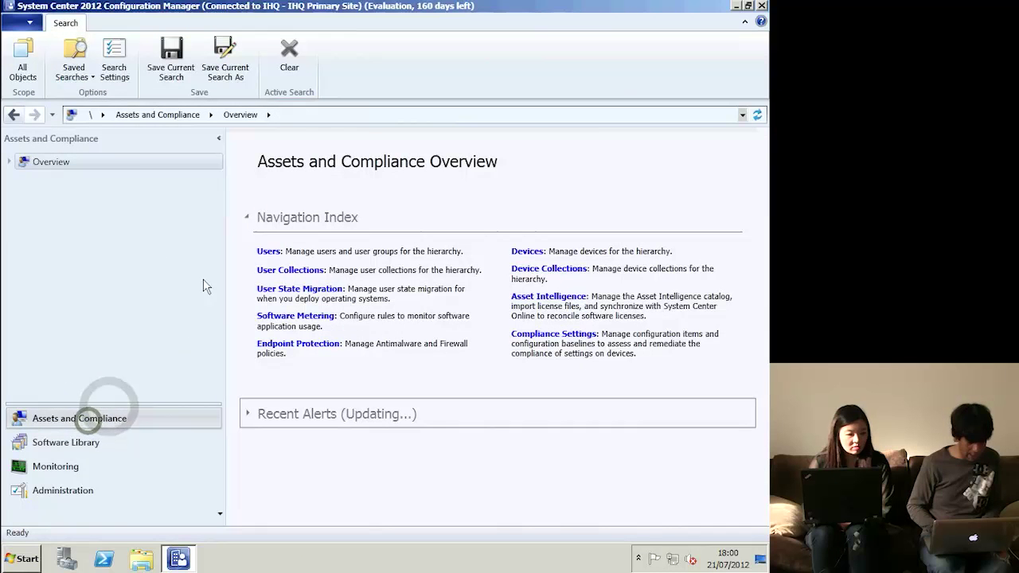
- Browse Devices, User Collections and Device Collections, then bring up the actions for device IHQ-HYPV-03
click(9, 162)
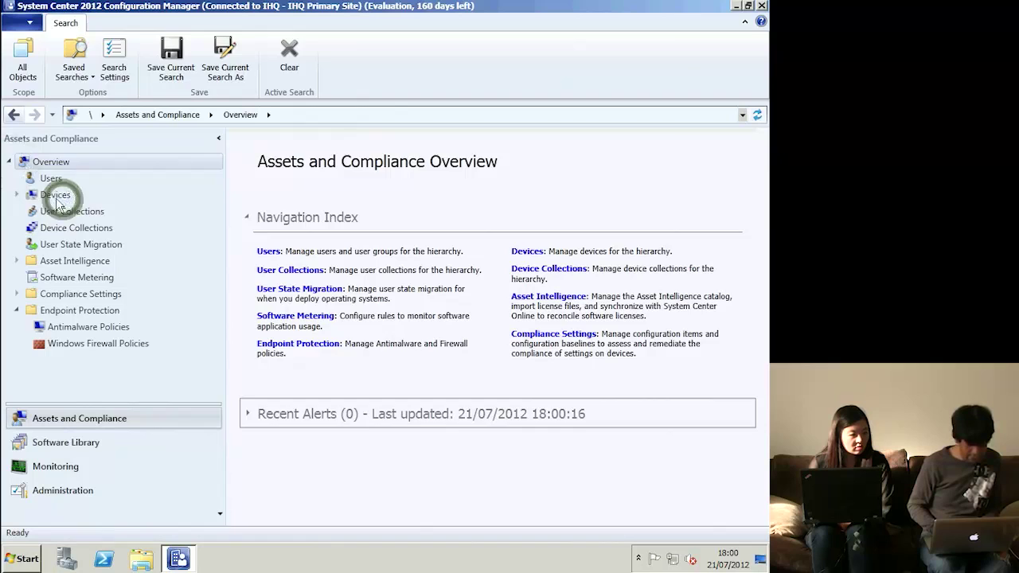
click(56, 199)
click(75, 211)
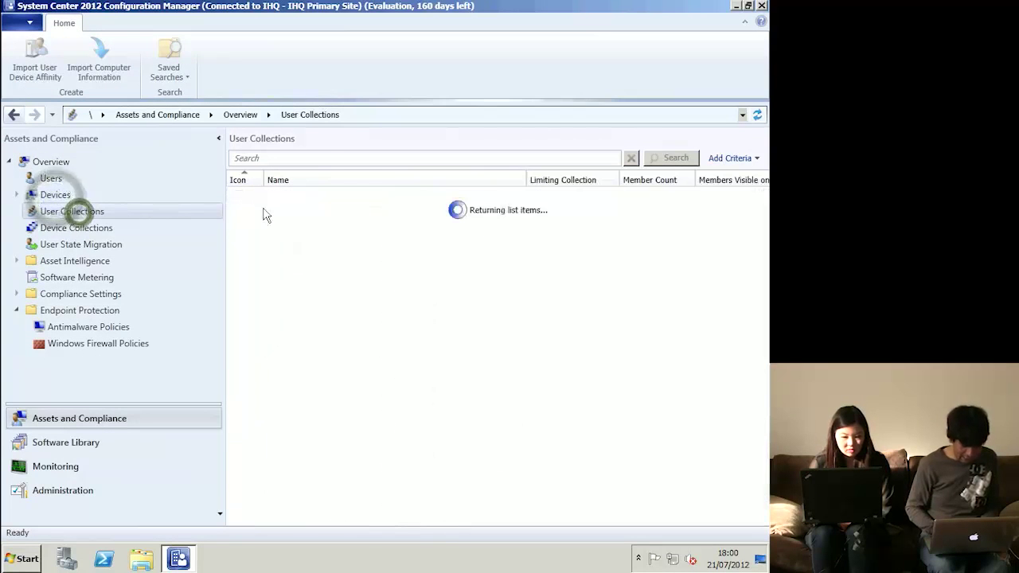
click(80, 228)
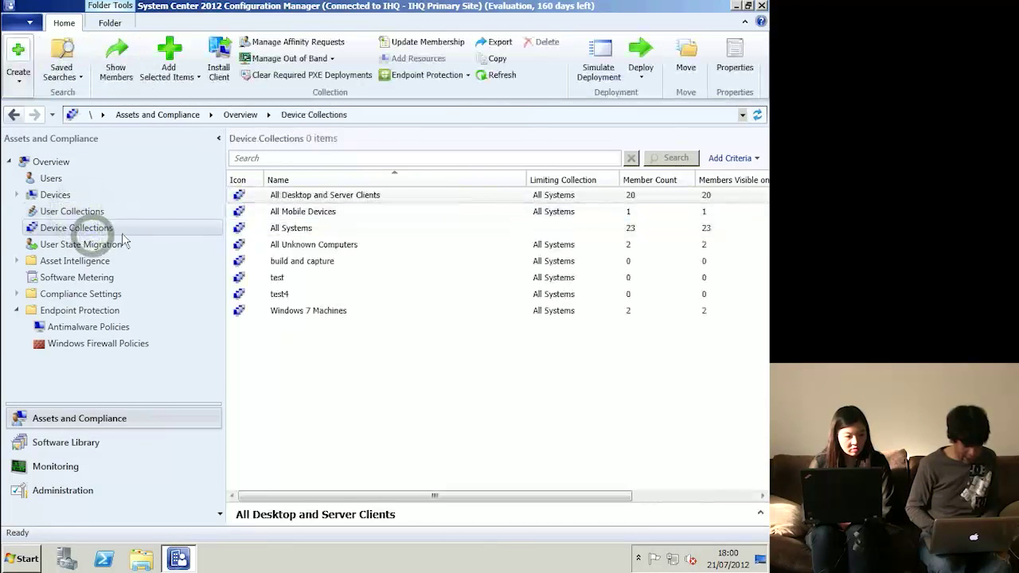
double_click(55, 194)
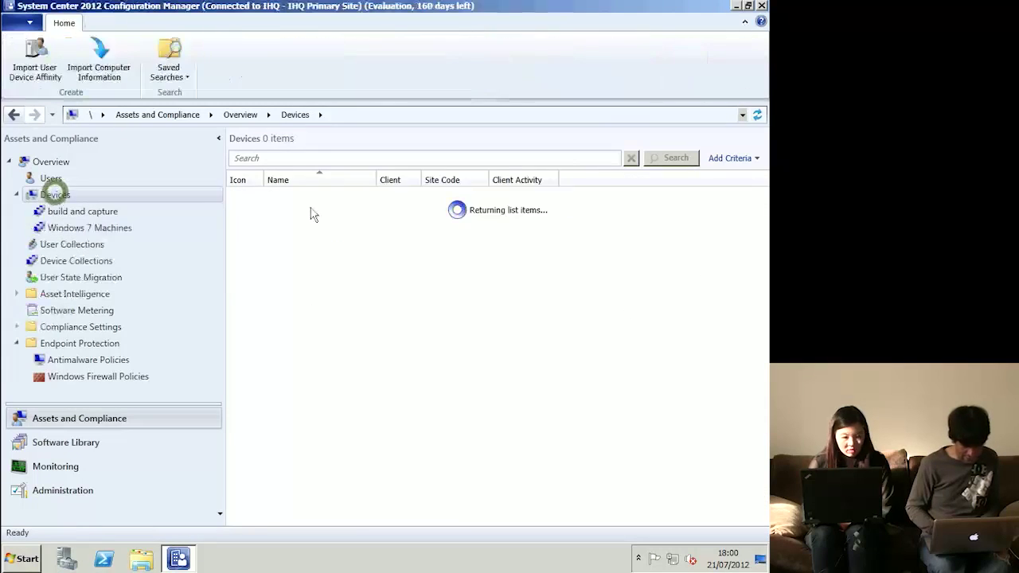
click(356, 245)
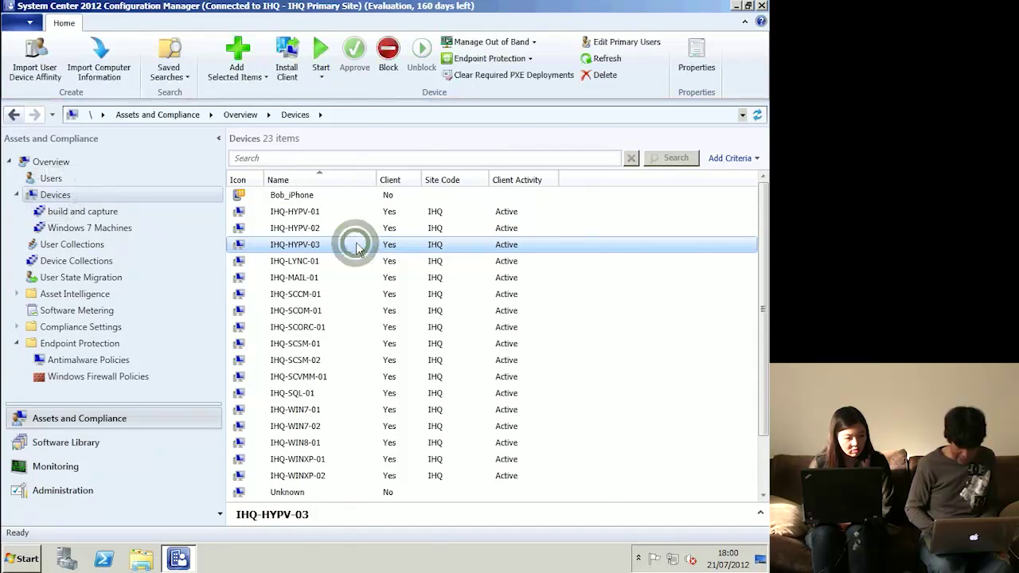
right_click(357, 245)
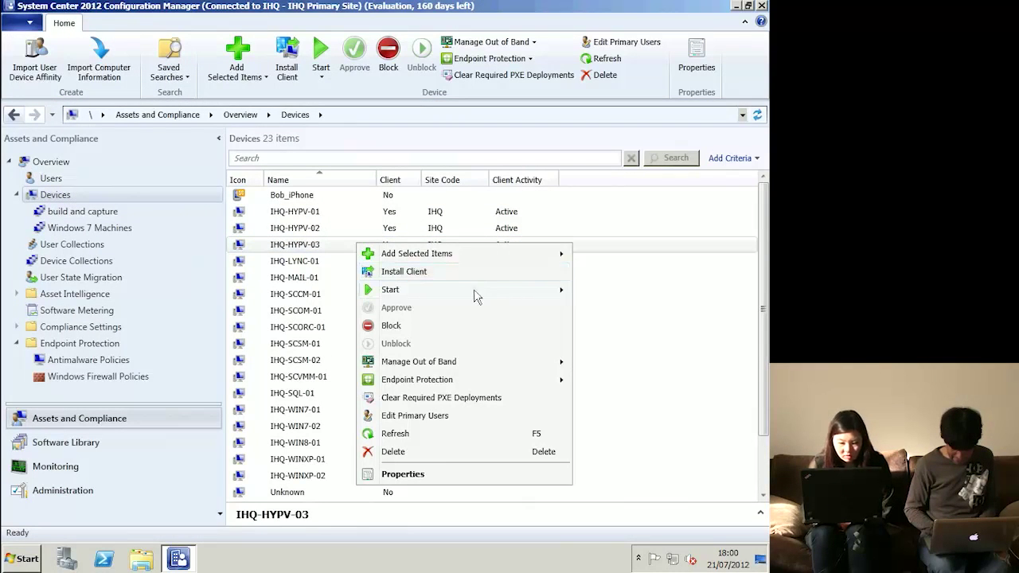
mouse_move(446, 296)
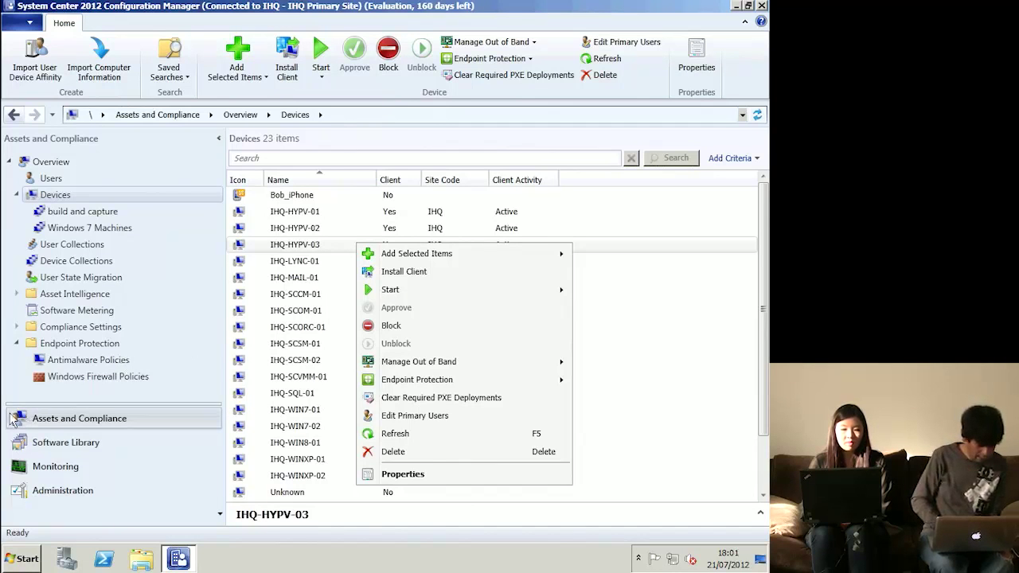
- Pass through the Administration workspace and open the Monitoring Overview
click(87, 494)
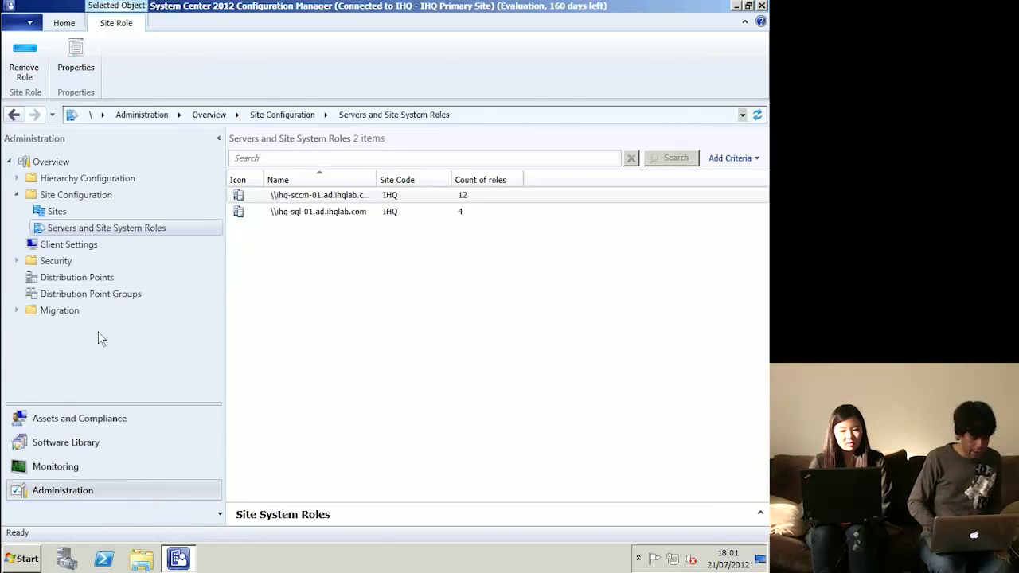
click(64, 465)
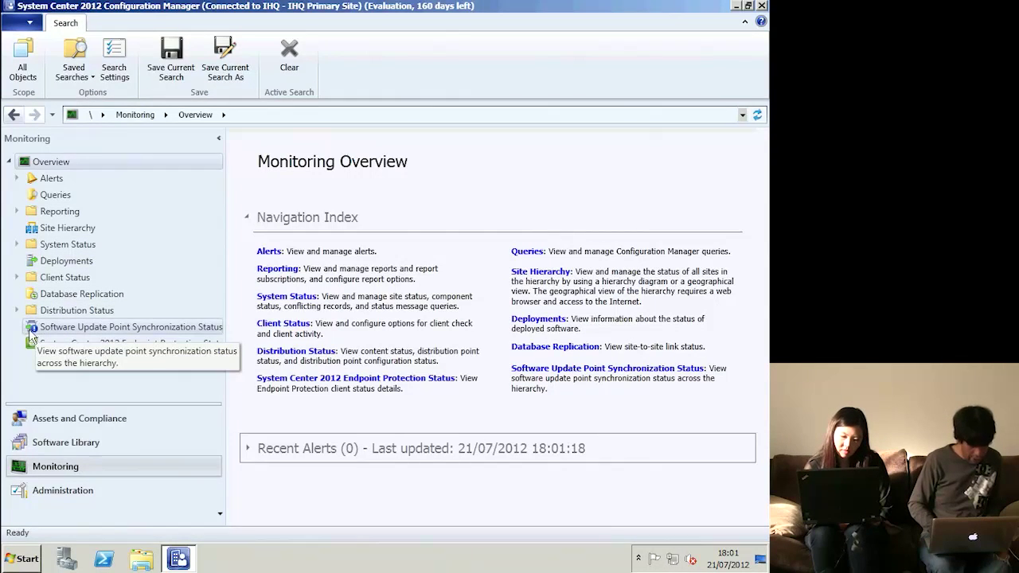
- Review the status of all 68 site components under System Status, then go to Reporting
click(49, 246)
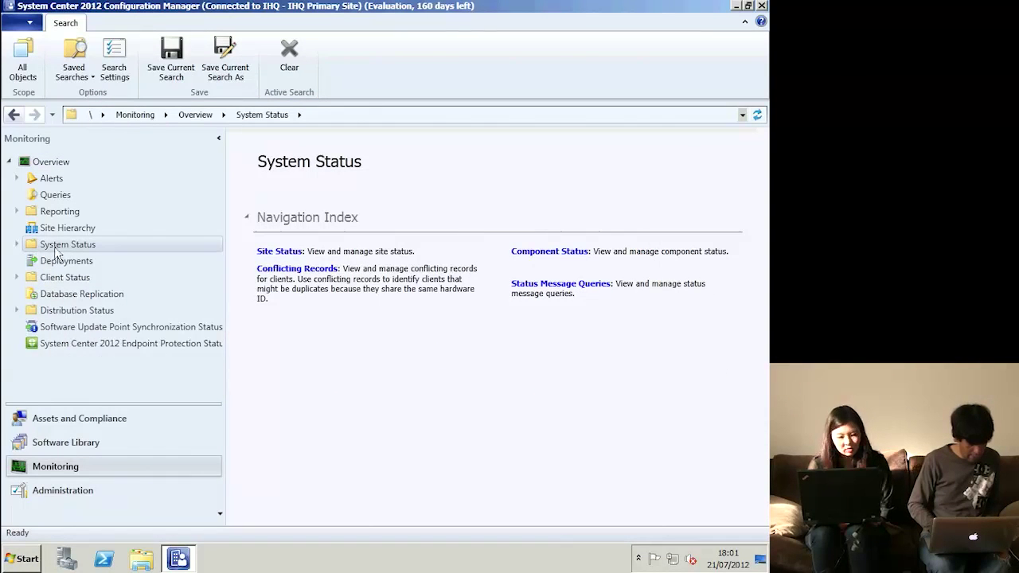
click(60, 279)
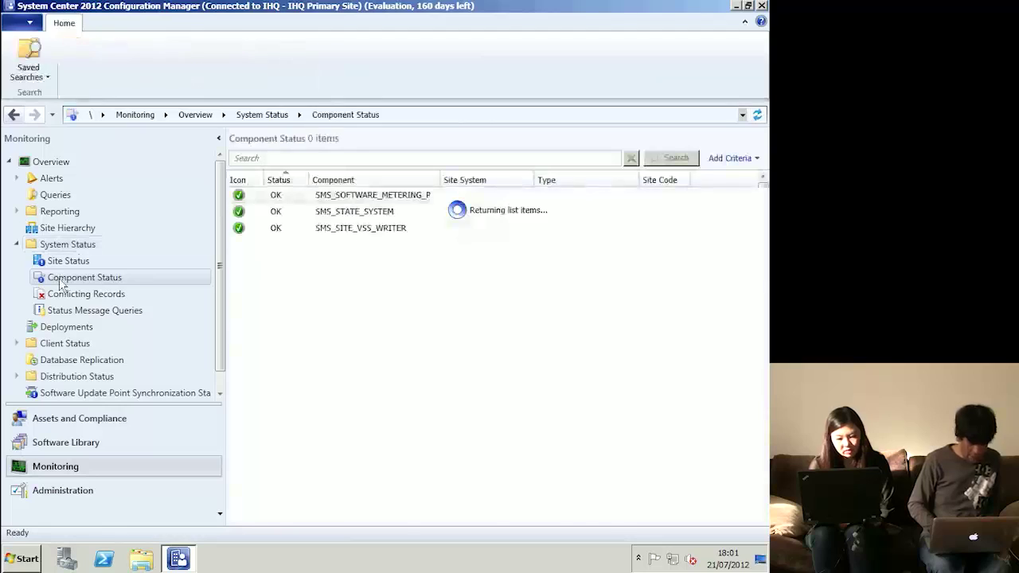
scroll(291, 382, down, 4)
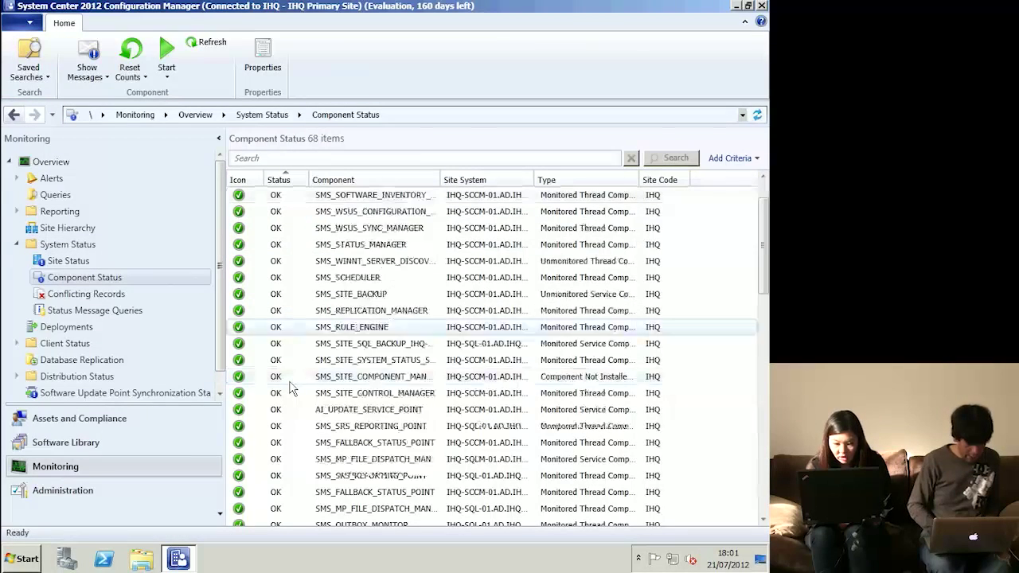
scroll(288, 394, down, 12)
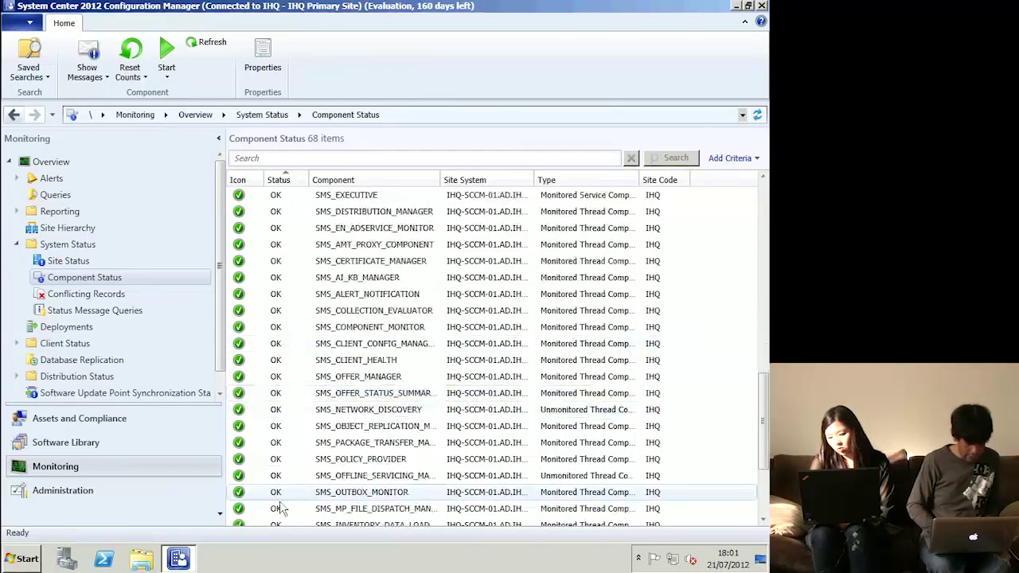
scroll(284, 510, down, 3)
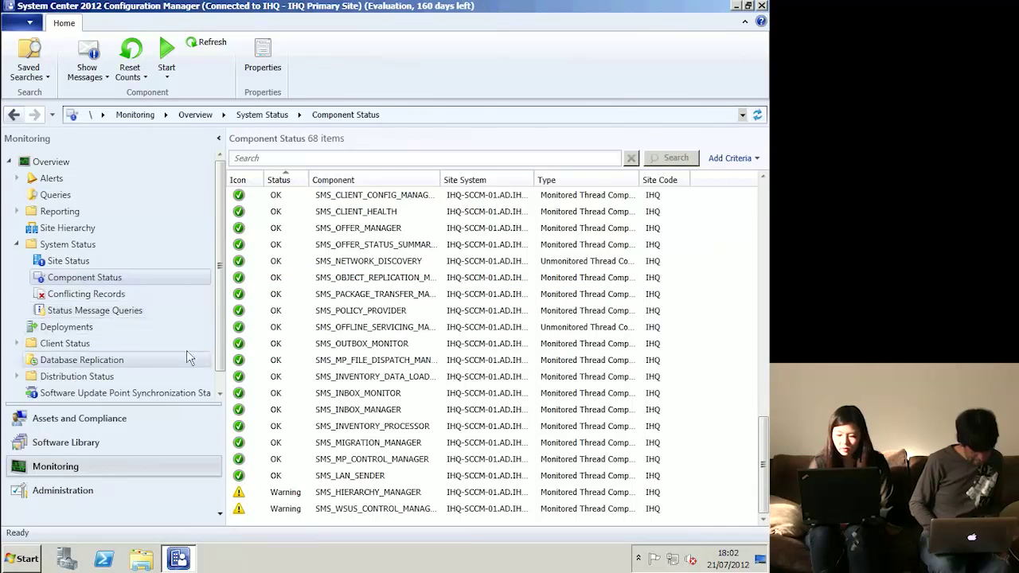
click(67, 214)
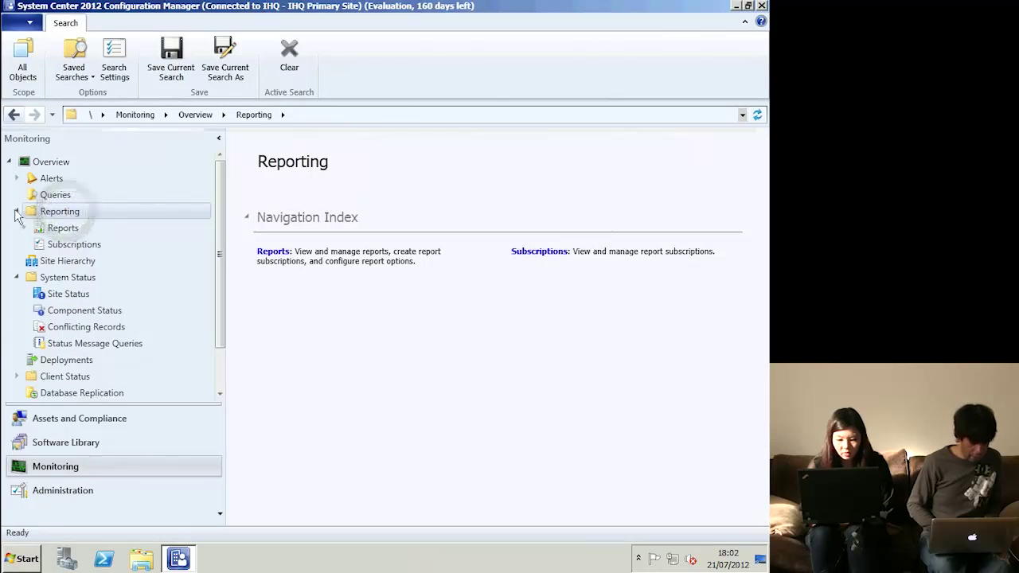
- Browse the report folders, from Hardware - Disk down to the Operating System folder's 9 reports
click(62, 228)
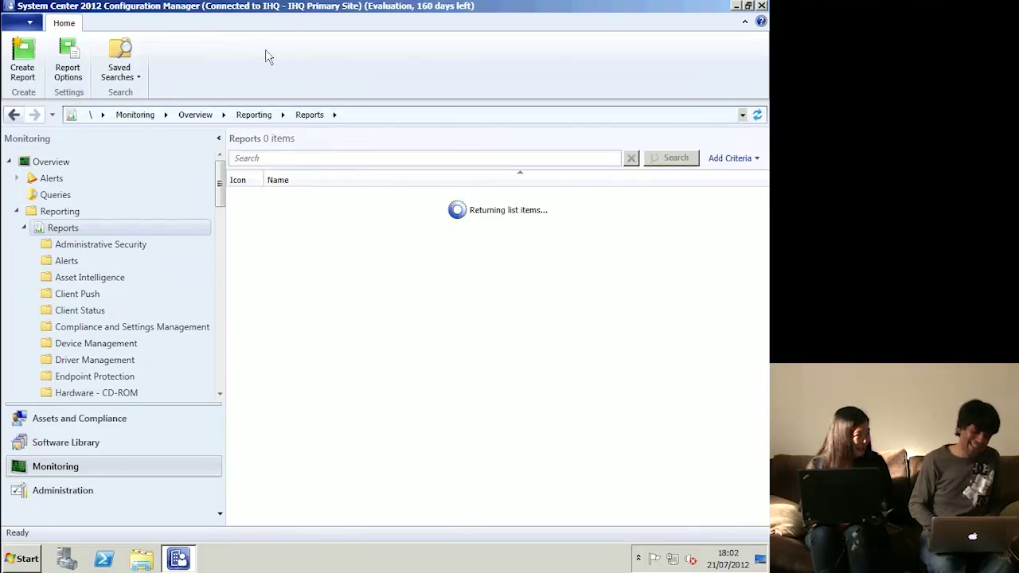
click(288, 157)
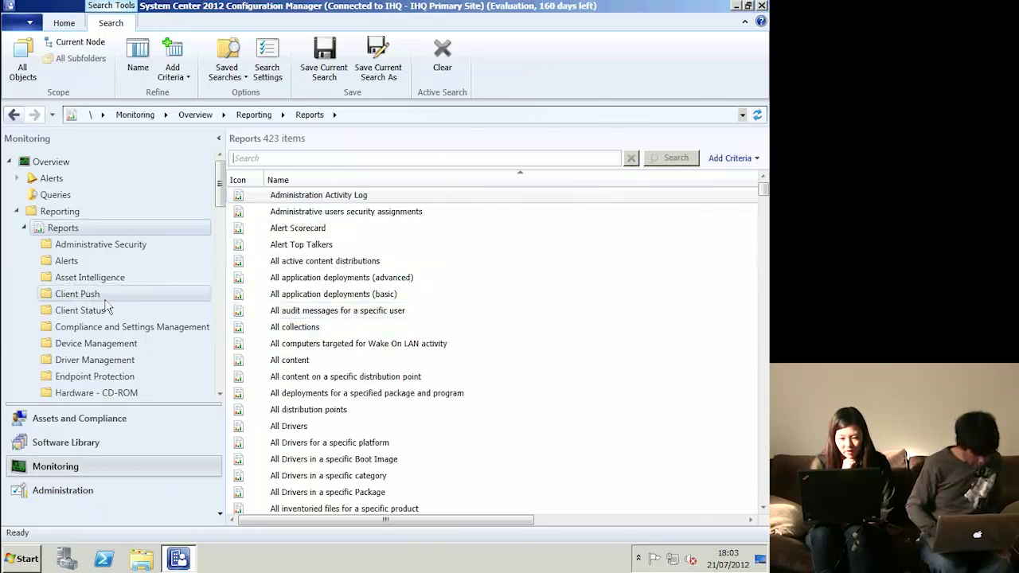
scroll(111, 295, down, 2)
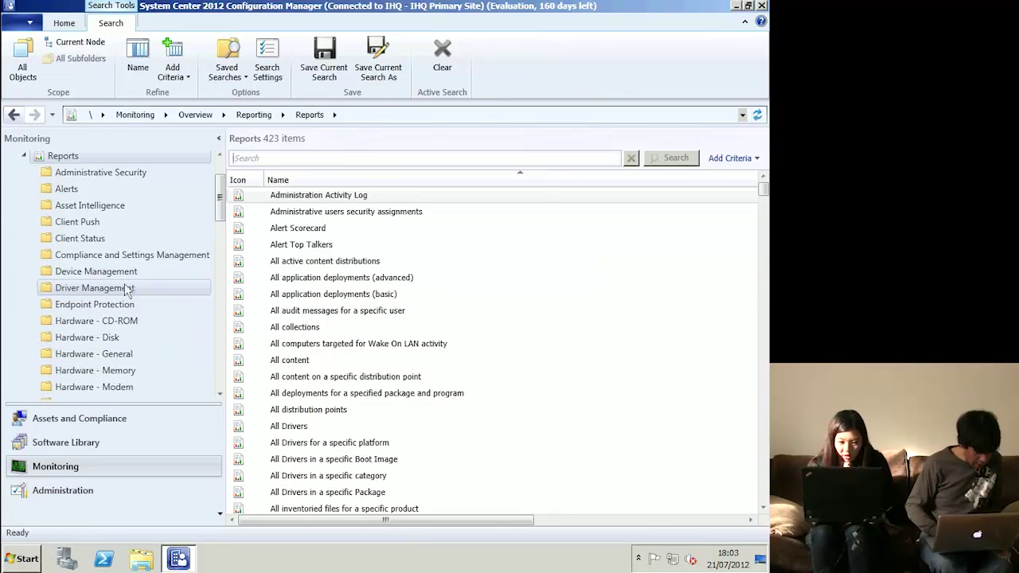
click(87, 339)
scroll(88, 341, down, 3)
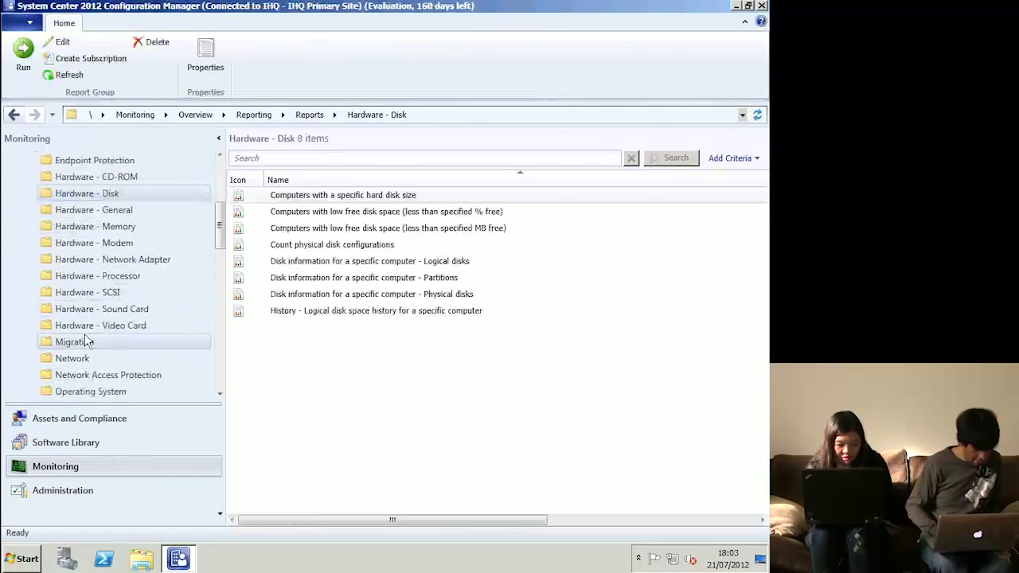
scroll(88, 341, down, 2)
scroll(86, 341, down, 2)
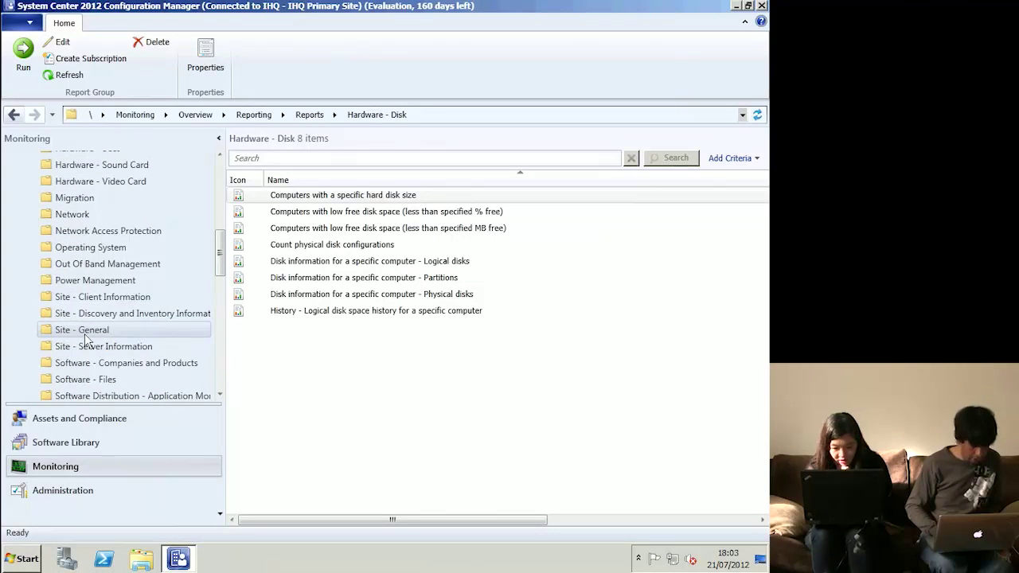
scroll(86, 340, down, 1)
scroll(86, 341, down, 1)
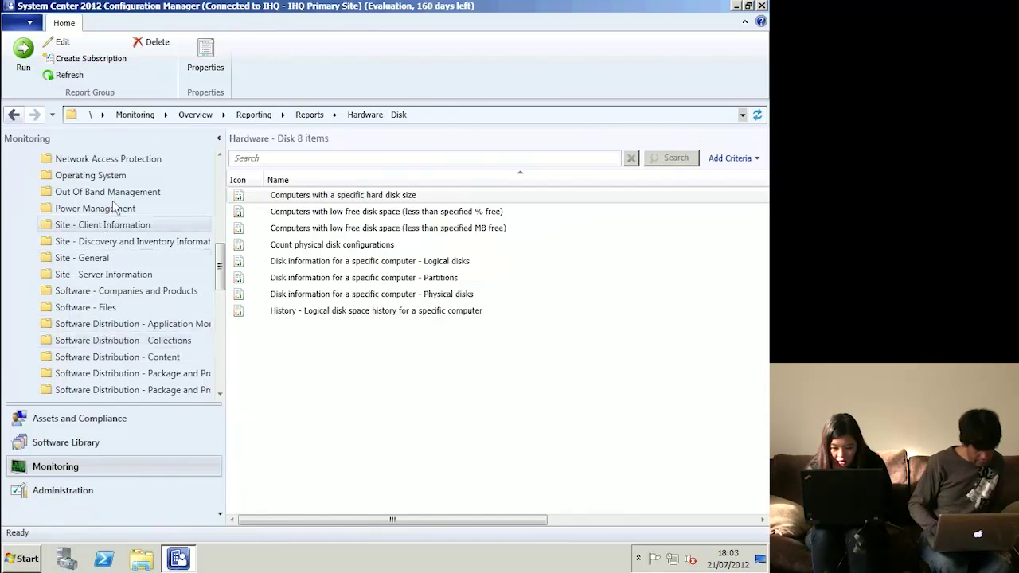
click(112, 177)
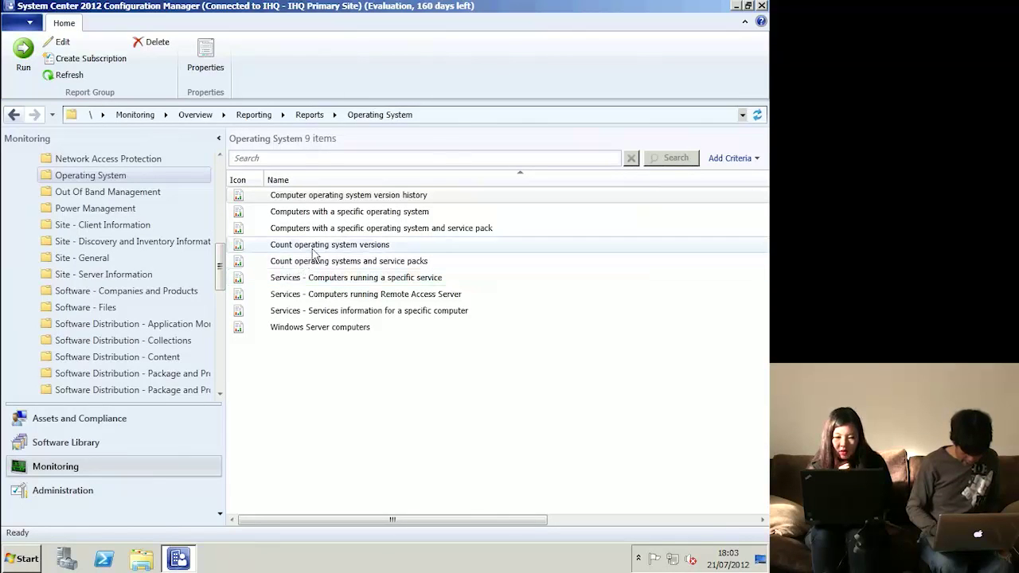
double_click(313, 265)
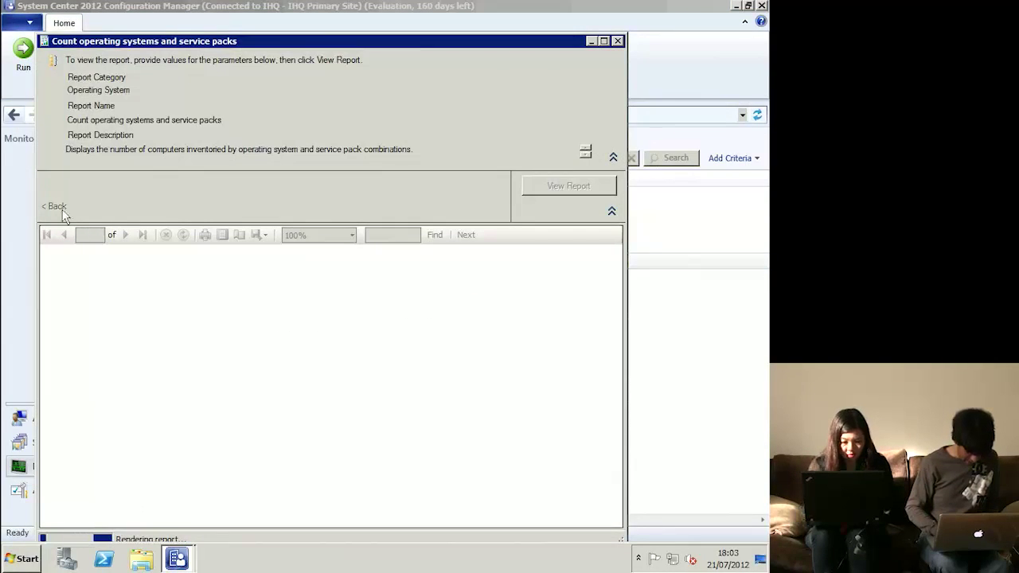
drag(244, 42, 267, 19)
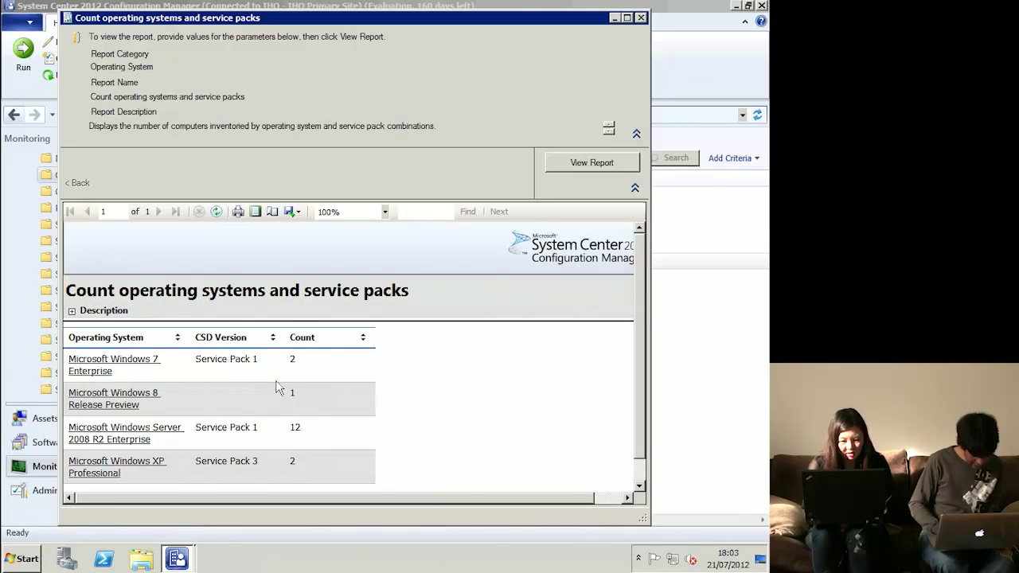
click(125, 433)
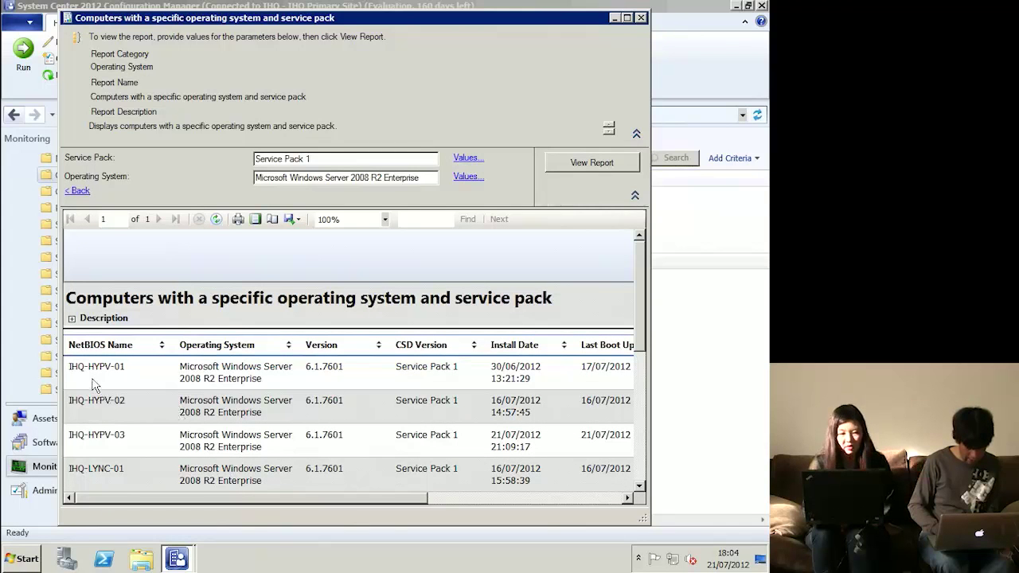
scroll(259, 434, down, 5)
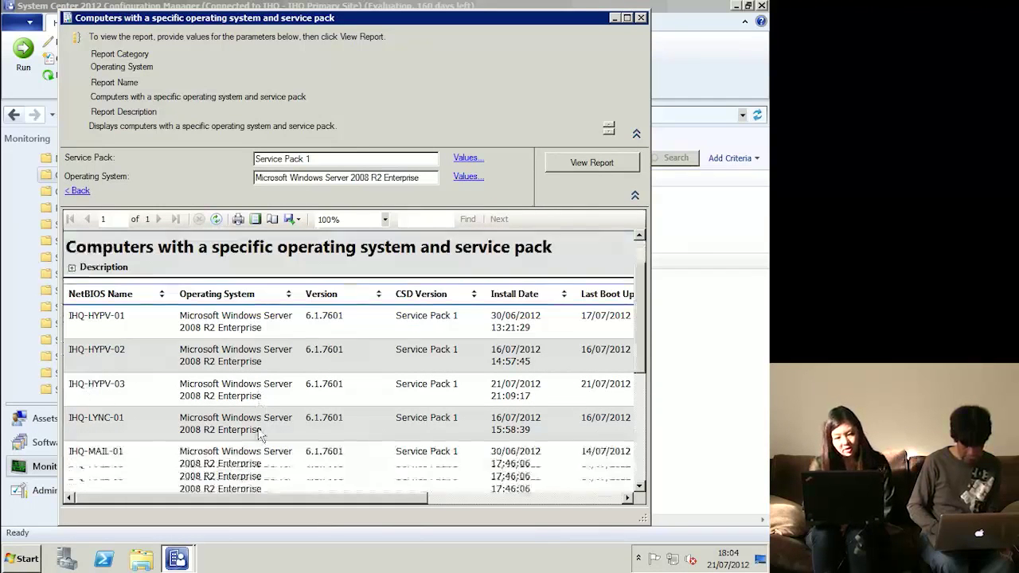
scroll(260, 434, down, 1)
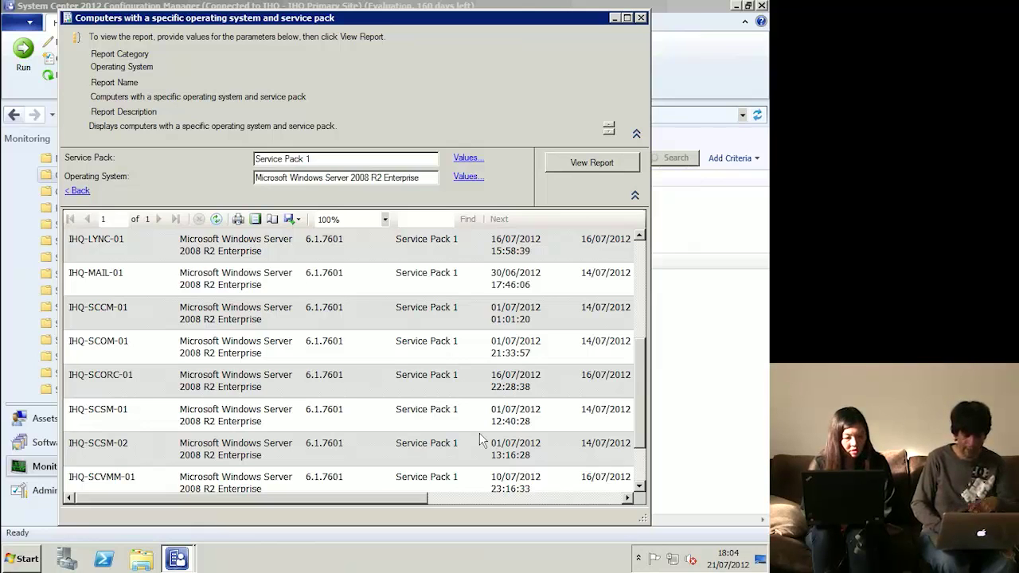
click(647, 30)
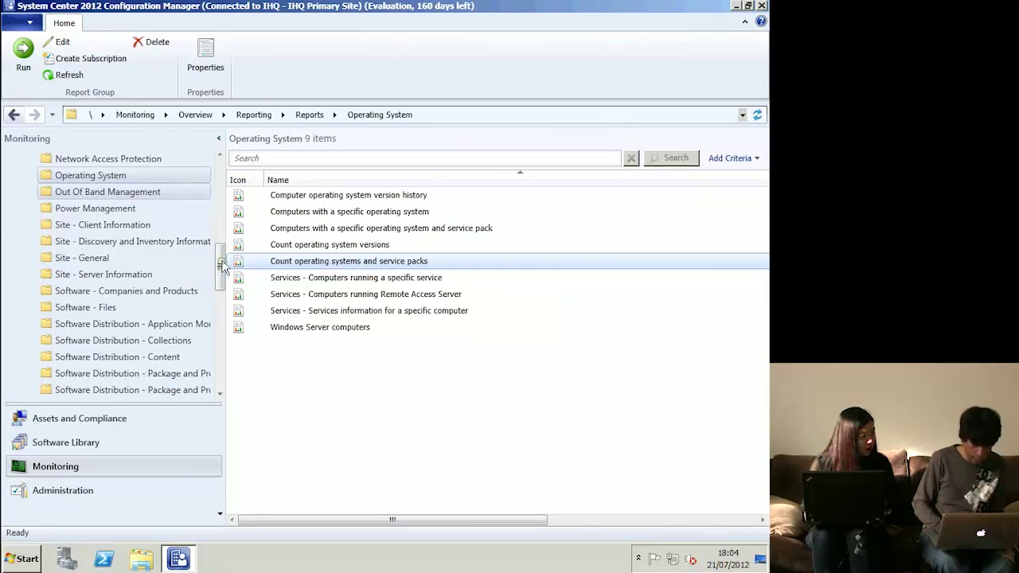
- Look at the Client Status reports, return to all Reports, then switch to the Administration workspace
drag(222, 260, 221, 206)
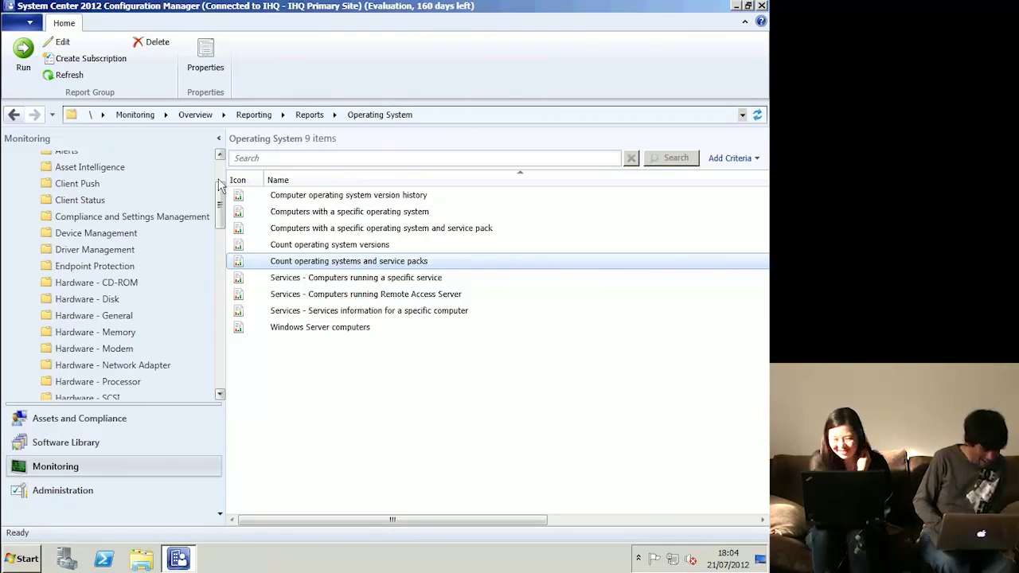
click(100, 200)
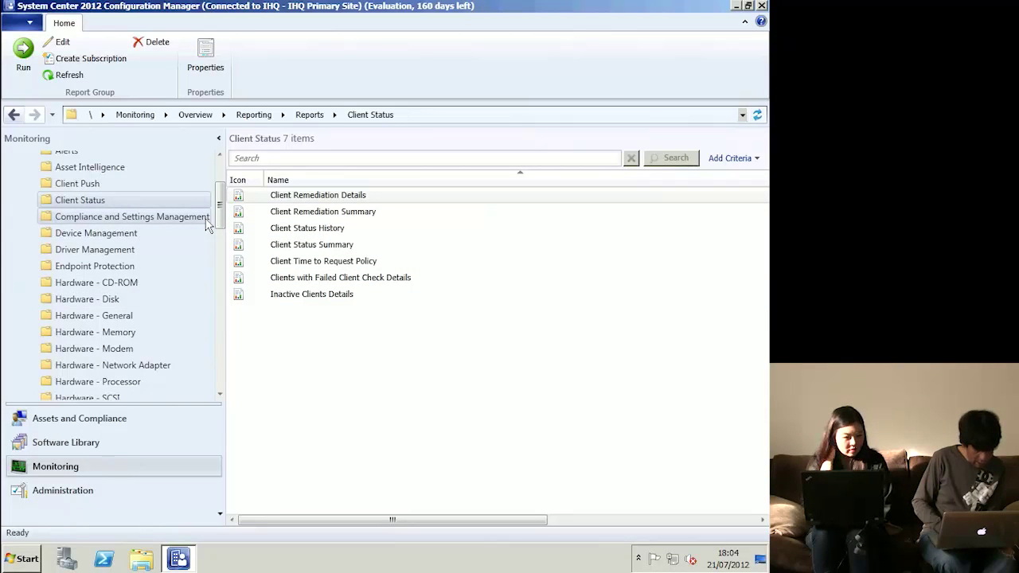
drag(222, 227, 223, 184)
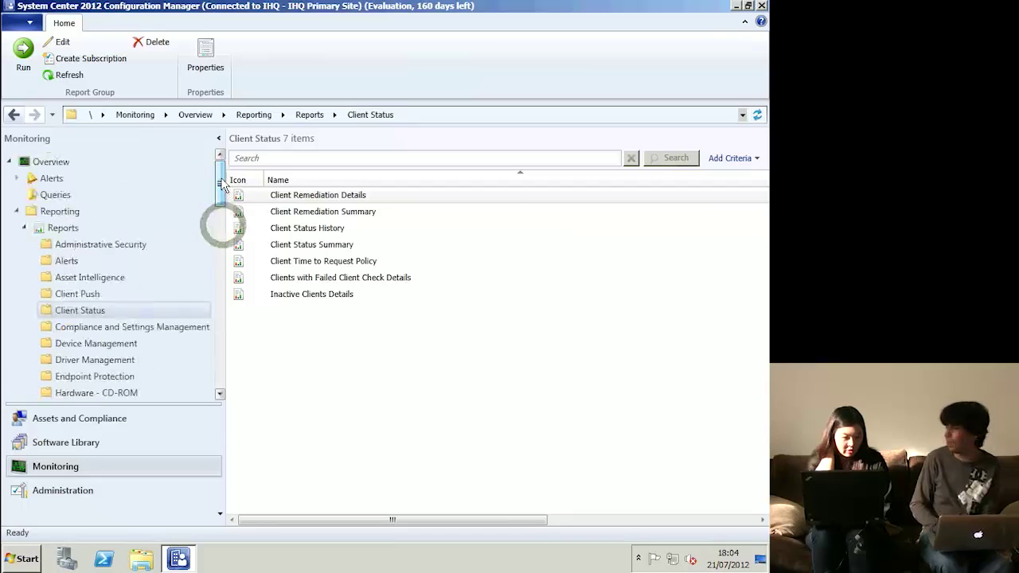
click(24, 229)
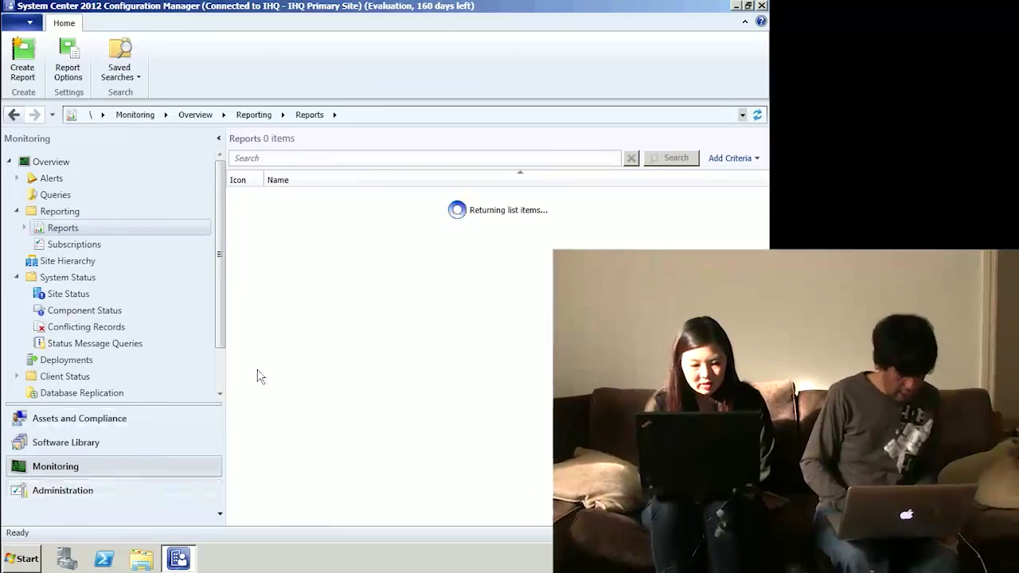
click(64, 491)
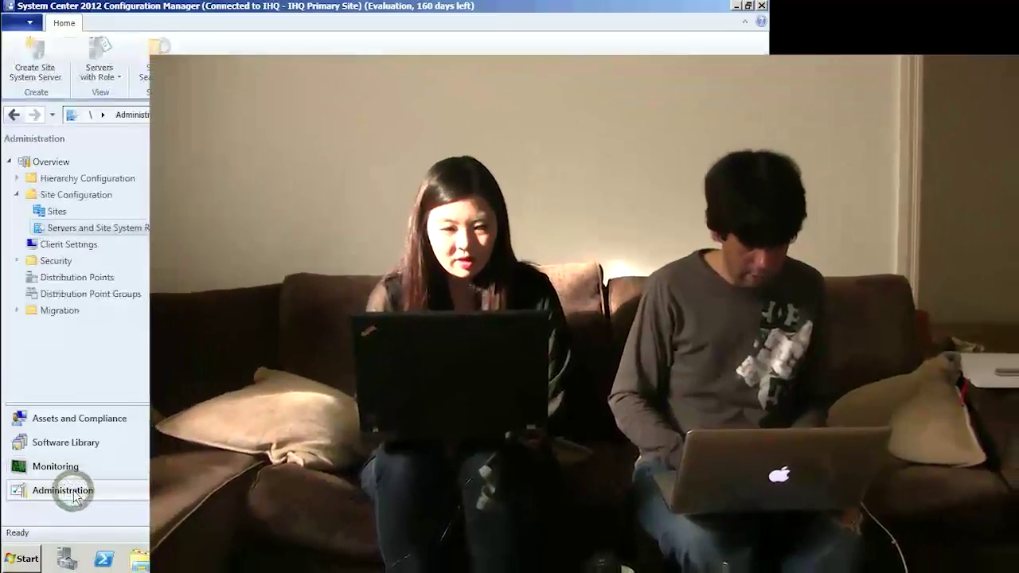